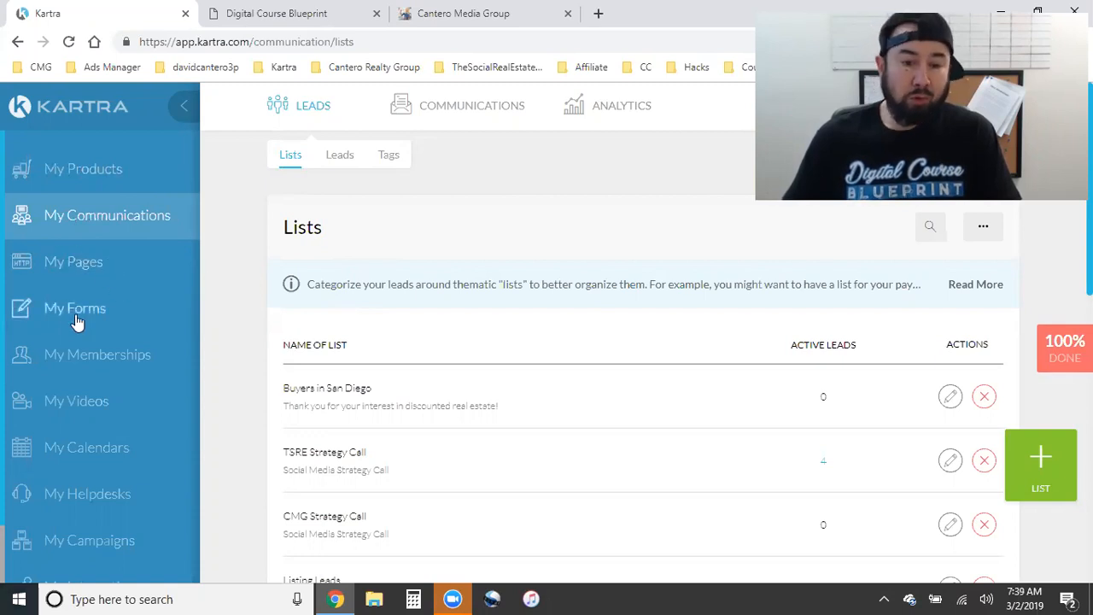
- Look over the Cantero Media Group booking page and the Digital Course Blueprint subscribe form, then return to lead lists
{"action": "left_click", "coordinate": [462, 12]}
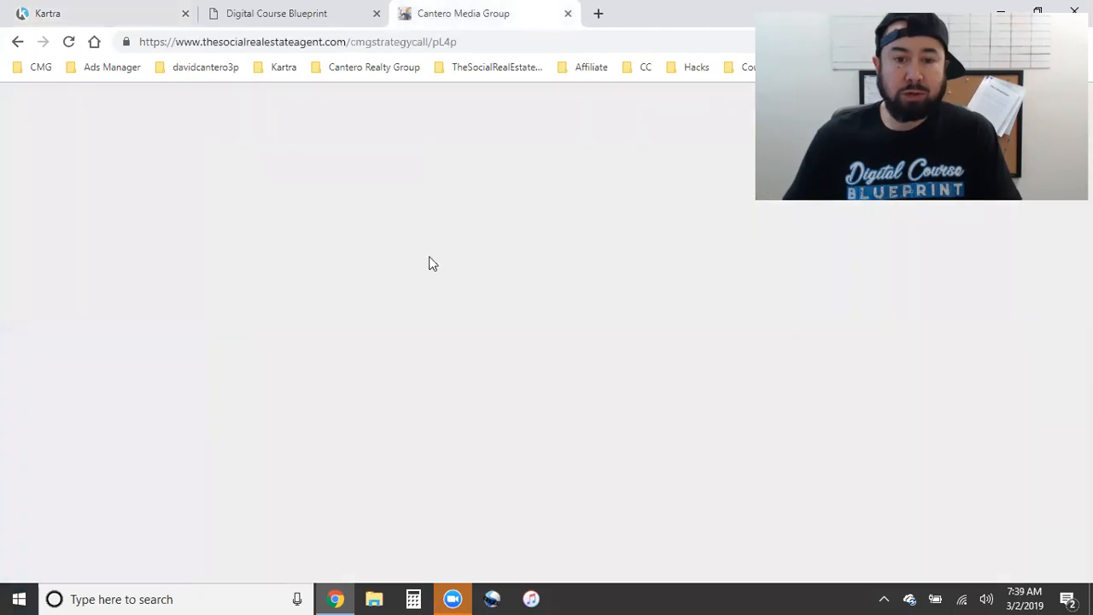
{"action": "left_click", "coordinate": [304, 10]}
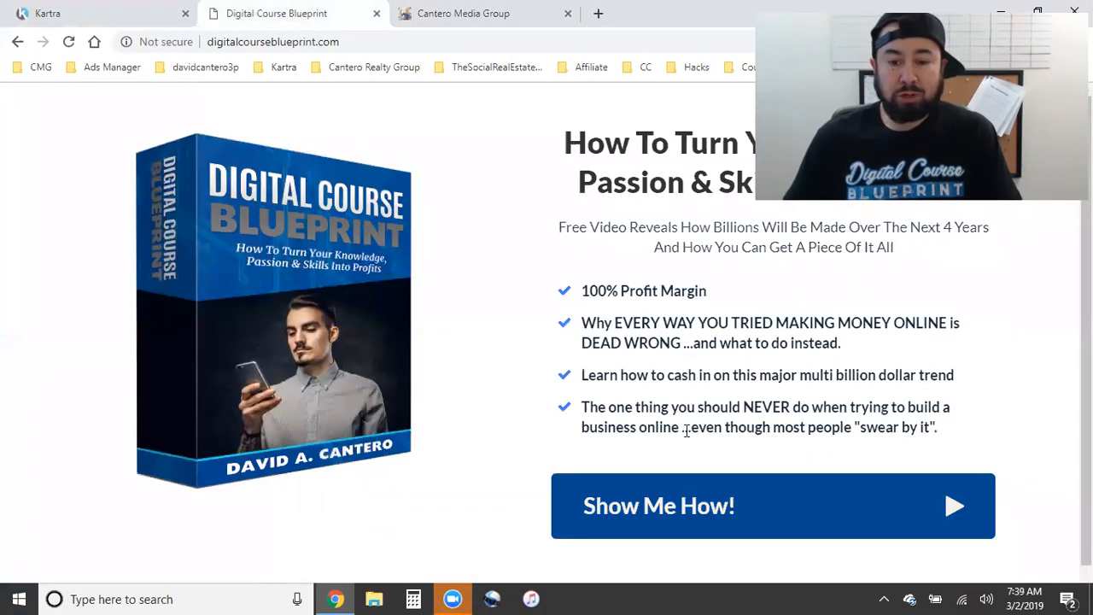
{"action": "left_click", "coordinate": [666, 507]}
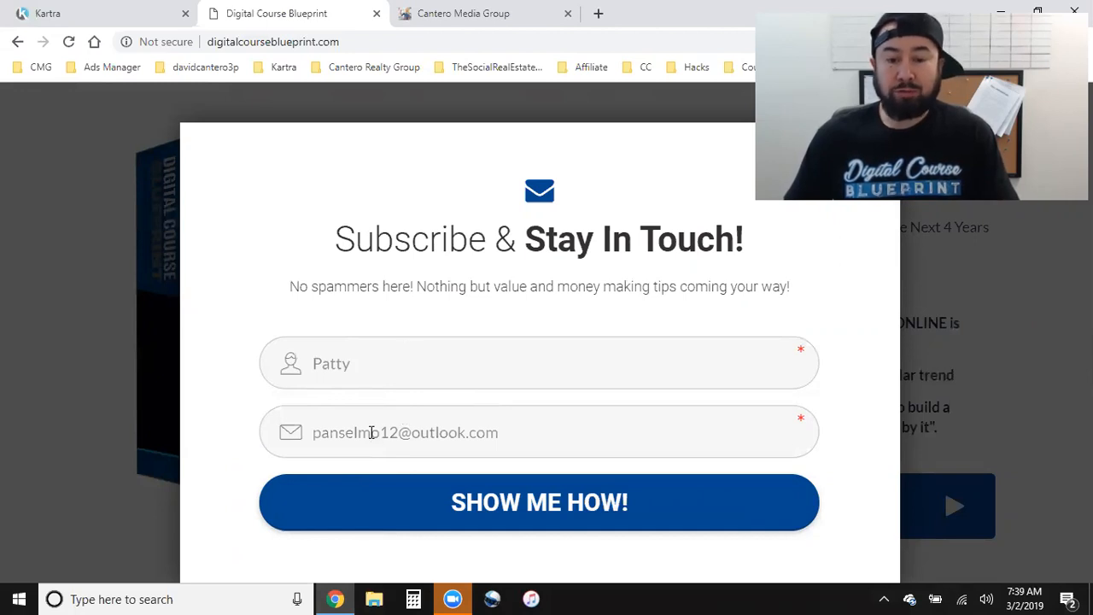
{"action": "left_click", "coordinate": [111, 12]}
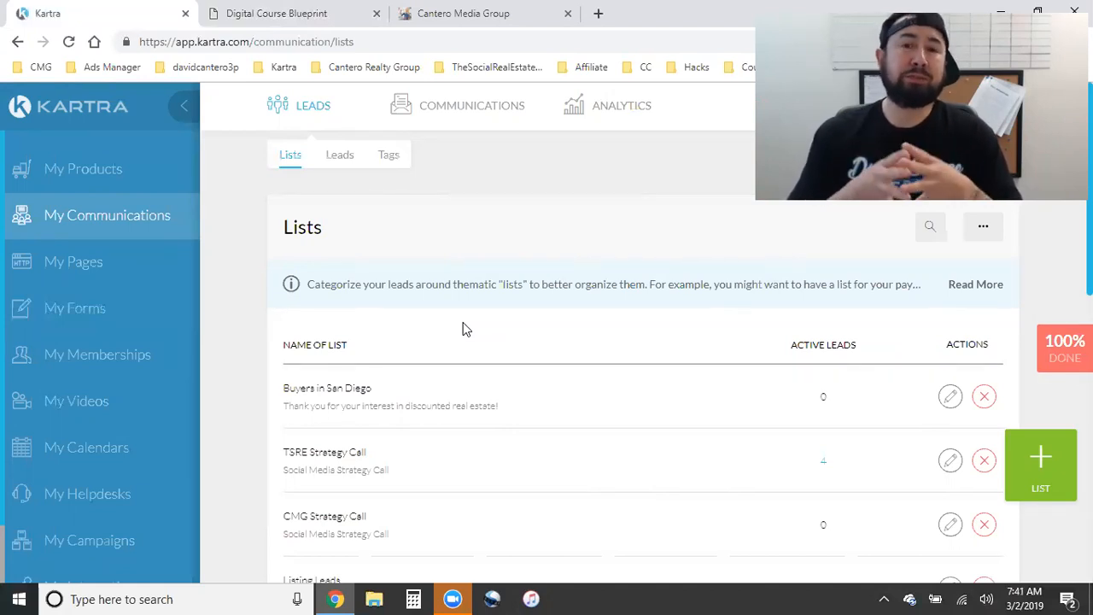
- Browse the My Videos library of hosted videos, then go to My Calendars
{"action": "left_click", "coordinate": [89, 399]}
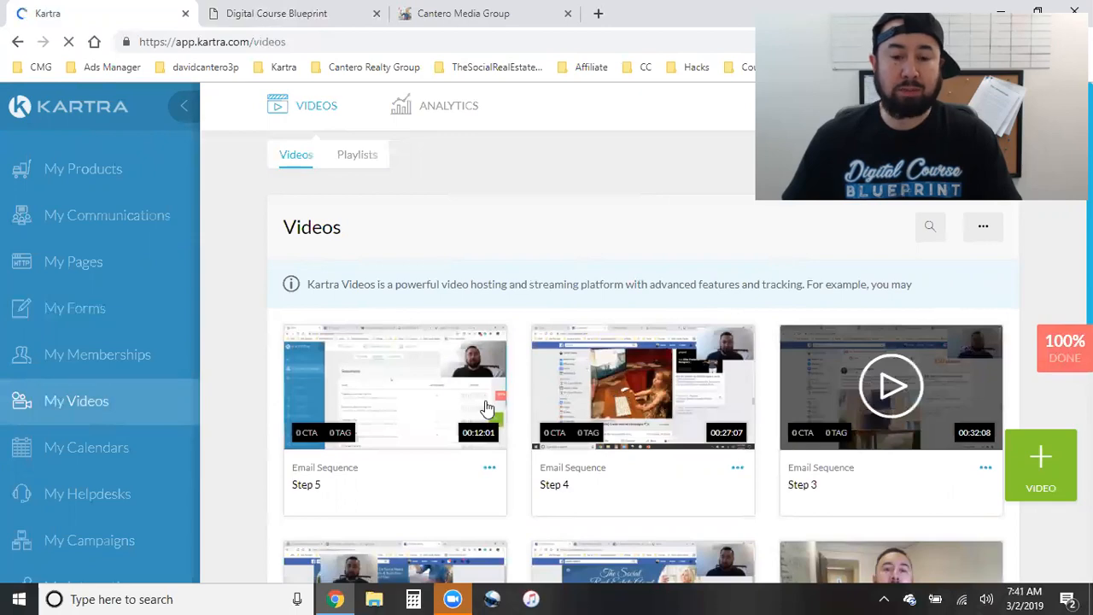
{"action": "scroll", "coordinate": [487, 408], "scroll_direction": "down", "scroll_amount": 5}
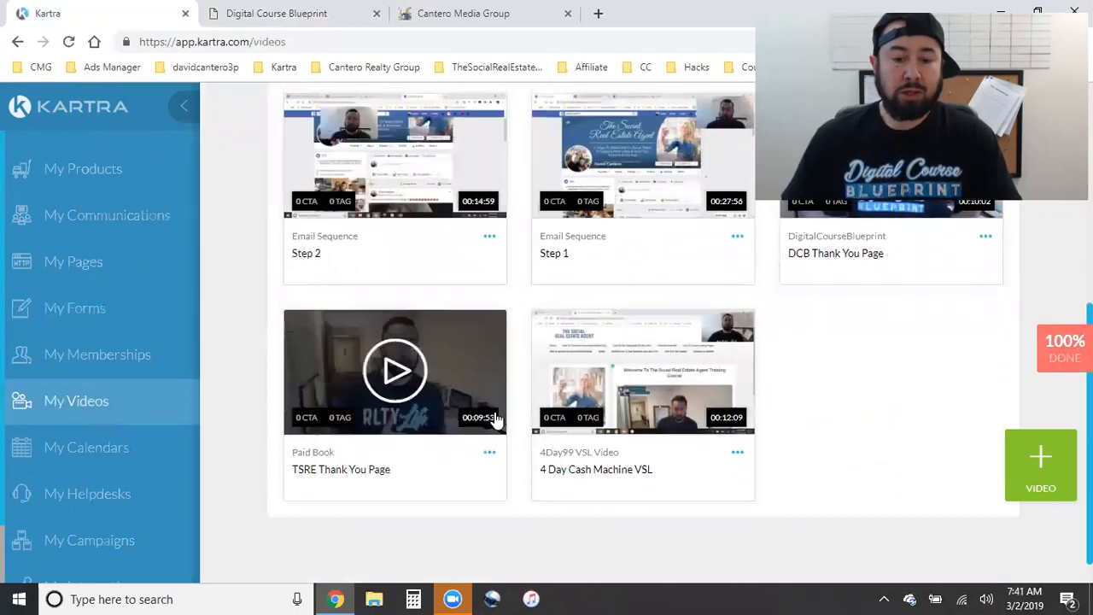
{"action": "scroll", "coordinate": [495, 412], "scroll_direction": "down", "scroll_amount": 3}
{"action": "scroll", "coordinate": [341, 423], "scroll_direction": "up", "scroll_amount": 10}
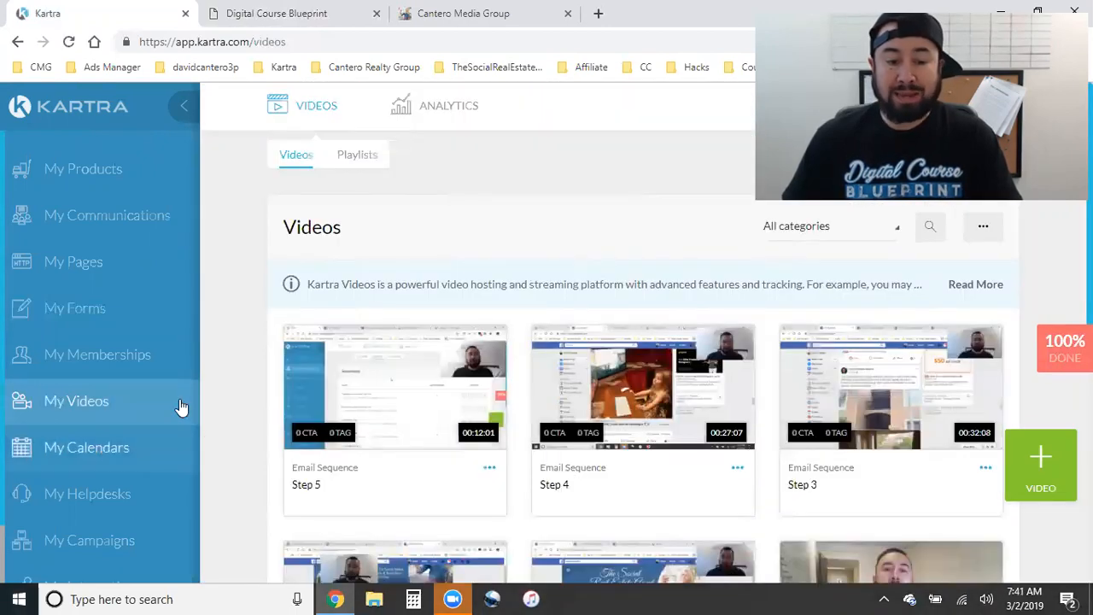
{"action": "left_click", "coordinate": [154, 445]}
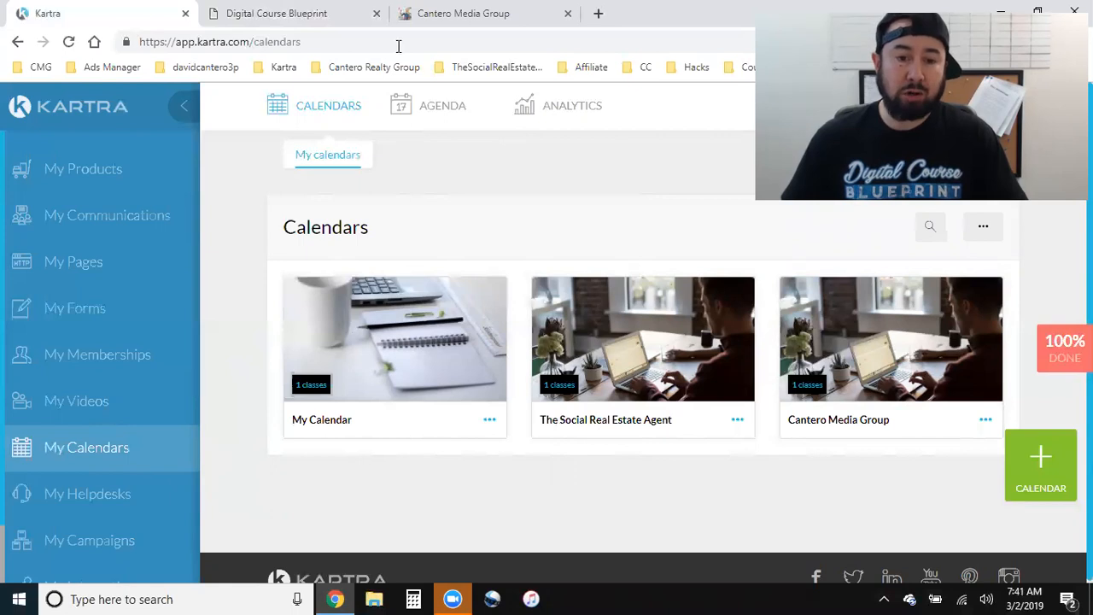
{"action": "left_click", "coordinate": [419, 20]}
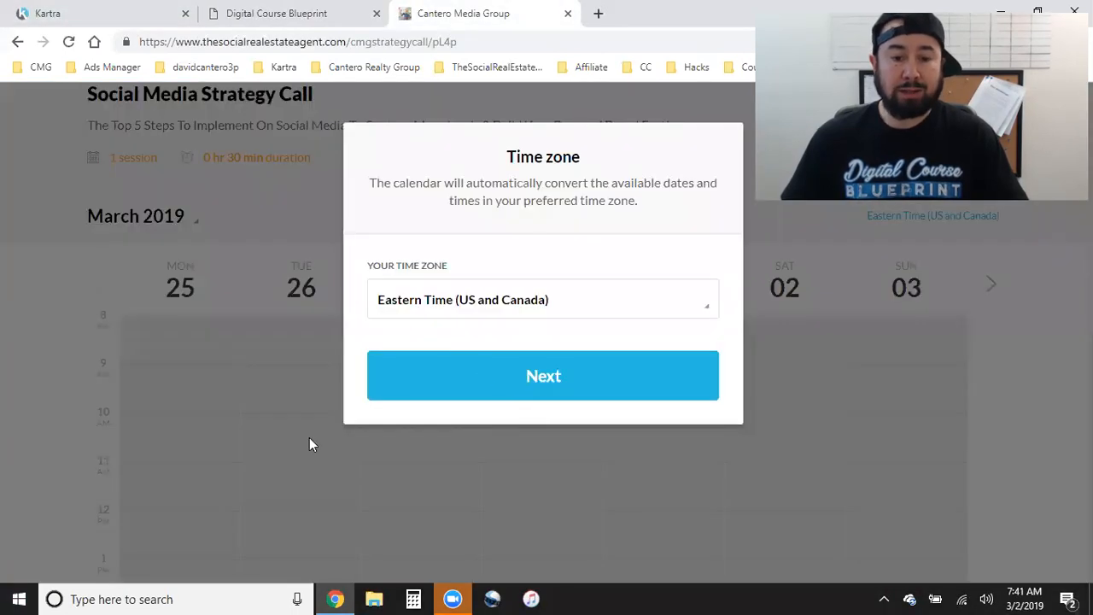
{"action": "left_click", "coordinate": [528, 307]}
{"action": "left_click", "coordinate": [556, 290]}
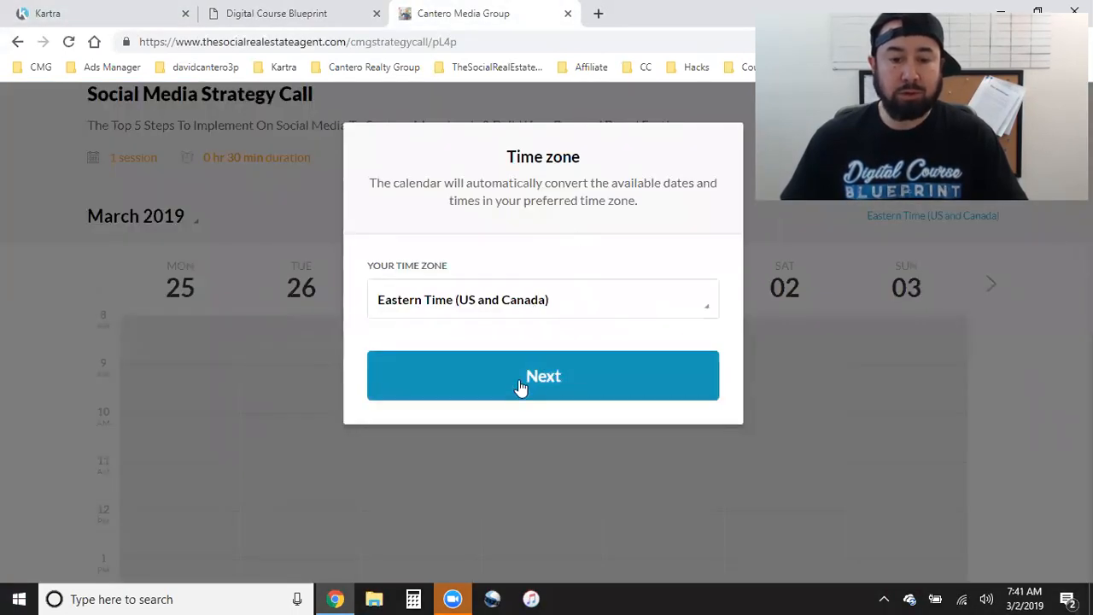
{"action": "left_click", "coordinate": [521, 387]}
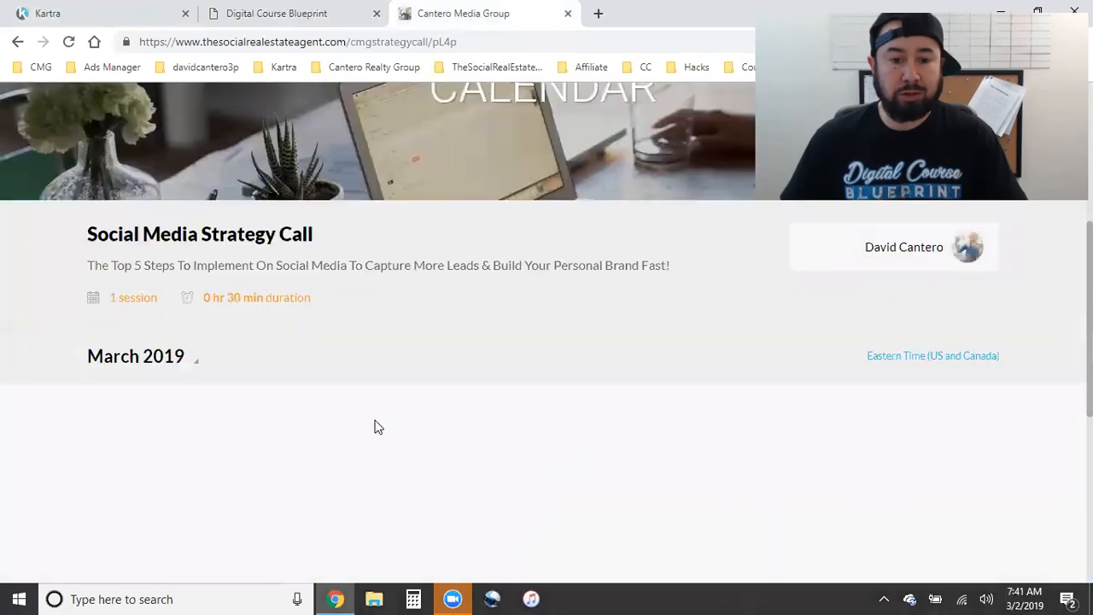
{"action": "scroll", "coordinate": [380, 425], "scroll_direction": "up", "scroll_amount": 3}
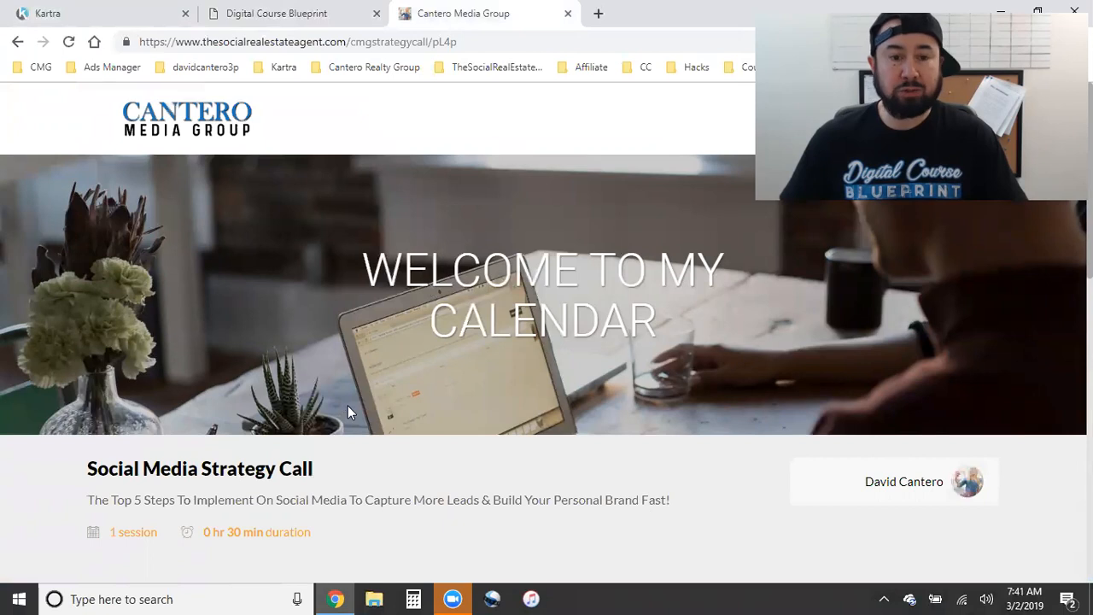
{"action": "left_click", "coordinate": [93, 9]}
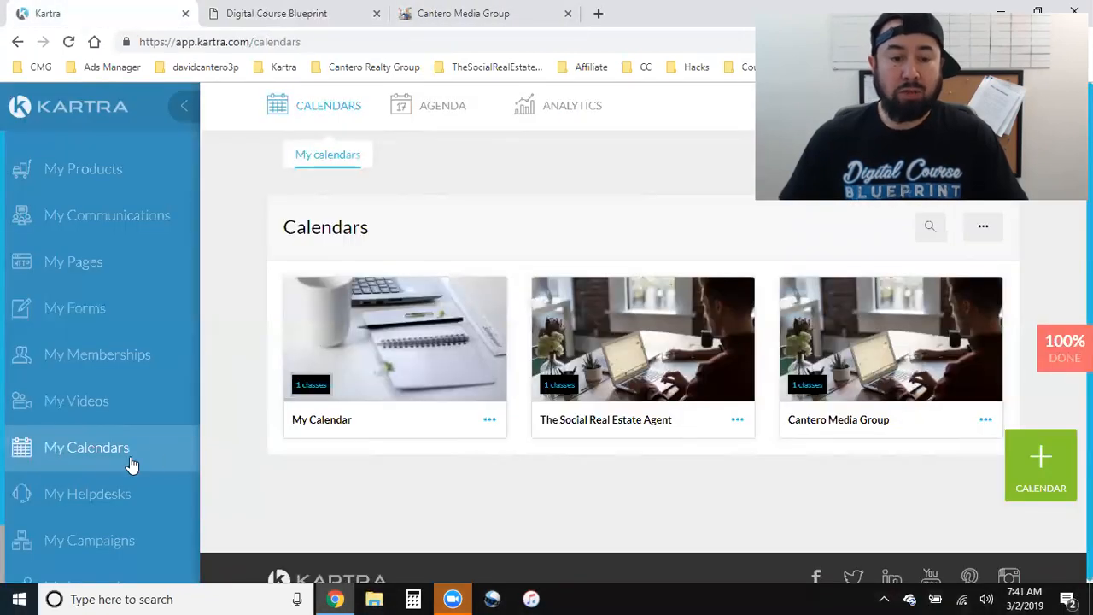
{"action": "scroll", "coordinate": [167, 512], "scroll_direction": "down", "scroll_amount": 1}
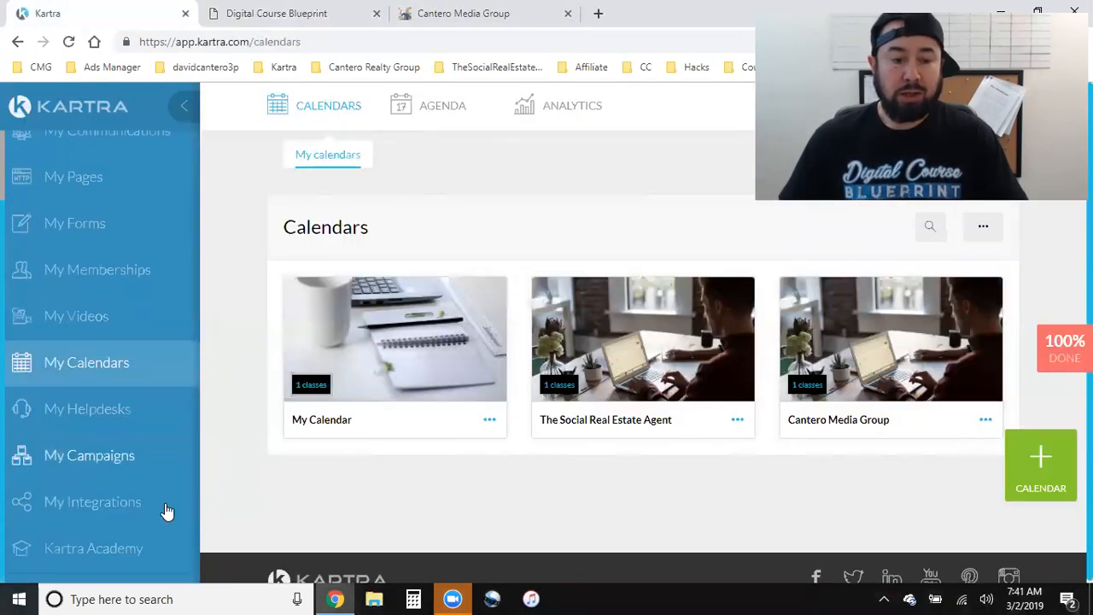
- Open My Helpdesks and scroll to view the single Course Students helpdesk
{"action": "left_click", "coordinate": [79, 402]}
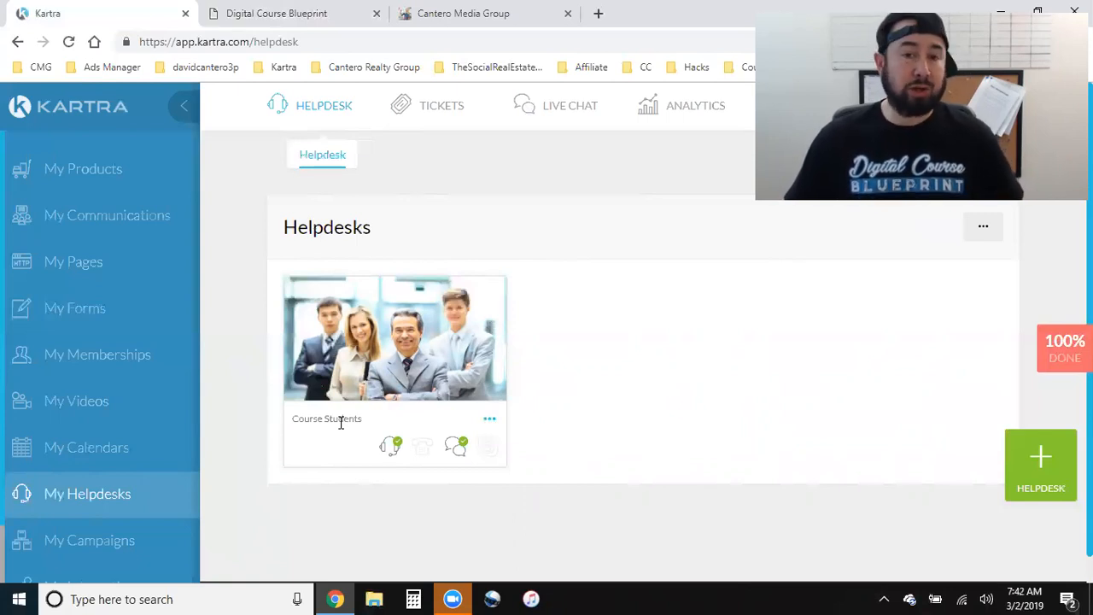
{"action": "scroll", "coordinate": [46, 510], "scroll_direction": "down", "scroll_amount": 2}
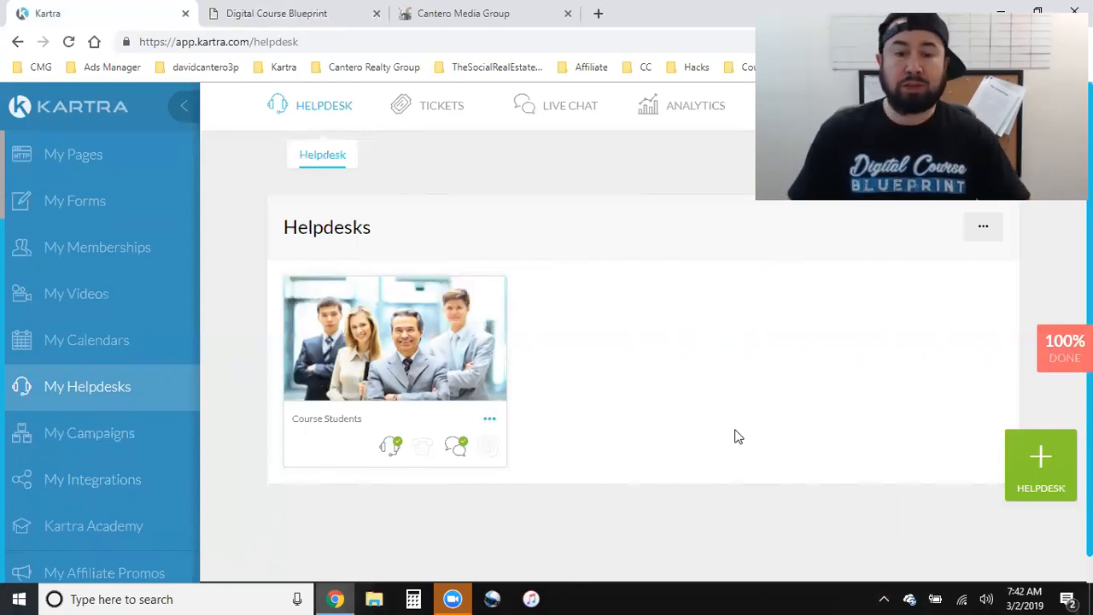
- Review the Listing Assets campaign and its 4 assets in My Campaigns, then go to My Integrations
{"action": "left_click", "coordinate": [91, 436]}
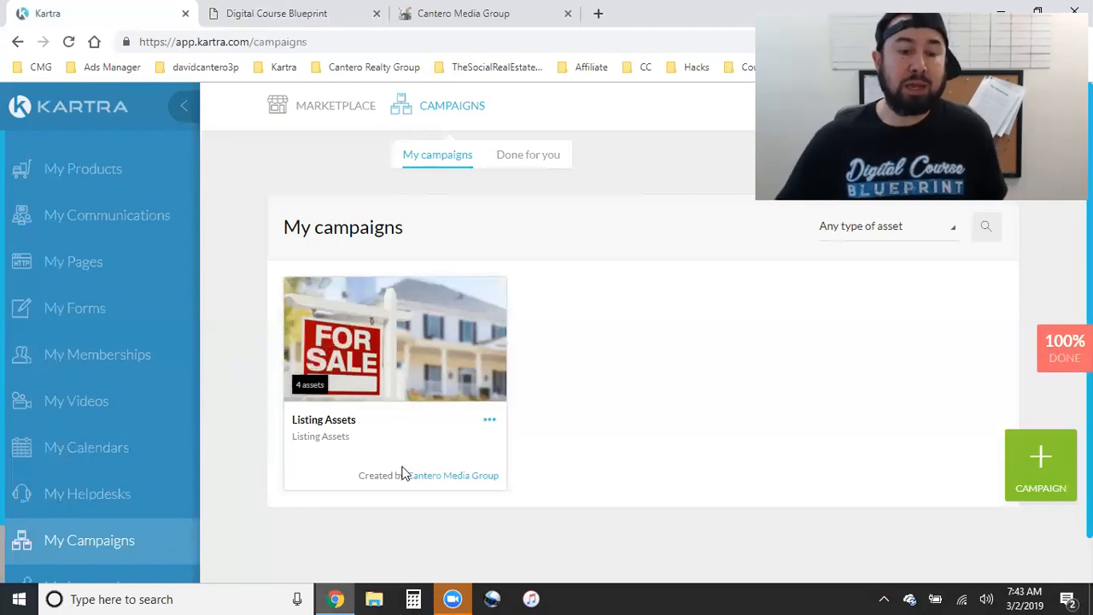
{"action": "scroll", "coordinate": [120, 470], "scroll_direction": "down", "scroll_amount": 2}
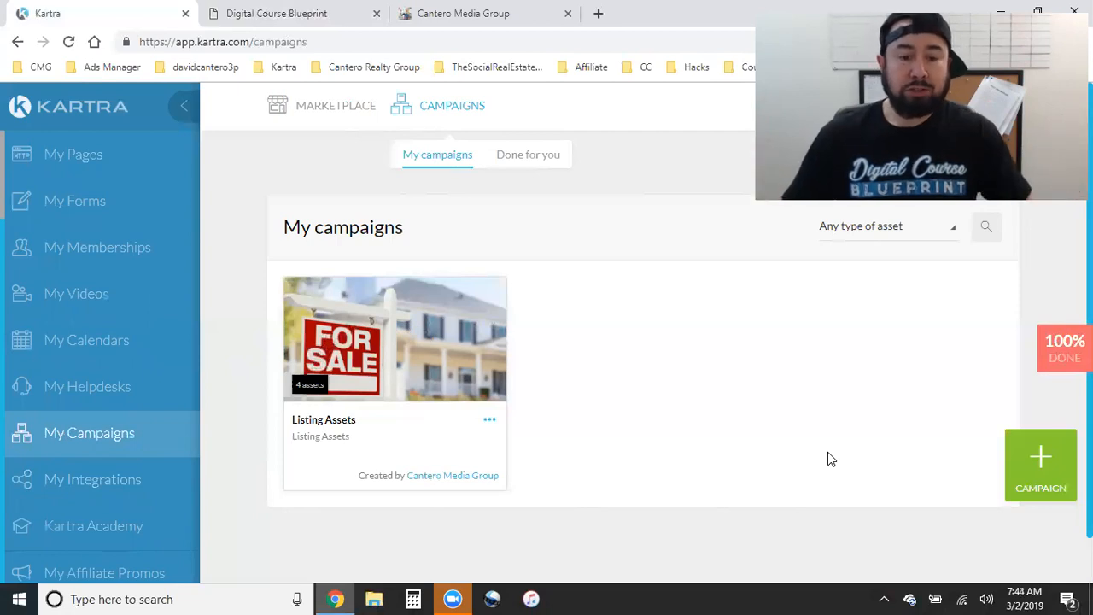
{"action": "scroll", "coordinate": [142, 434], "scroll_direction": "down", "scroll_amount": 1}
{"action": "left_click", "coordinate": [164, 474]}
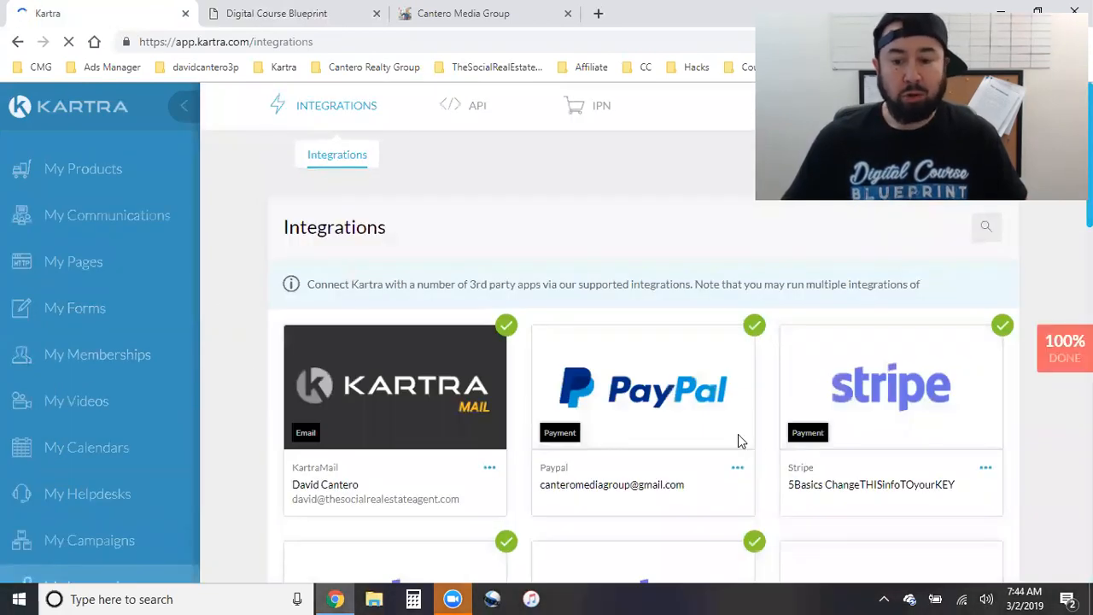
- Scroll the sidebar down to Kartra Academy and open its join page in a new tab
{"action": "scroll", "coordinate": [393, 457], "scroll_direction": "down", "scroll_amount": 1}
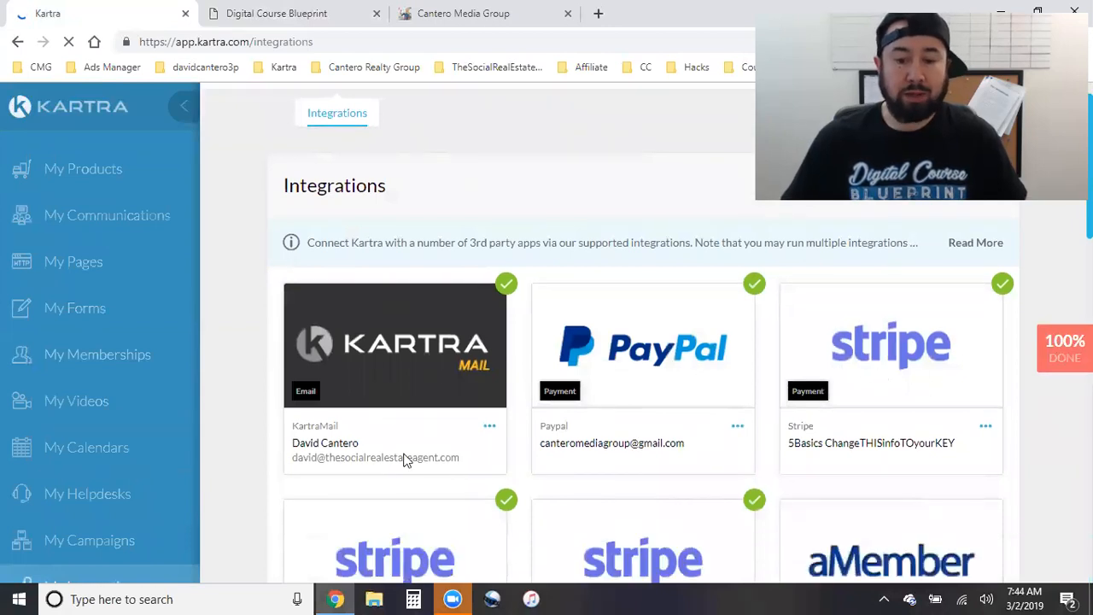
{"action": "scroll", "coordinate": [532, 458], "scroll_direction": "down", "scroll_amount": 4}
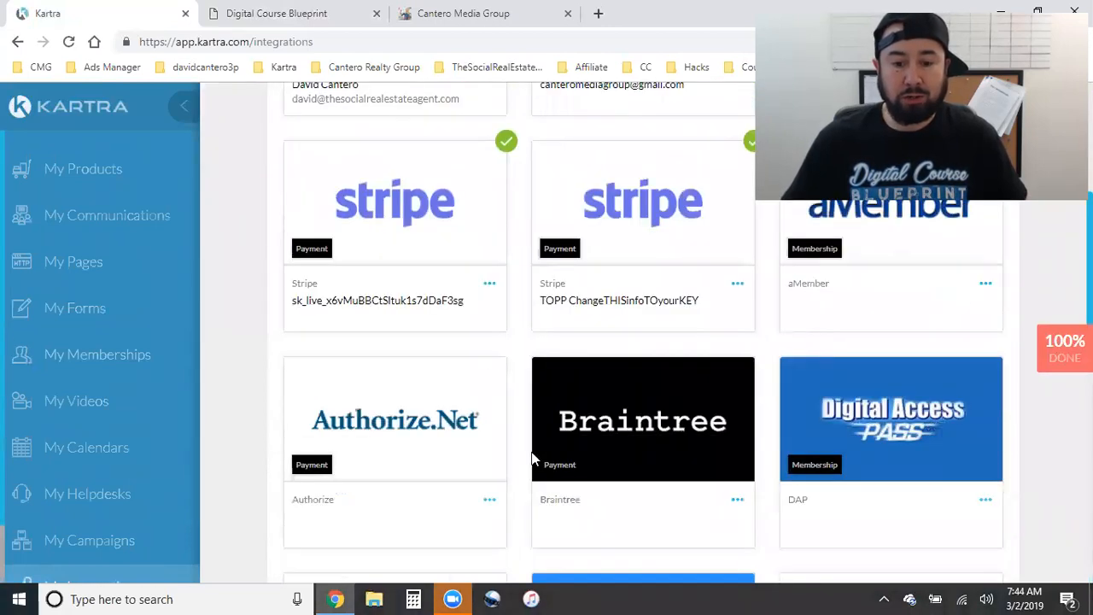
{"action": "scroll", "coordinate": [532, 457], "scroll_direction": "down", "scroll_amount": 1}
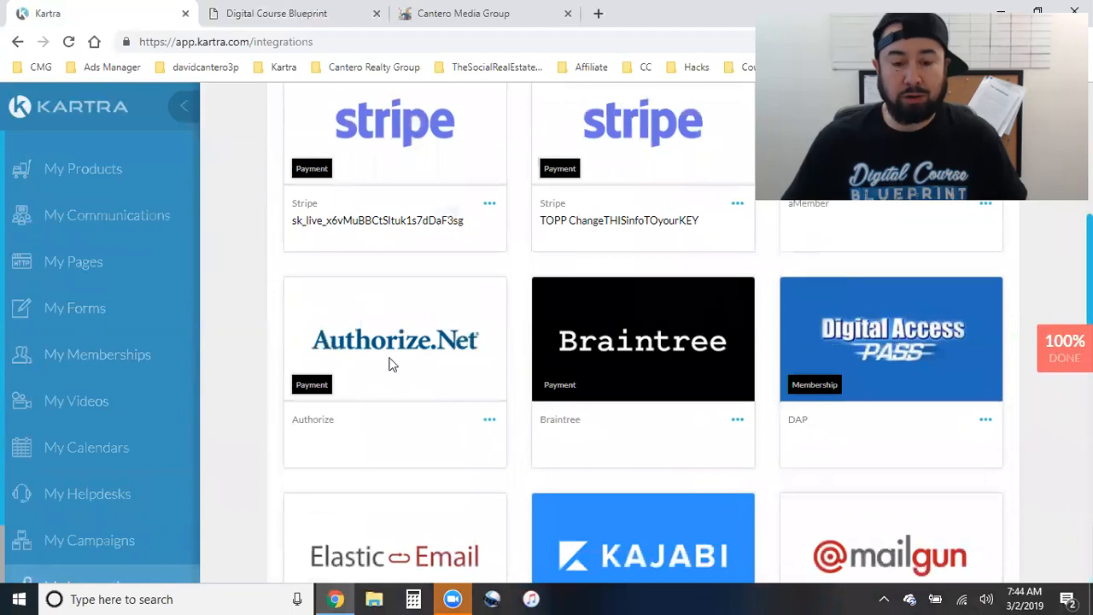
{"action": "scroll", "coordinate": [432, 359], "scroll_direction": "down", "scroll_amount": 2}
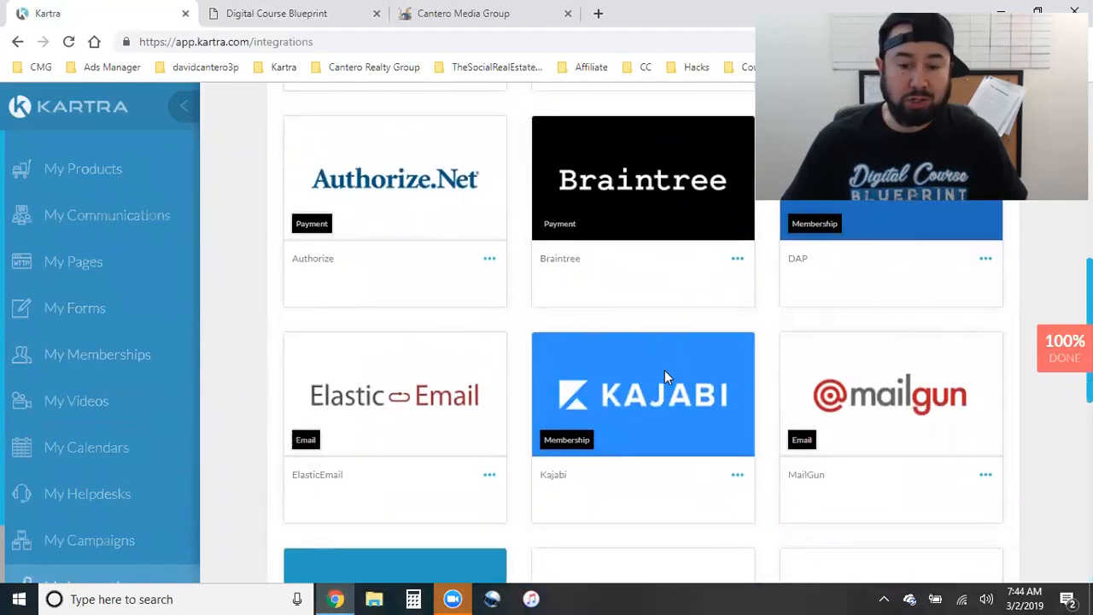
{"action": "scroll", "coordinate": [664, 373], "scroll_direction": "down", "scroll_amount": 4}
{"action": "scroll", "coordinate": [710, 385], "scroll_direction": "down", "scroll_amount": 2}
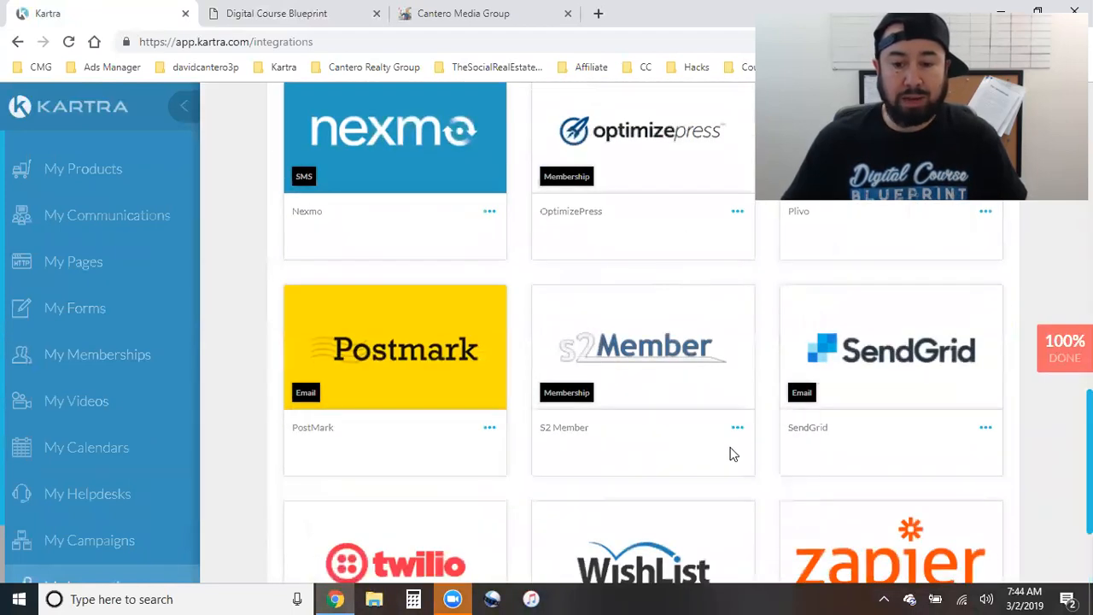
{"action": "scroll", "coordinate": [561, 451], "scroll_direction": "down", "scroll_amount": 3}
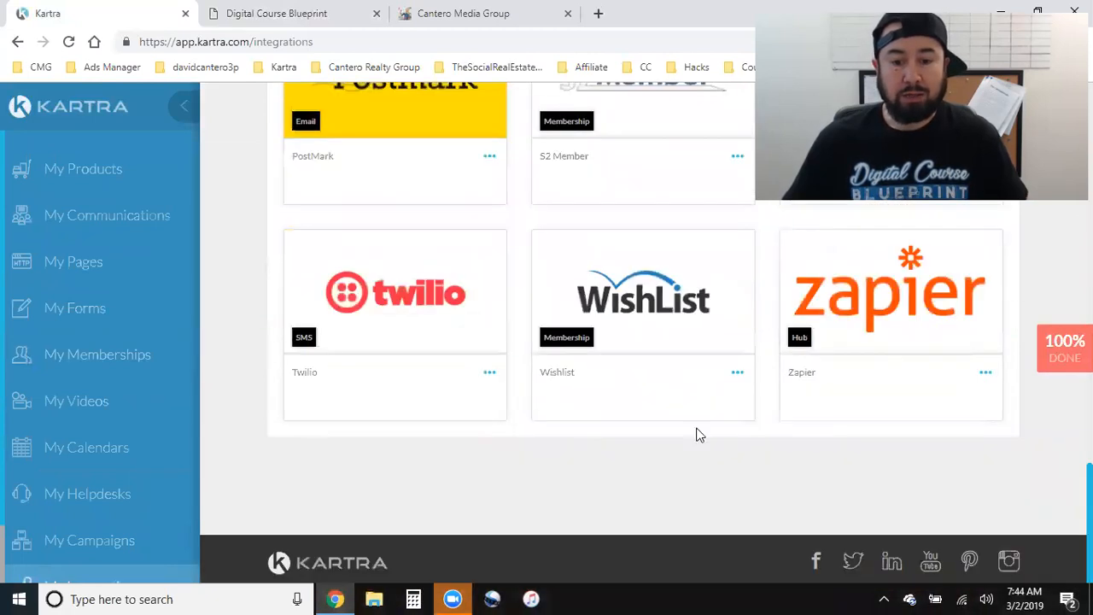
{"action": "scroll", "coordinate": [99, 461], "scroll_direction": "down", "scroll_amount": 1}
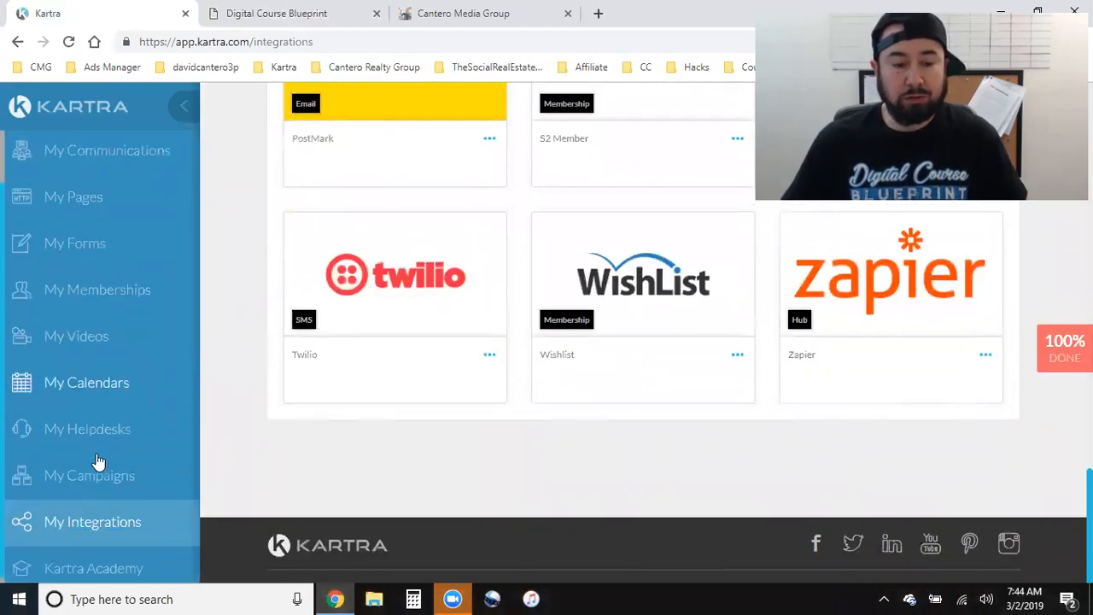
{"action": "scroll", "coordinate": [98, 461], "scroll_direction": "down", "scroll_amount": 1}
{"action": "left_click", "coordinate": [75, 529]}
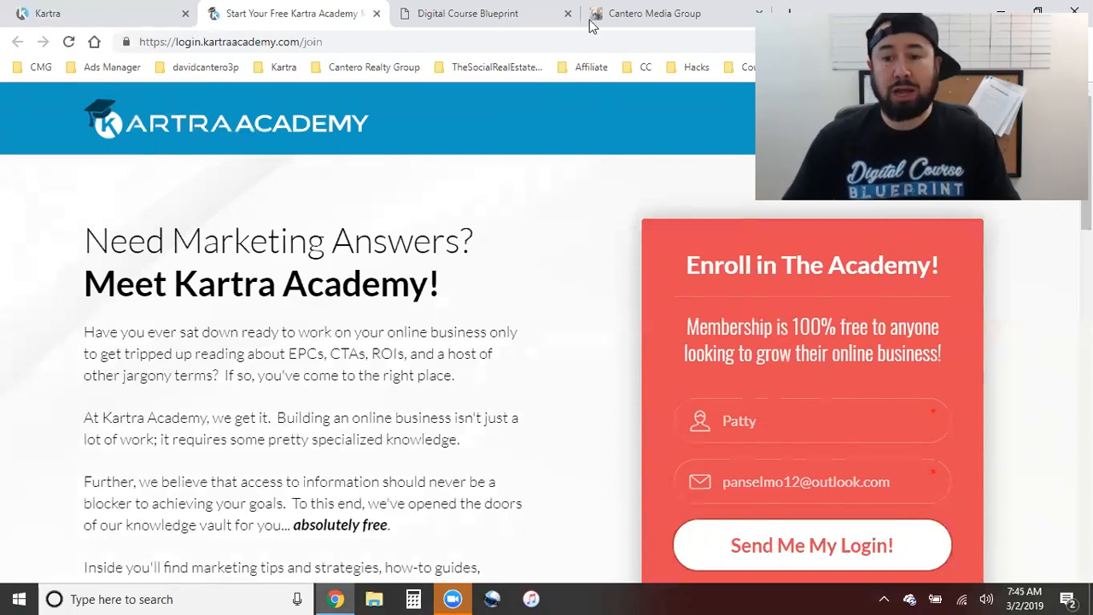
- Go to Facebook from the bookmarks and search 'kartra', choosing the kartra (official) suggestion
{"action": "left_click", "coordinate": [790, 12]}
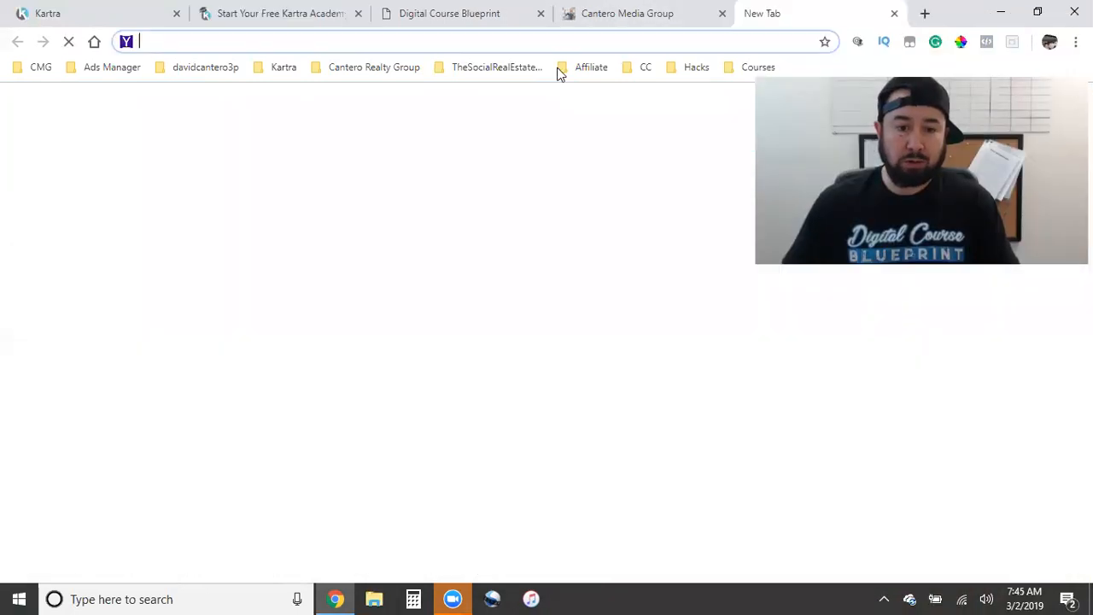
{"action": "left_click", "coordinate": [205, 66]}
{"action": "left_click", "coordinate": [207, 92]}
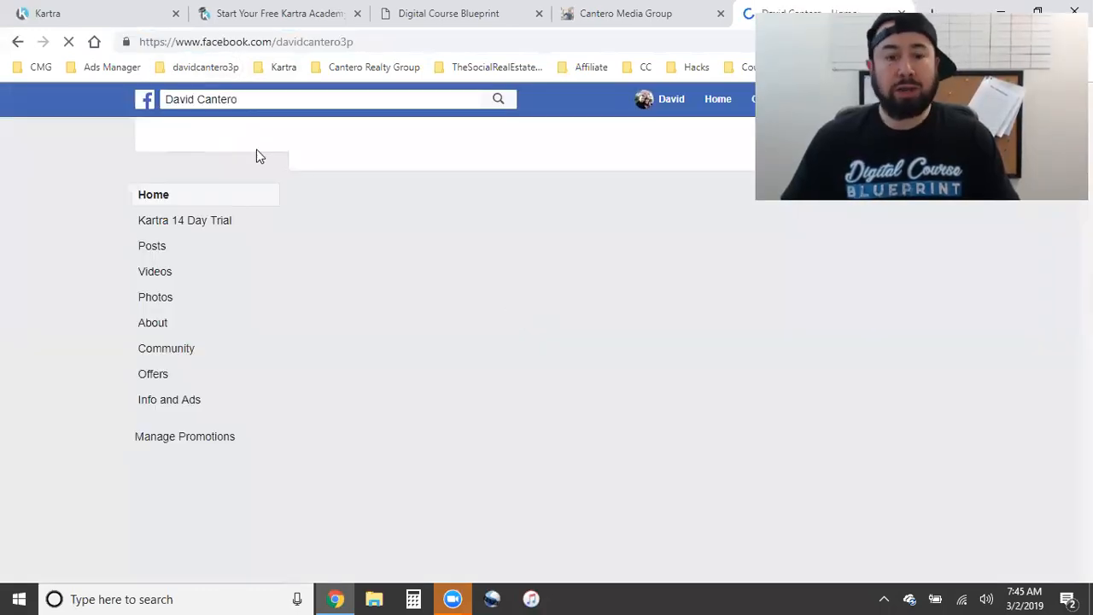
{"action": "left_click", "coordinate": [217, 100]}
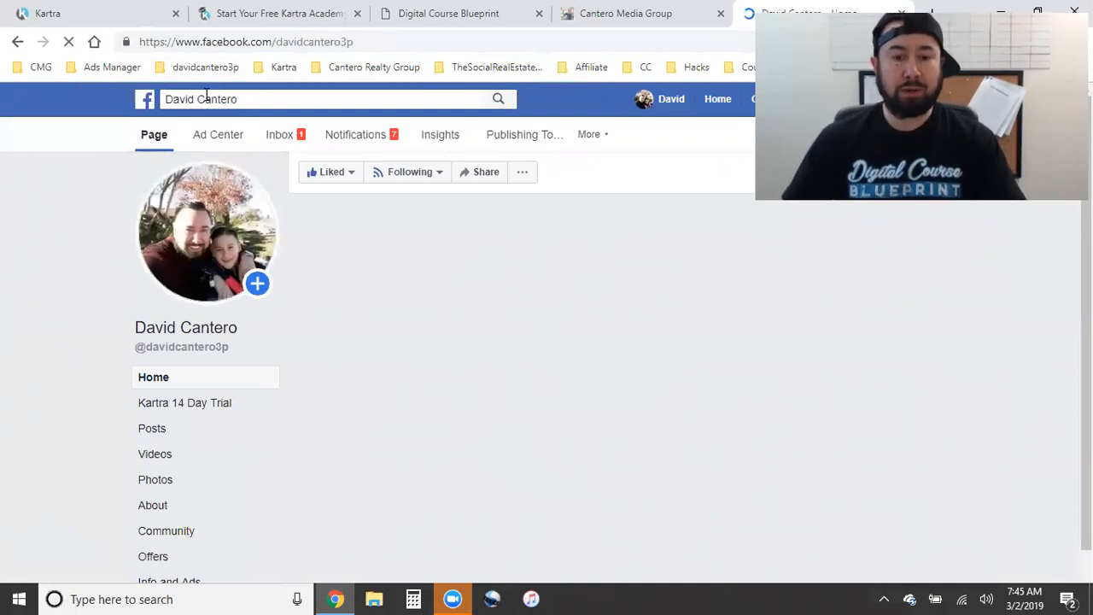
{"action": "left_click", "coordinate": [216, 99]}
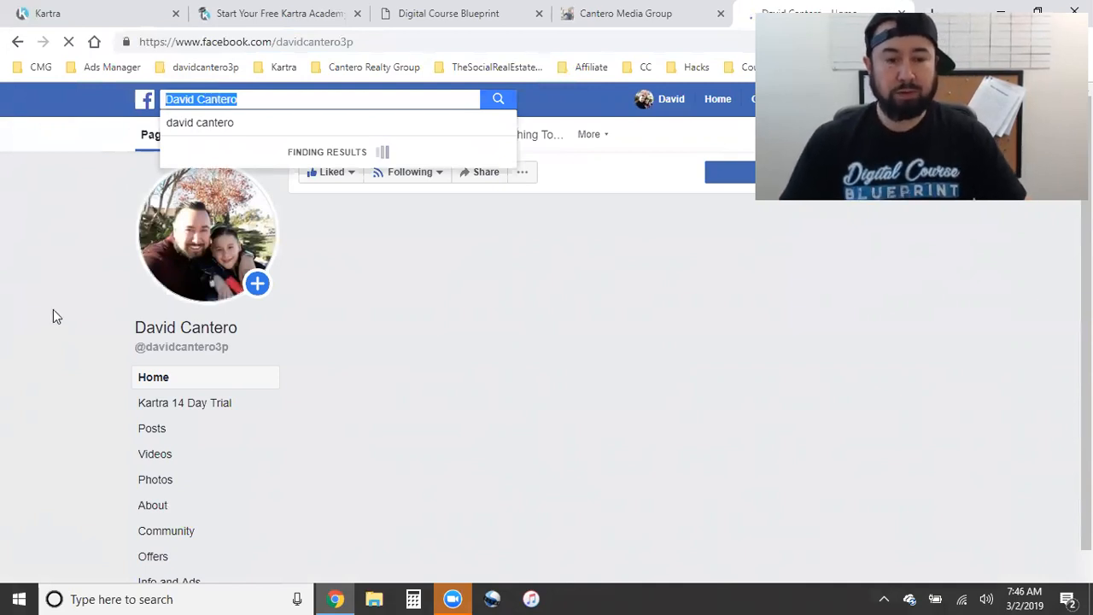
{"action": "type", "text": "kartra"}
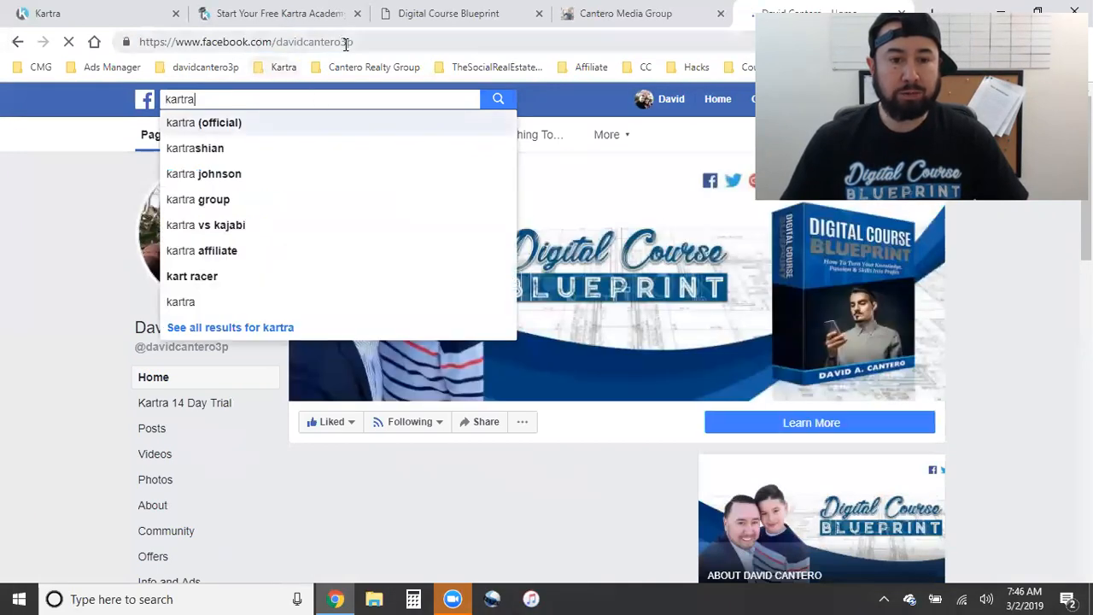
{"action": "left_click", "coordinate": [217, 129]}
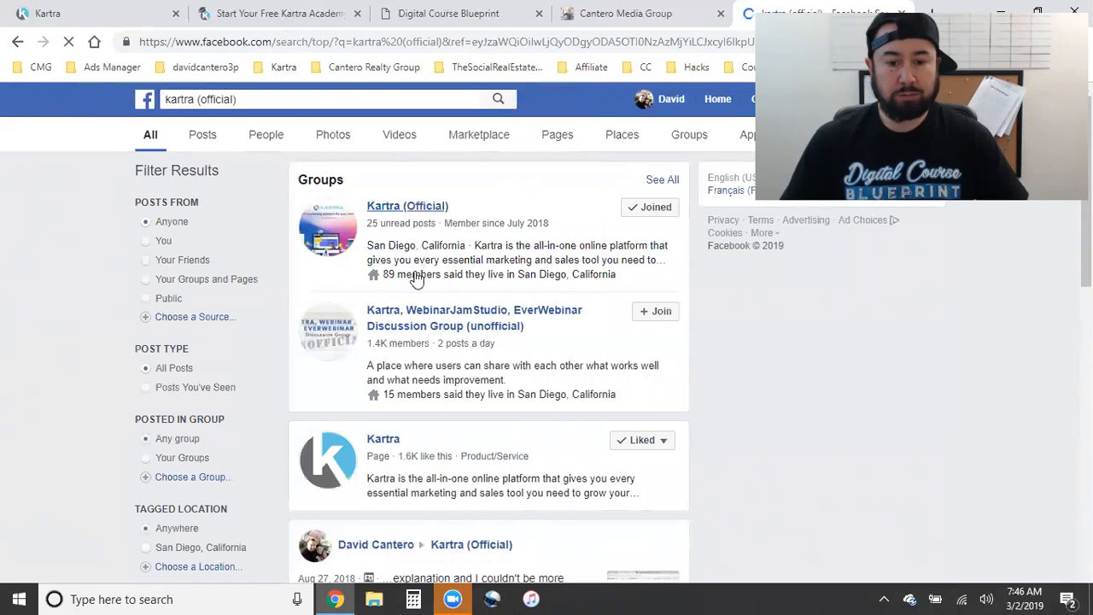
- Open the Kartra (Official) group and scroll through its discussion feed
{"action": "left_click", "coordinate": [405, 213]}
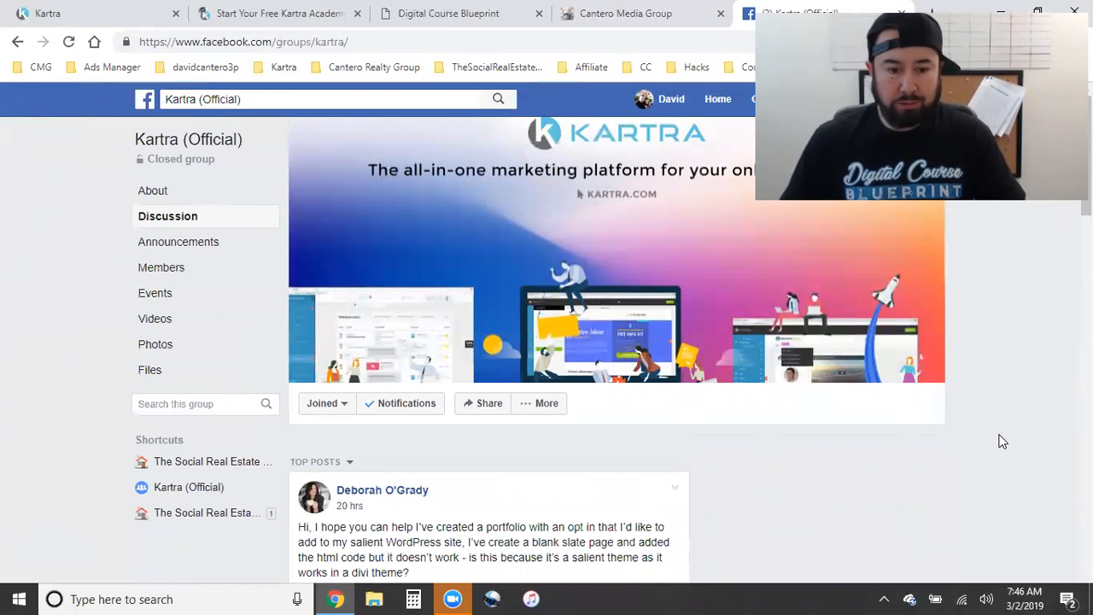
{"action": "scroll", "coordinate": [1002, 442], "scroll_direction": "down", "scroll_amount": 2}
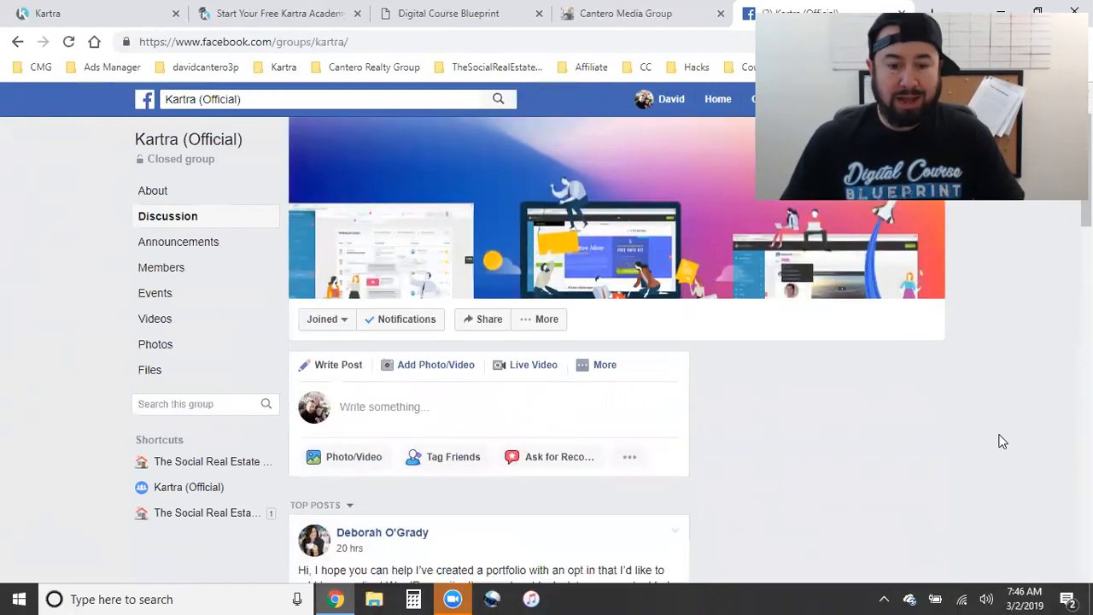
{"action": "scroll", "coordinate": [1003, 441], "scroll_direction": "down", "scroll_amount": 1}
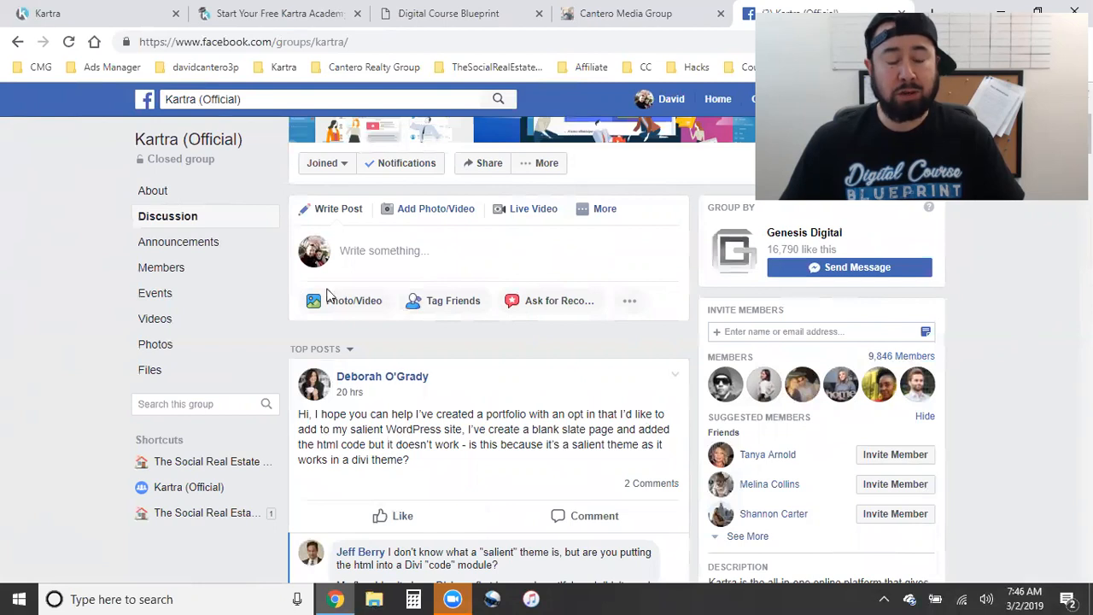
{"action": "scroll", "coordinate": [353, 348], "scroll_direction": "up", "scroll_amount": 3}
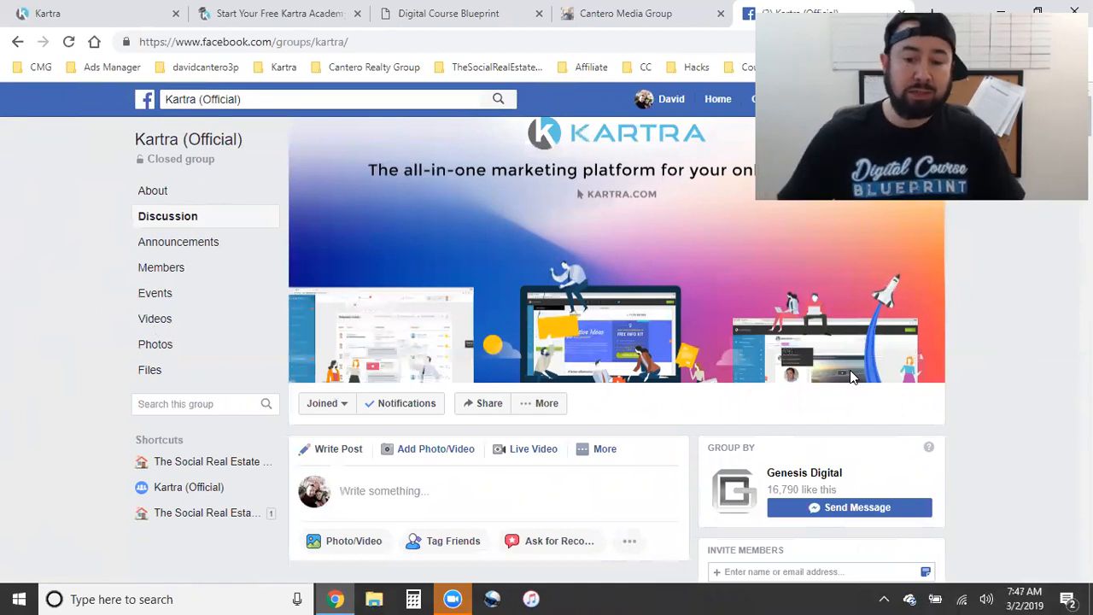
{"action": "scroll", "coordinate": [581, 444], "scroll_direction": "down", "scroll_amount": 1}
{"action": "scroll", "coordinate": [564, 427], "scroll_direction": "up", "scroll_amount": 1}
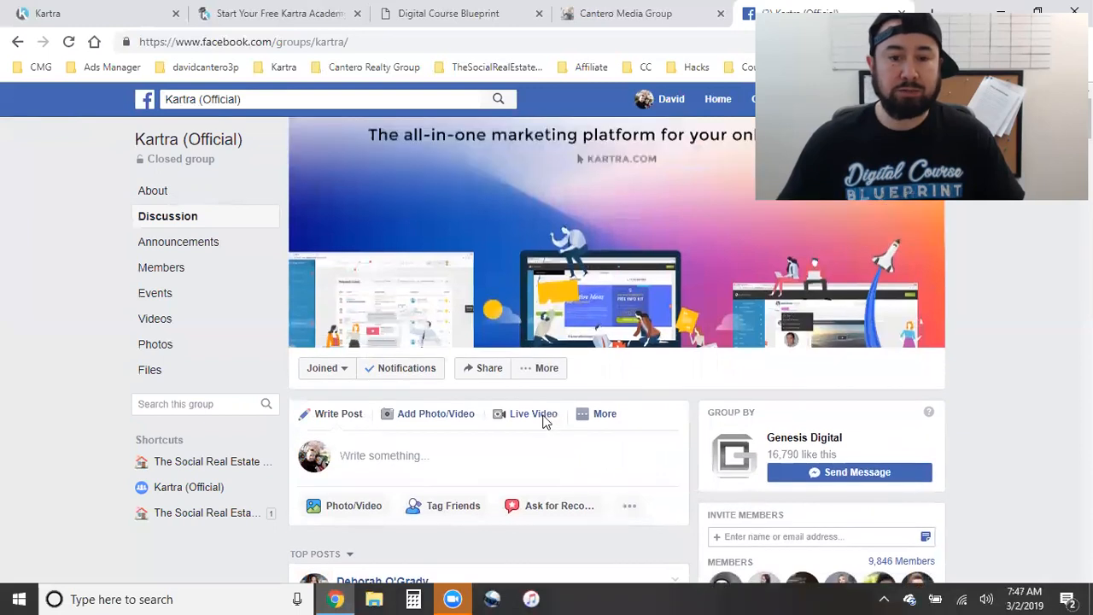
{"action": "scroll", "coordinate": [545, 420], "scroll_direction": "up", "scroll_amount": 1}
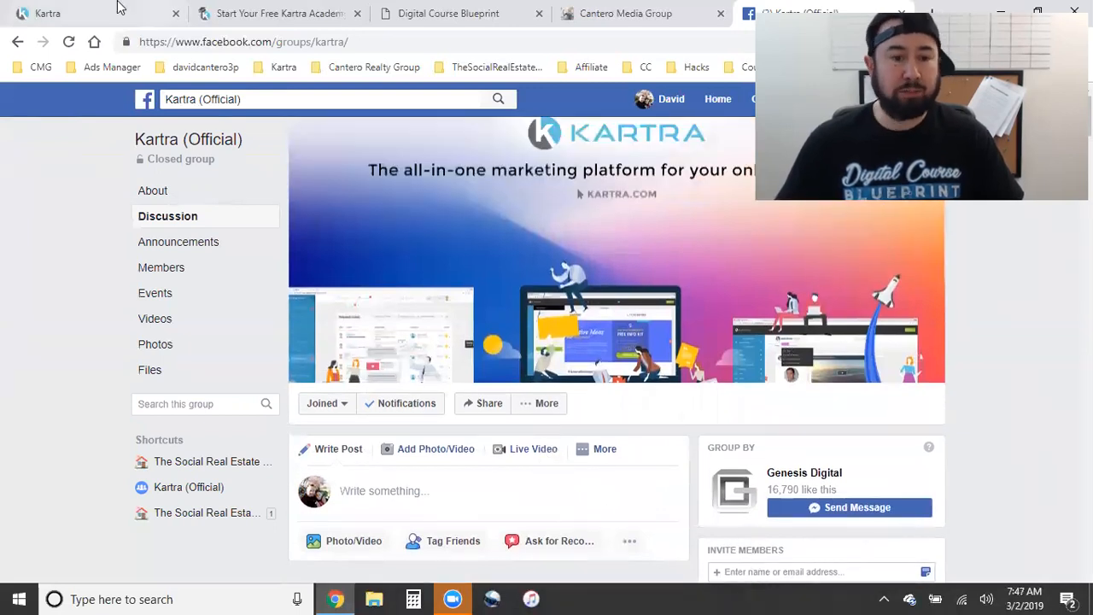
- Revisit the Kartra Academy join page, highlighting the words Kartra Academy
{"action": "left_click", "coordinate": [244, 12]}
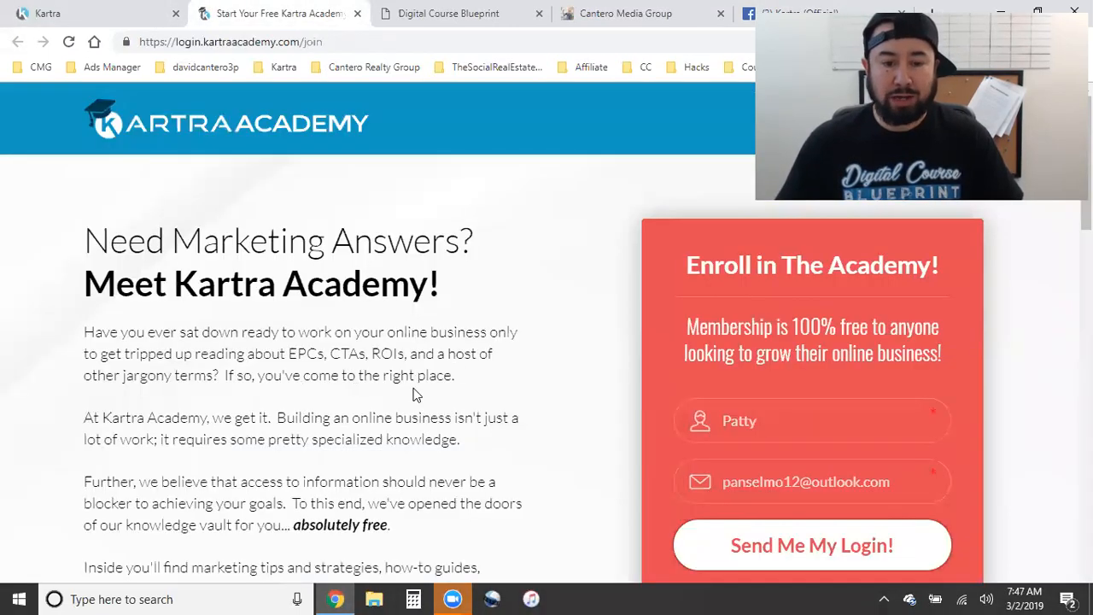
{"action": "left_click_drag", "start_coordinate": [169, 282], "coordinate": [343, 283]}
{"action": "left_click", "coordinate": [470, 384]}
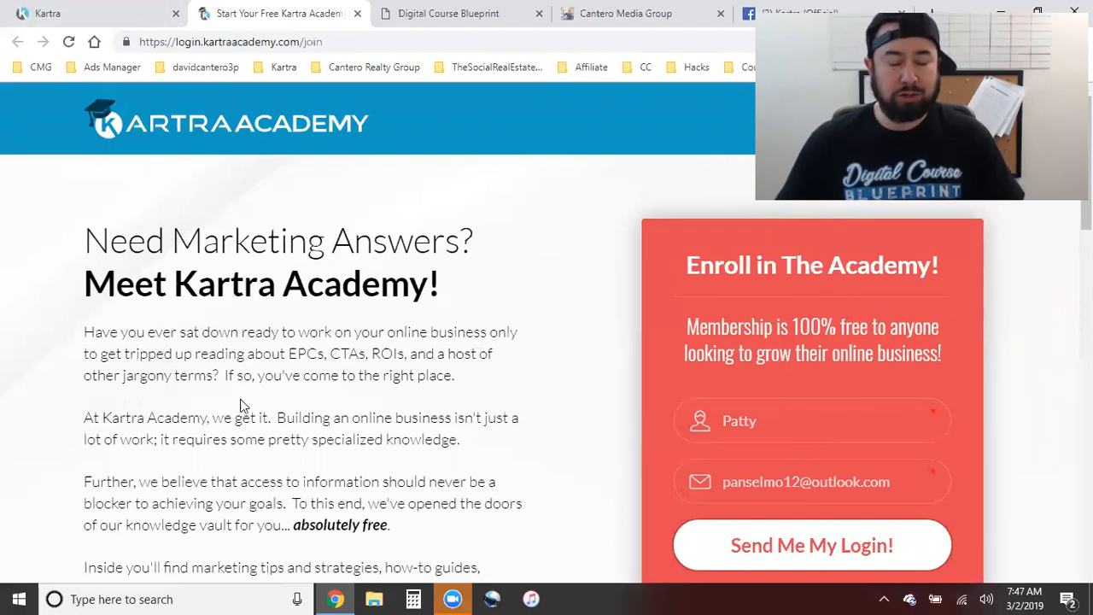
- Close the Google tab and go back to the Kartra integrations tab
{"action": "left_click", "coordinate": [98, 14]}
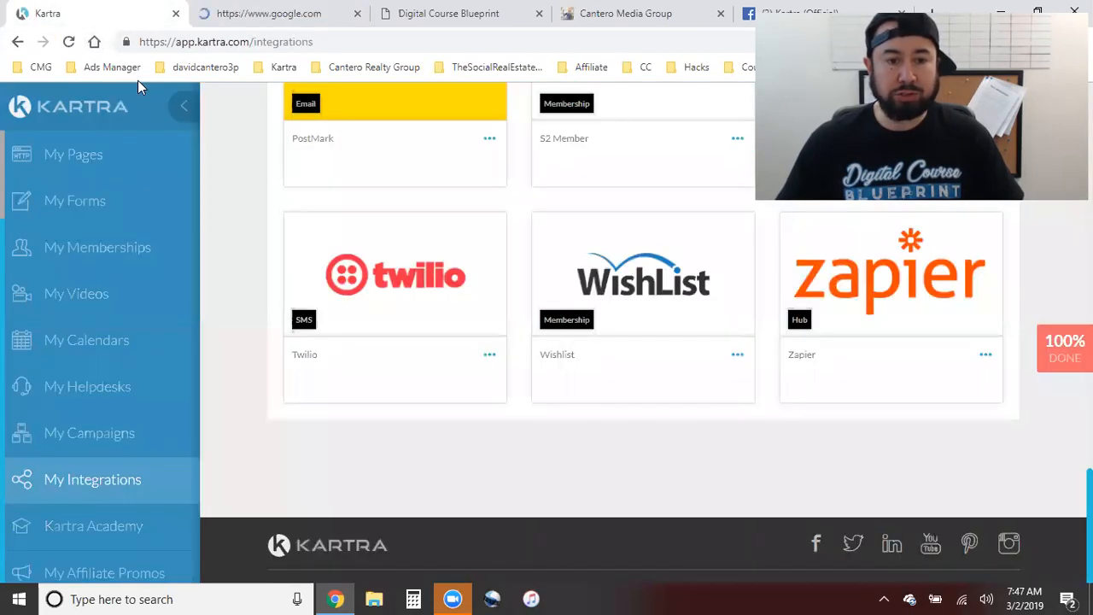
{"action": "left_click", "coordinate": [257, 10]}
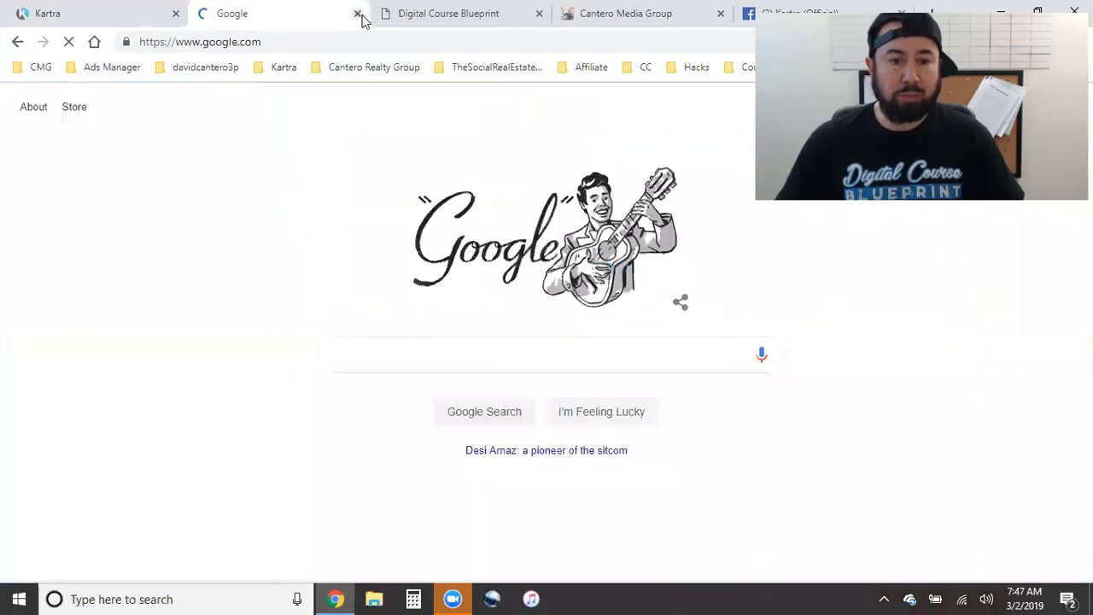
{"action": "left_click", "coordinate": [358, 14]}
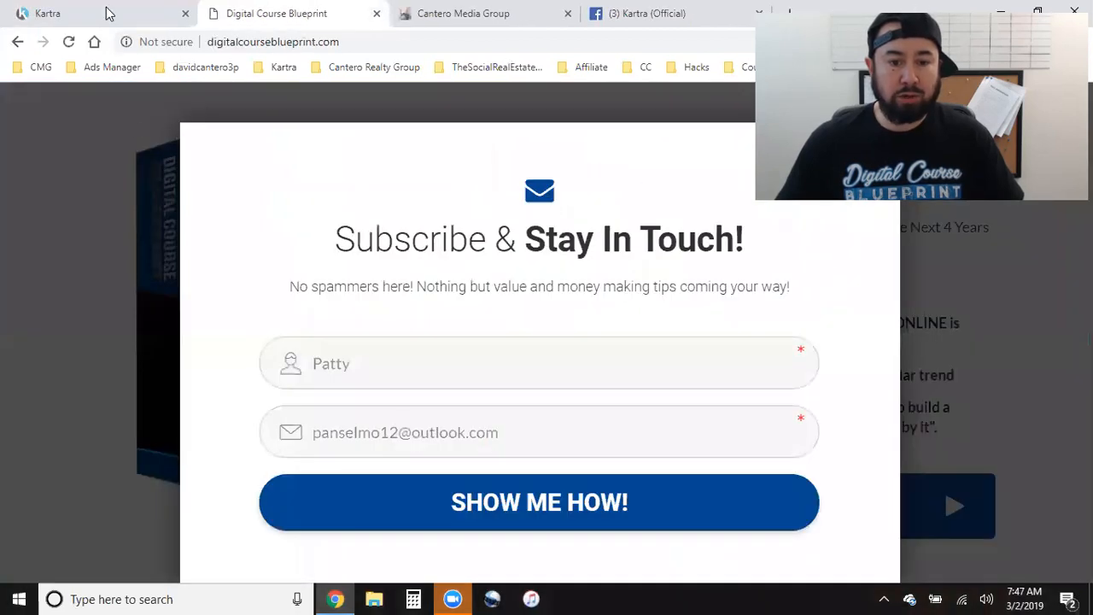
{"action": "left_click", "coordinate": [147, 10]}
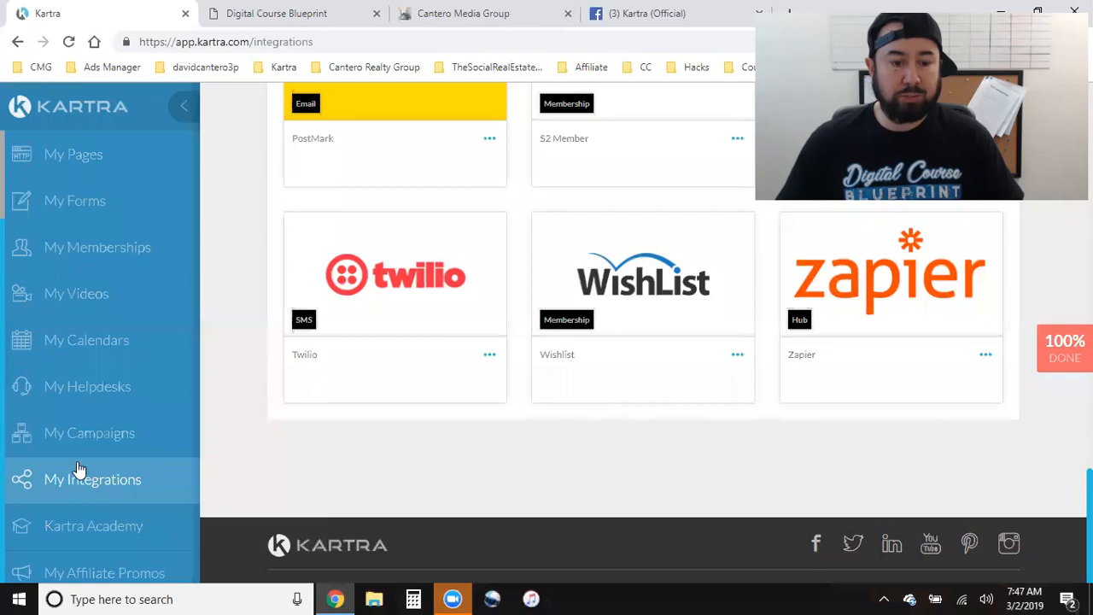
- Check the My Affiliate Promos overview, then open My Pages and scroll its page list
{"action": "left_click", "coordinate": [122, 547]}
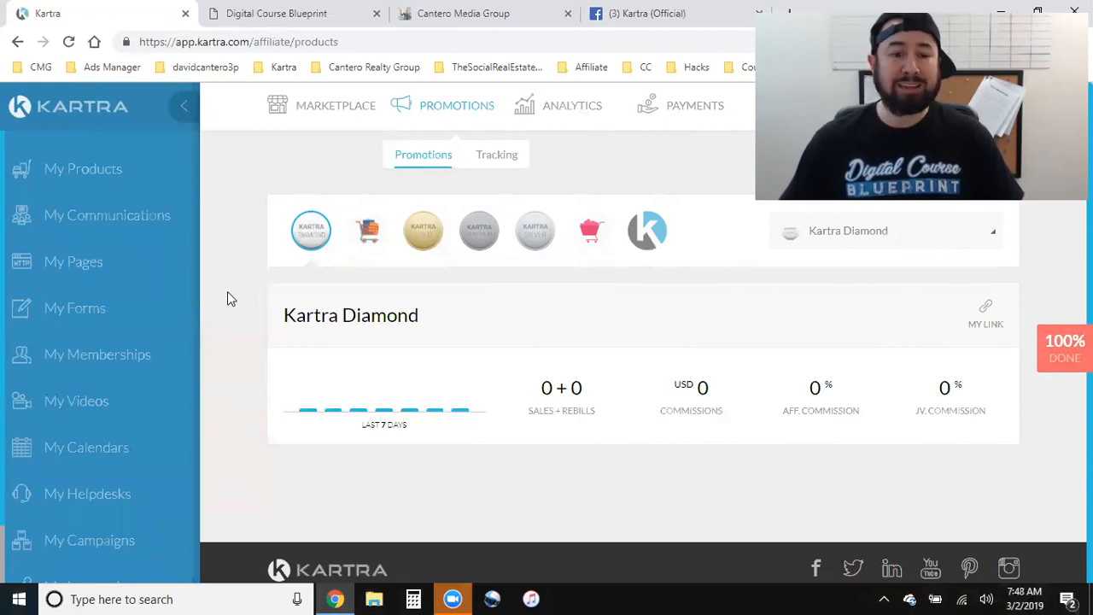
{"action": "left_click", "coordinate": [92, 269]}
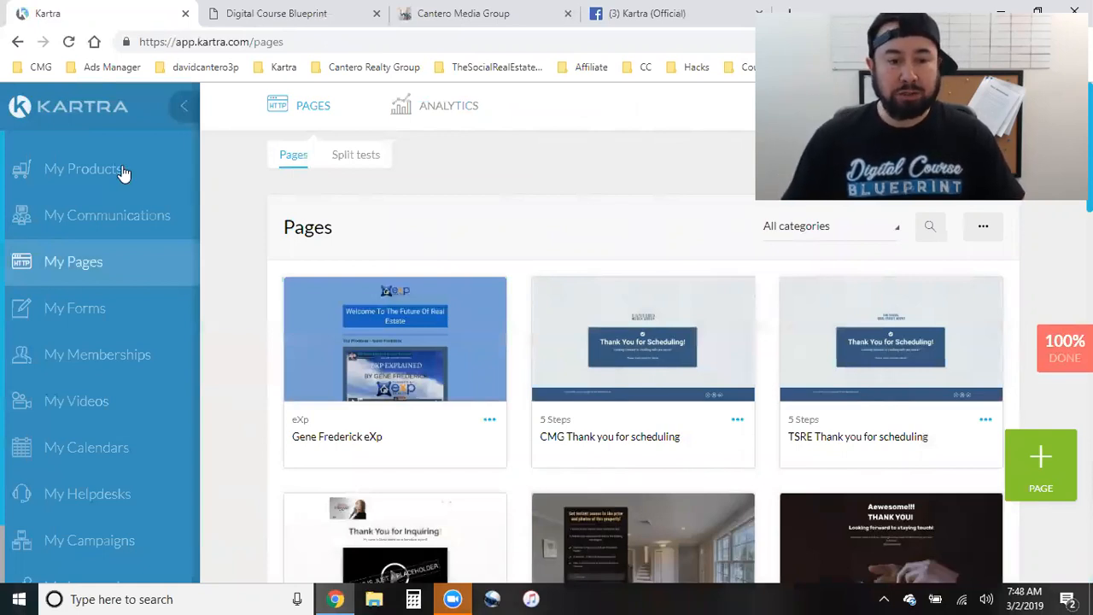
{"action": "scroll", "coordinate": [137, 461], "scroll_direction": "down", "scroll_amount": 2}
{"action": "scroll", "coordinate": [107, 529], "scroll_direction": "up", "scroll_amount": 2}
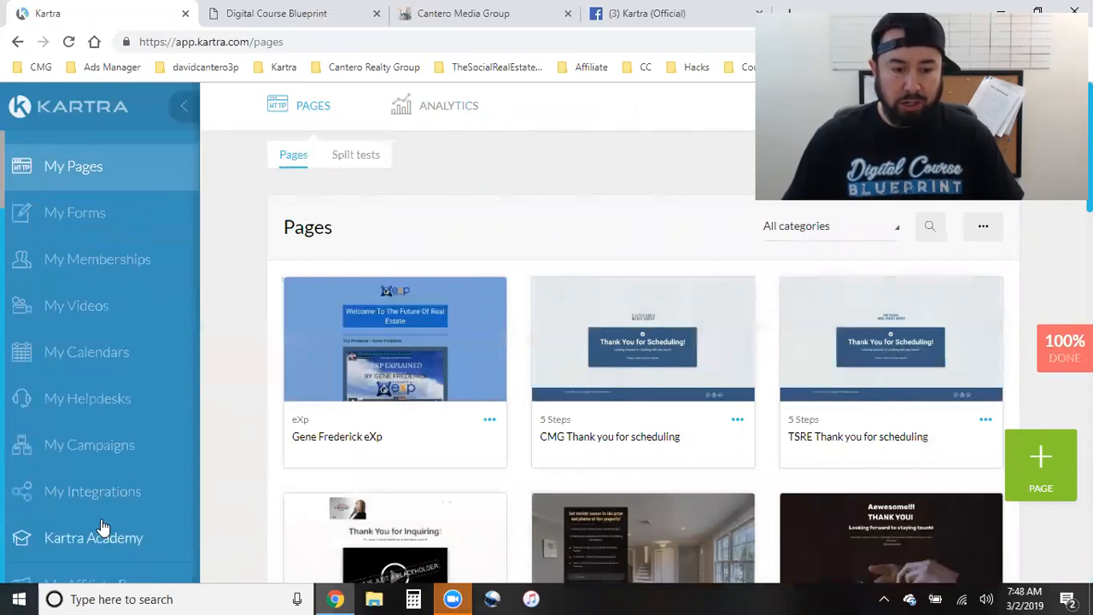
- Open the lead lists, then switch to the Digital Course Blueprint tab showing its subscribe form
{"action": "left_click", "coordinate": [305, 432]}
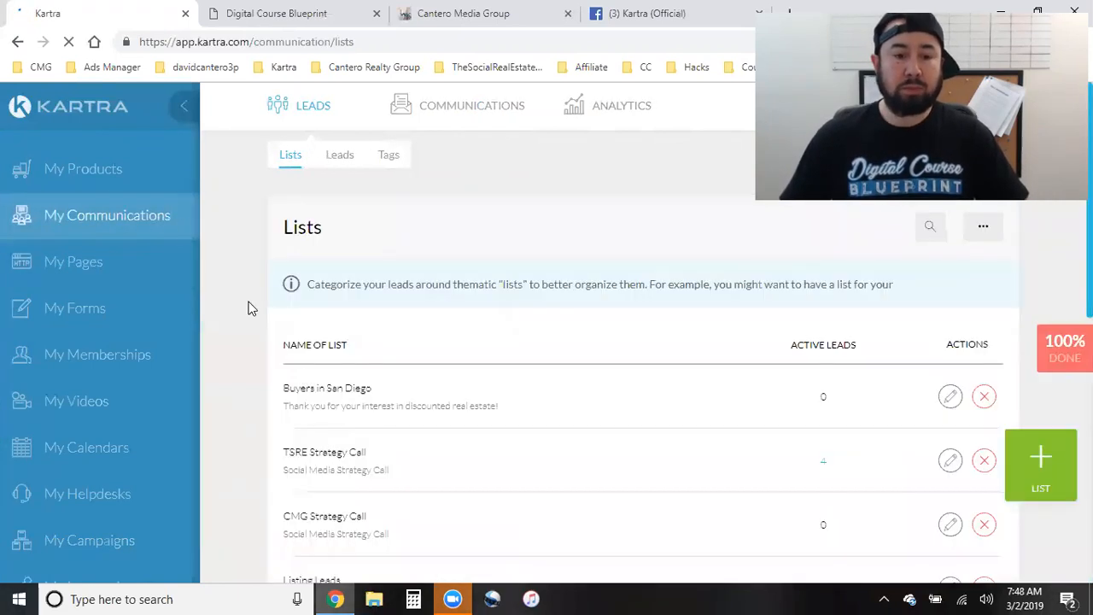
{"action": "mouse_move", "coordinate": [465, 117]}
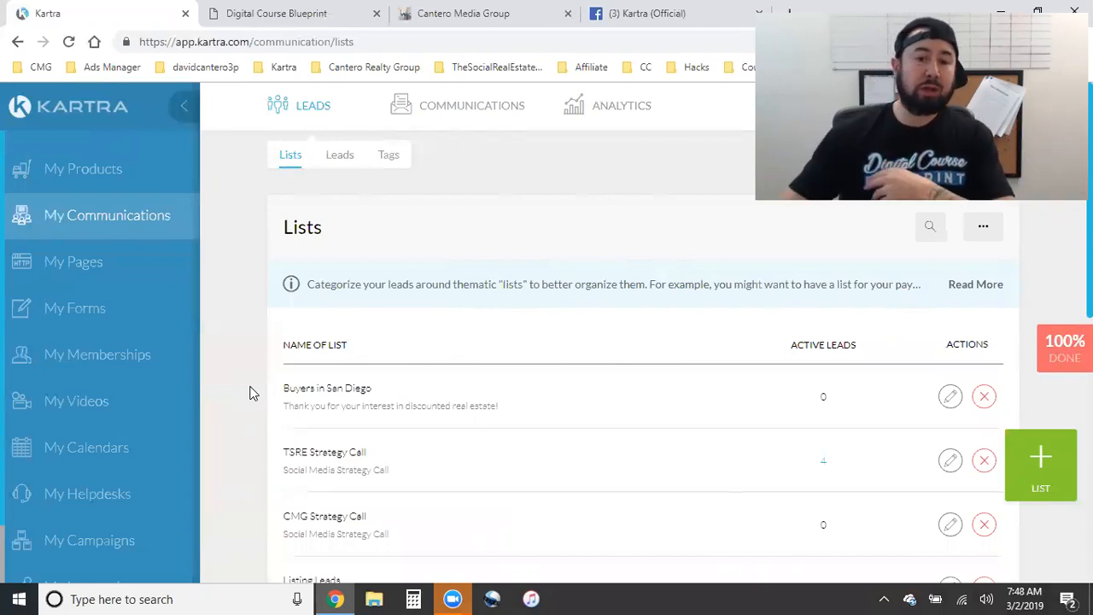
{"action": "left_click", "coordinate": [256, 10]}
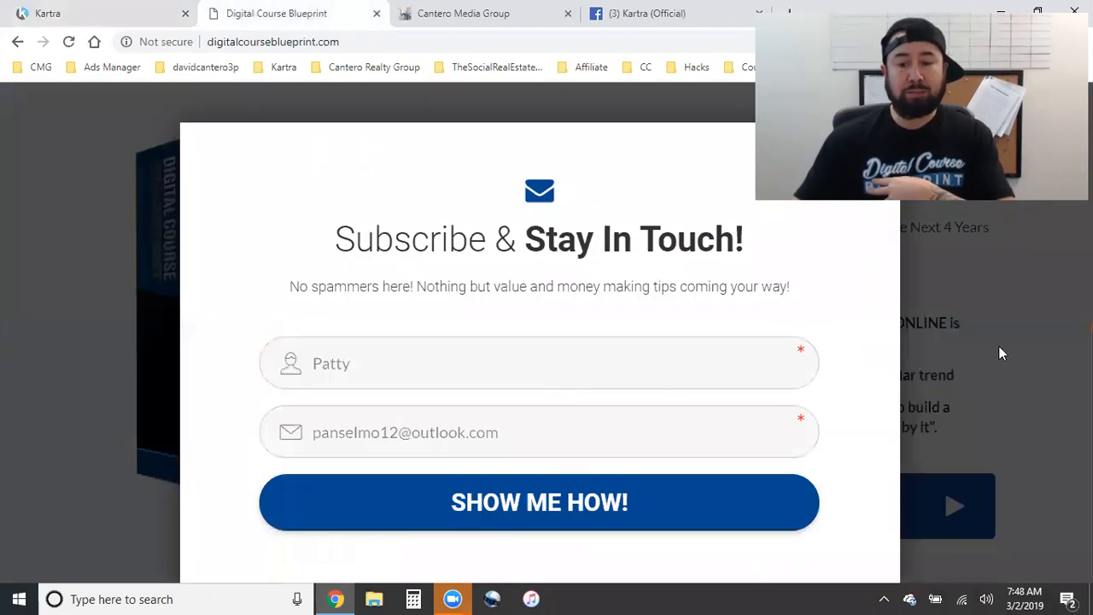
- Close the Subscribe & Stay In Touch popup to reveal the Digital Course Blueprint sales page
{"action": "left_click", "coordinate": [1001, 352]}
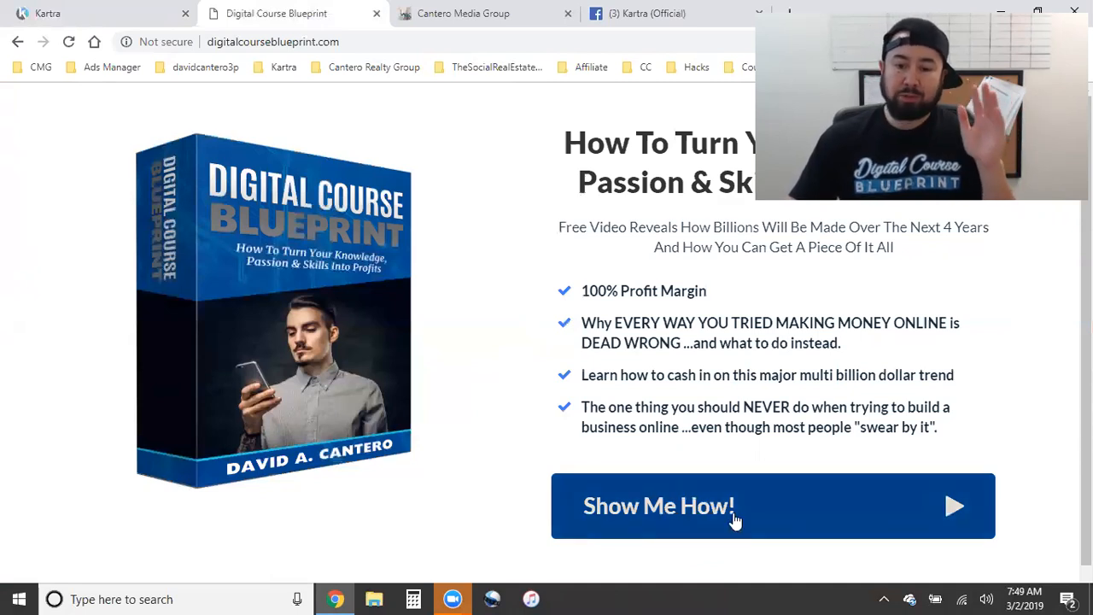
- Compare the lead lists with the Digital Course Blueprint sales page and its subscribe opt-in form
{"action": "left_click", "coordinate": [128, 12]}
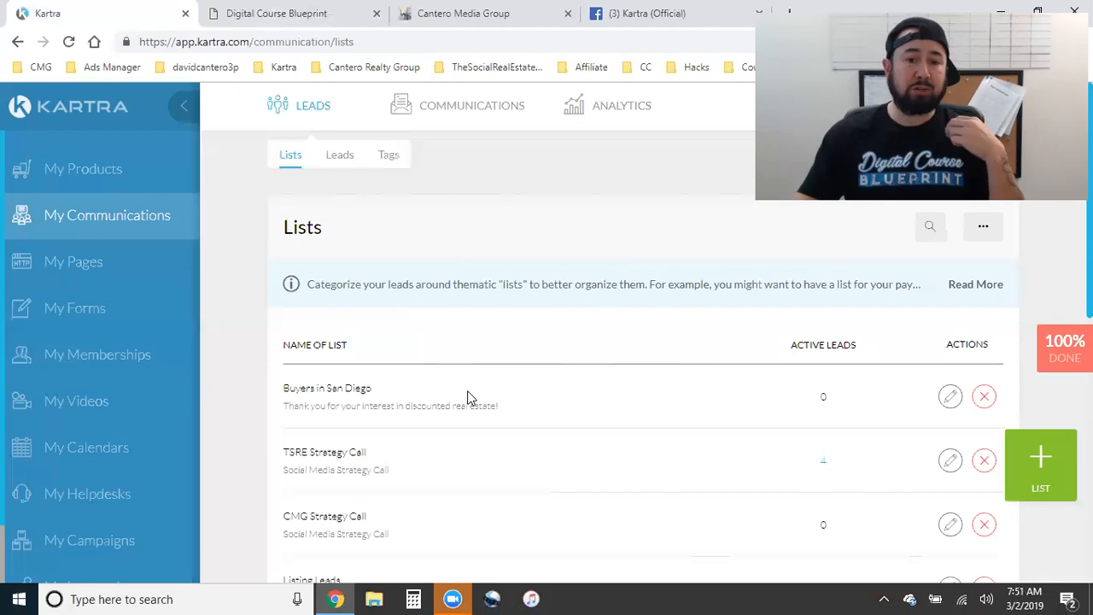
{"action": "left_click", "coordinate": [326, 10]}
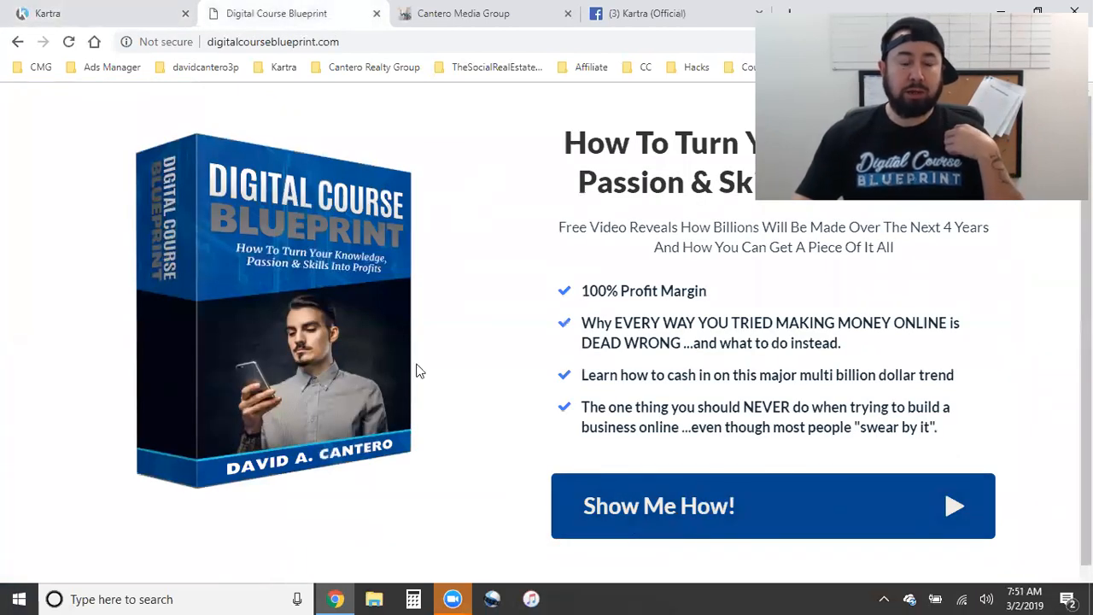
{"action": "left_click", "coordinate": [109, 9]}
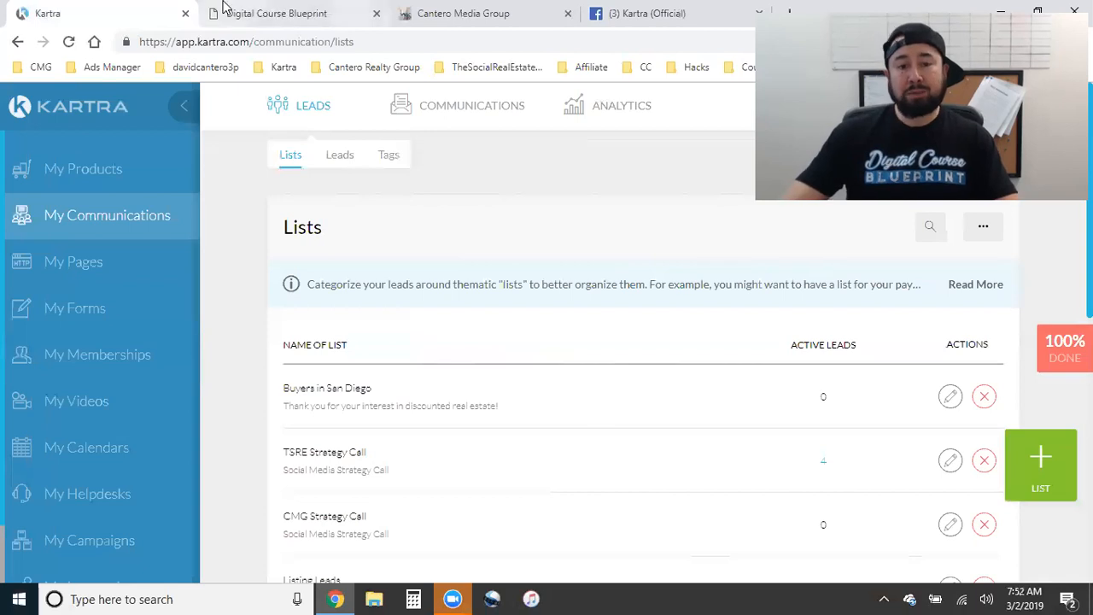
{"action": "left_click", "coordinate": [224, 13]}
{"action": "left_click", "coordinate": [688, 510]}
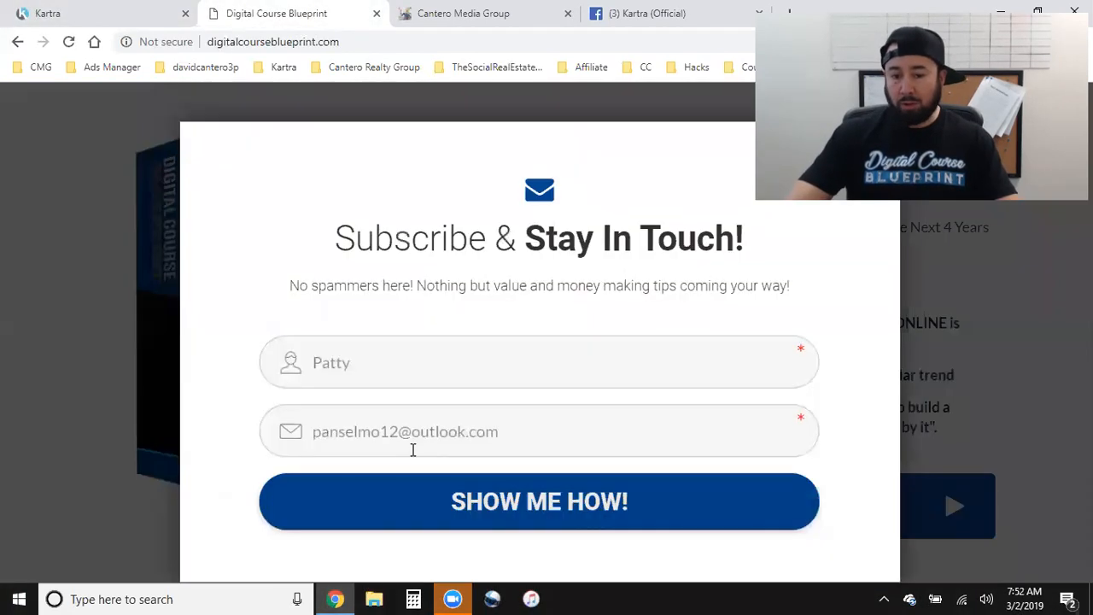
{"action": "left_click", "coordinate": [96, 10]}
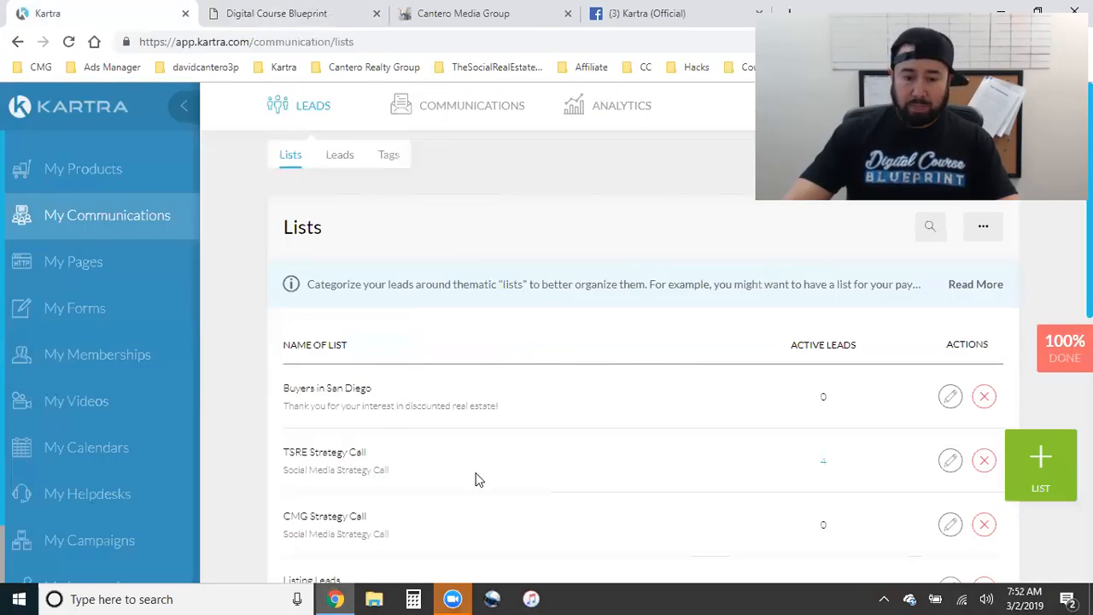
- Reload the Lists page and show more to reveal Digital Course Blueprint (43 subscribers) and CMG Realtor Clients
{"action": "scroll", "coordinate": [366, 344], "scroll_direction": "down", "scroll_amount": 2}
{"action": "scroll", "coordinate": [390, 378], "scroll_direction": "up", "scroll_amount": 2}
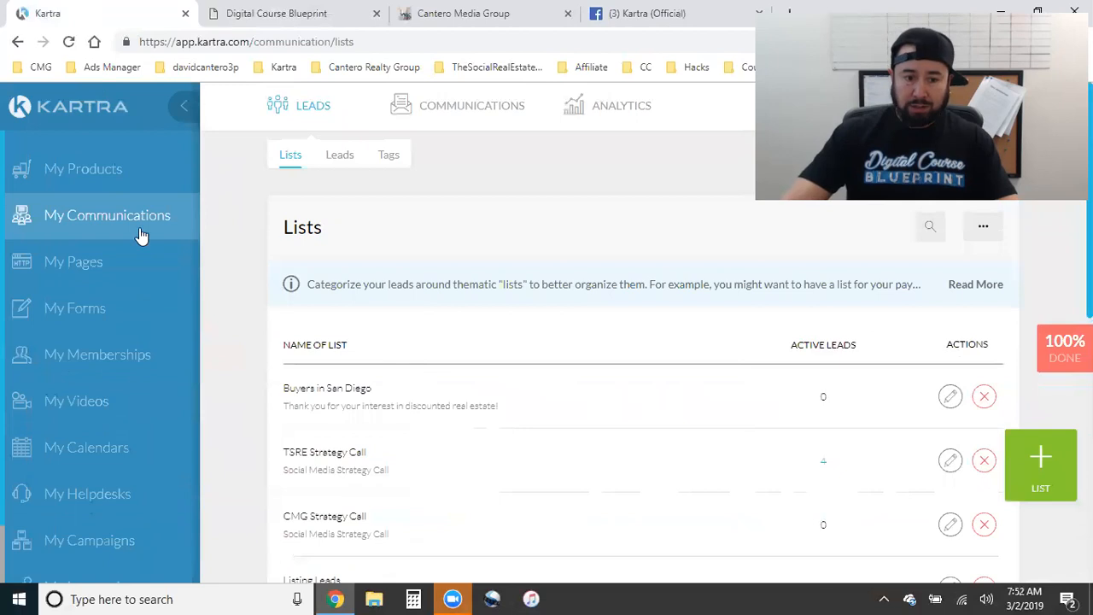
{"action": "left_click", "coordinate": [88, 219]}
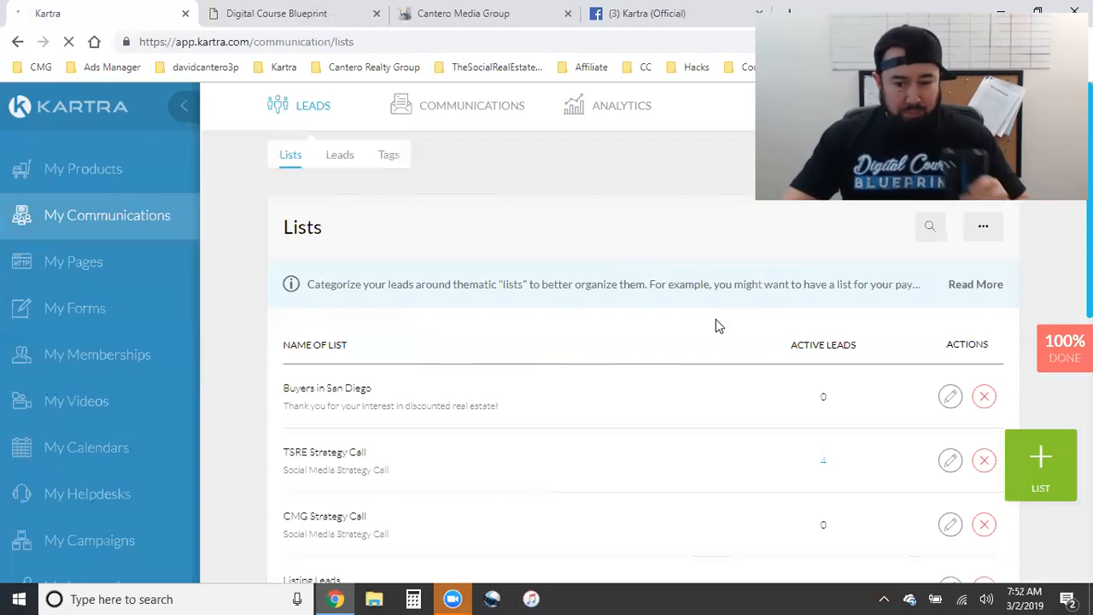
{"action": "scroll", "coordinate": [725, 318], "scroll_direction": "down", "scroll_amount": 2}
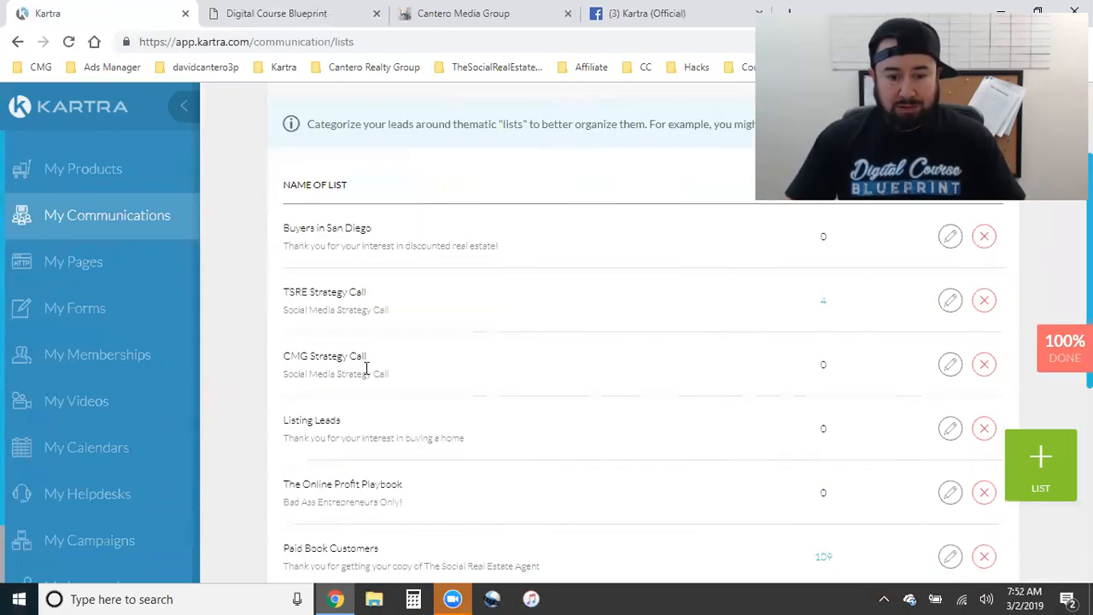
{"action": "scroll", "coordinate": [341, 373], "scroll_direction": "down", "scroll_amount": 2}
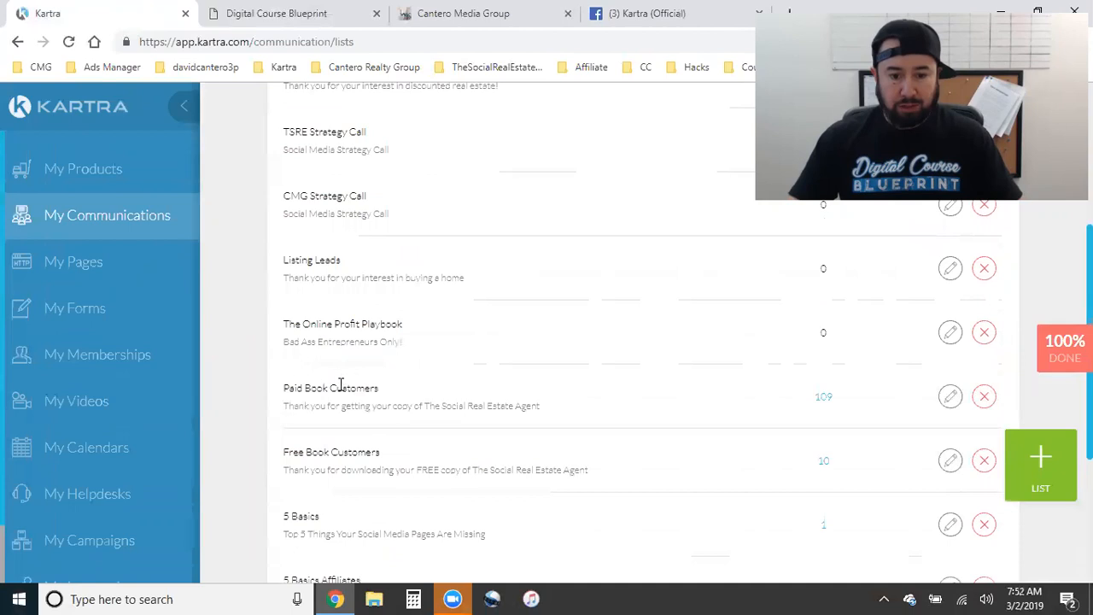
{"action": "triple_click", "coordinate": [341, 385]}
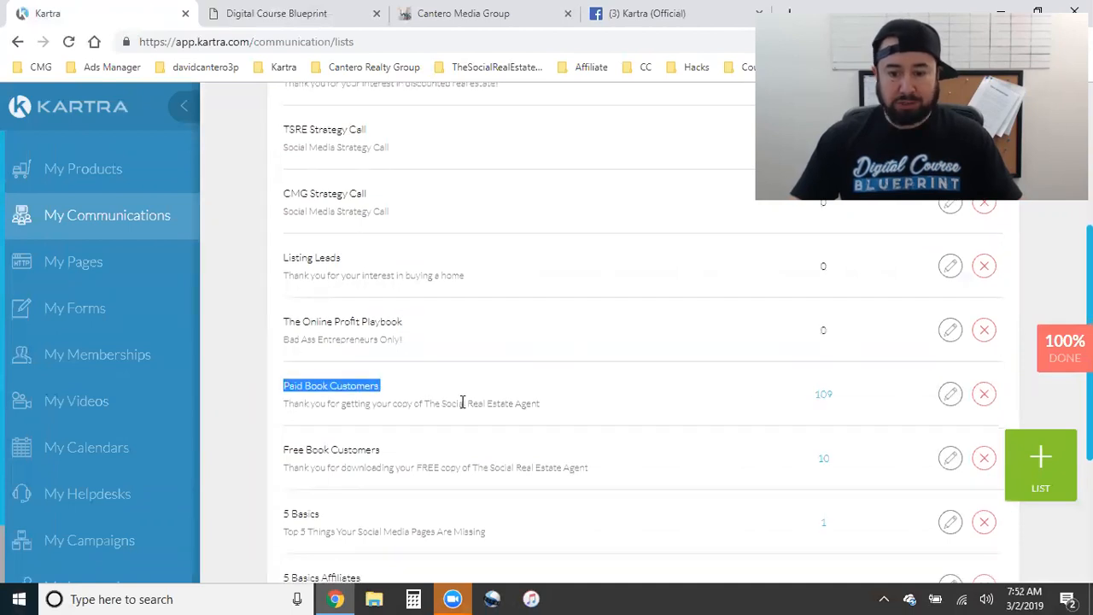
{"action": "scroll", "coordinate": [460, 403], "scroll_direction": "down", "scroll_amount": 1}
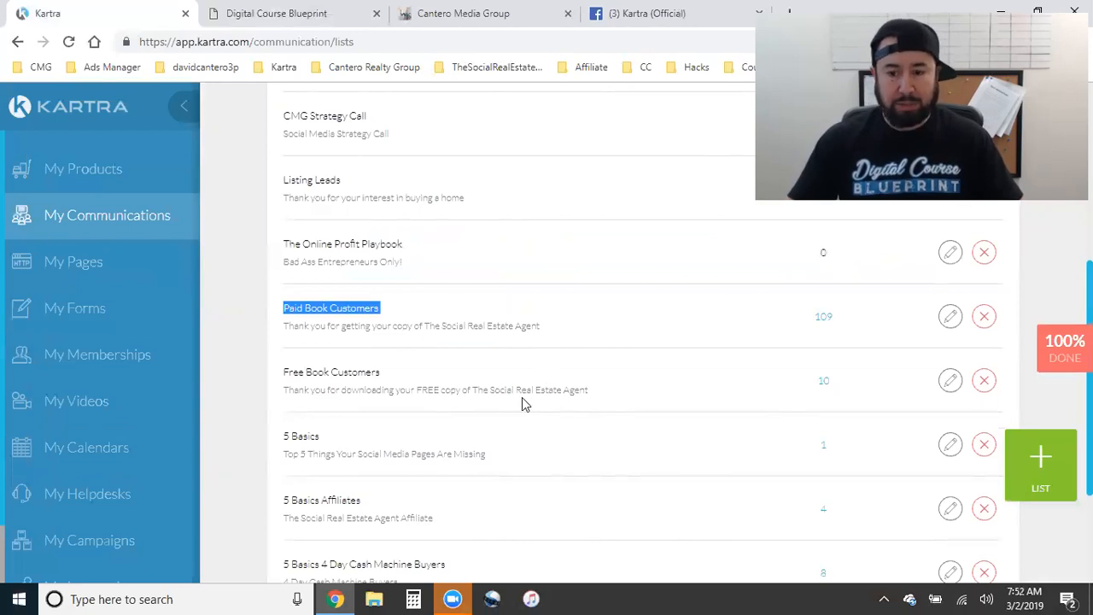
{"action": "scroll", "coordinate": [672, 421], "scroll_direction": "down", "scroll_amount": 1}
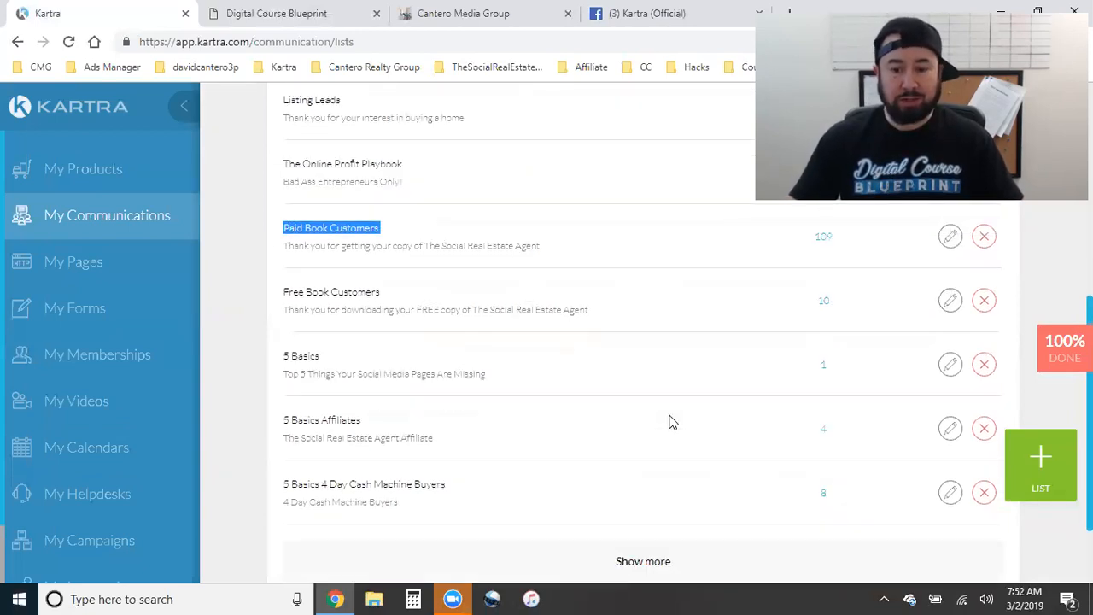
{"action": "scroll", "coordinate": [675, 431], "scroll_direction": "down", "scroll_amount": 1}
{"action": "left_click", "coordinate": [674, 494]}
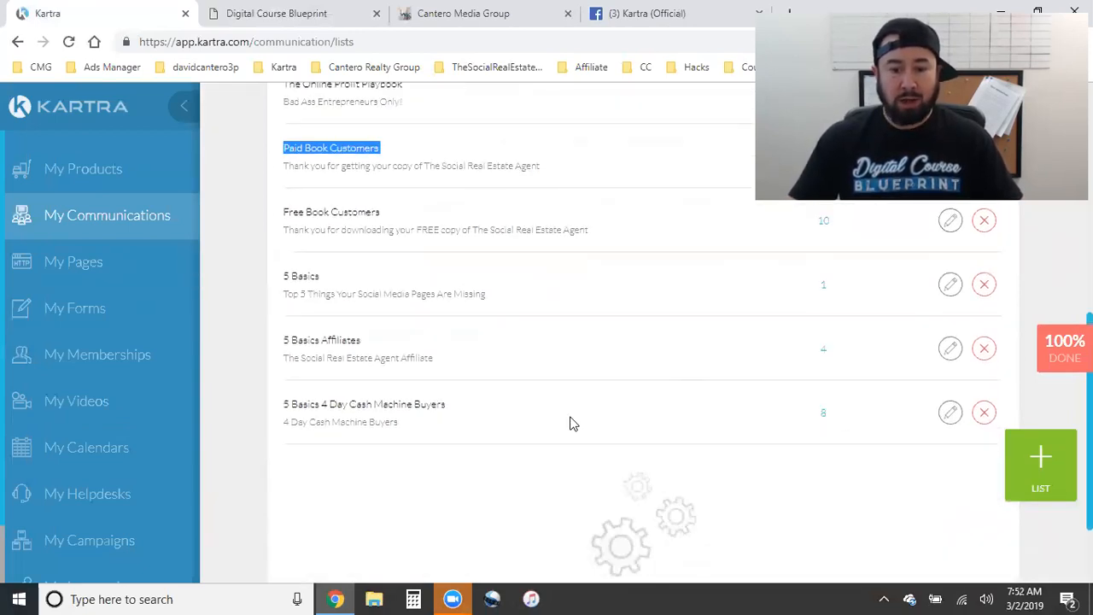
{"action": "scroll", "coordinate": [569, 422], "scroll_direction": "down", "scroll_amount": 2}
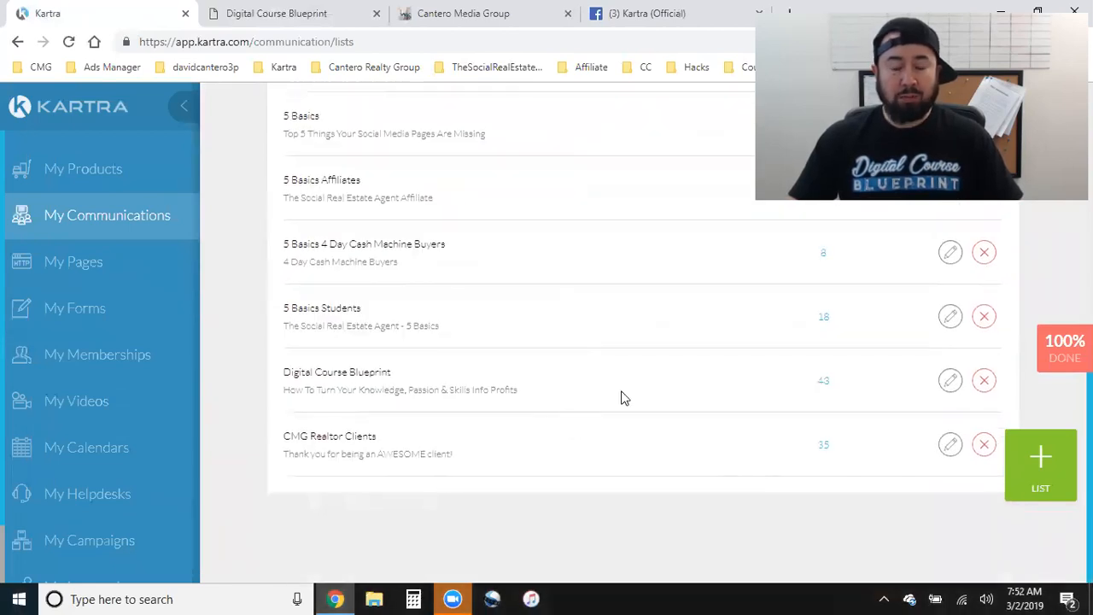
{"action": "scroll", "coordinate": [536, 414], "scroll_direction": "up", "scroll_amount": 8}
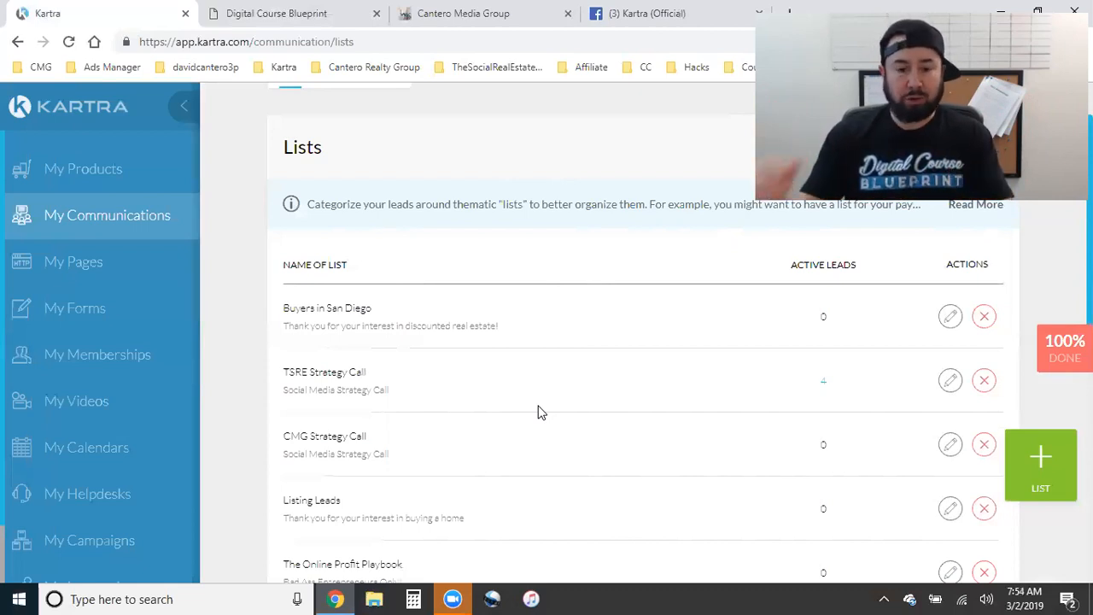
{"action": "scroll", "coordinate": [551, 437], "scroll_direction": "down", "scroll_amount": 1}
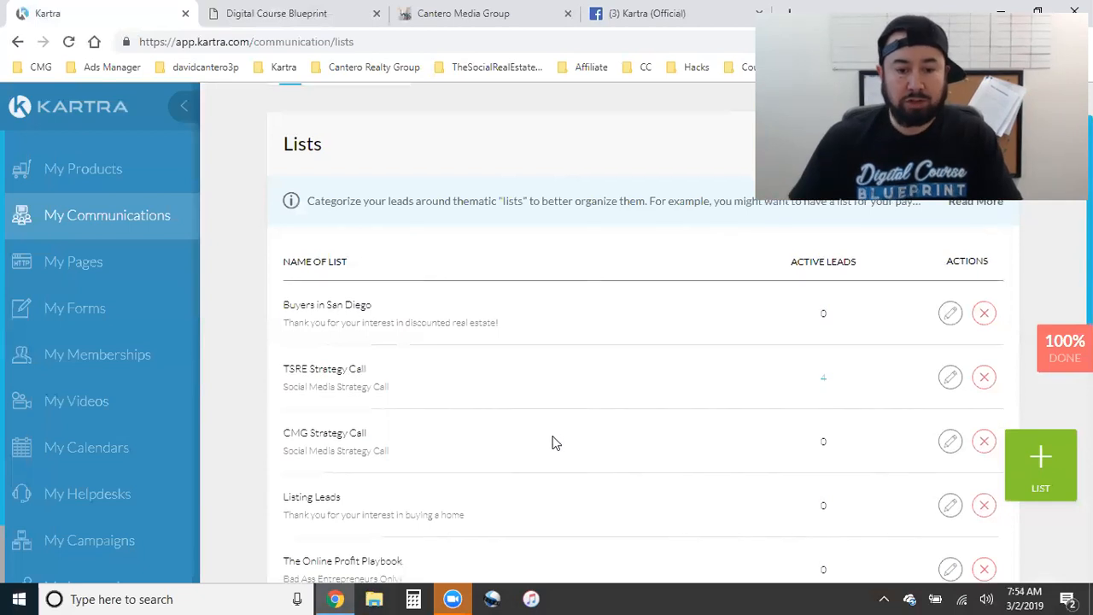
{"action": "scroll", "coordinate": [555, 442], "scroll_direction": "down", "scroll_amount": 1}
{"action": "scroll", "coordinate": [304, 186], "scroll_direction": "up", "scroll_amount": 3}
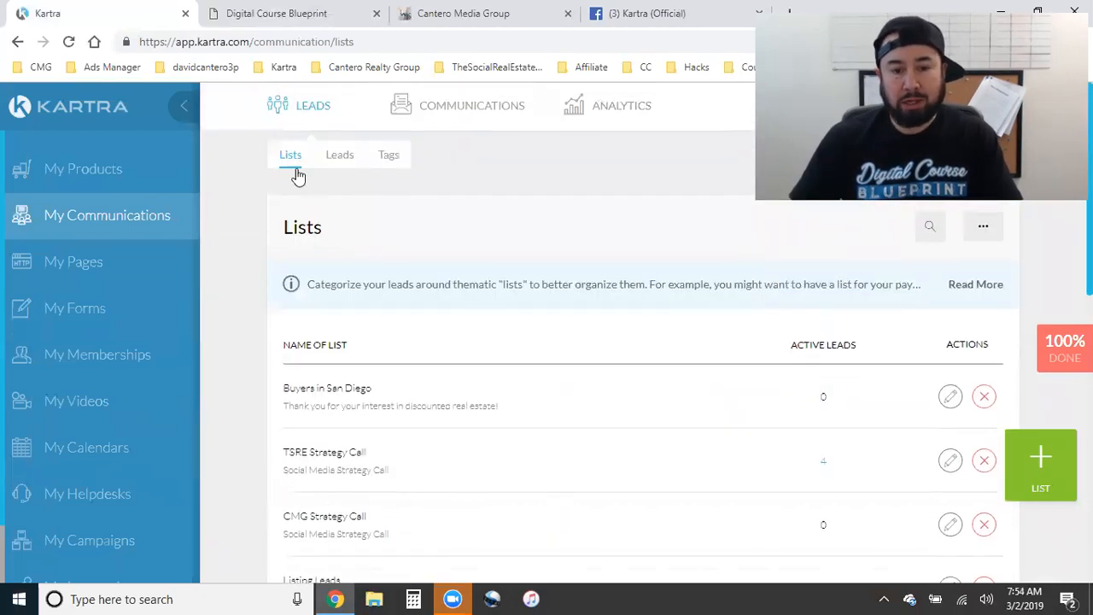
{"action": "scroll", "coordinate": [448, 375], "scroll_direction": "down", "scroll_amount": 3}
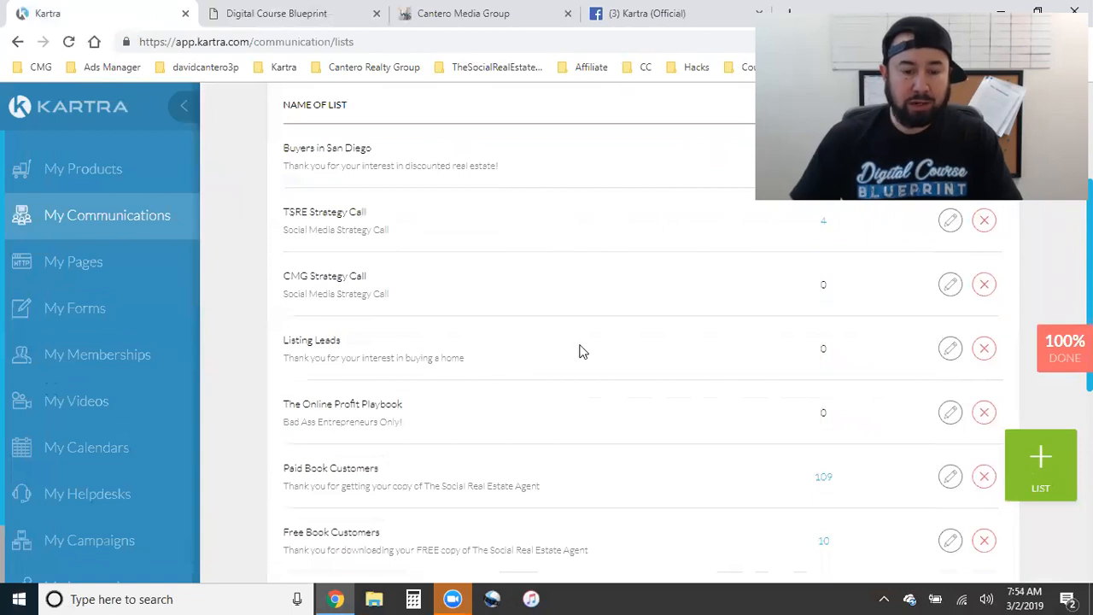
{"action": "scroll", "coordinate": [579, 350], "scroll_direction": "up", "scroll_amount": 1}
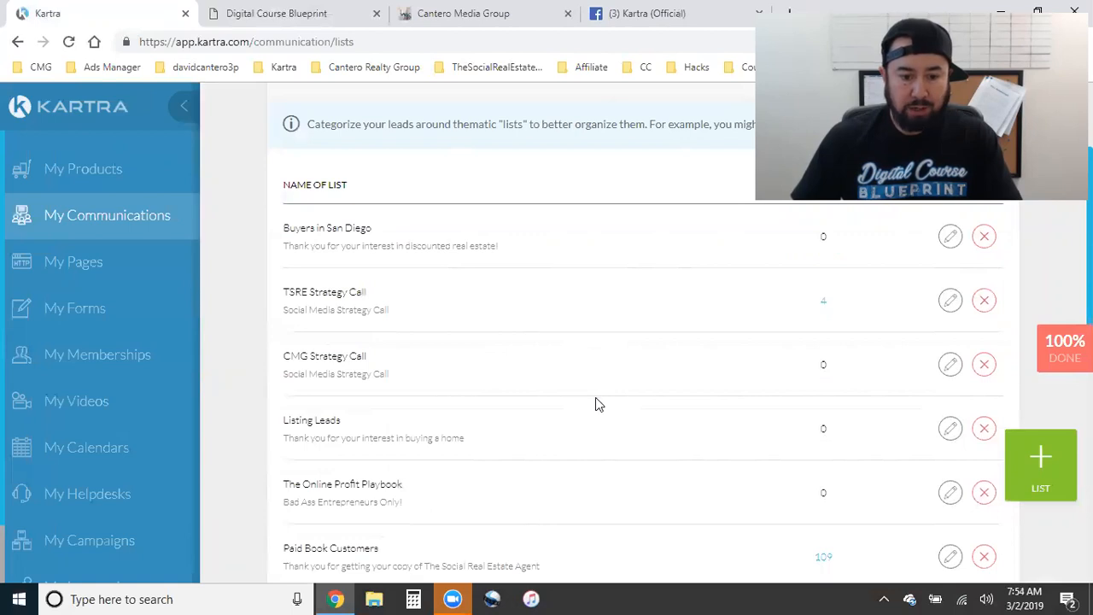
{"action": "scroll", "coordinate": [595, 397], "scroll_direction": "down", "scroll_amount": 1}
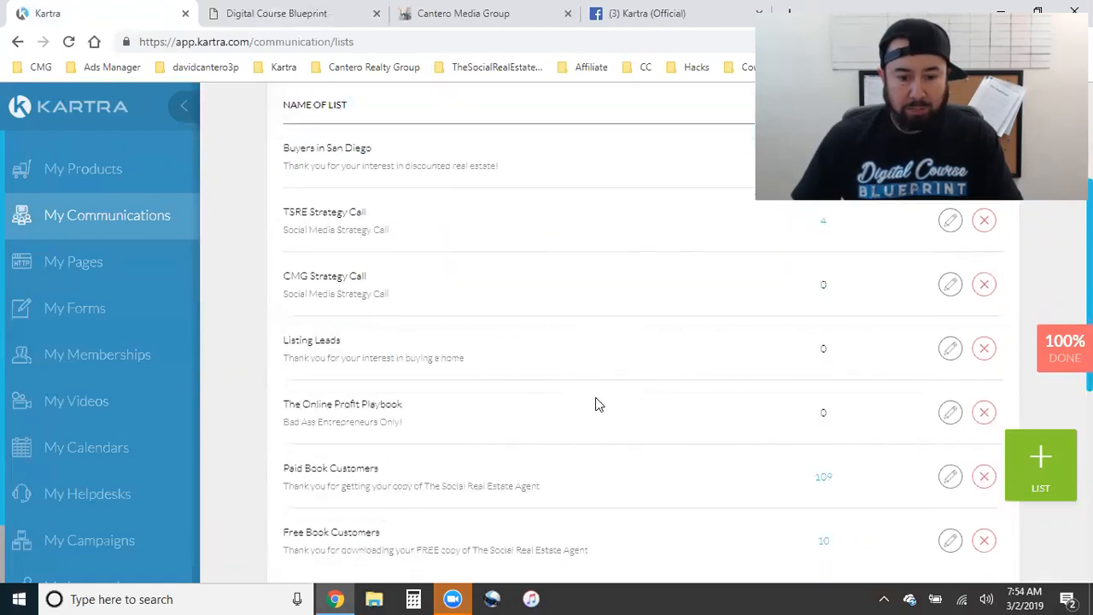
{"action": "scroll", "coordinate": [595, 404], "scroll_direction": "down", "scroll_amount": 1}
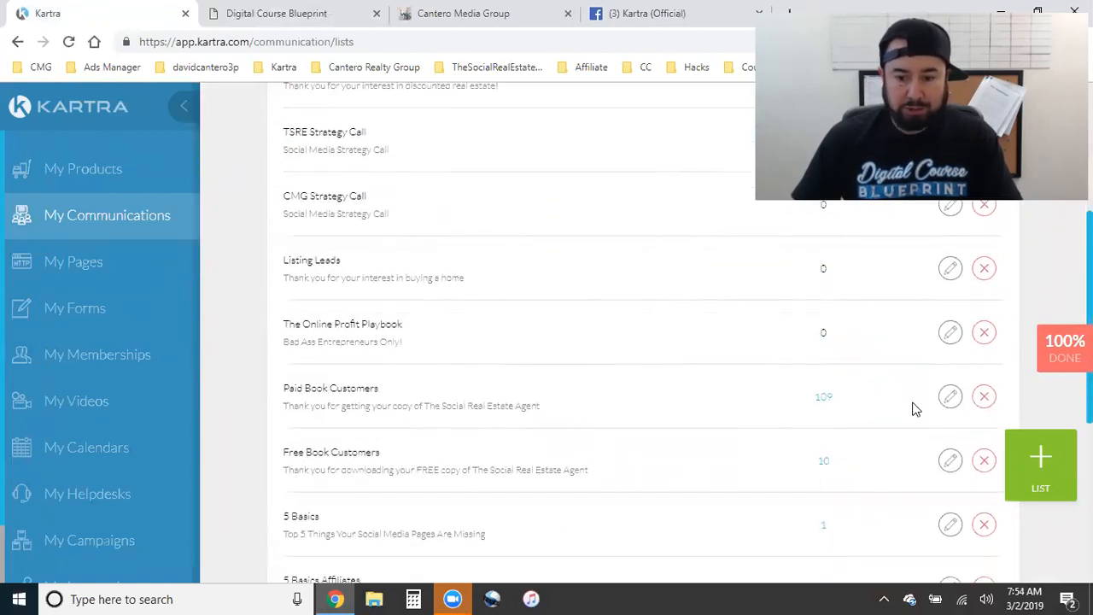
{"action": "left_click", "coordinate": [950, 397]}
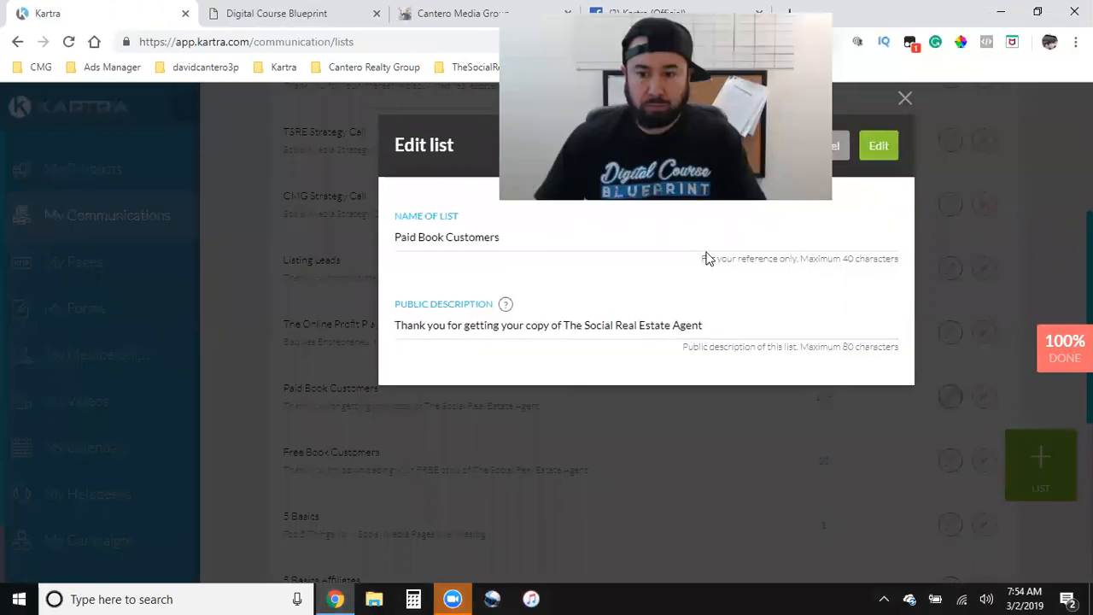
{"action": "left_click", "coordinate": [887, 156]}
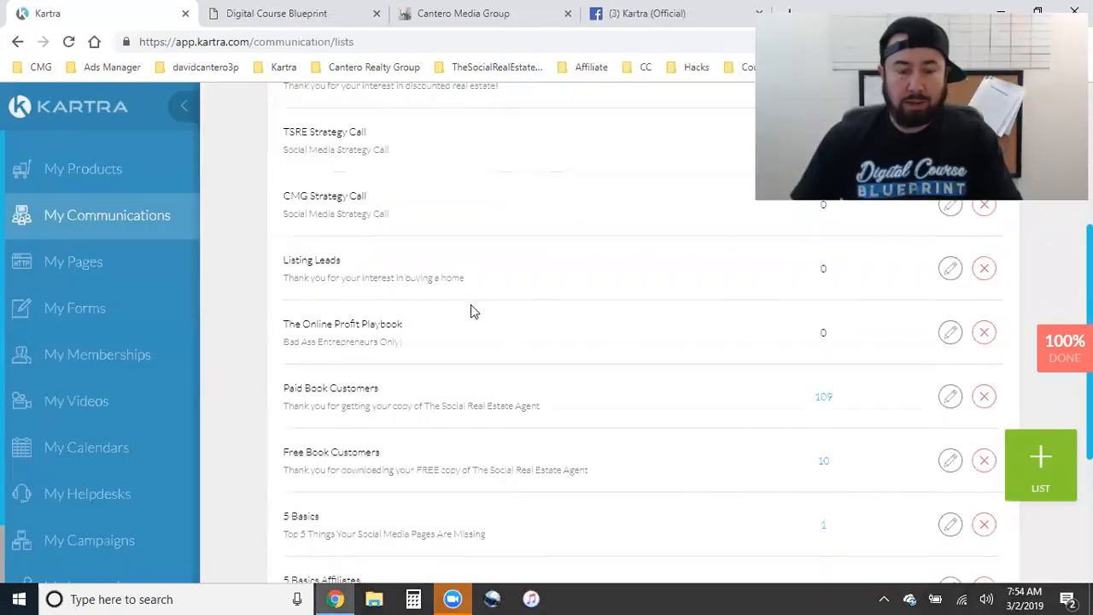
{"action": "scroll", "coordinate": [522, 401], "scroll_direction": "up", "scroll_amount": 2}
{"action": "scroll", "coordinate": [523, 410], "scroll_direction": "up", "scroll_amount": 2}
{"action": "scroll", "coordinate": [523, 410], "scroll_direction": "down", "scroll_amount": 6}
{"action": "scroll", "coordinate": [523, 410], "scroll_direction": "up", "scroll_amount": 4}
{"action": "scroll", "coordinate": [522, 410], "scroll_direction": "down", "scroll_amount": 3}
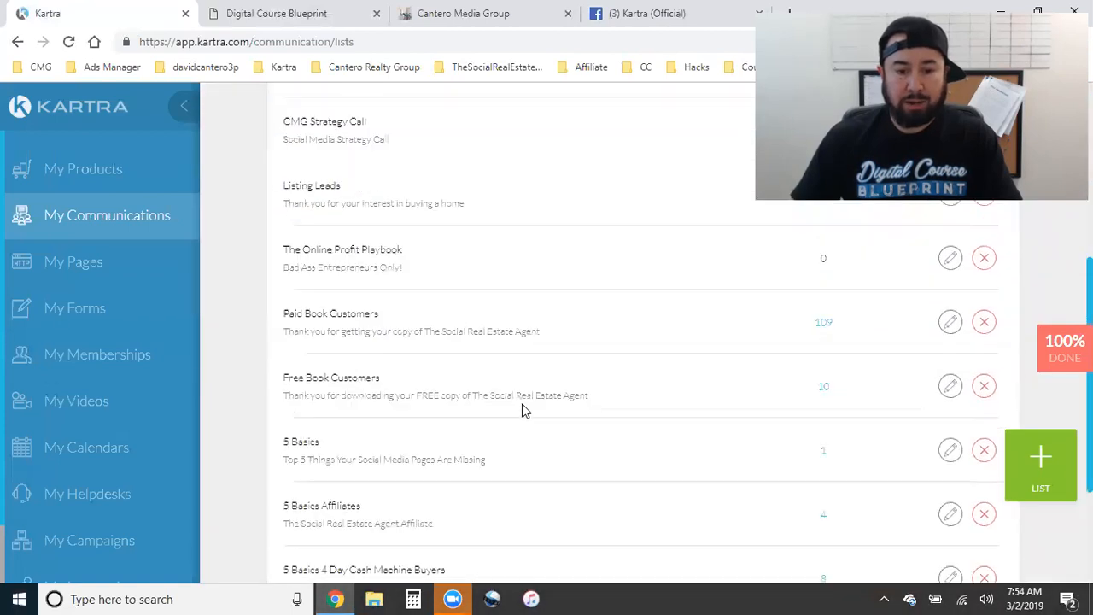
{"action": "scroll", "coordinate": [525, 411], "scroll_direction": "up", "scroll_amount": 5}
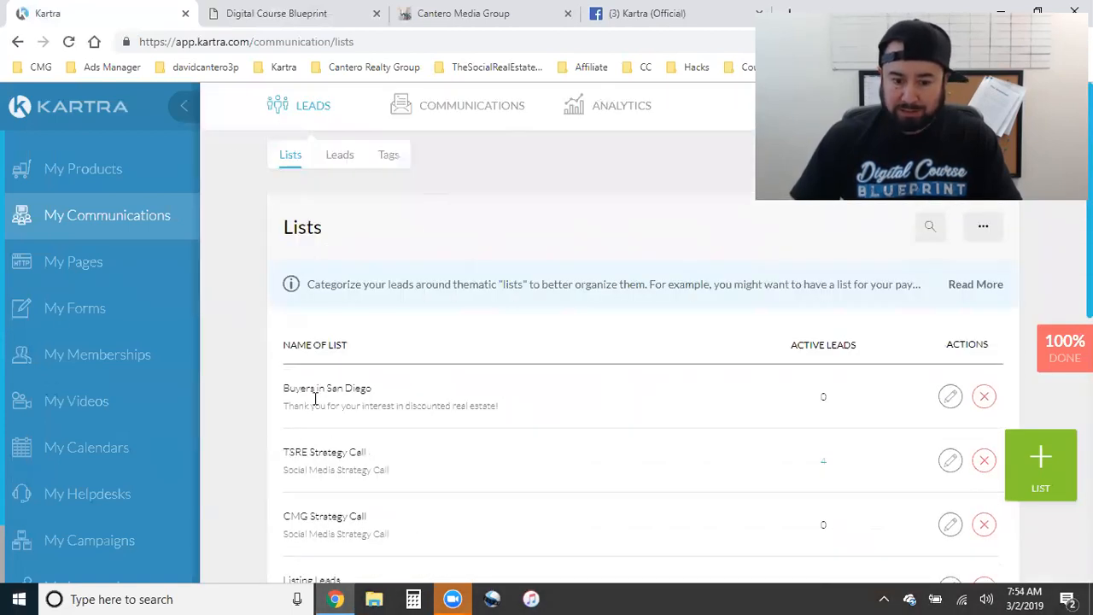
{"action": "scroll", "coordinate": [321, 427], "scroll_direction": "down", "scroll_amount": 5}
{"action": "scroll", "coordinate": [326, 457], "scroll_direction": "up", "scroll_amount": 2}
{"action": "scroll", "coordinate": [320, 453], "scroll_direction": "down", "scroll_amount": 1}
{"action": "scroll", "coordinate": [334, 451], "scroll_direction": "up", "scroll_amount": 4}
{"action": "scroll", "coordinate": [642, 461], "scroll_direction": "down", "scroll_amount": 2}
{"action": "scroll", "coordinate": [903, 464], "scroll_direction": "down", "scroll_amount": 2}
{"action": "scroll", "coordinate": [615, 444], "scroll_direction": "up", "scroll_amount": 1}
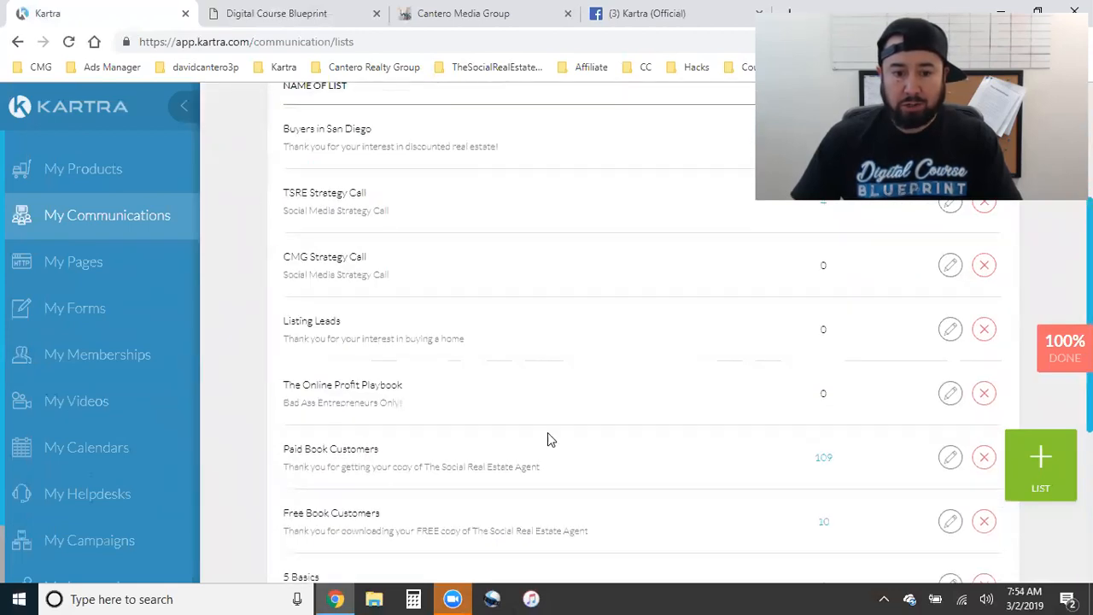
{"action": "scroll", "coordinate": [427, 359], "scroll_direction": "up", "scroll_amount": 1}
{"action": "scroll", "coordinate": [447, 439], "scroll_direction": "up", "scroll_amount": 1}
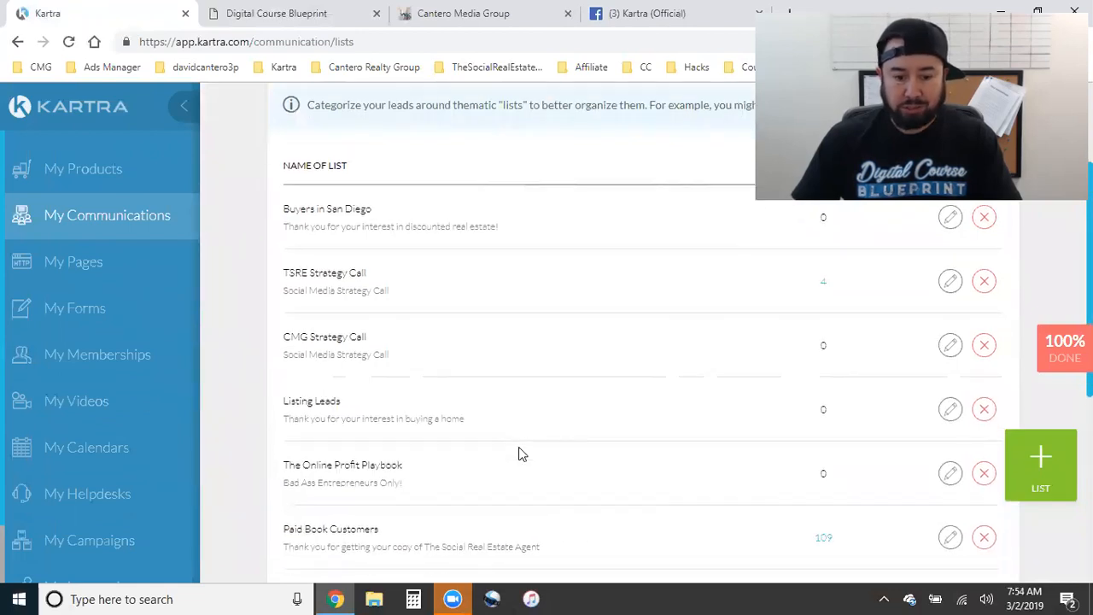
{"action": "scroll", "coordinate": [523, 454], "scroll_direction": "down", "scroll_amount": 3}
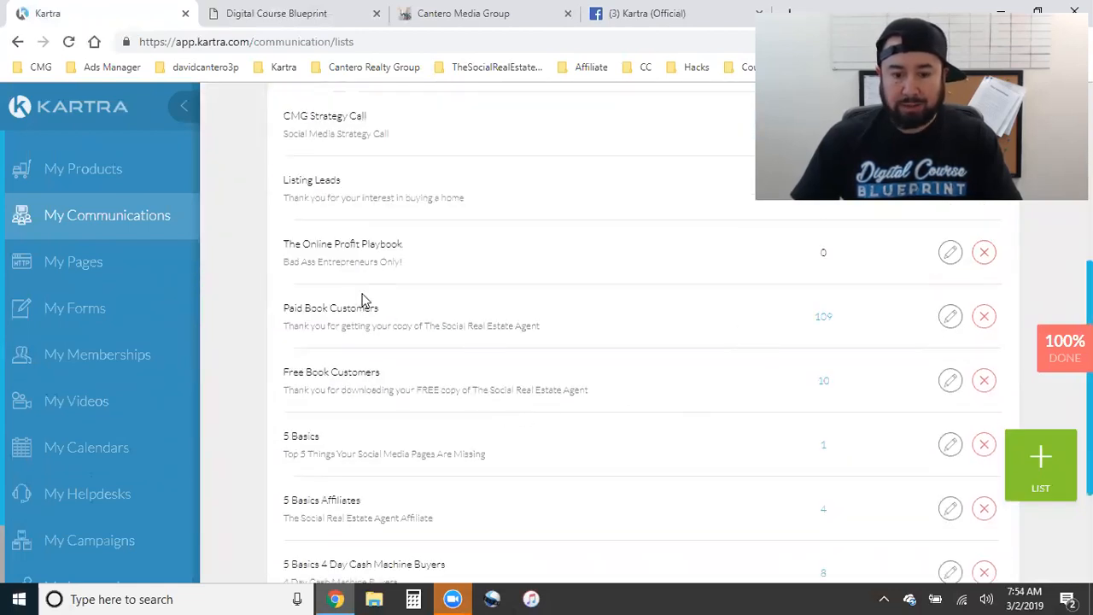
{"action": "left_click", "coordinate": [950, 316]}
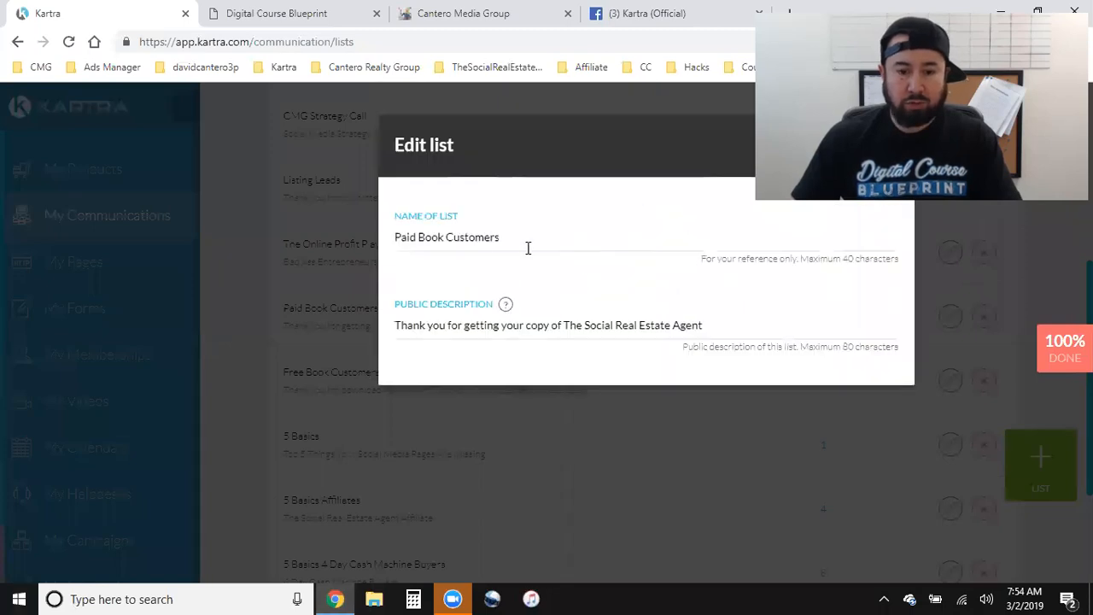
{"action": "triple_click", "coordinate": [474, 239]}
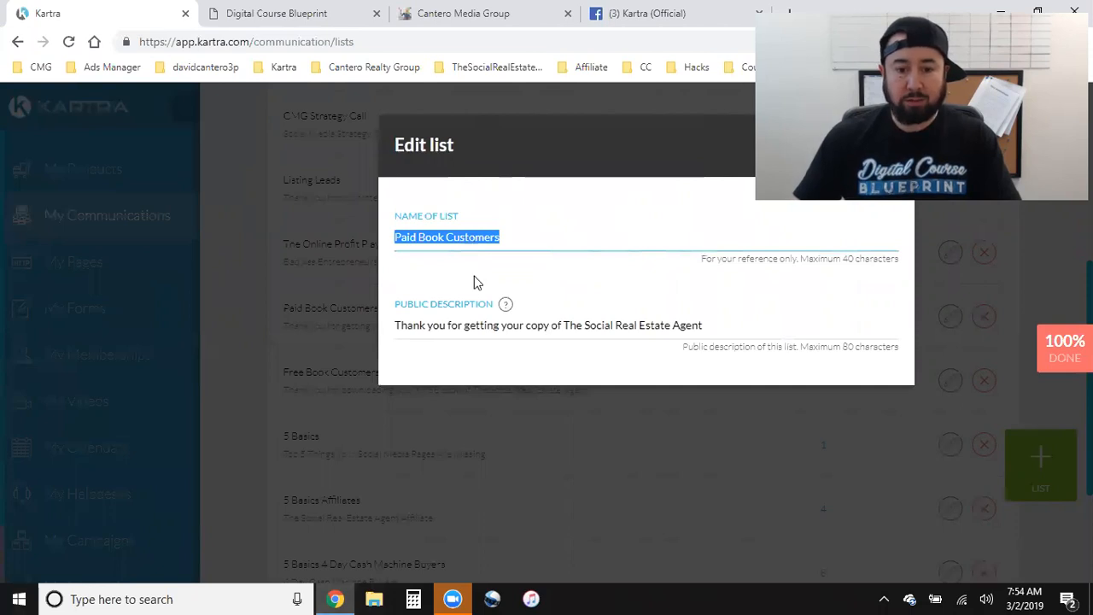
{"action": "triple_click", "coordinate": [471, 325]}
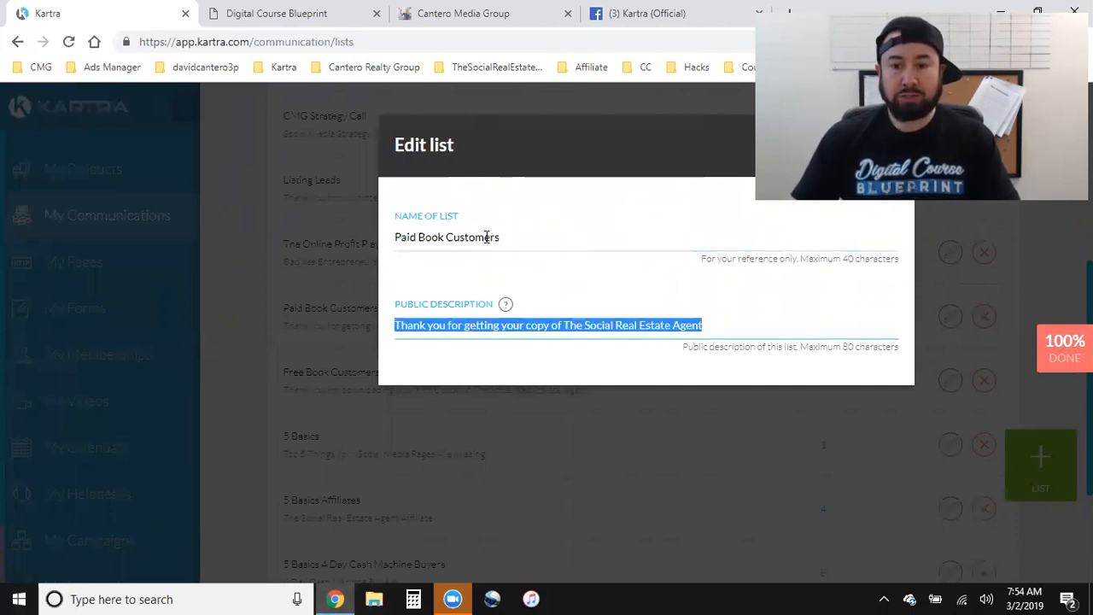
{"action": "left_click", "coordinate": [905, 99]}
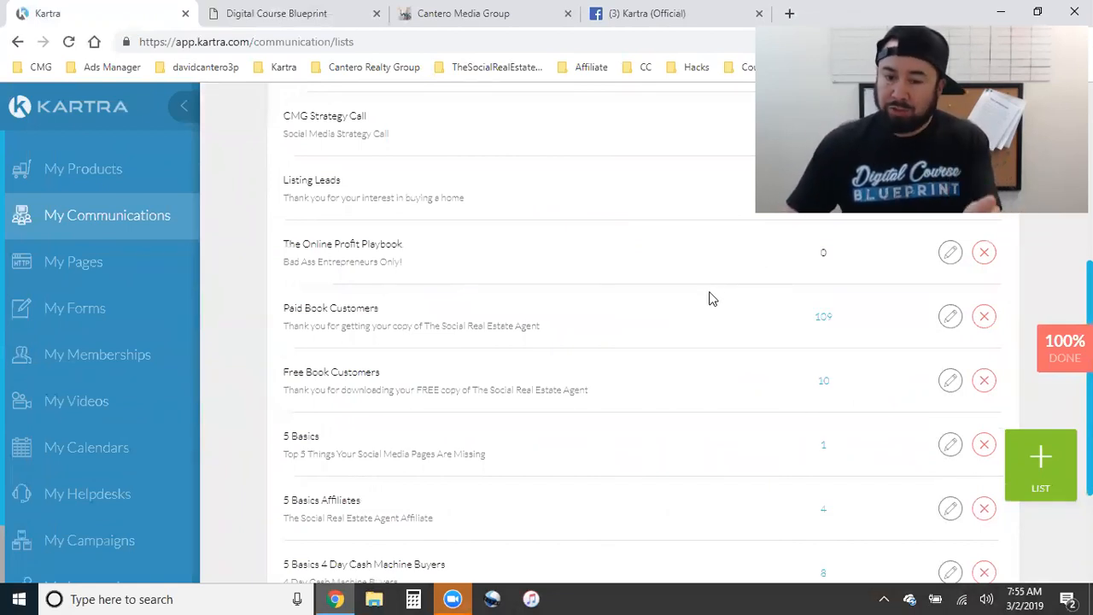
{"action": "scroll", "coordinate": [603, 354], "scroll_direction": "up", "scroll_amount": 5}
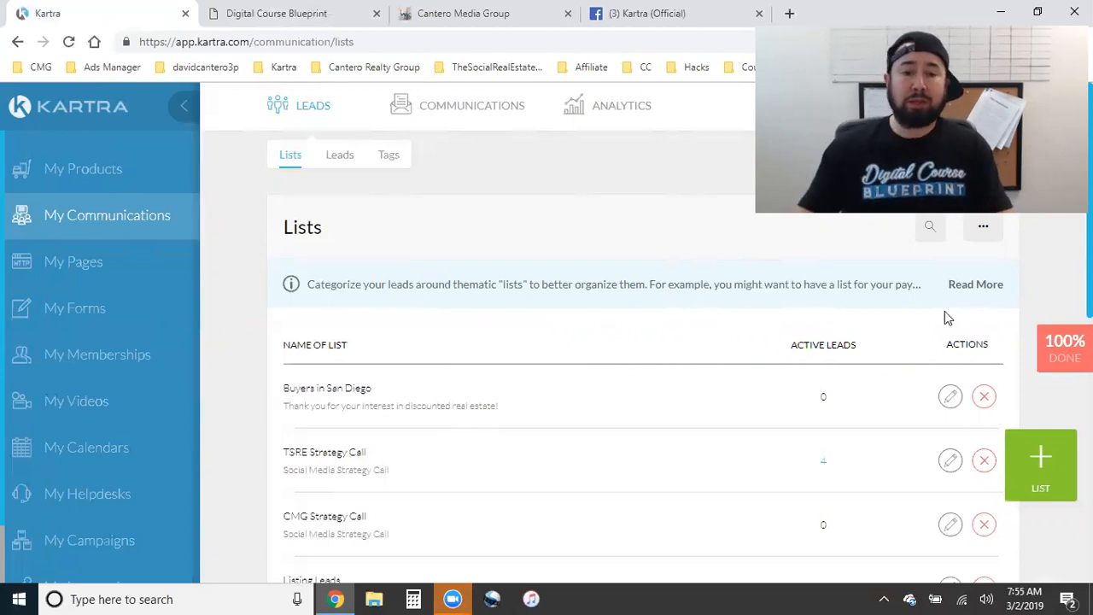
{"action": "left_click", "coordinate": [335, 18]}
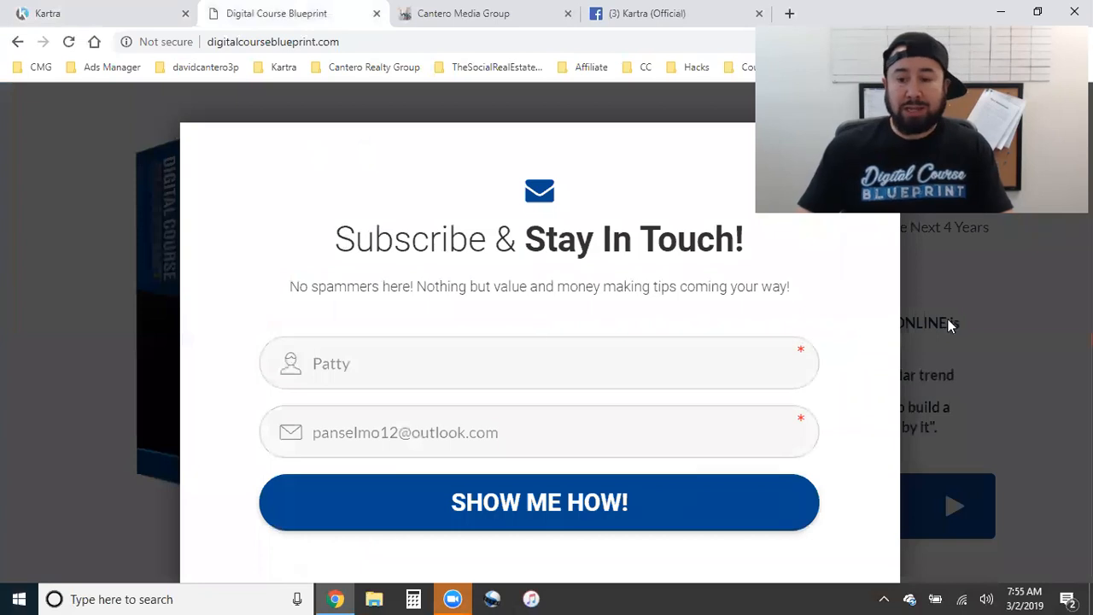
{"action": "left_click", "coordinate": [175, 268]}
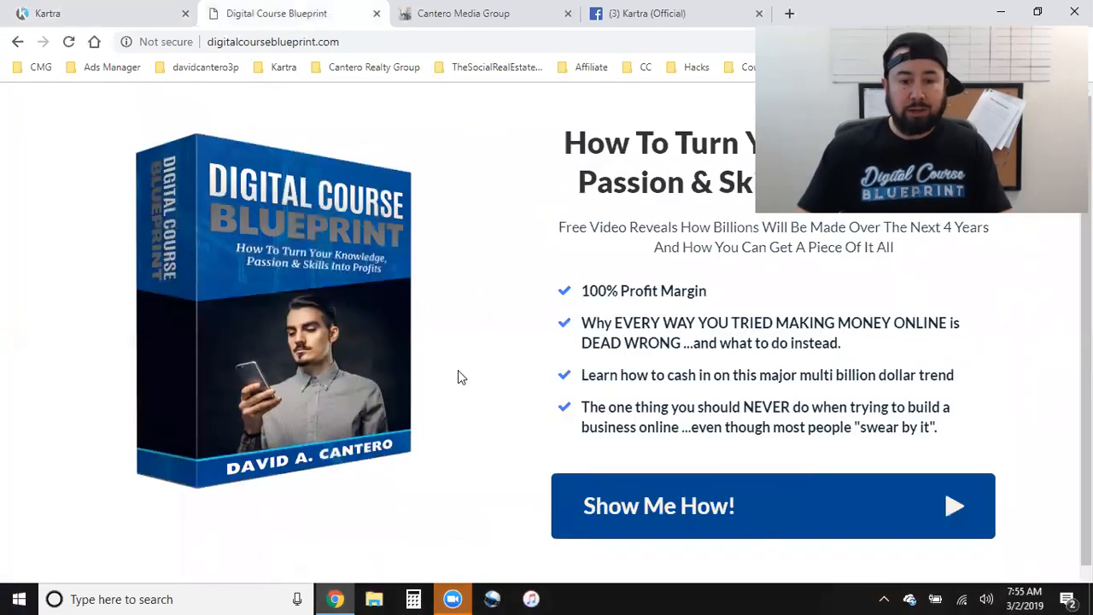
{"action": "left_click", "coordinate": [95, 10]}
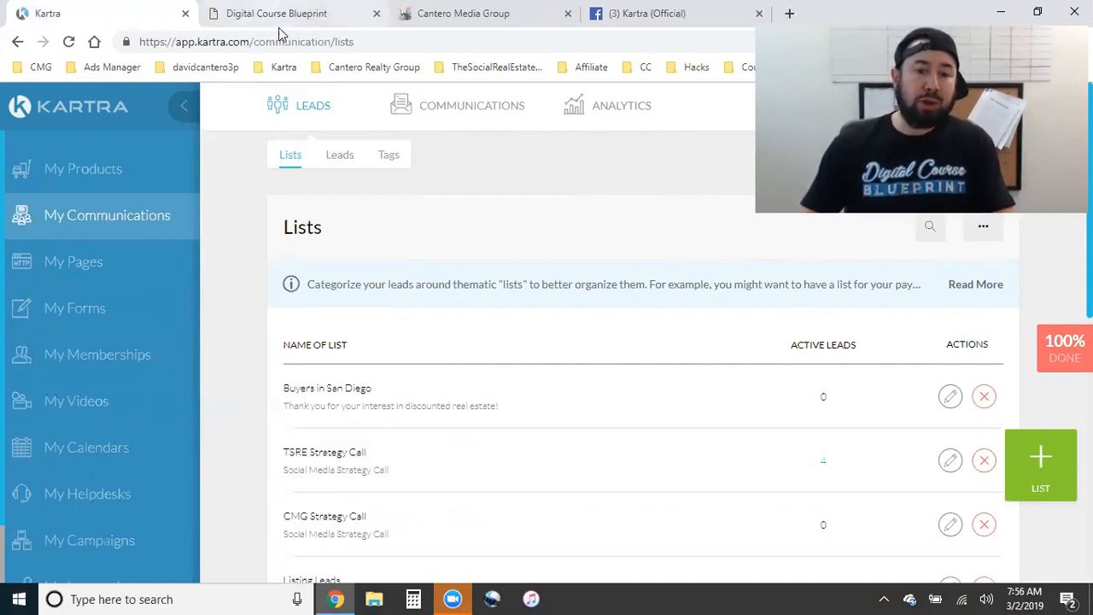
{"action": "left_click", "coordinate": [305, 13]}
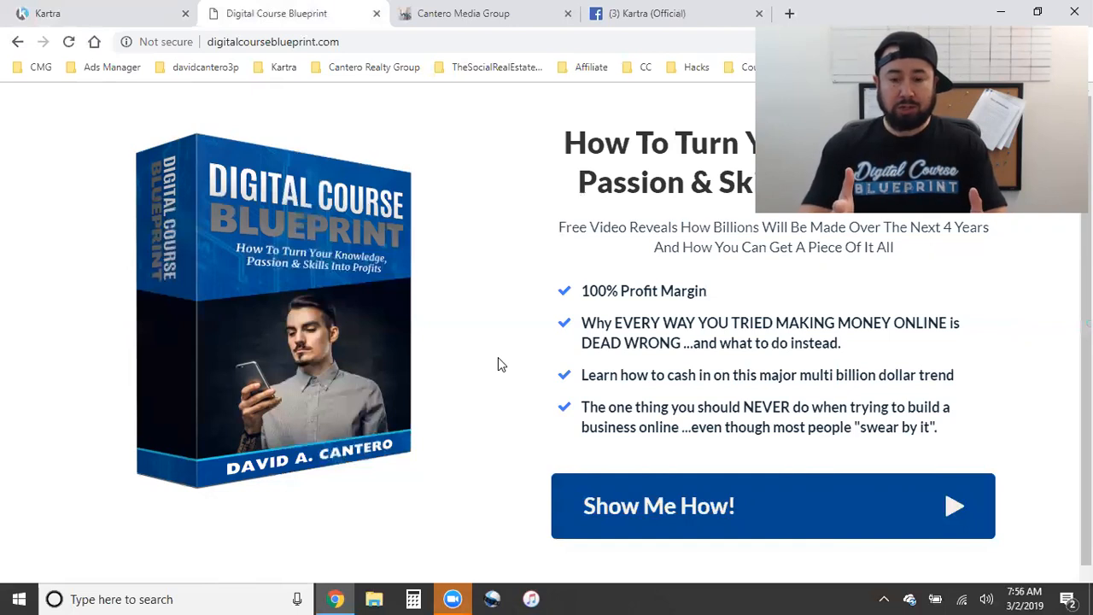
{"action": "left_click", "coordinate": [732, 488]}
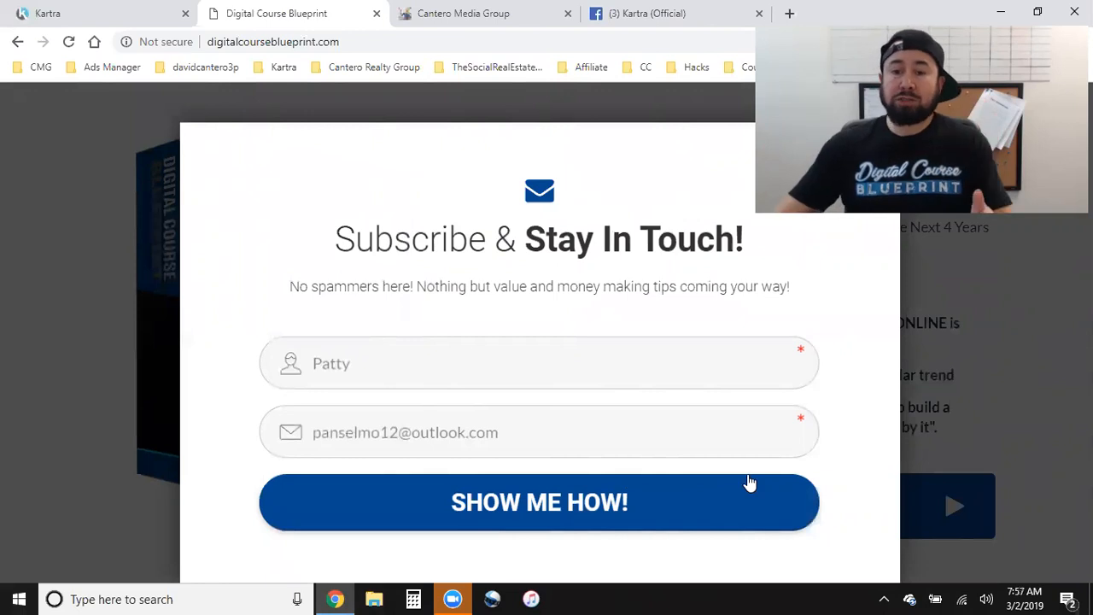
{"action": "left_click", "coordinate": [1036, 327]}
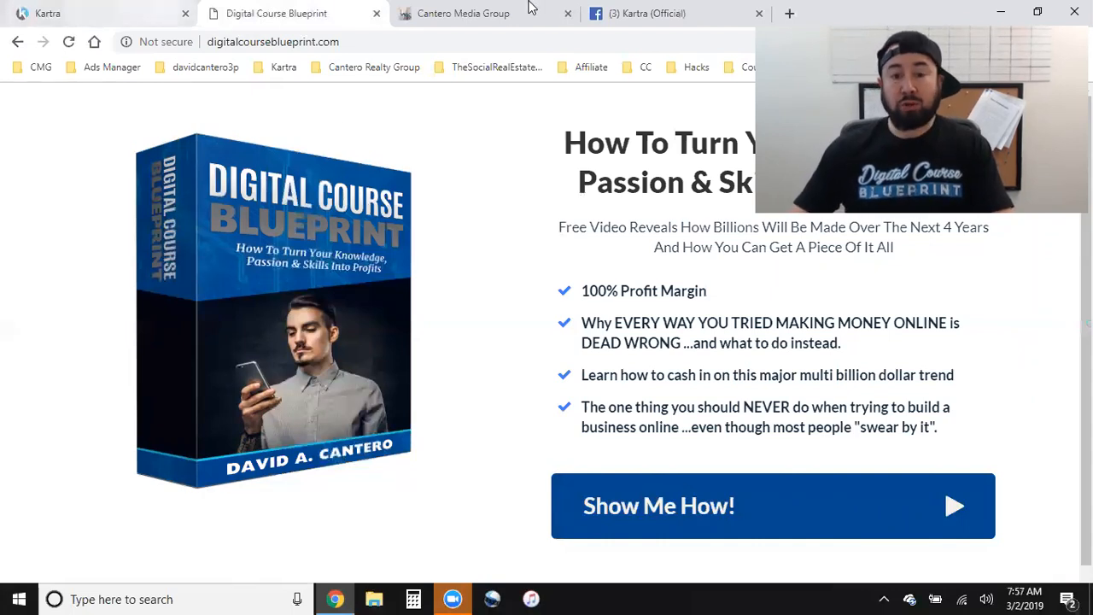
{"action": "left_click", "coordinate": [62, 9]}
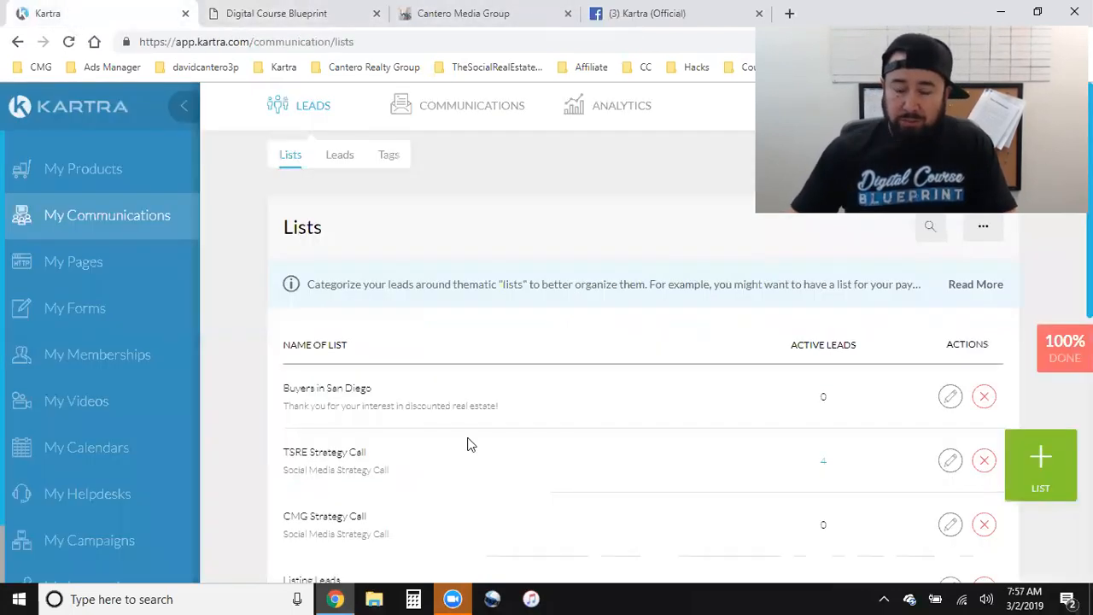
{"action": "mouse_move", "coordinate": [473, 122]}
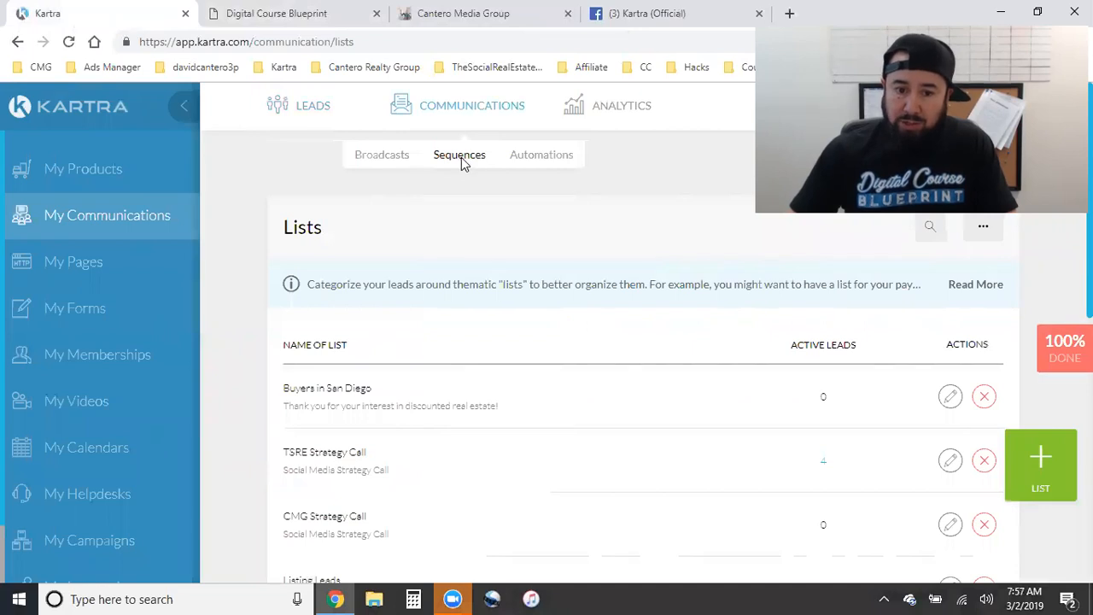
- Open the sequences list showing Buyers in San Diego and CMG Strategy Call, each with 0 active leads
{"action": "left_click", "coordinate": [461, 162]}
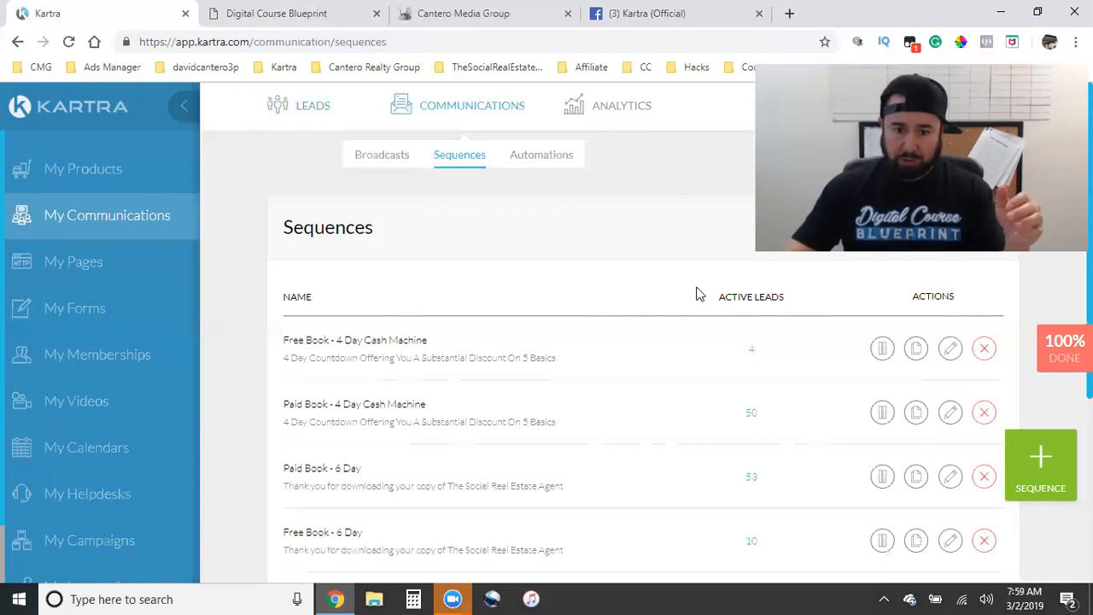
- Load thesocialrealestateagent.com in a new tab and open the book's checkout showing USD 5.50 due
{"action": "key", "text": "ctrl+t"}
{"action": "type", "text": "th"}
{"action": "key", "text": "Return"}
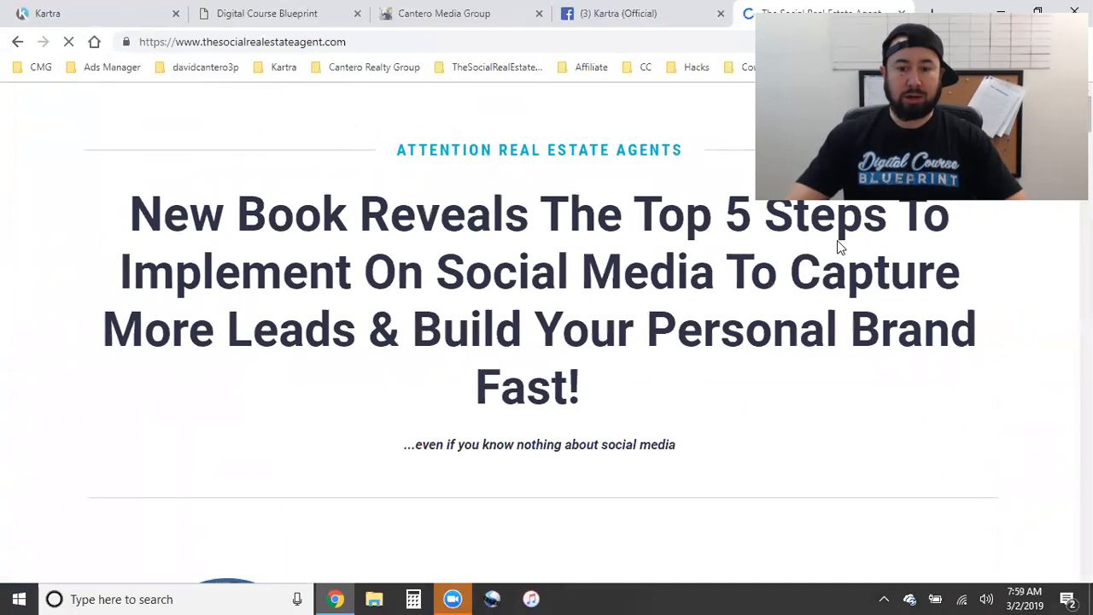
{"action": "scroll", "coordinate": [427, 420], "scroll_direction": "down", "scroll_amount": 5}
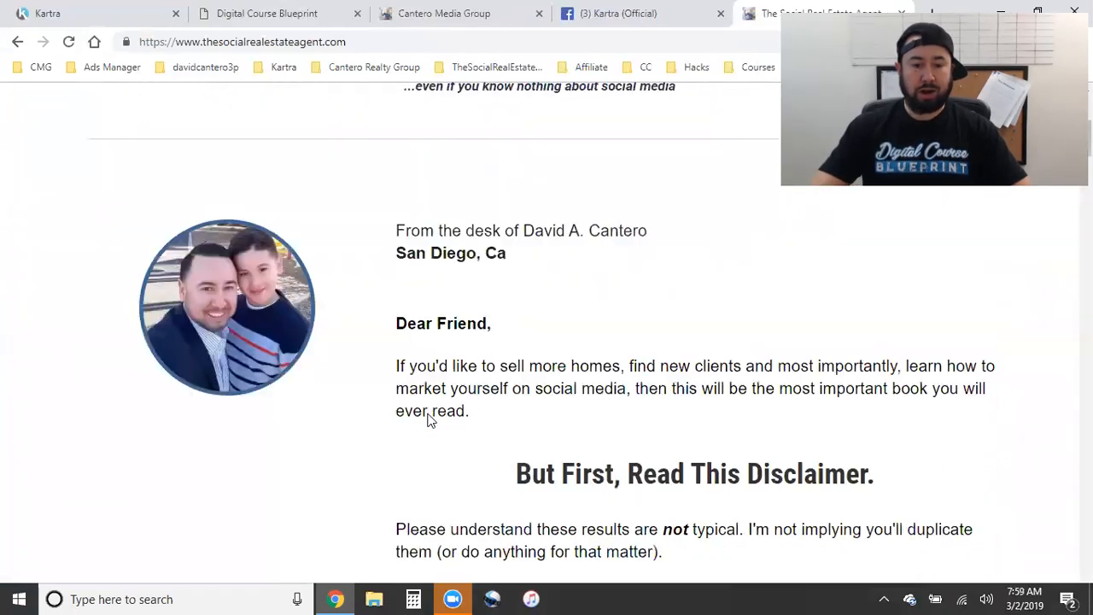
{"action": "scroll", "coordinate": [341, 316], "scroll_direction": "down", "scroll_amount": 5}
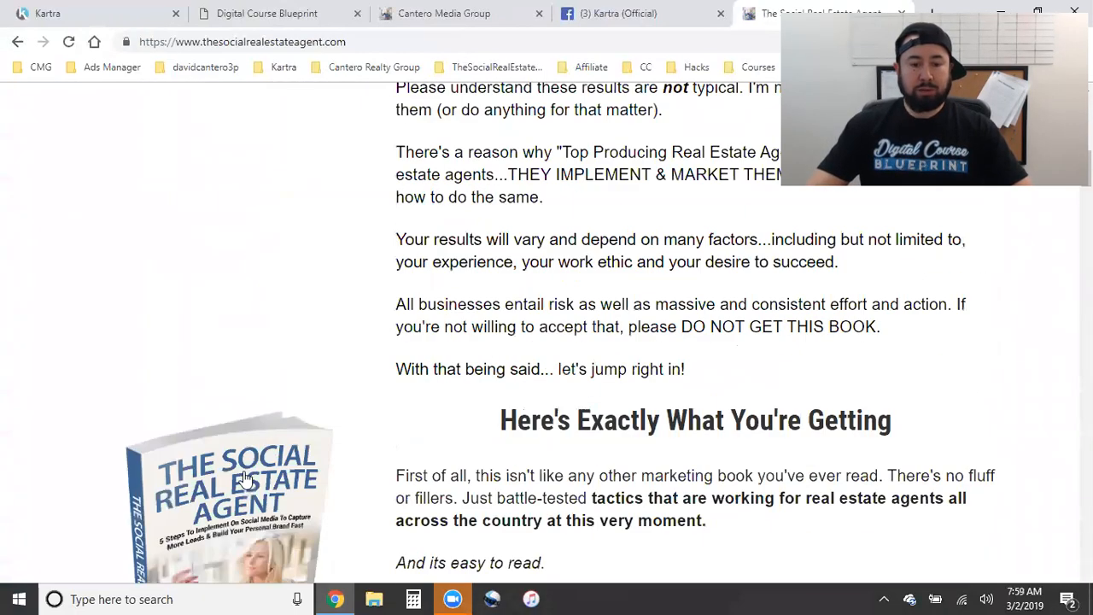
{"action": "scroll", "coordinate": [241, 376], "scroll_direction": "down", "scroll_amount": 4}
{"action": "left_click", "coordinate": [241, 376]}
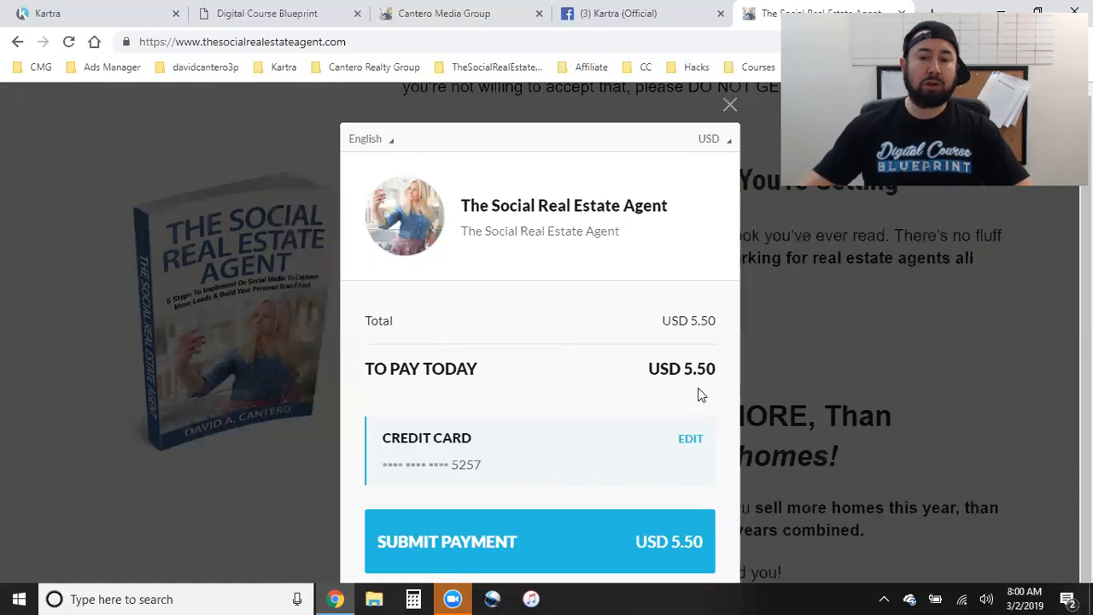
- Find the Paid Book - 6 Day row in the sequences list and open its Edit sequence dialog
{"action": "left_click", "coordinate": [48, 13]}
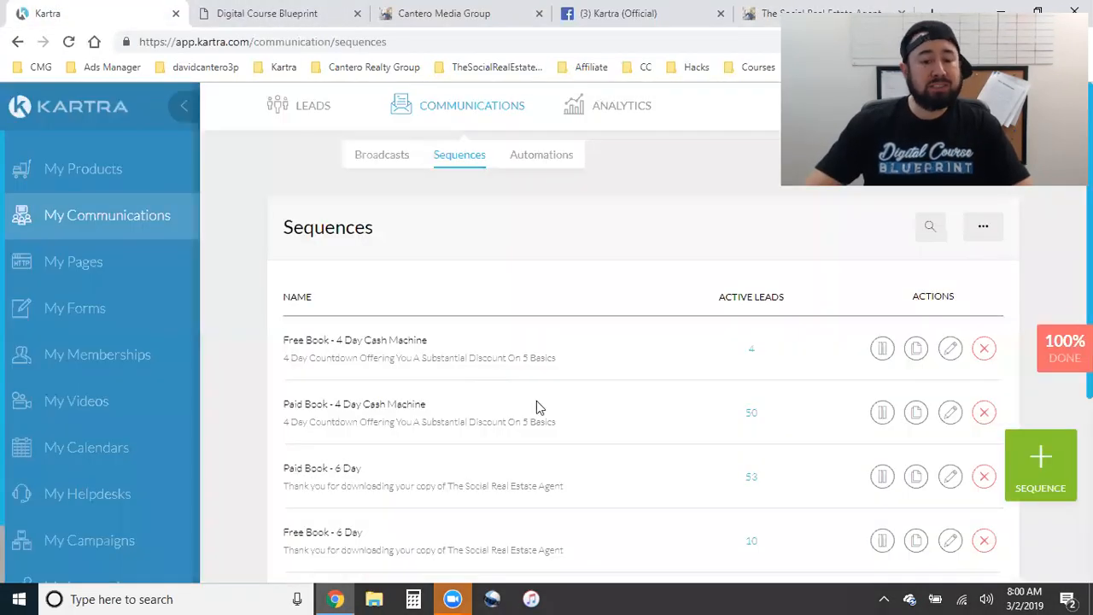
{"action": "scroll", "coordinate": [504, 437], "scroll_direction": "down", "scroll_amount": 1}
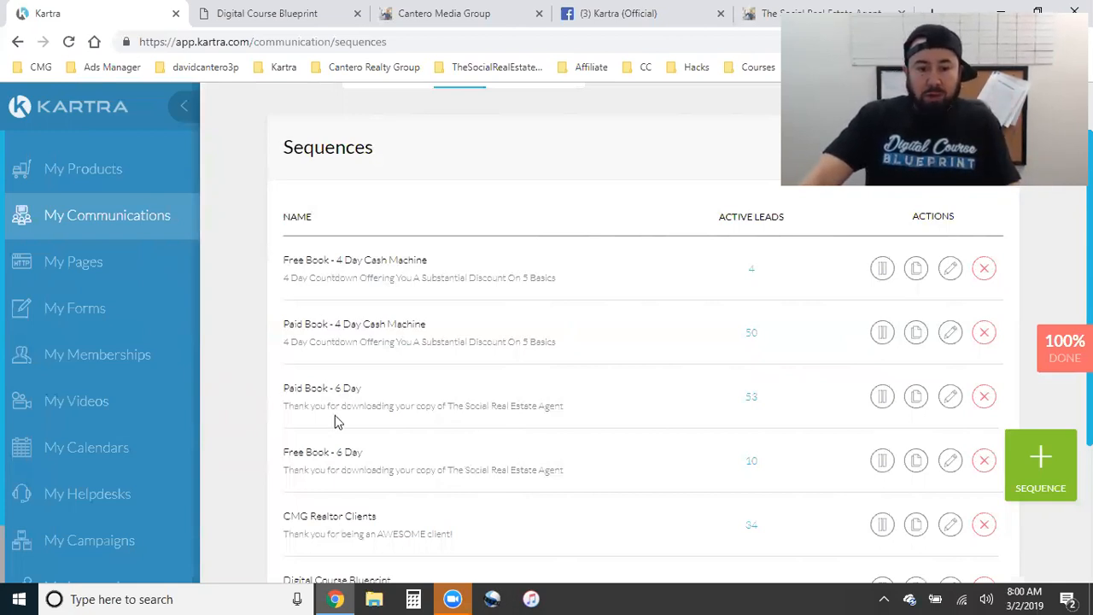
{"action": "double_click", "coordinate": [313, 391]}
{"action": "triple_click", "coordinate": [314, 392]}
{"action": "left_click", "coordinate": [458, 392]}
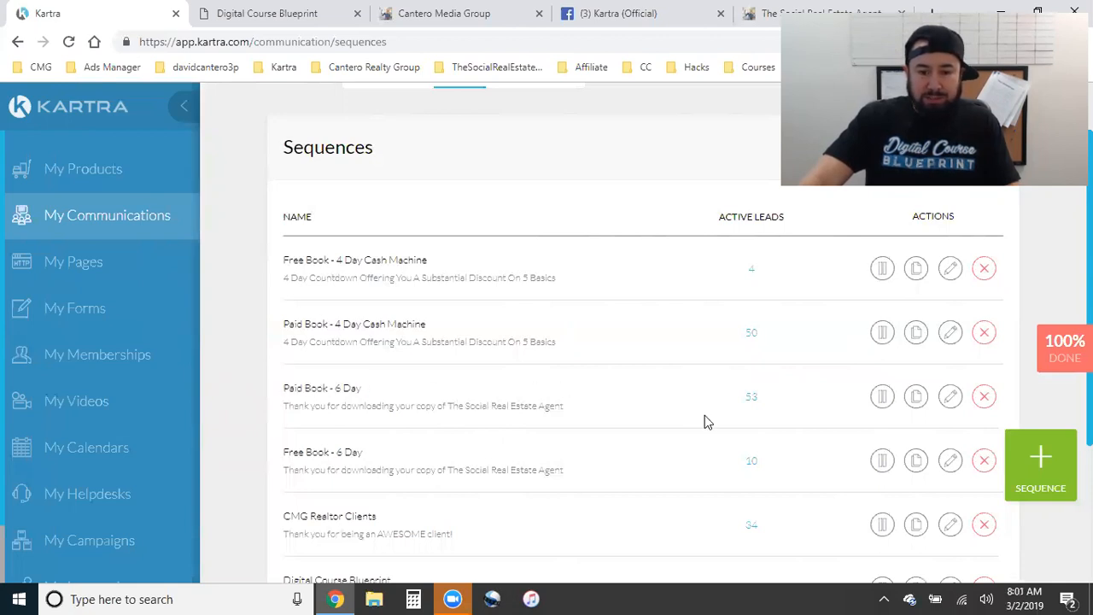
{"action": "triple_click", "coordinate": [310, 385]}
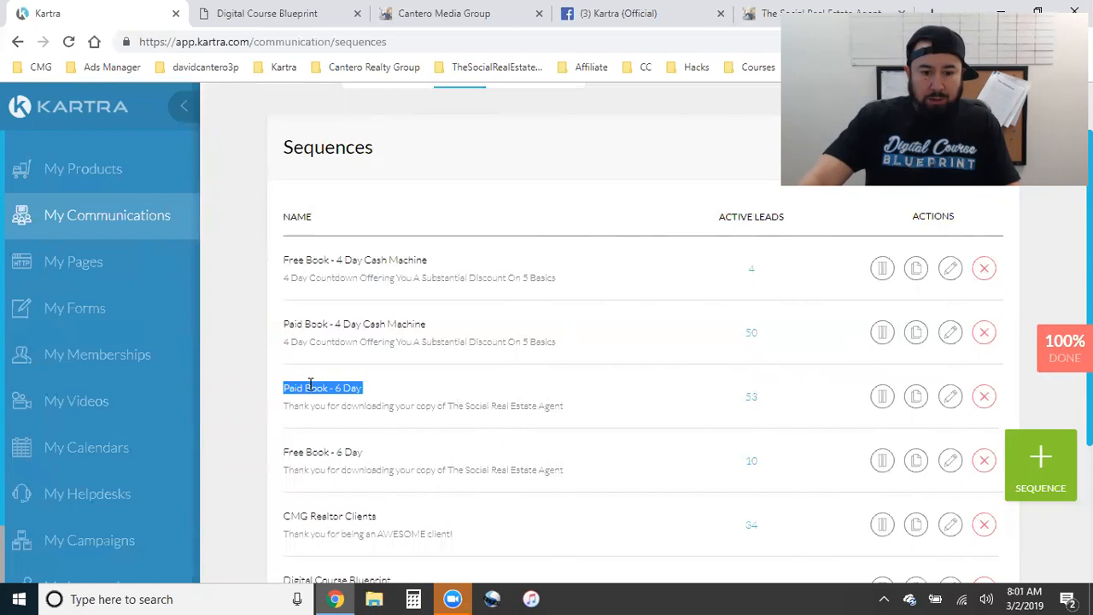
{"action": "scroll", "coordinate": [402, 401], "scroll_direction": "up", "scroll_amount": 1}
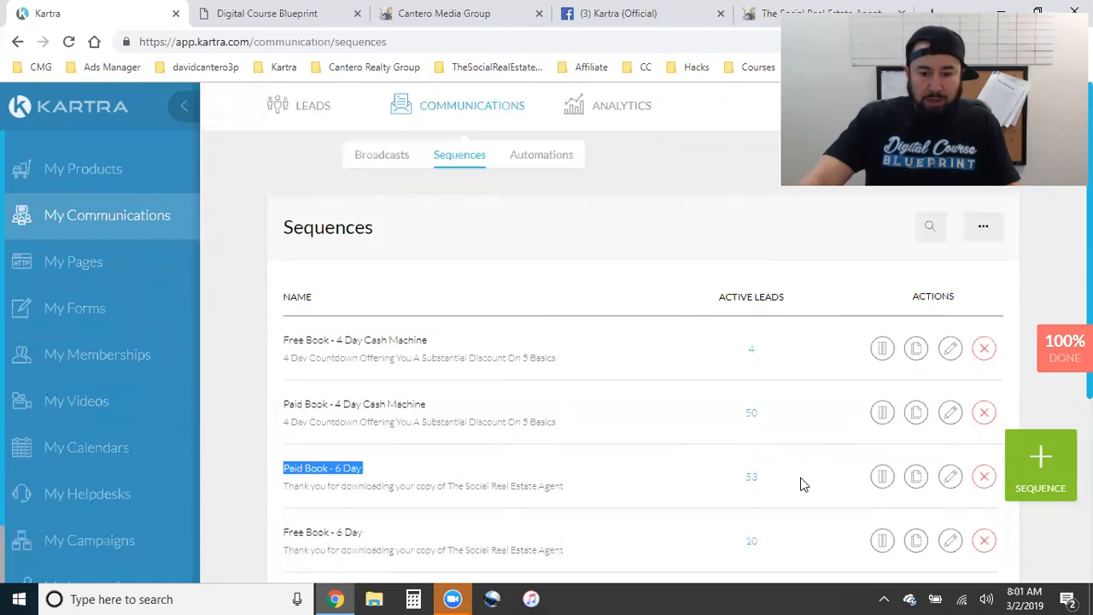
{"action": "left_click", "coordinate": [949, 479]}
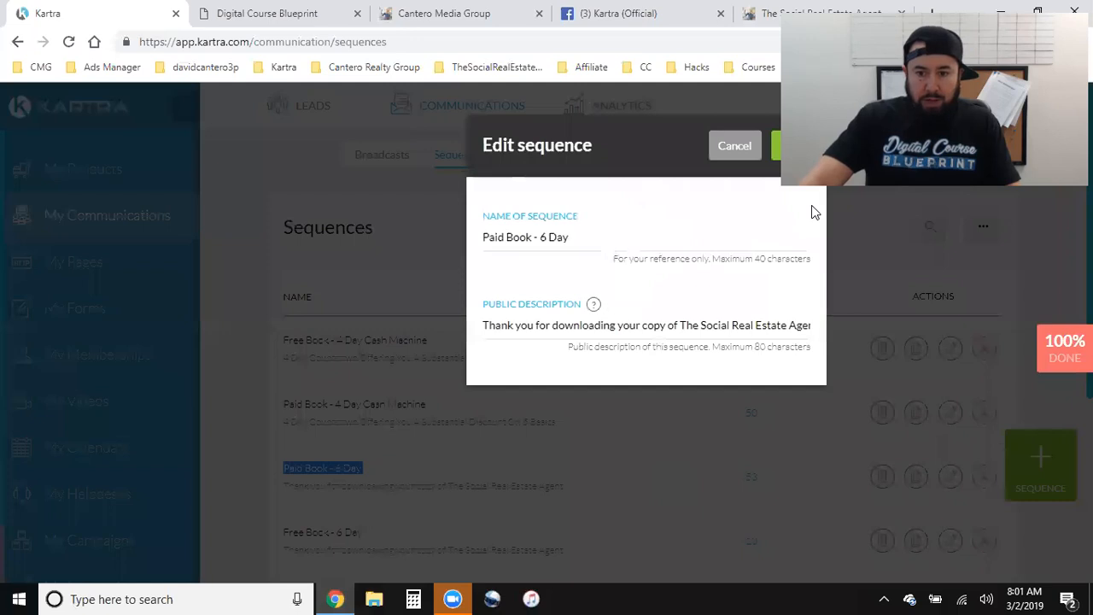
- Save the sequence details and review the order rule: buys The Social Real Estate Agent Book at any price
{"action": "left_click", "coordinate": [799, 146]}
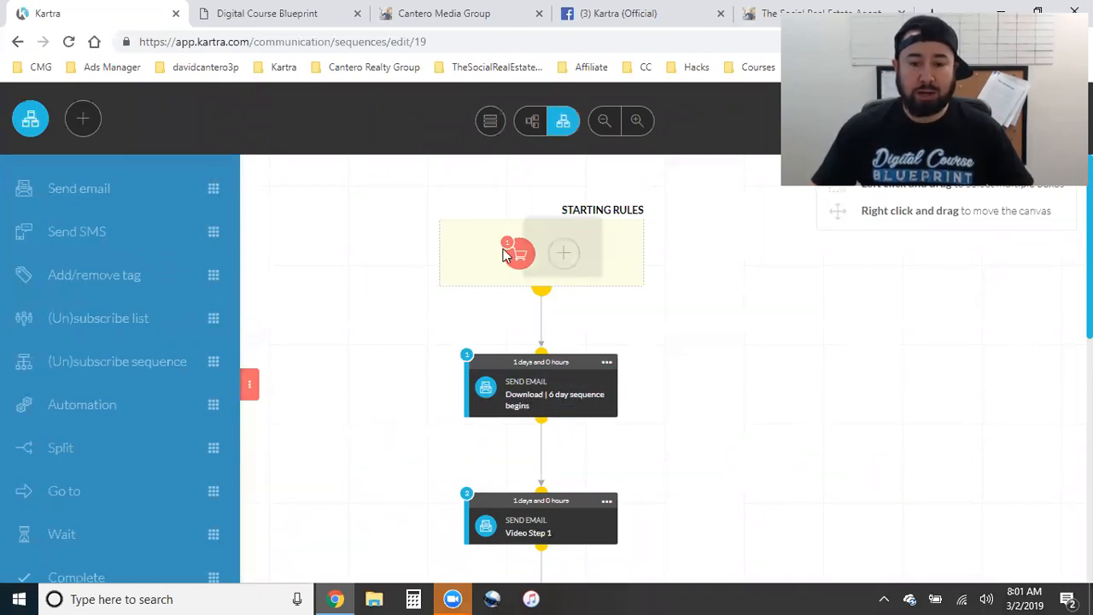
{"action": "left_click", "coordinate": [530, 245]}
{"action": "left_click", "coordinate": [561, 235]}
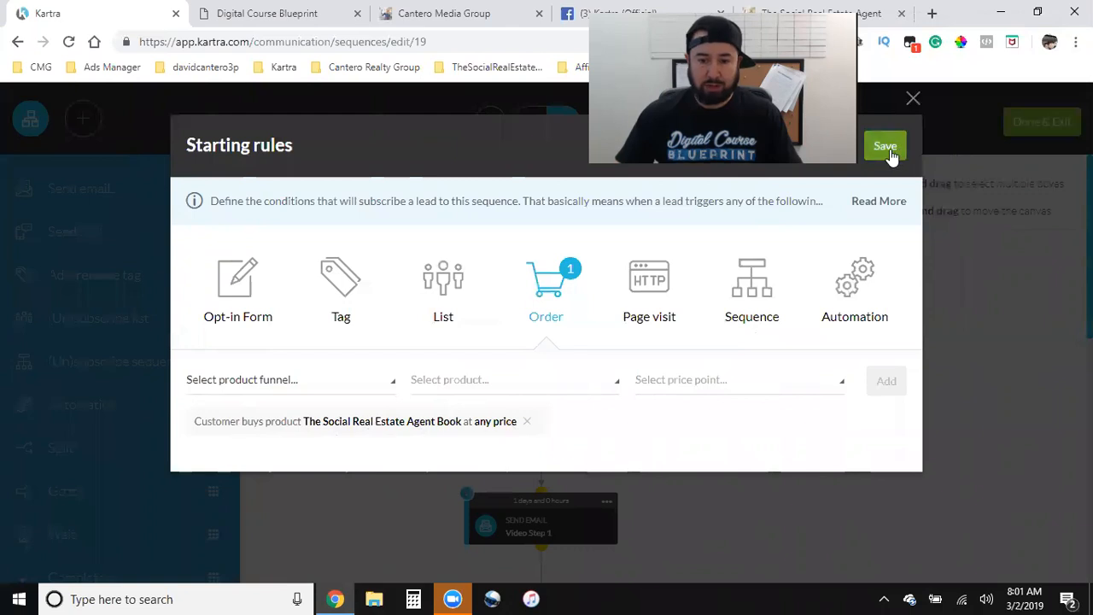
{"action": "left_click", "coordinate": [888, 151]}
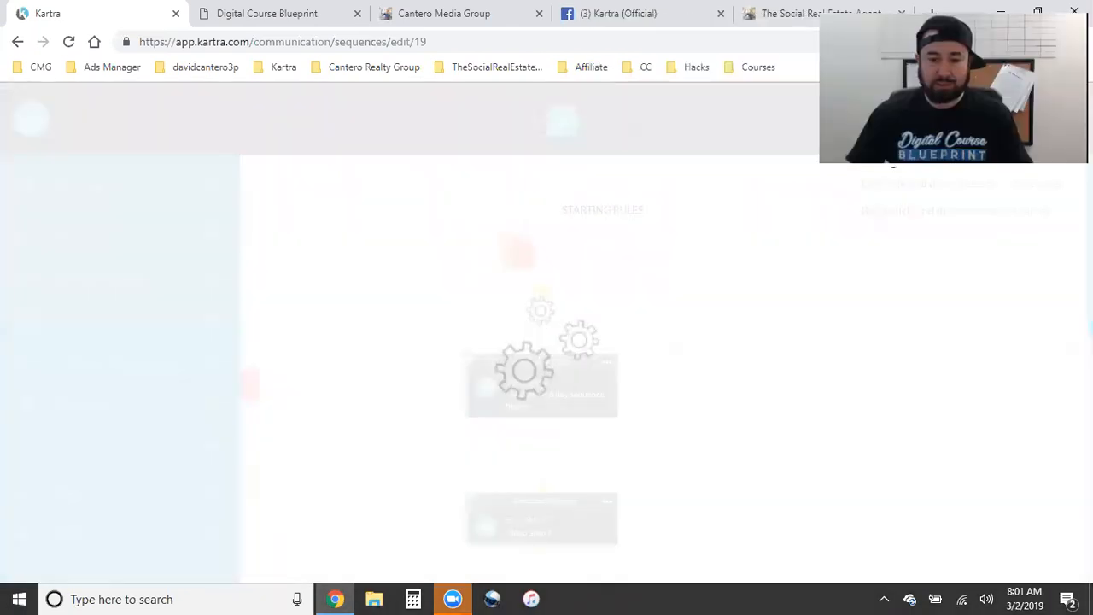
- Review the sequence from the Download email through Video Step 5 and the tag step, then zoom in
{"action": "scroll", "coordinate": [536, 395], "scroll_direction": "down", "scroll_amount": 3}
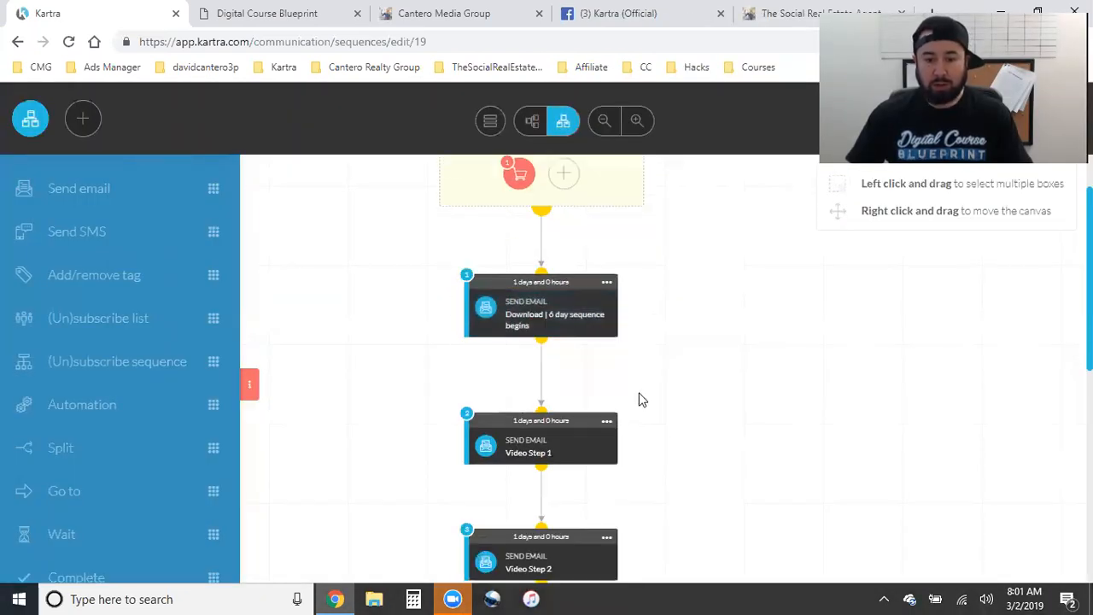
{"action": "scroll", "coordinate": [720, 398], "scroll_direction": "down", "scroll_amount": 3}
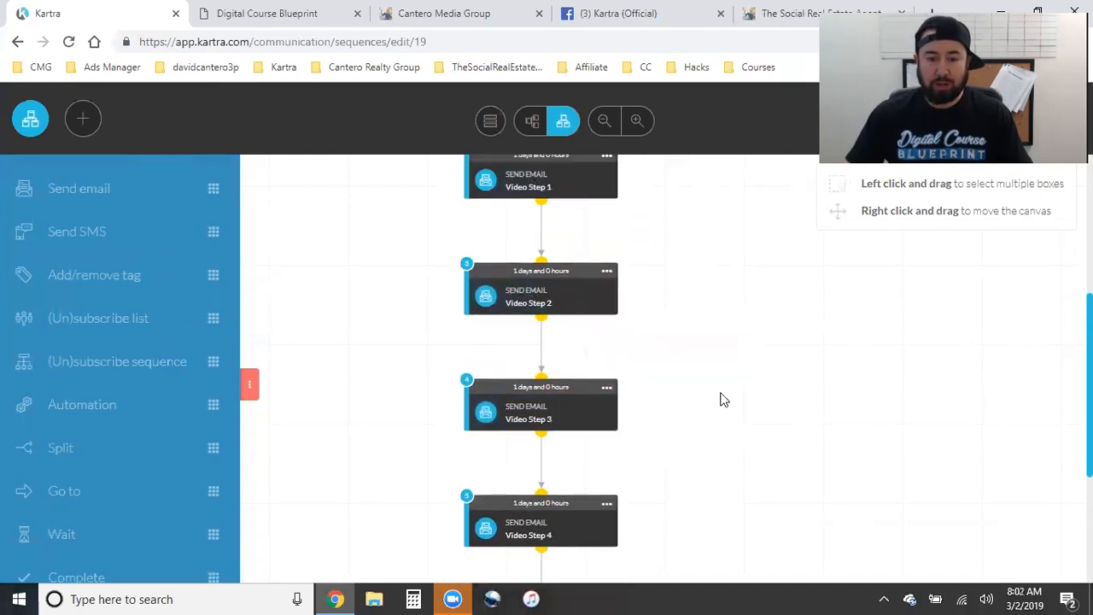
{"action": "scroll", "coordinate": [652, 395], "scroll_direction": "down", "scroll_amount": 2}
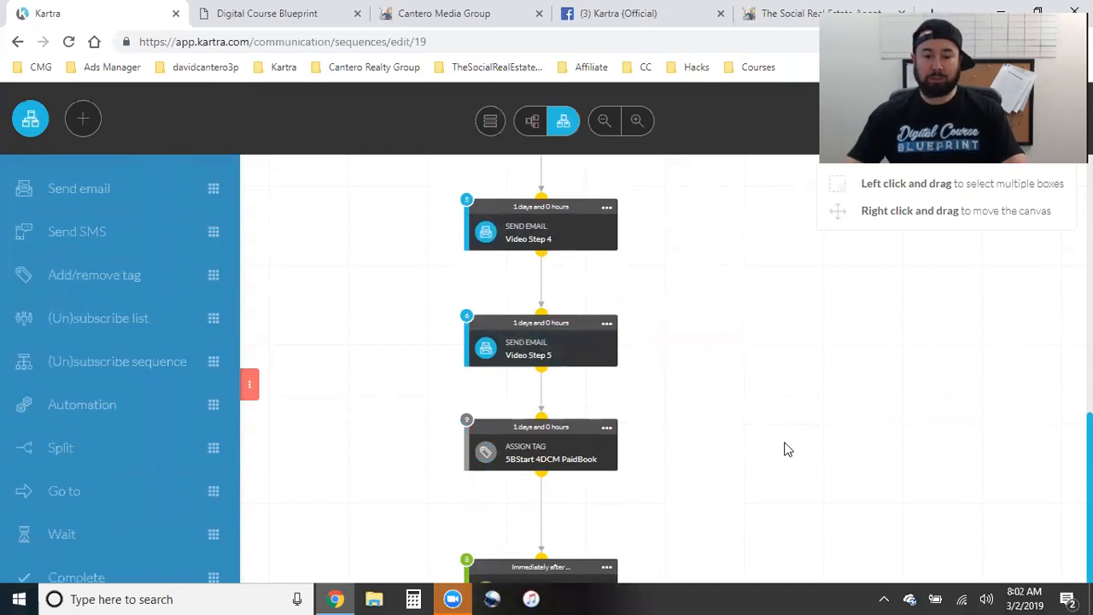
{"action": "scroll", "coordinate": [787, 450], "scroll_direction": "up", "scroll_amount": 7}
{"action": "left_click", "coordinate": [740, 8]}
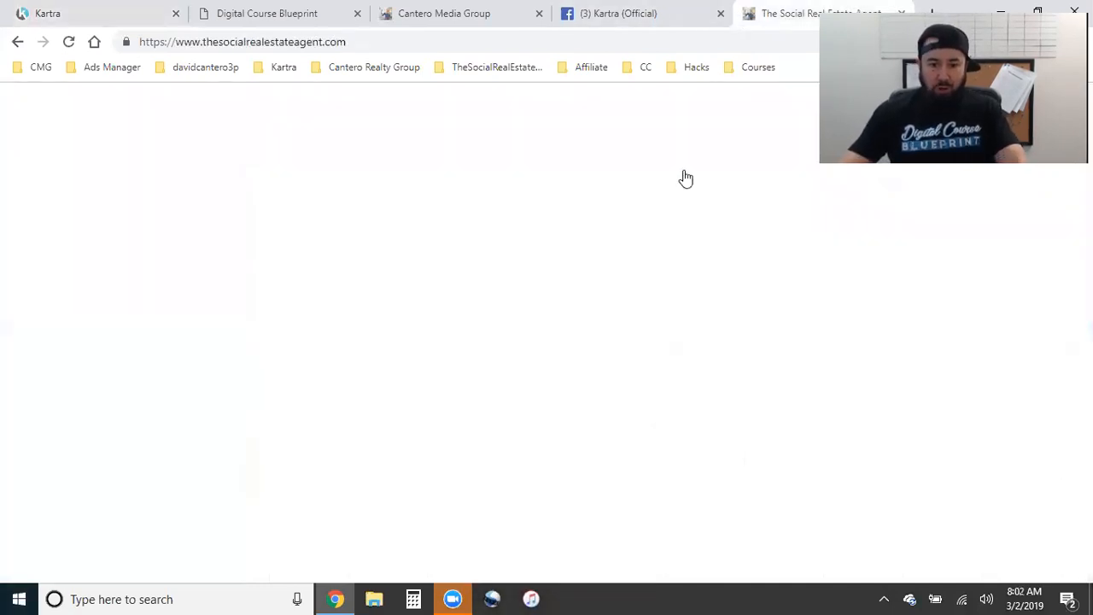
{"action": "left_click", "coordinate": [107, 23]}
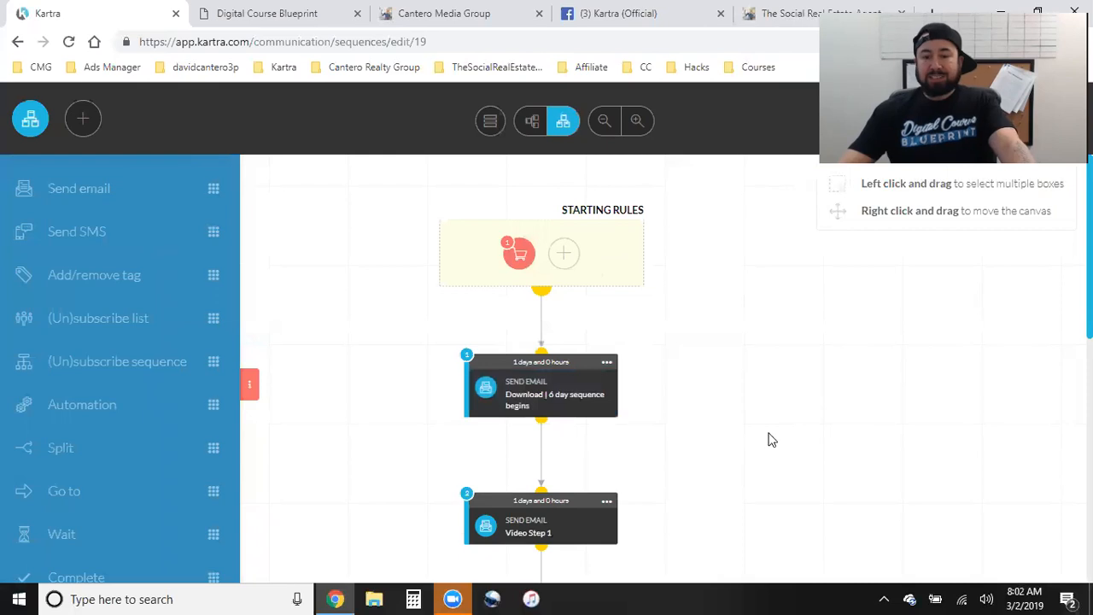
{"action": "left_click", "coordinate": [637, 120]}
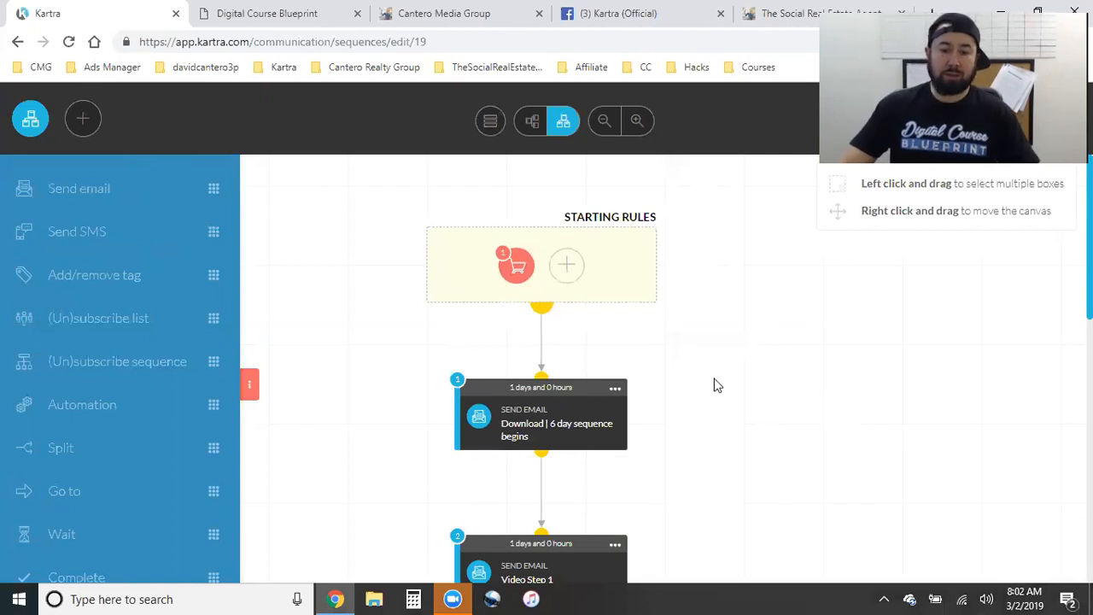
{"action": "scroll", "coordinate": [715, 385], "scroll_direction": "down", "scroll_amount": 1}
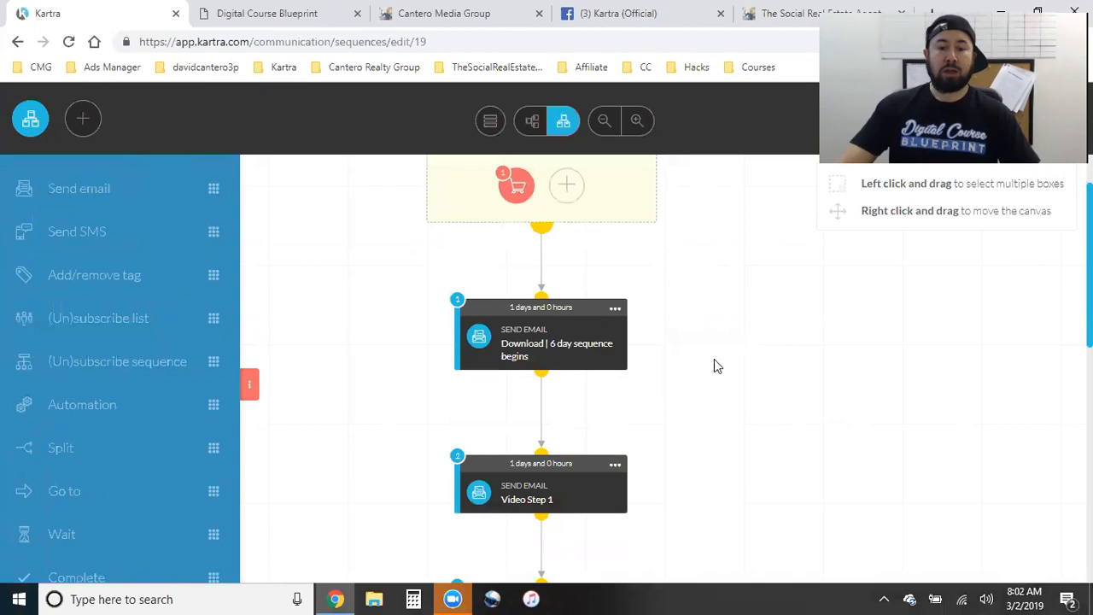
- Open the Download email step's content for editing and inspect its book cover image
{"action": "left_click", "coordinate": [615, 308]}
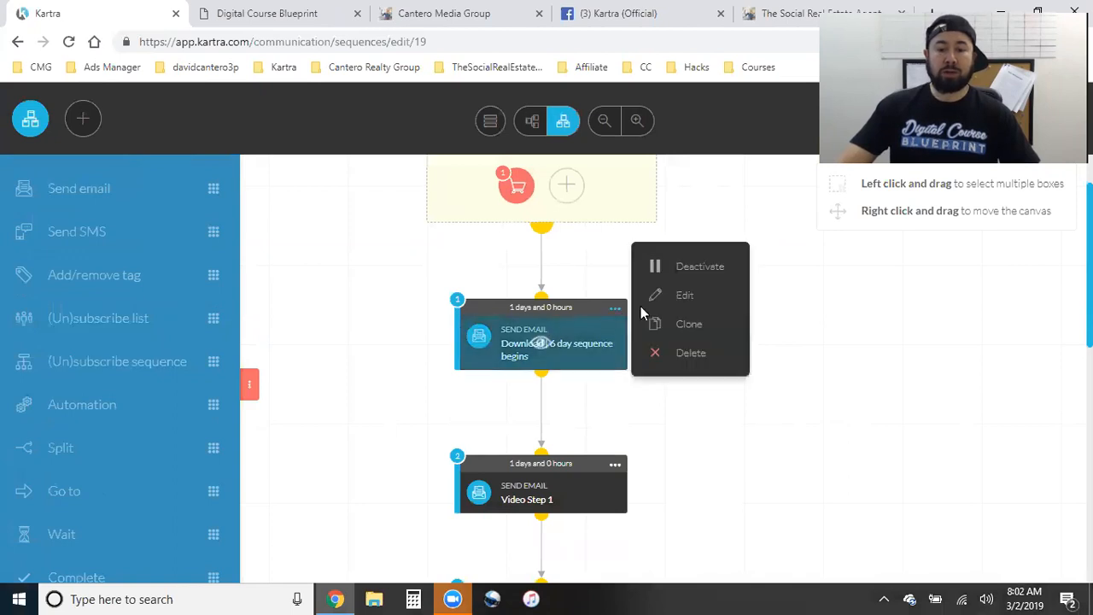
{"action": "left_click", "coordinate": [685, 311]}
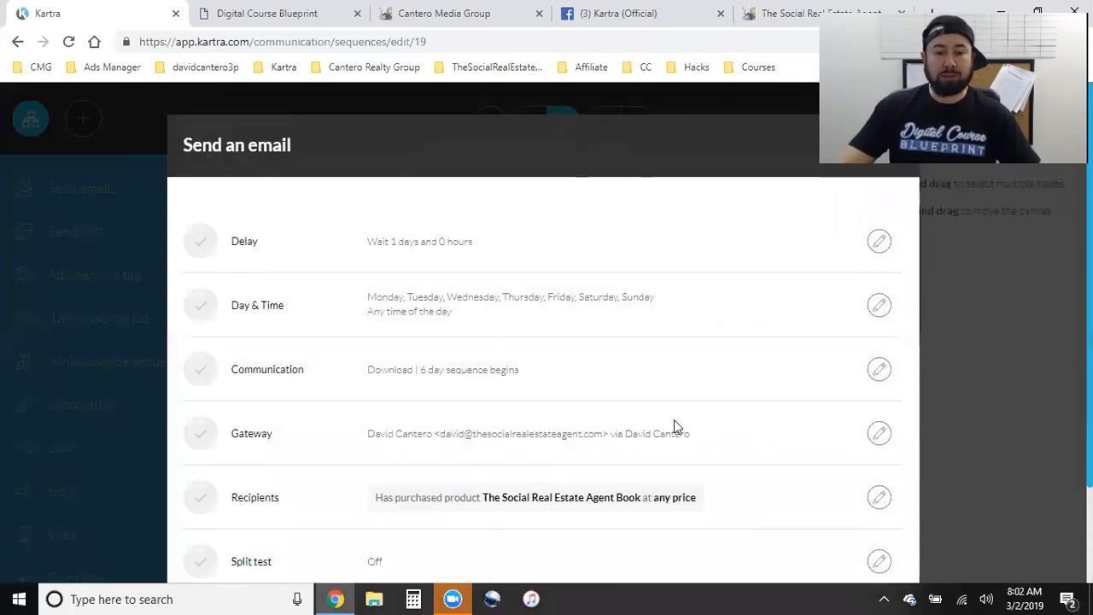
{"action": "scroll", "coordinate": [680, 427], "scroll_direction": "down", "scroll_amount": 2}
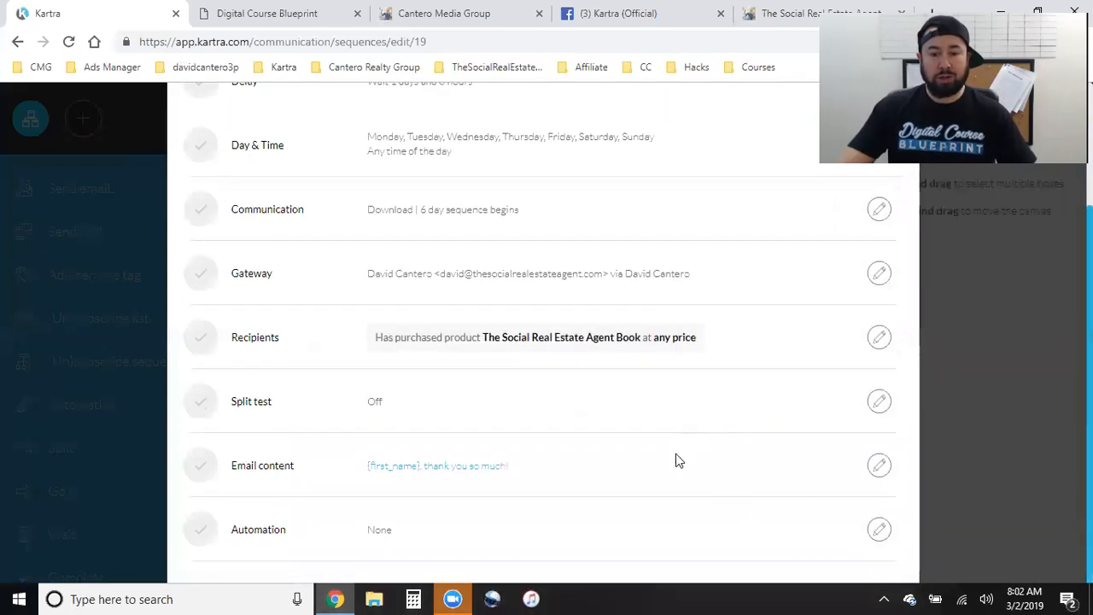
{"action": "left_click", "coordinate": [879, 464]}
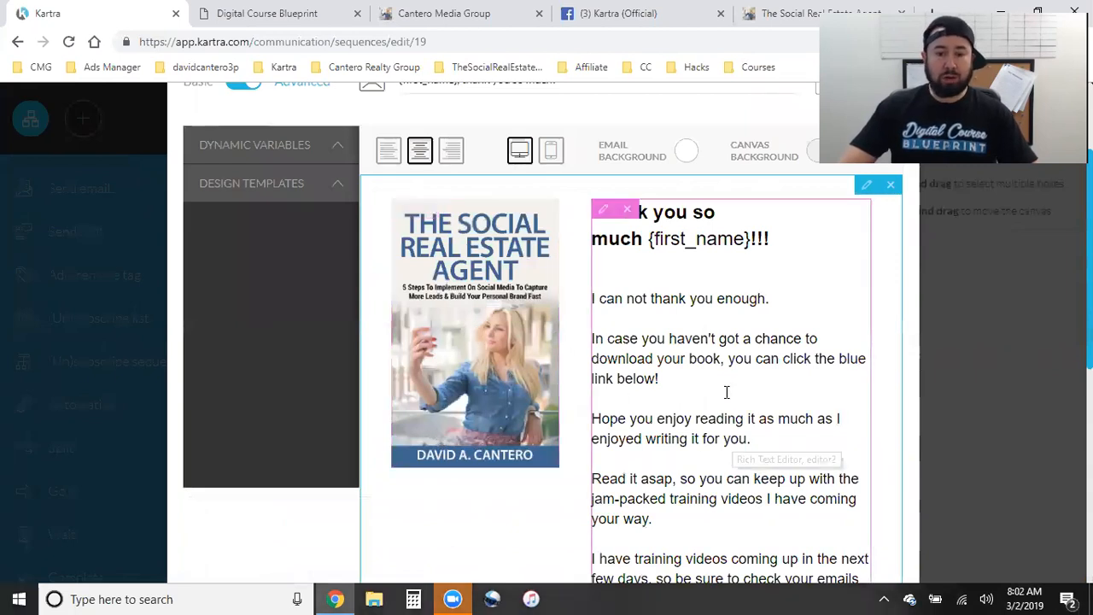
{"action": "scroll", "coordinate": [727, 380], "scroll_direction": "down", "scroll_amount": 3}
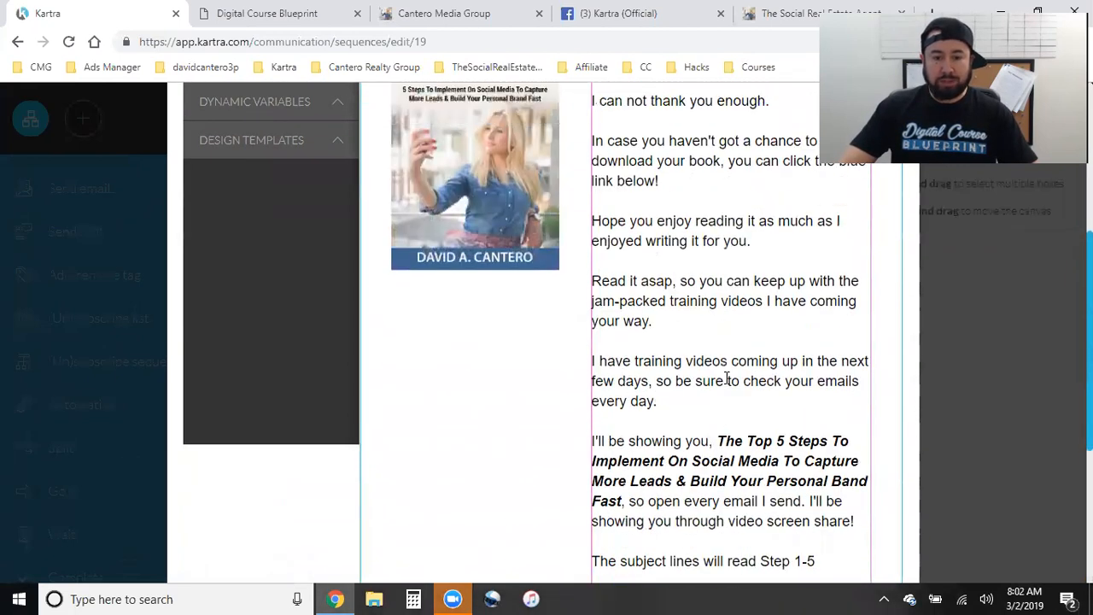
{"action": "scroll", "coordinate": [727, 380], "scroll_direction": "up", "scroll_amount": 4}
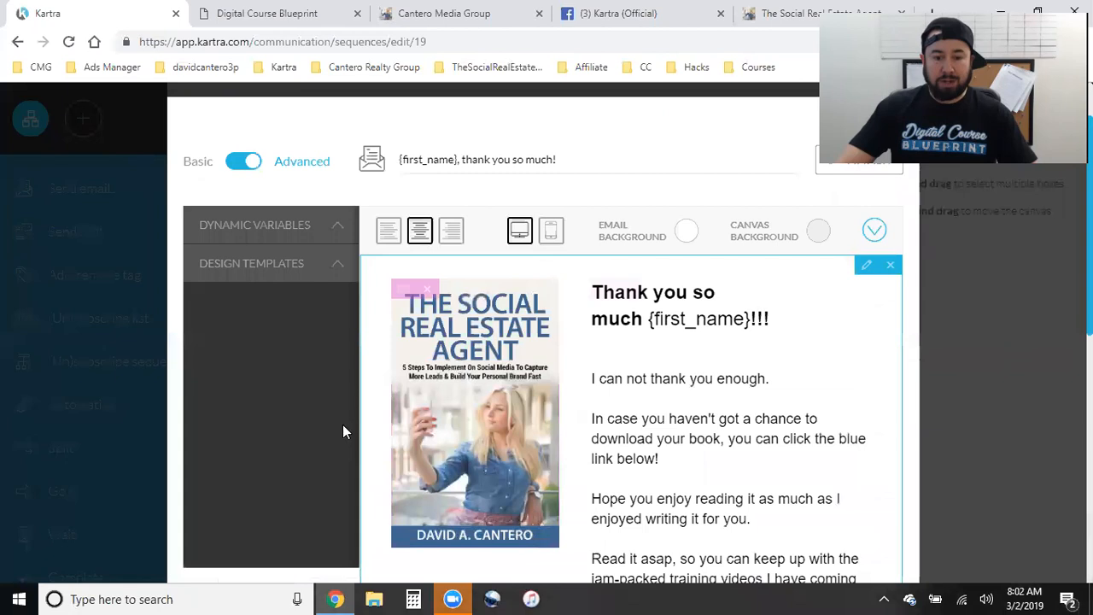
{"action": "left_click", "coordinate": [405, 293]}
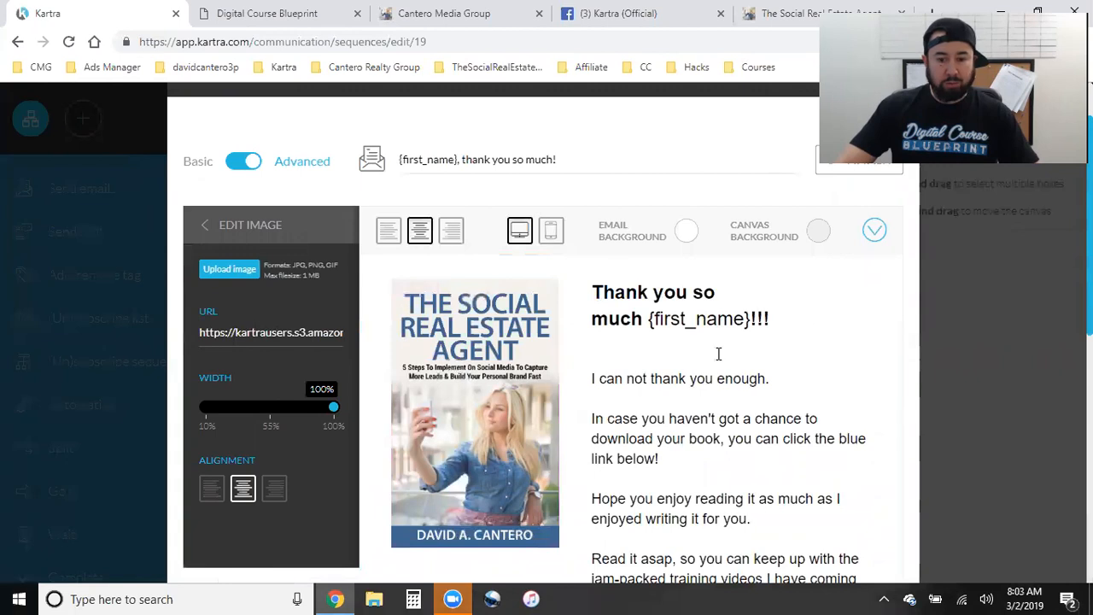
- Select the sender's name in the signature and close its link settings without changes
{"action": "left_click", "coordinate": [697, 394]}
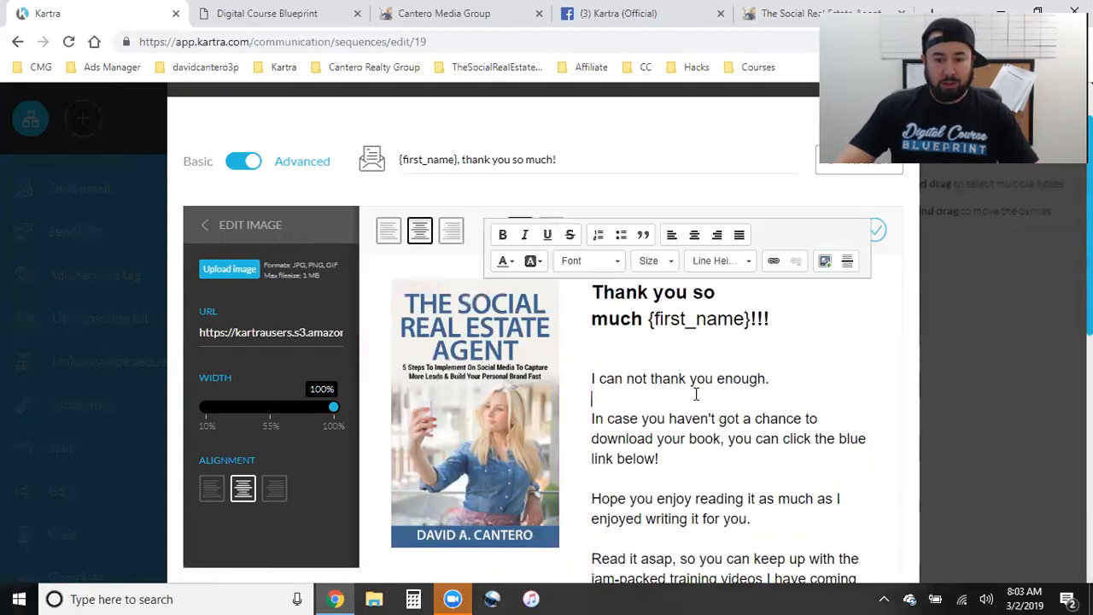
{"action": "scroll", "coordinate": [696, 393], "scroll_direction": "down", "scroll_amount": 2}
{"action": "scroll", "coordinate": [696, 394], "scroll_direction": "down", "scroll_amount": 4}
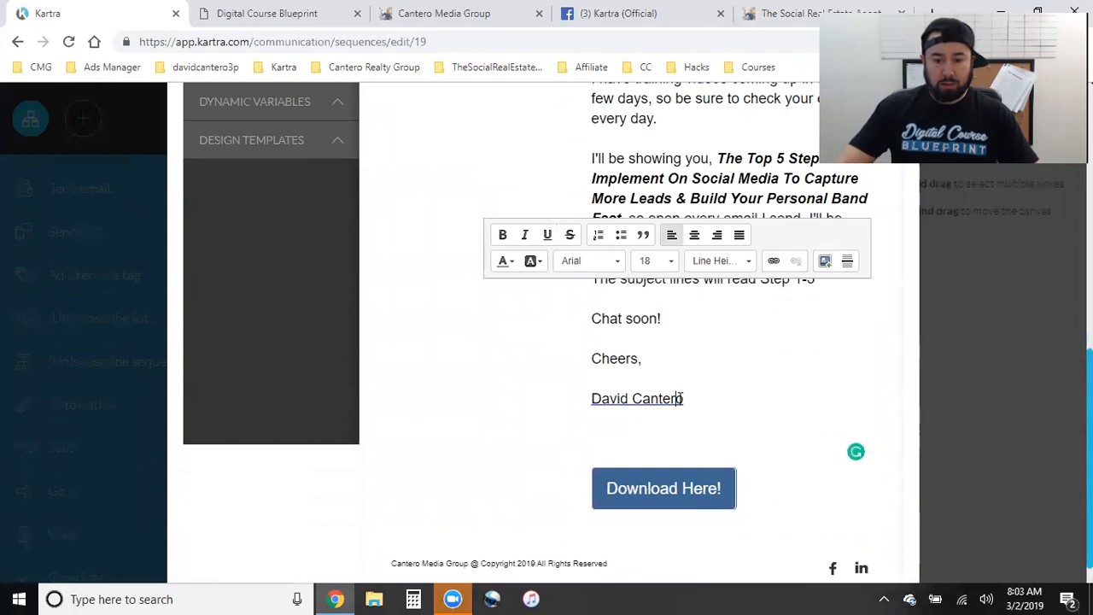
{"action": "left_click_drag", "start_coordinate": [683, 398], "coordinate": [578, 402]}
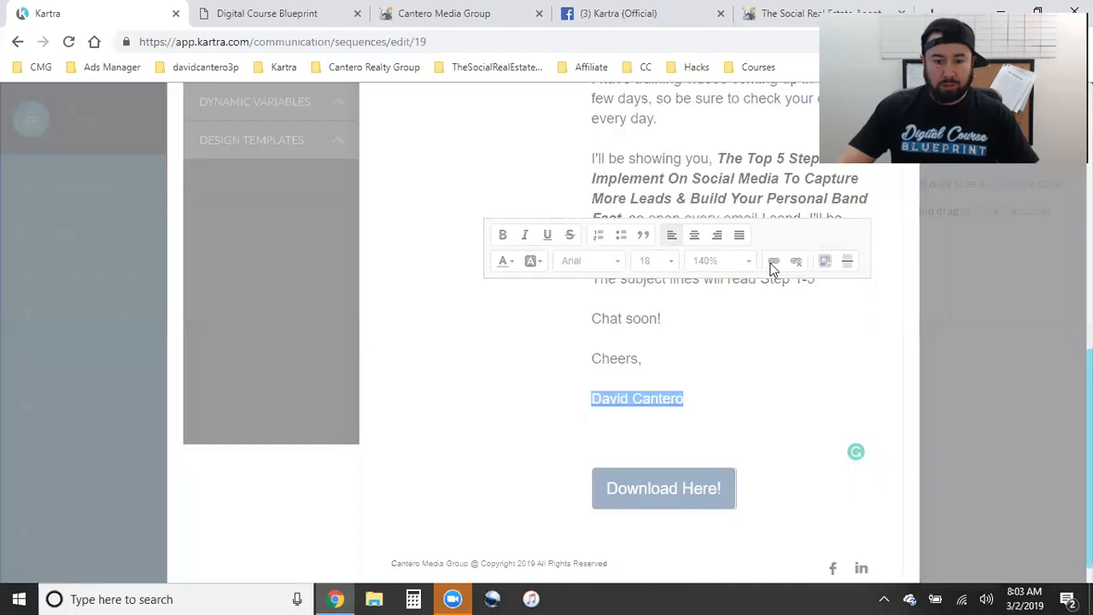
{"action": "left_click", "coordinate": [773, 263]}
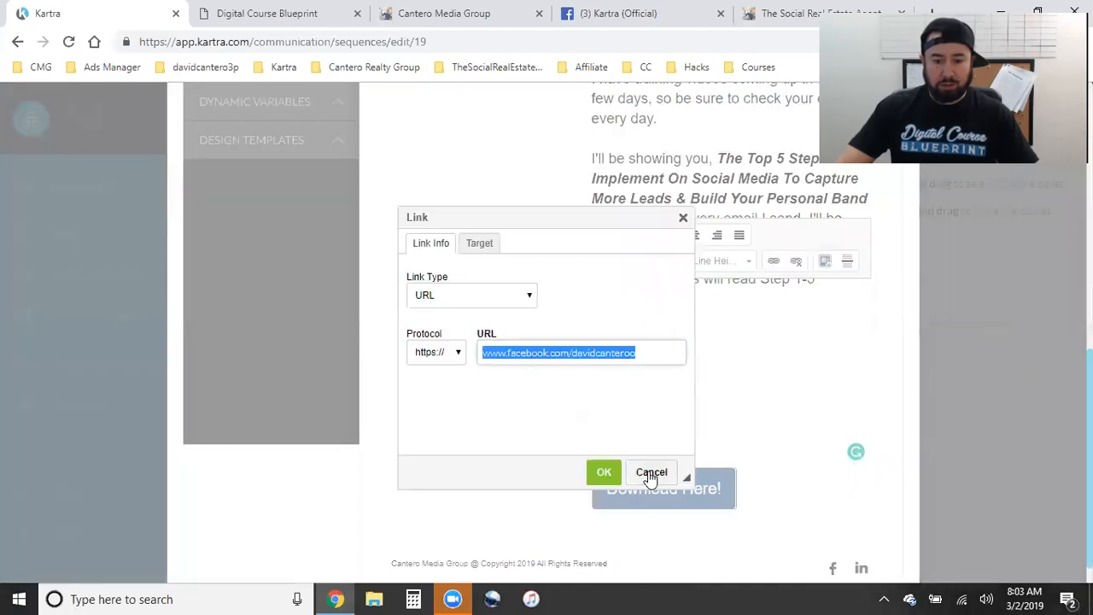
{"action": "left_click", "coordinate": [605, 473]}
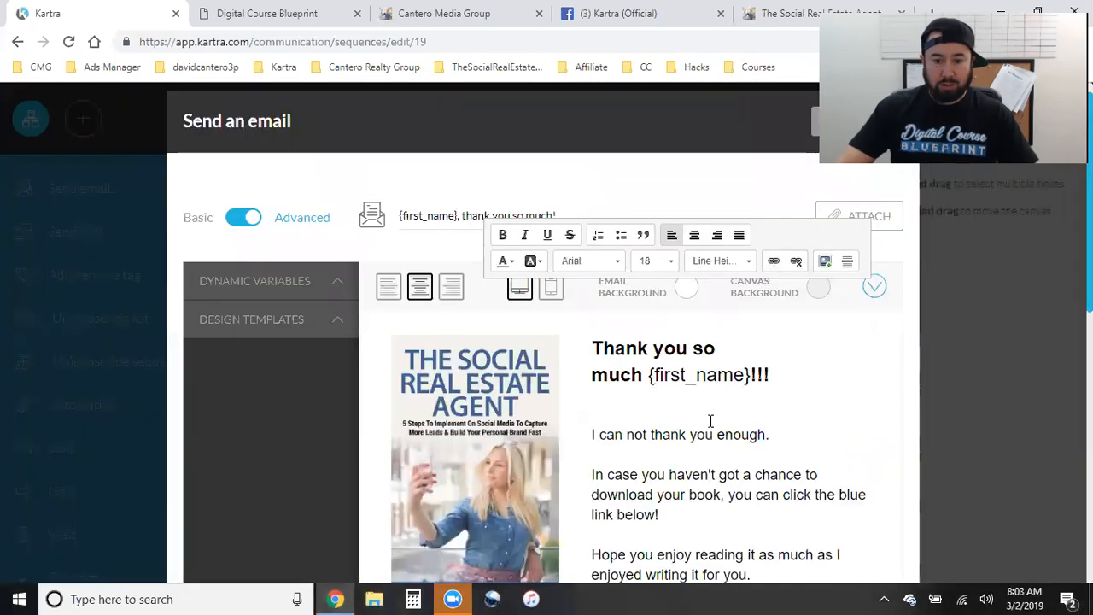
{"action": "scroll", "coordinate": [710, 420], "scroll_direction": "down", "scroll_amount": 7}
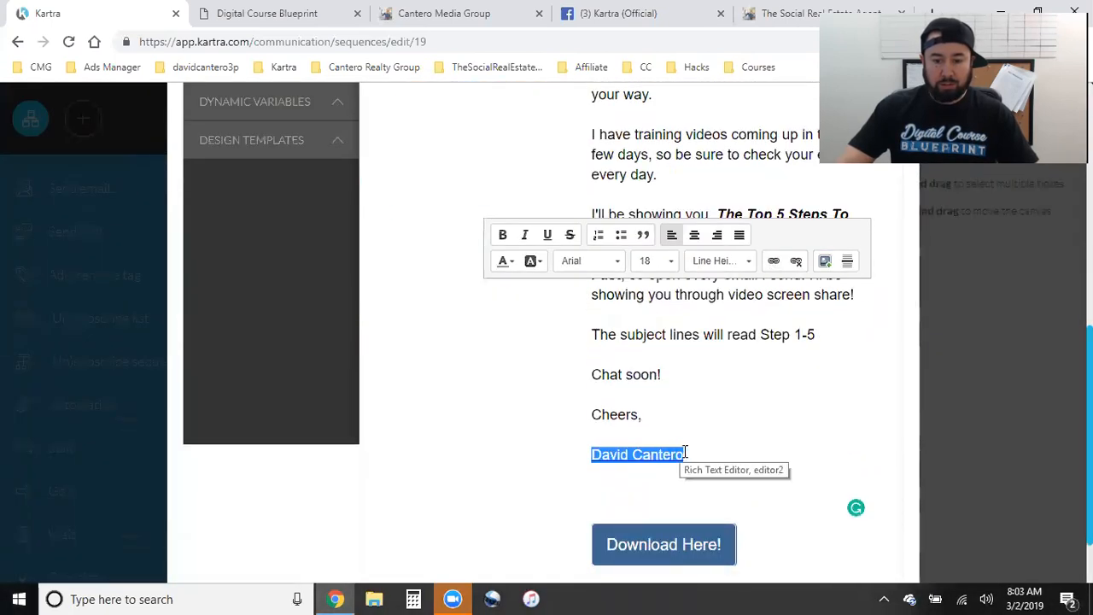
{"action": "left_click", "coordinate": [712, 450]}
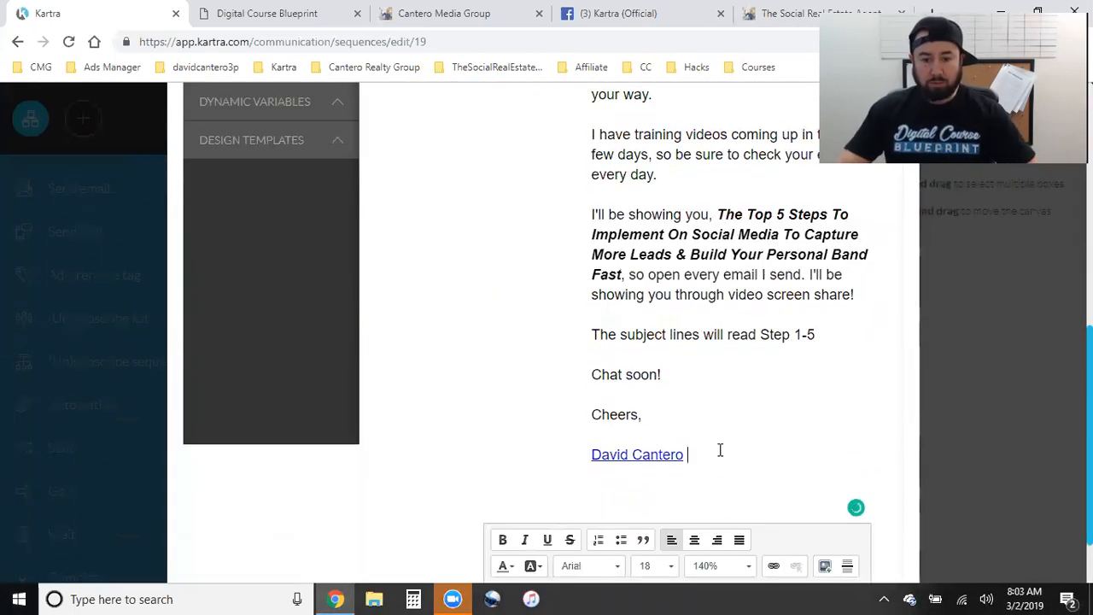
- Open the settings panel for the Download Here! button
{"action": "scroll", "coordinate": [721, 449], "scroll_direction": "down", "scroll_amount": 2}
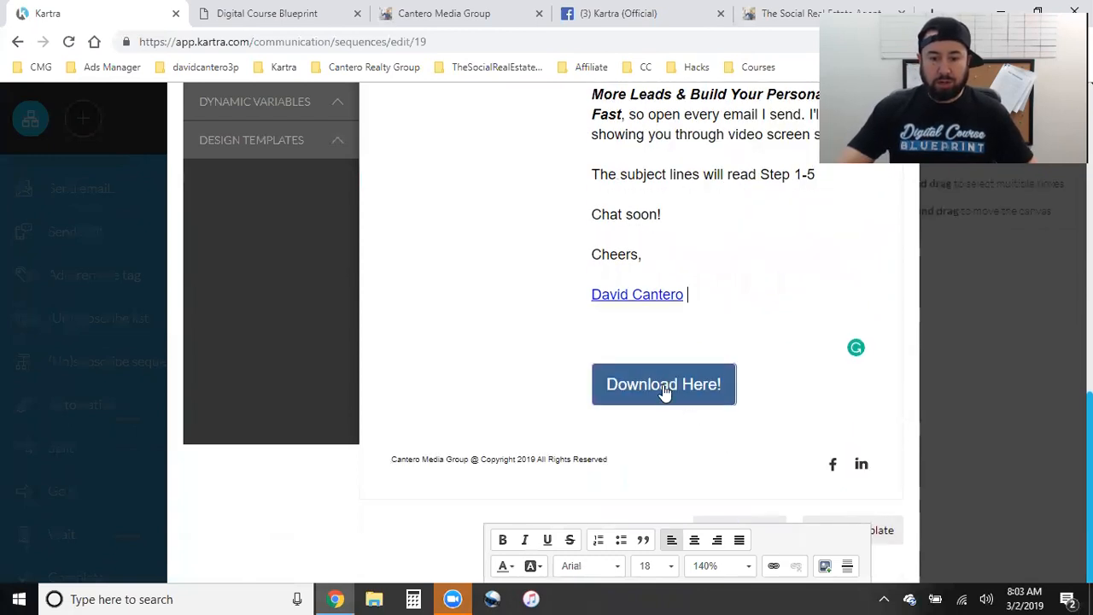
{"action": "left_click", "coordinate": [665, 389]}
{"action": "left_click", "coordinate": [604, 374]}
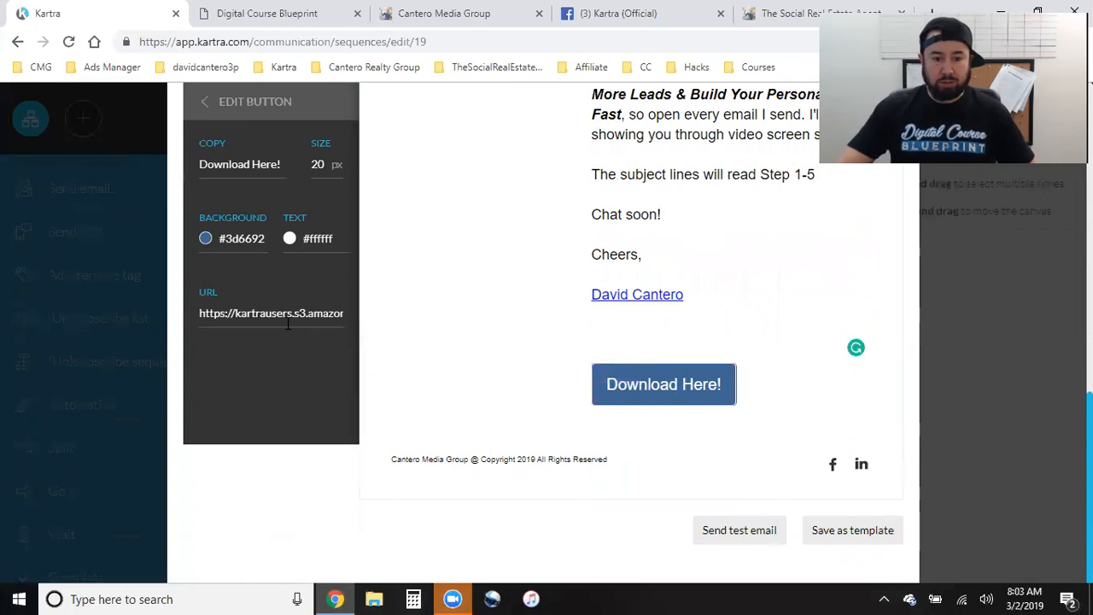
{"action": "scroll", "coordinate": [644, 419], "scroll_direction": "up", "scroll_amount": 10}
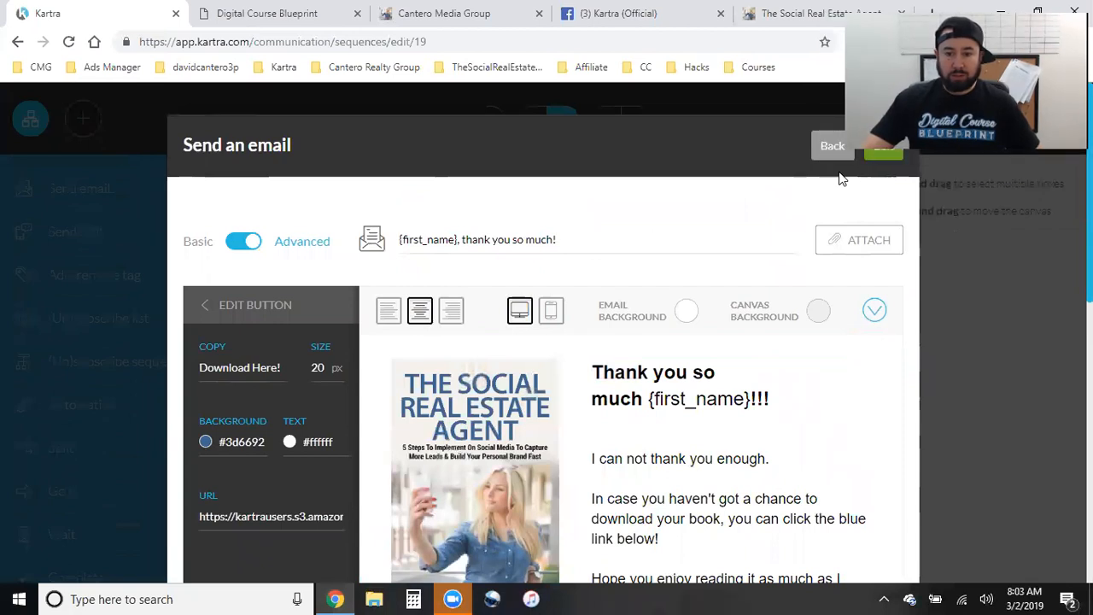
- Save the email, review its 1 days and 0 hours delay summary, and close the Send an email dialog
{"action": "left_click", "coordinate": [881, 152]}
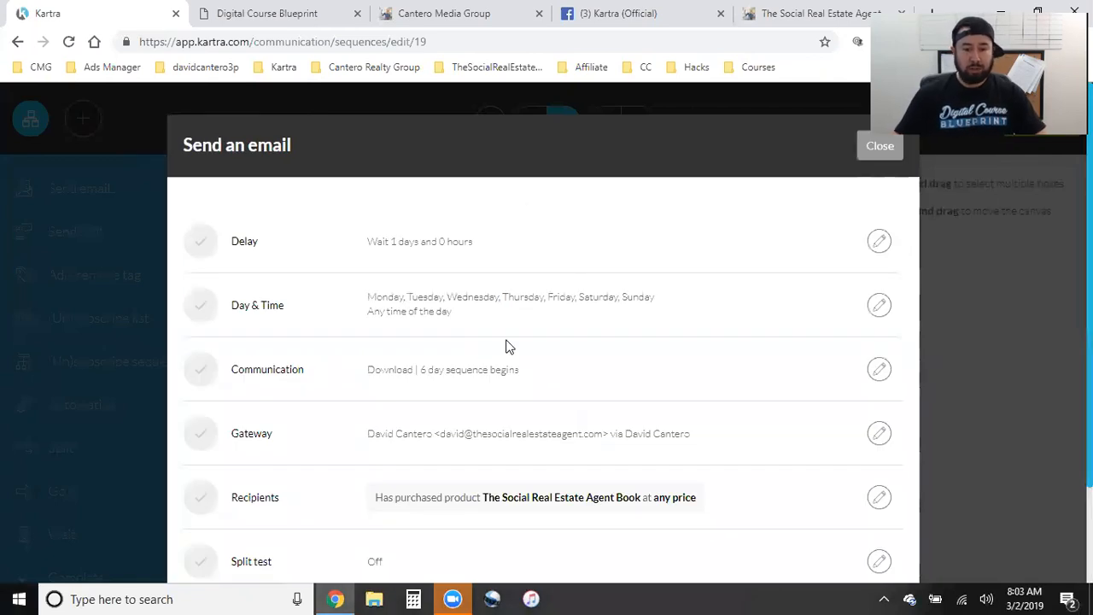
{"action": "triple_click", "coordinate": [384, 241]}
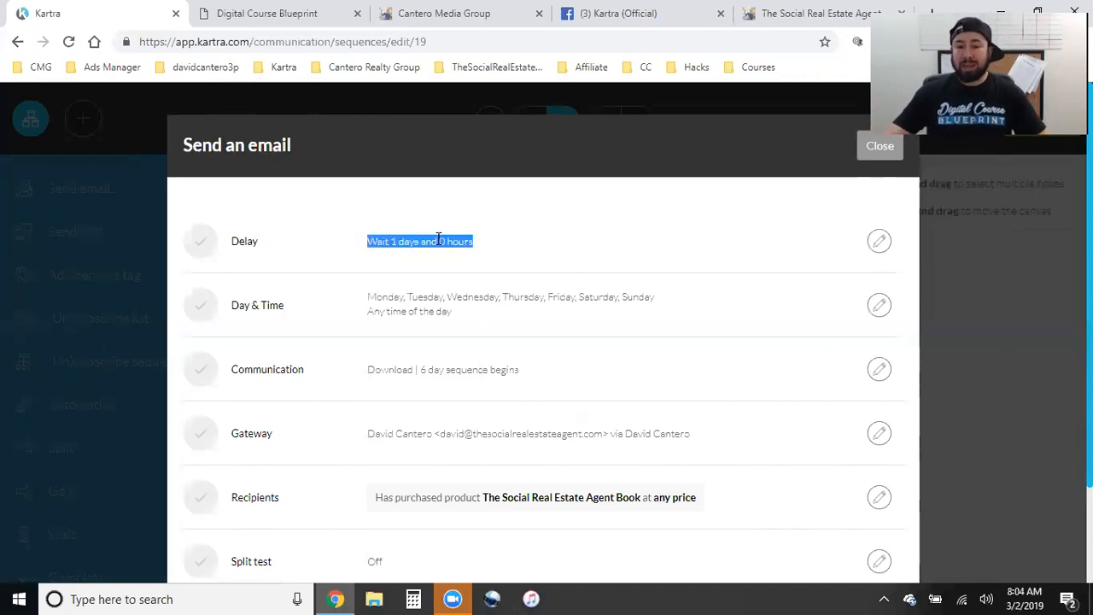
{"action": "left_click", "coordinate": [510, 254]}
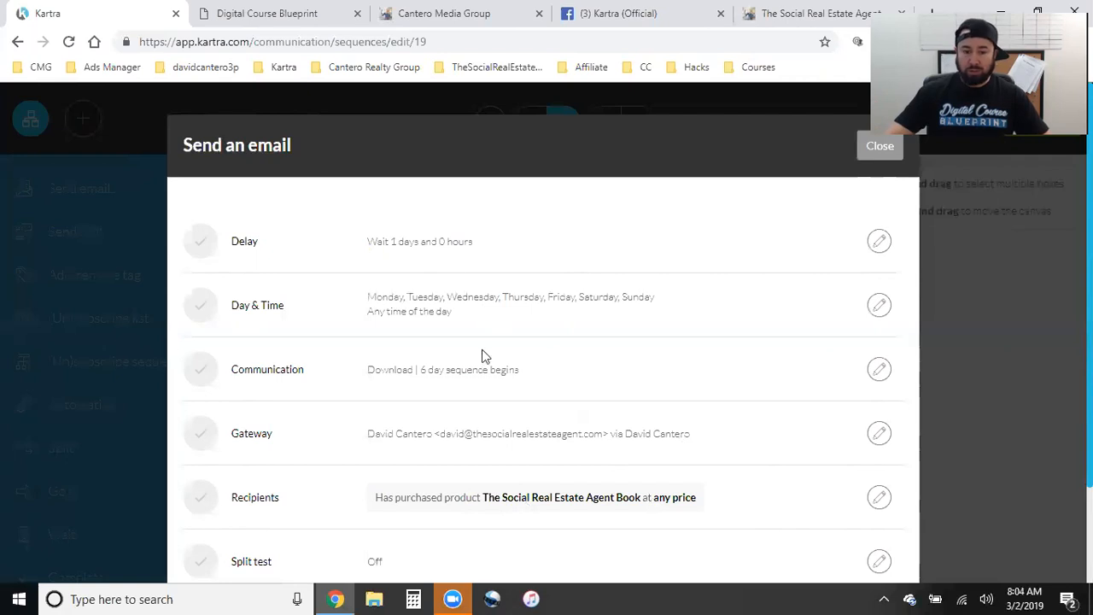
{"action": "scroll", "coordinate": [659, 465], "scroll_direction": "down", "scroll_amount": 2}
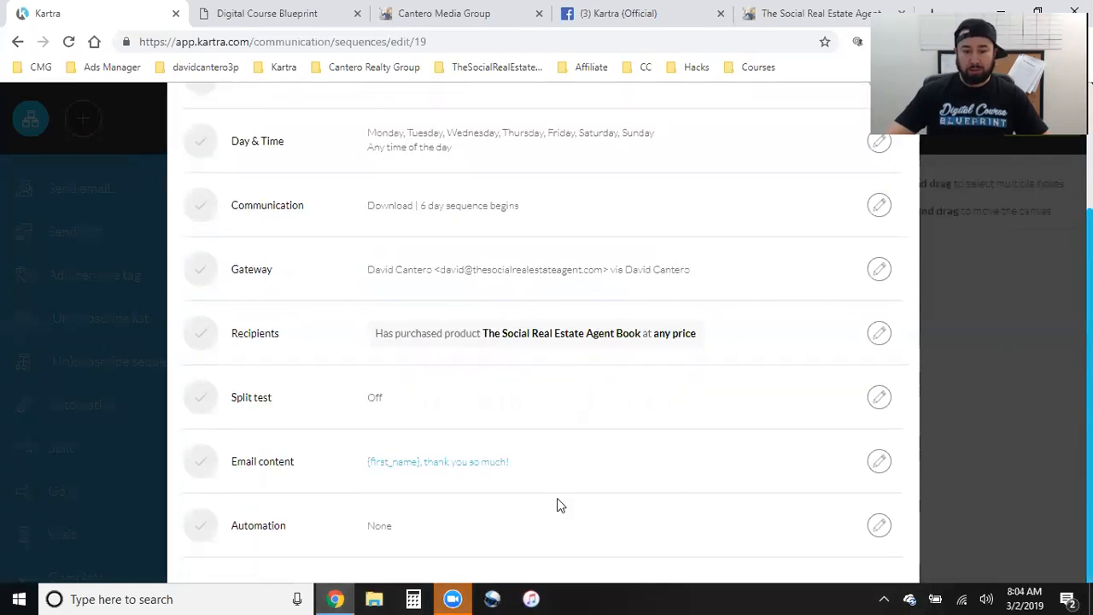
{"action": "scroll", "coordinate": [722, 478], "scroll_direction": "up", "scroll_amount": 2}
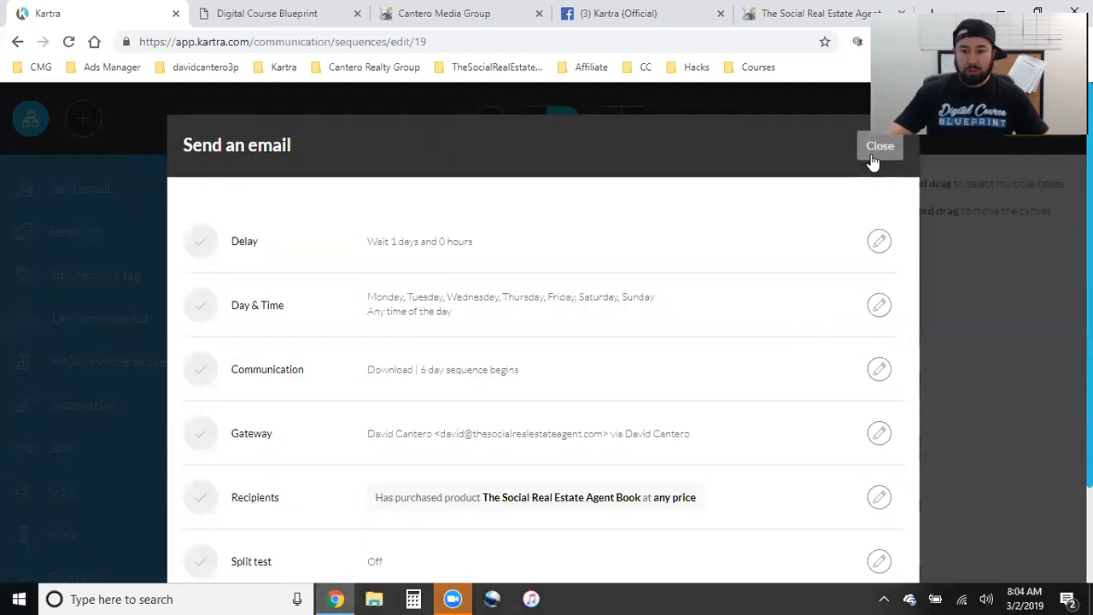
{"action": "key", "text": "Escape"}
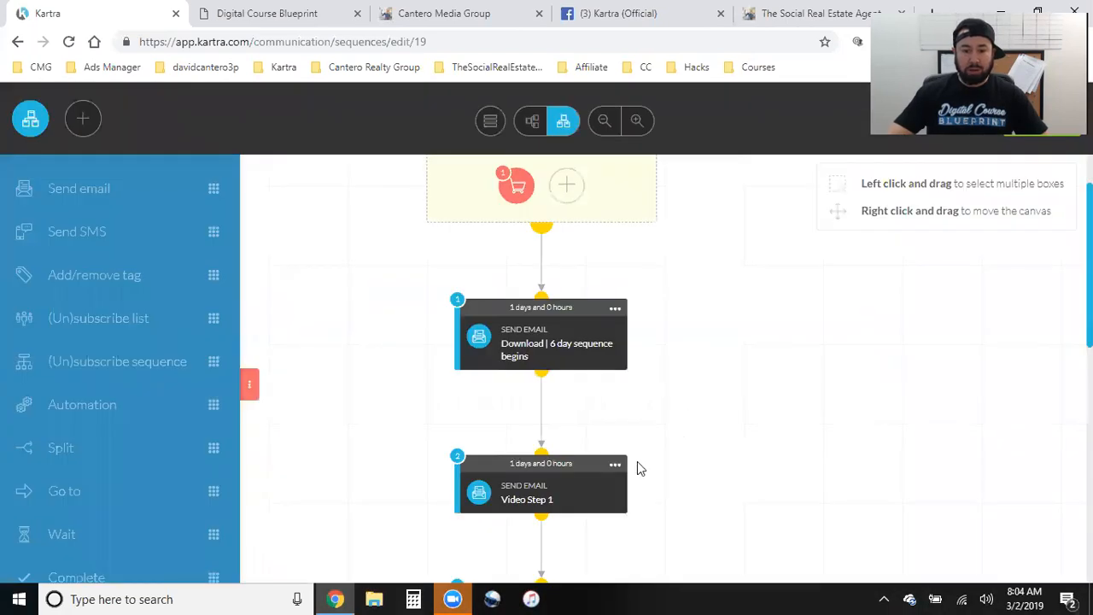
- Open the Video Step 1 email's settings and check its 1-day delay
{"action": "left_click", "coordinate": [615, 466]}
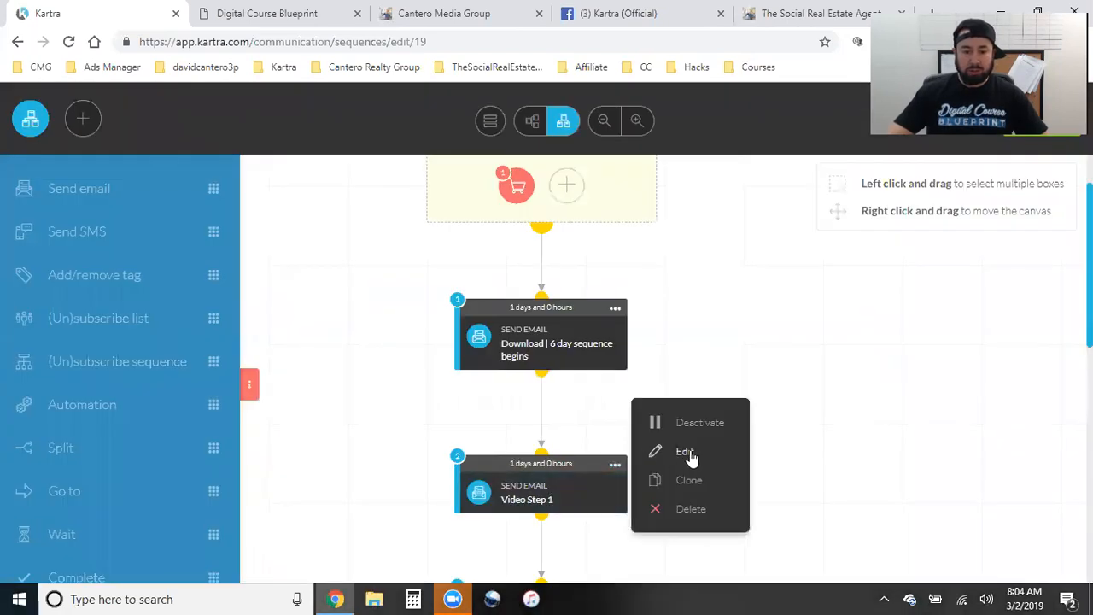
{"action": "left_click", "coordinate": [688, 453]}
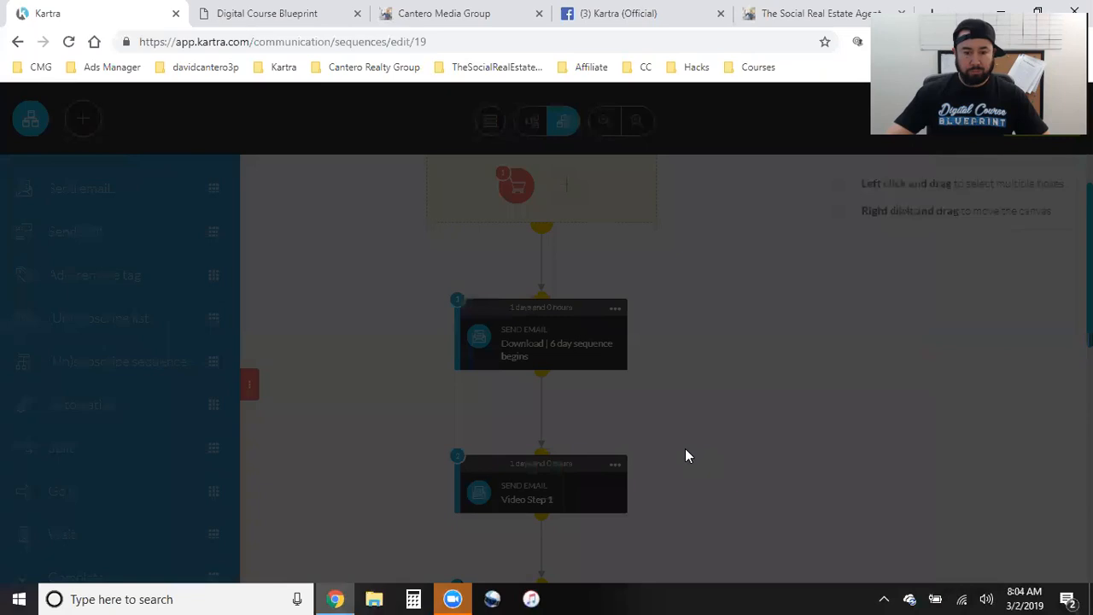
{"action": "scroll", "coordinate": [578, 339], "scroll_direction": "up", "scroll_amount": 2}
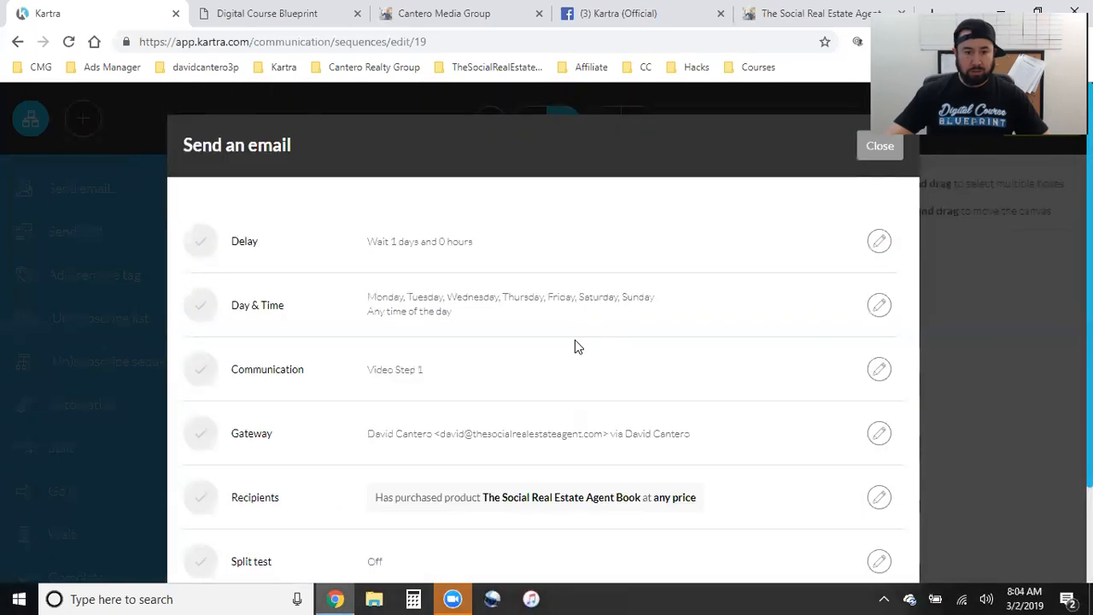
{"action": "triple_click", "coordinate": [401, 242]}
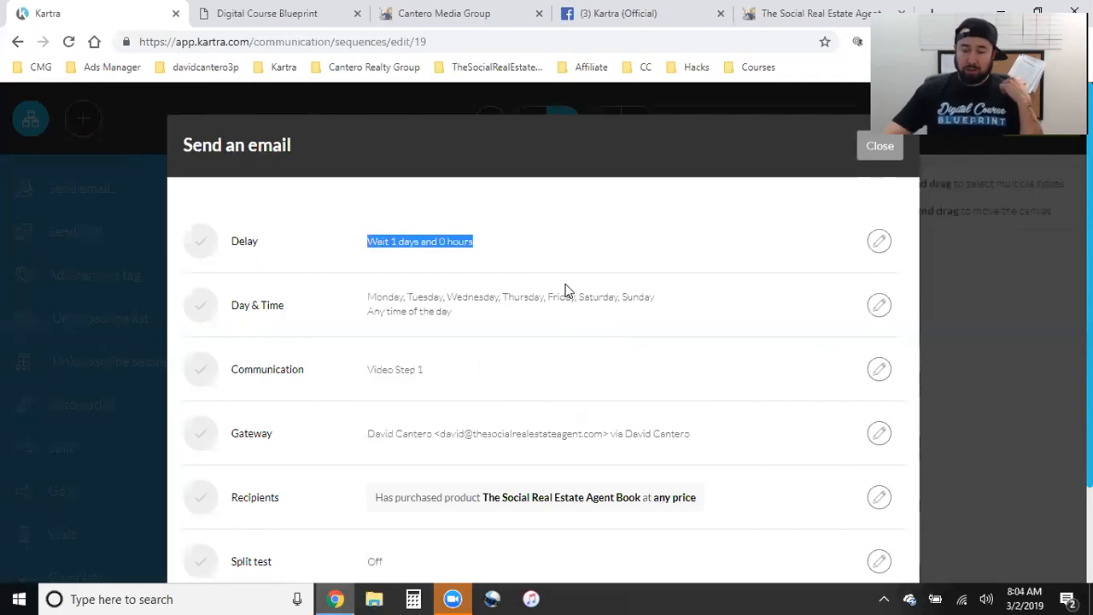
- Inspect the sender gateway address, then open the recipient conditions for Social Real Estate Agent Book buyers
{"action": "triple_click", "coordinate": [519, 435]}
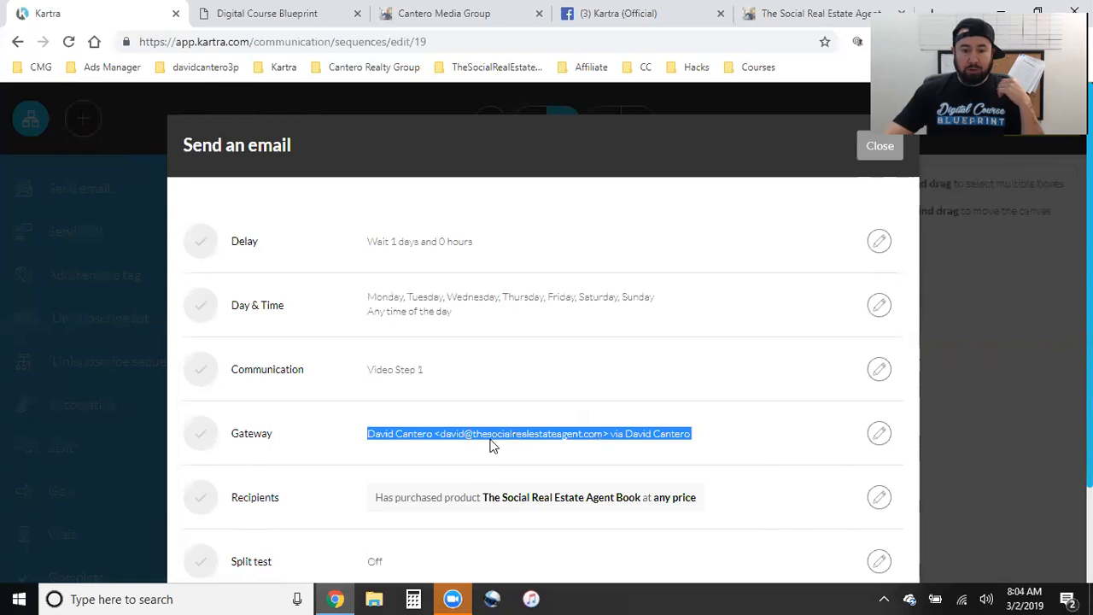
{"action": "double_click", "coordinate": [519, 437]}
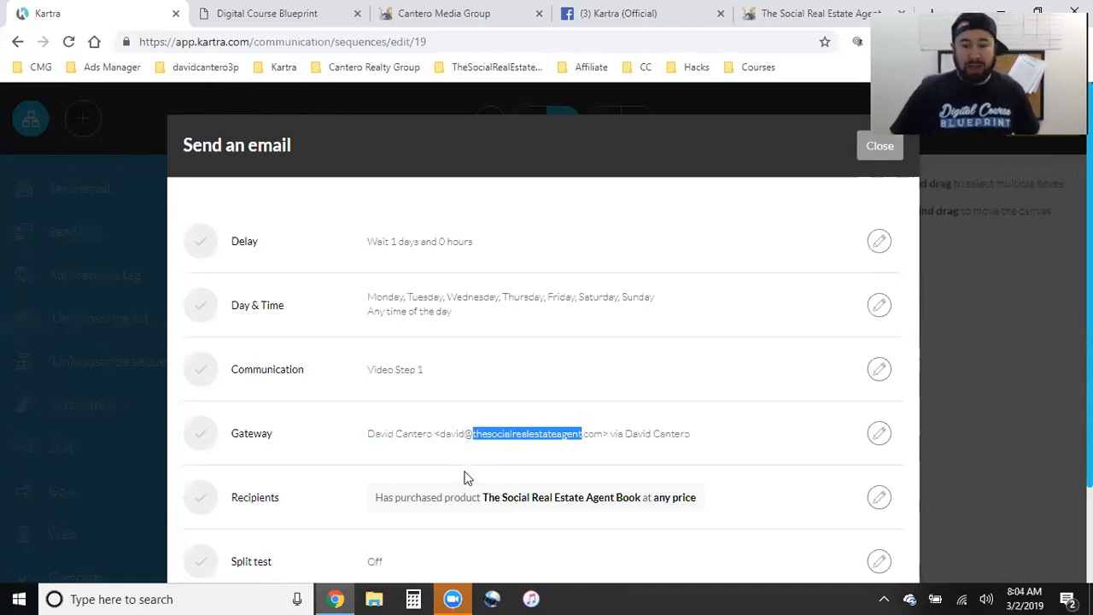
{"action": "left_click", "coordinate": [477, 434]}
{"action": "triple_click", "coordinate": [476, 434]}
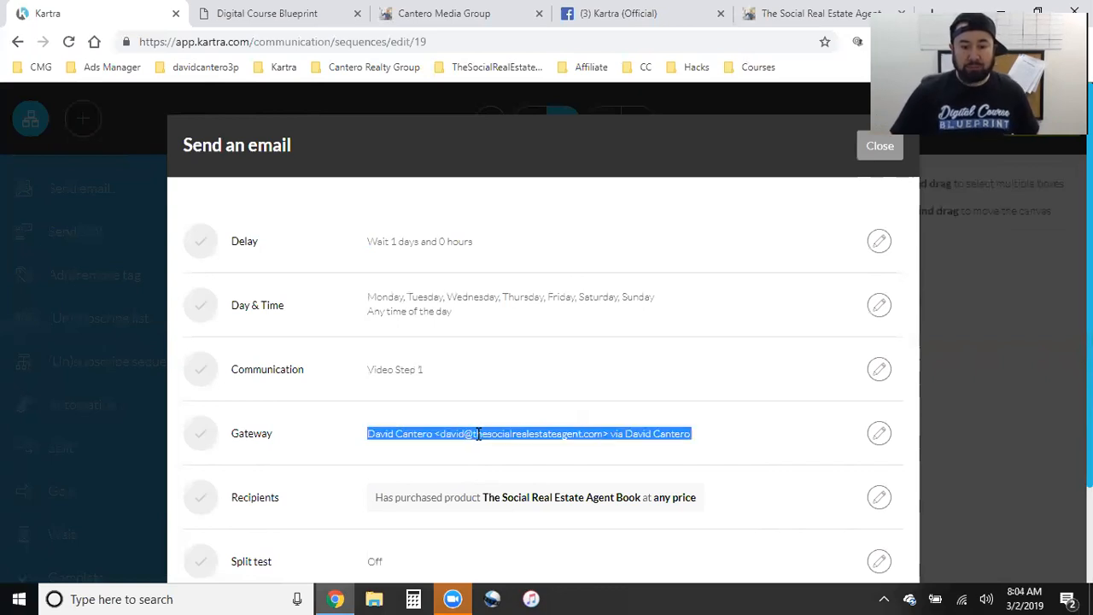
{"action": "double_click", "coordinate": [476, 434]}
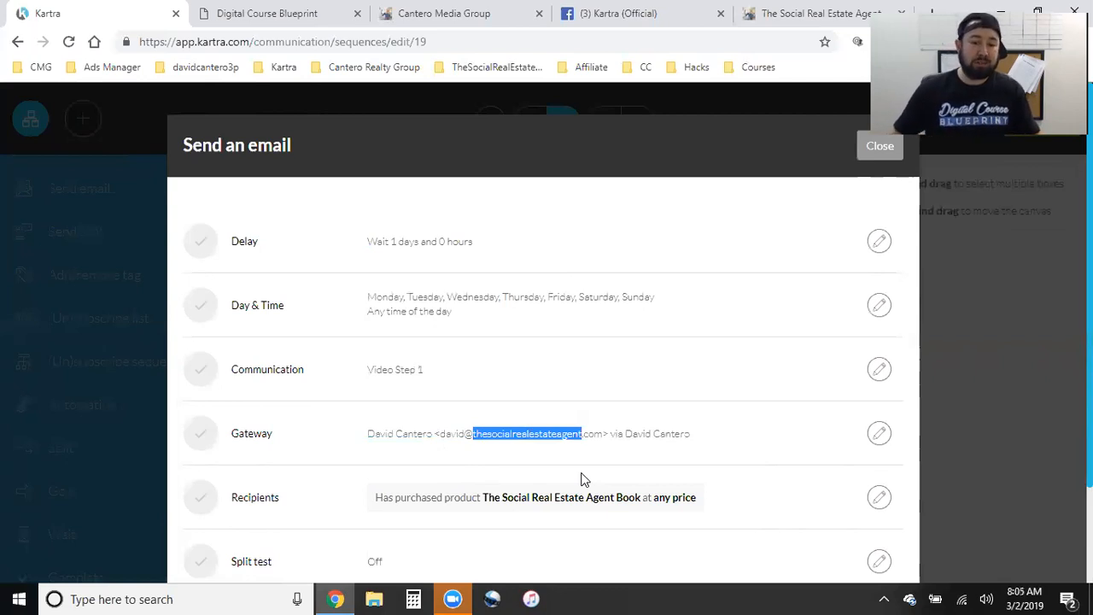
{"action": "scroll", "coordinate": [608, 470], "scroll_direction": "down", "scroll_amount": 2}
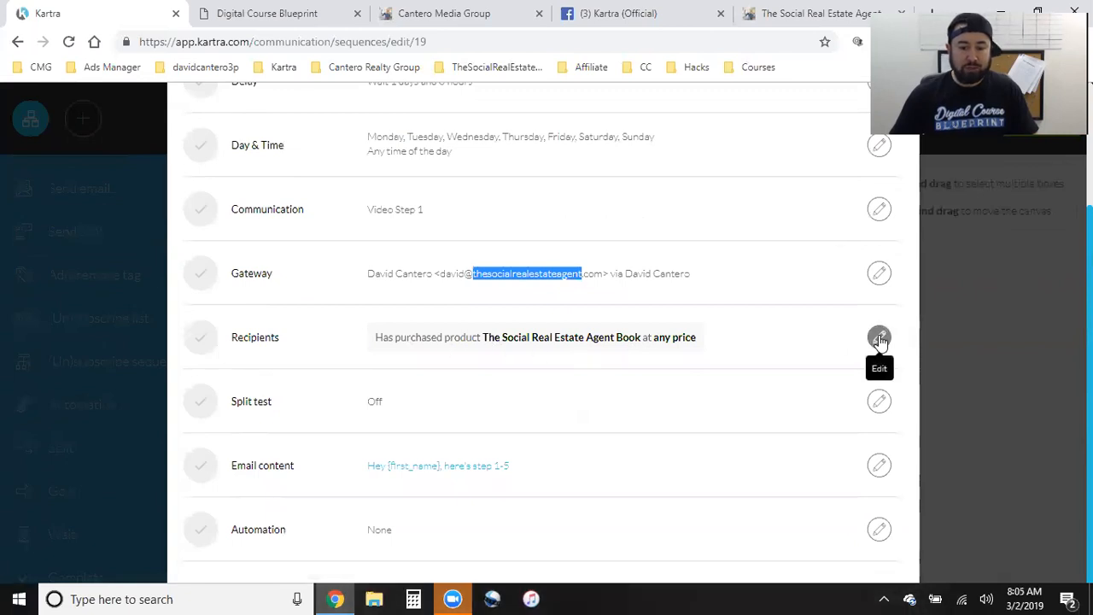
{"action": "left_click", "coordinate": [453, 368]}
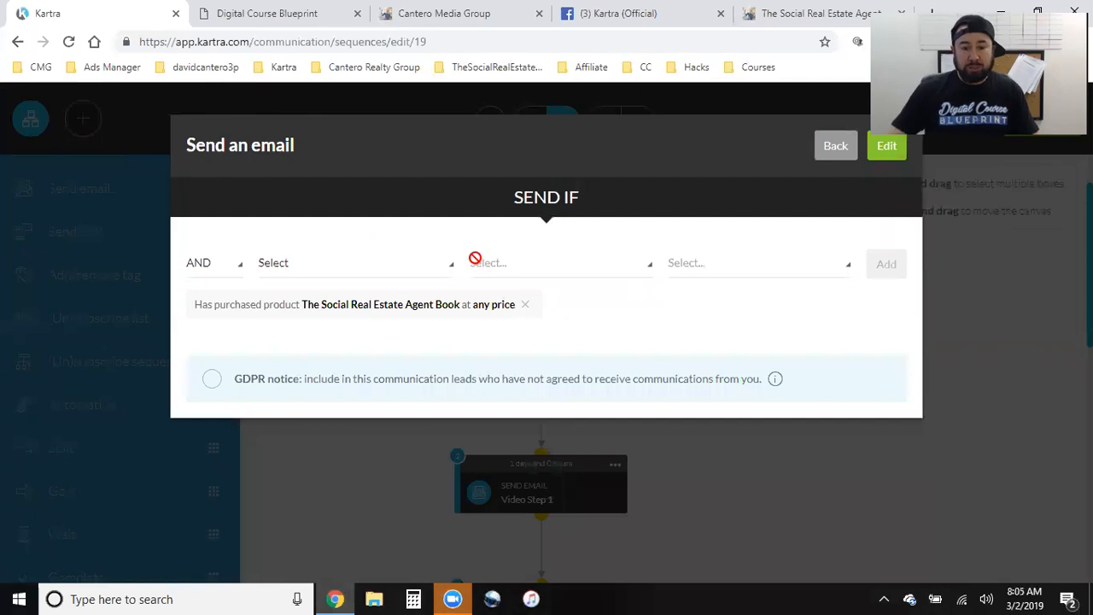
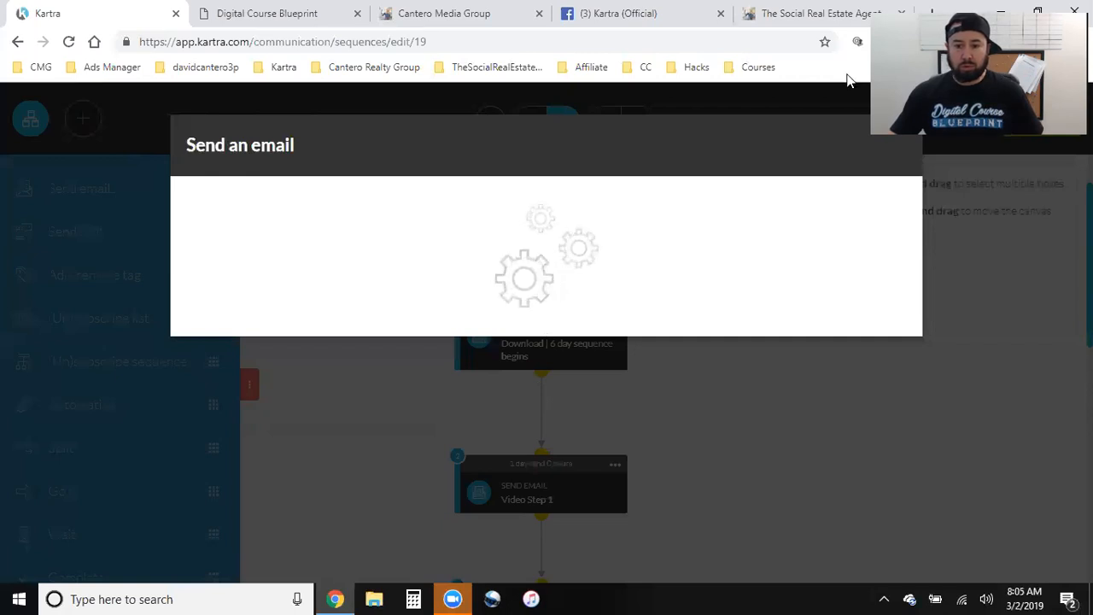
- Close The Social Real Estate Agent, Kartra (Official) and Digital Course Blueprint tabs, returning to Kartra
{"action": "left_click", "coordinate": [849, 8]}
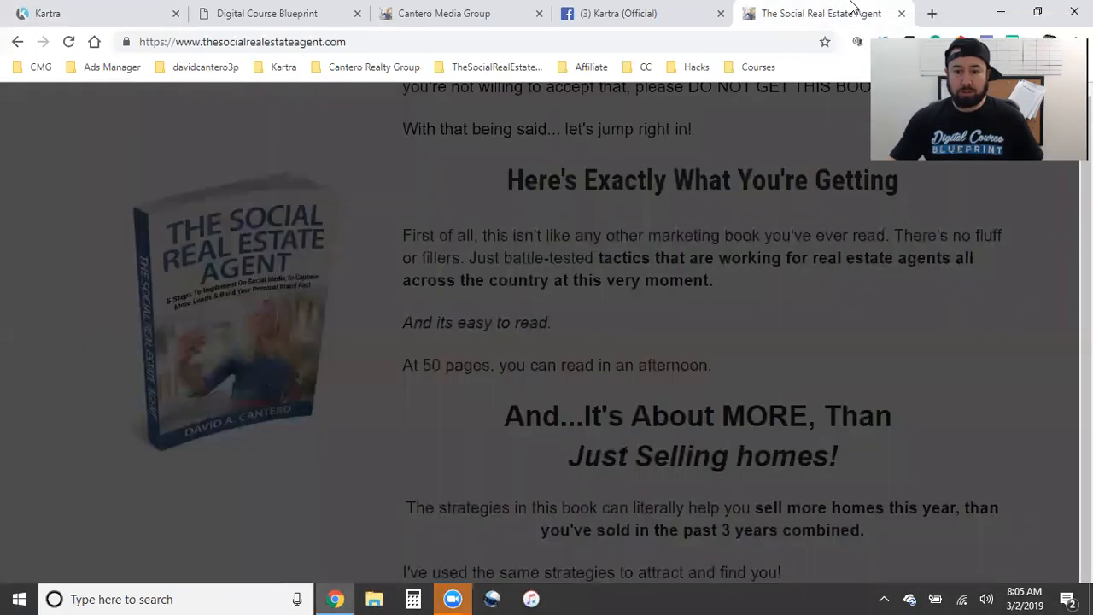
{"action": "key", "text": "ctrl+w"}
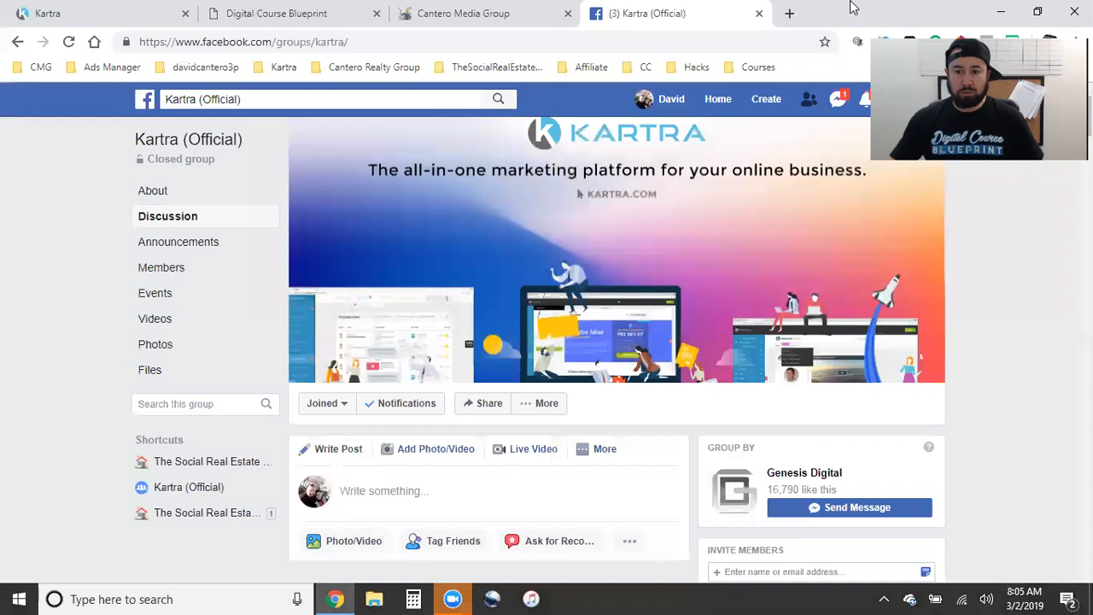
{"action": "left_click", "coordinate": [760, 13]}
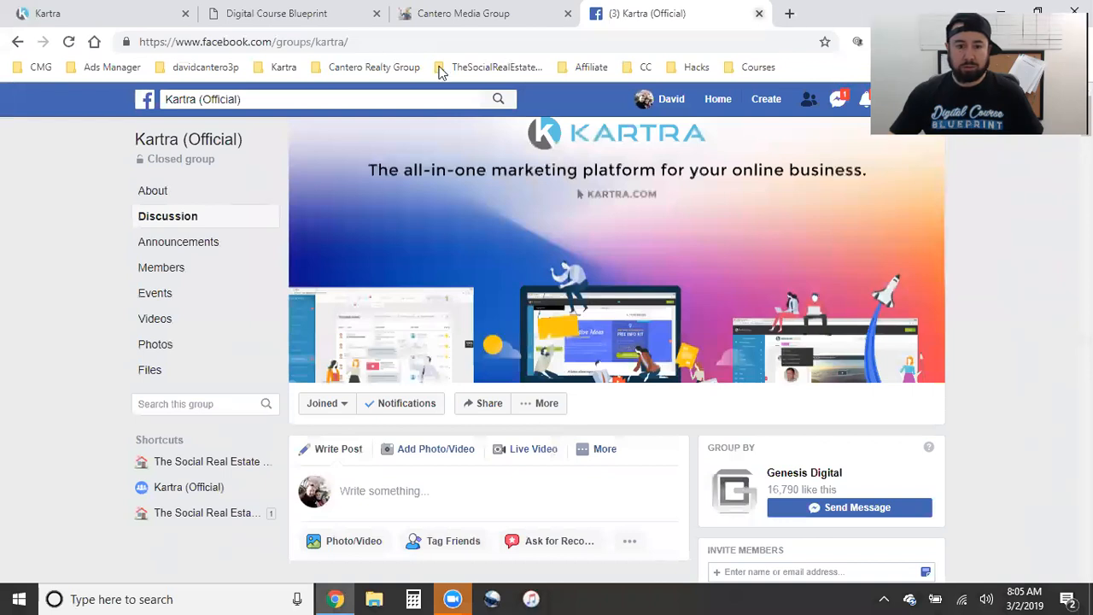
{"action": "left_click", "coordinate": [111, 7]}
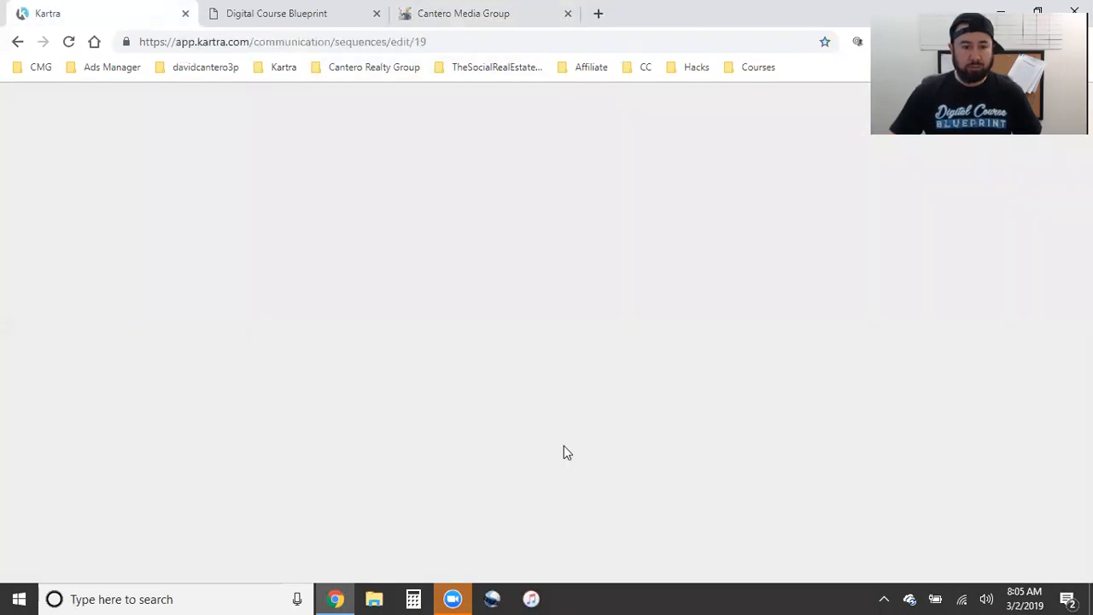
{"action": "left_click", "coordinate": [376, 14]}
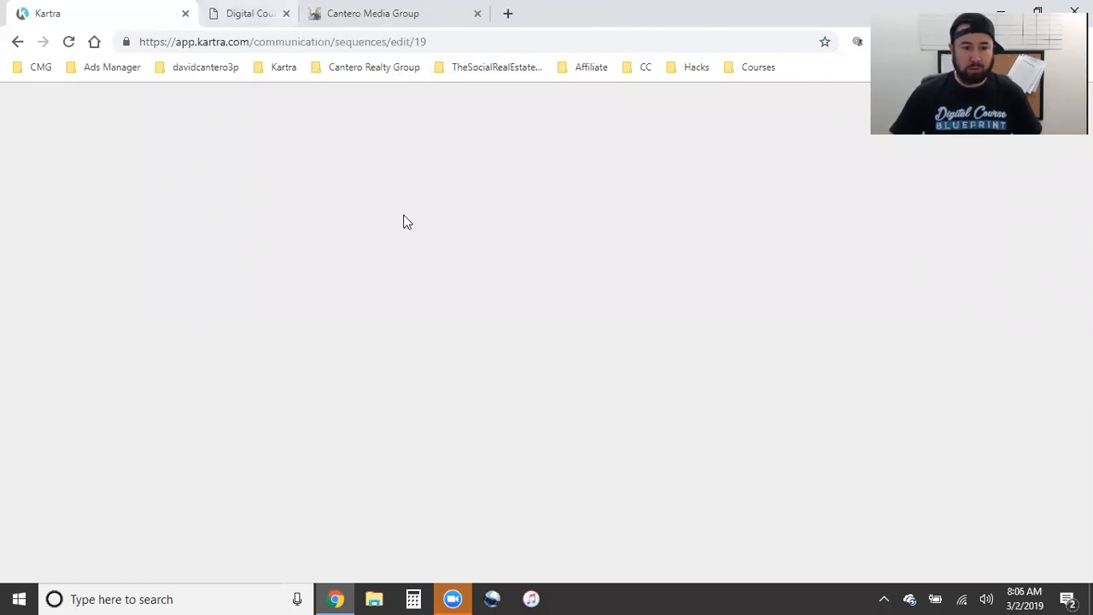
- Open the Chapter 4 email body from the Email content row of the Send an email dialog
{"action": "scroll", "coordinate": [737, 487], "scroll_direction": "down", "scroll_amount": 3}
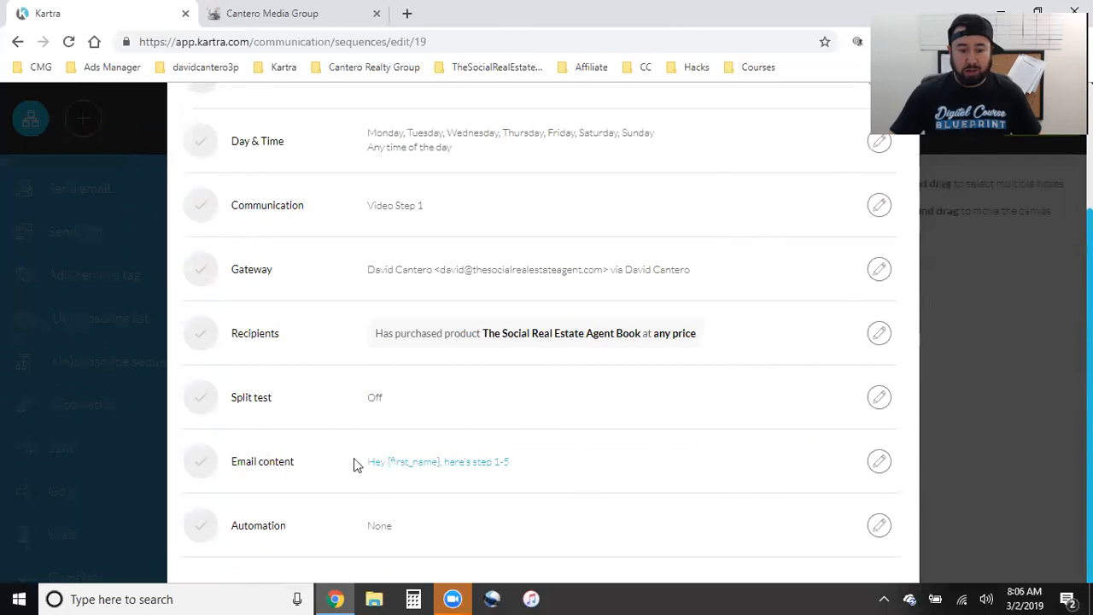
{"action": "left_click", "coordinate": [880, 463]}
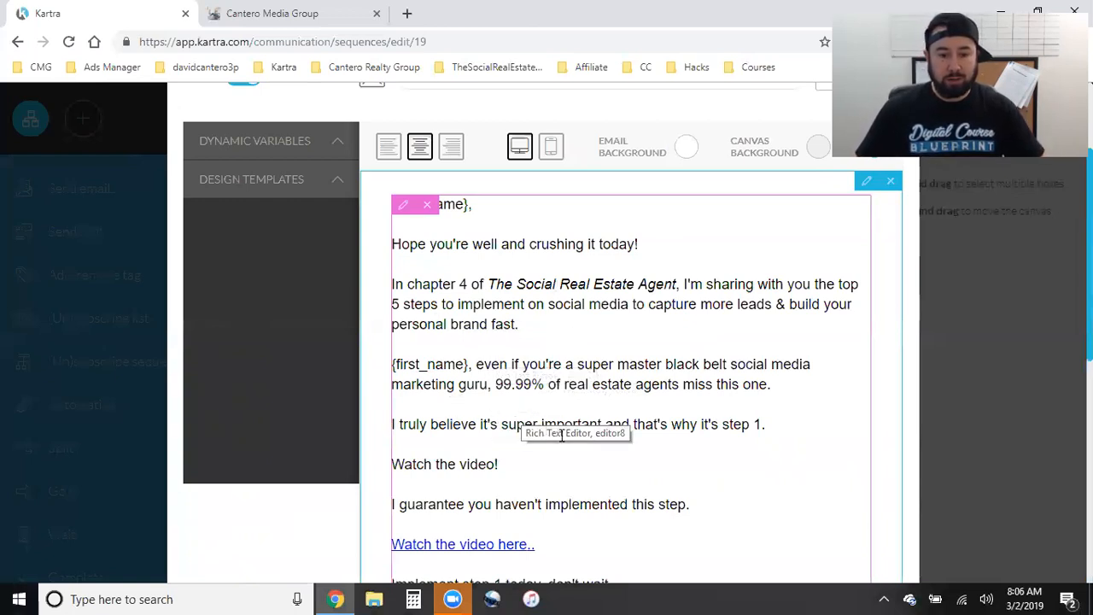
- Copy the {first_name} dynamic variable and open the first text block for editing
{"action": "left_click", "coordinate": [315, 152]}
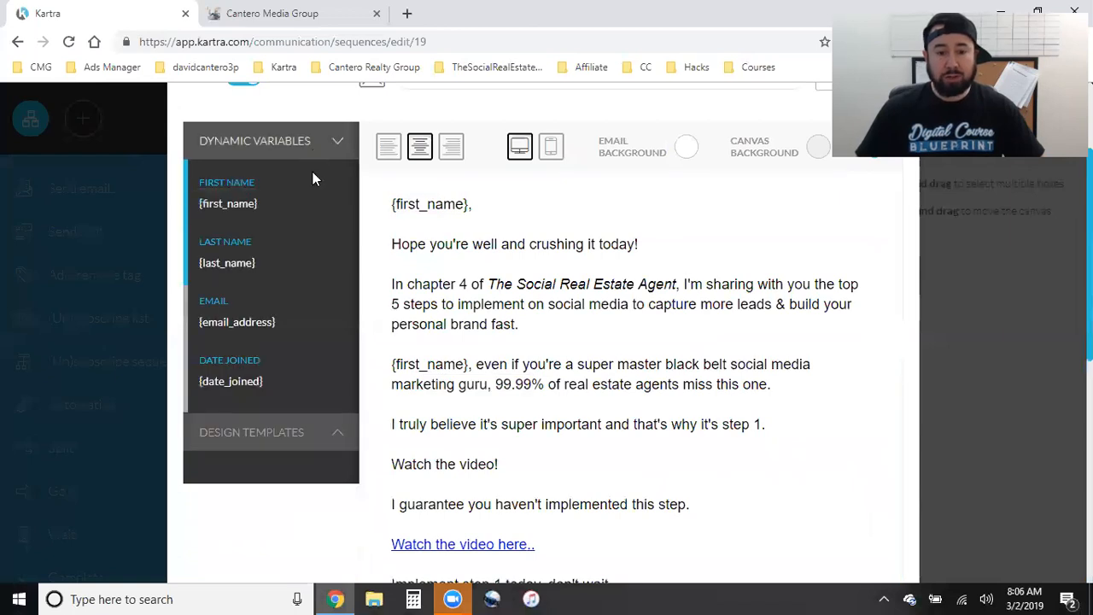
{"action": "left_click", "coordinate": [222, 203]}
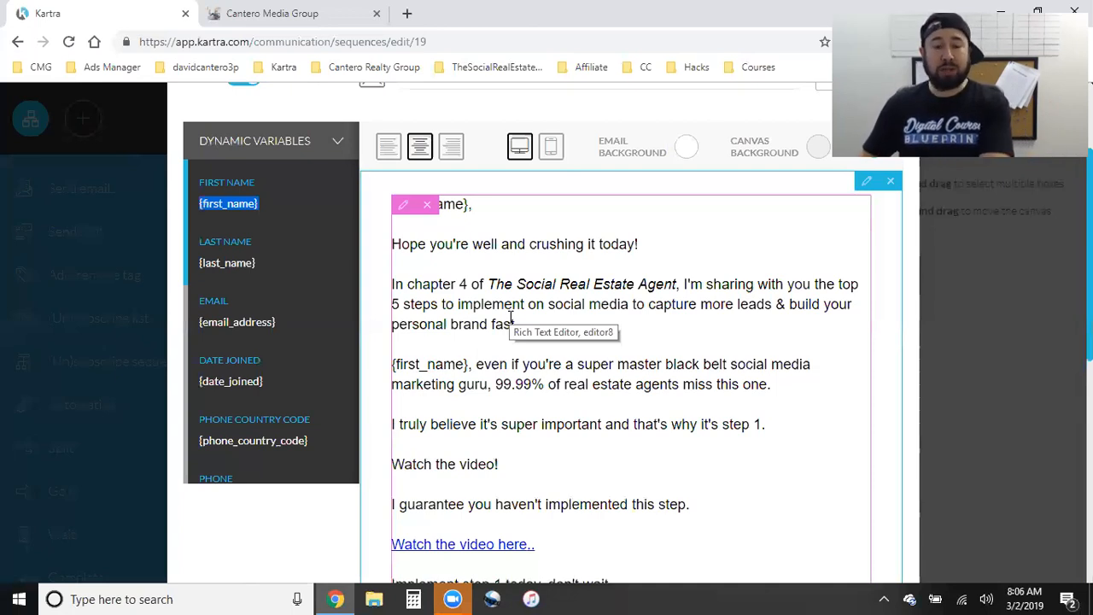
{"action": "left_click", "coordinate": [219, 205]}
{"action": "triple_click", "coordinate": [219, 205]}
{"action": "right_click", "coordinate": [221, 210]}
{"action": "left_click", "coordinate": [249, 218]}
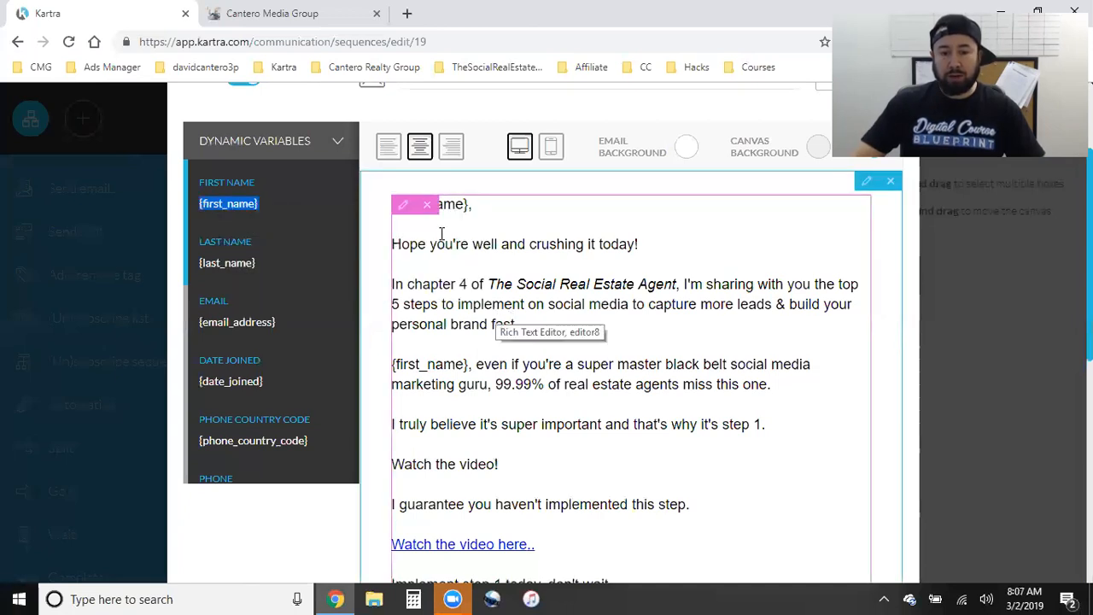
{"action": "left_click", "coordinate": [396, 209]}
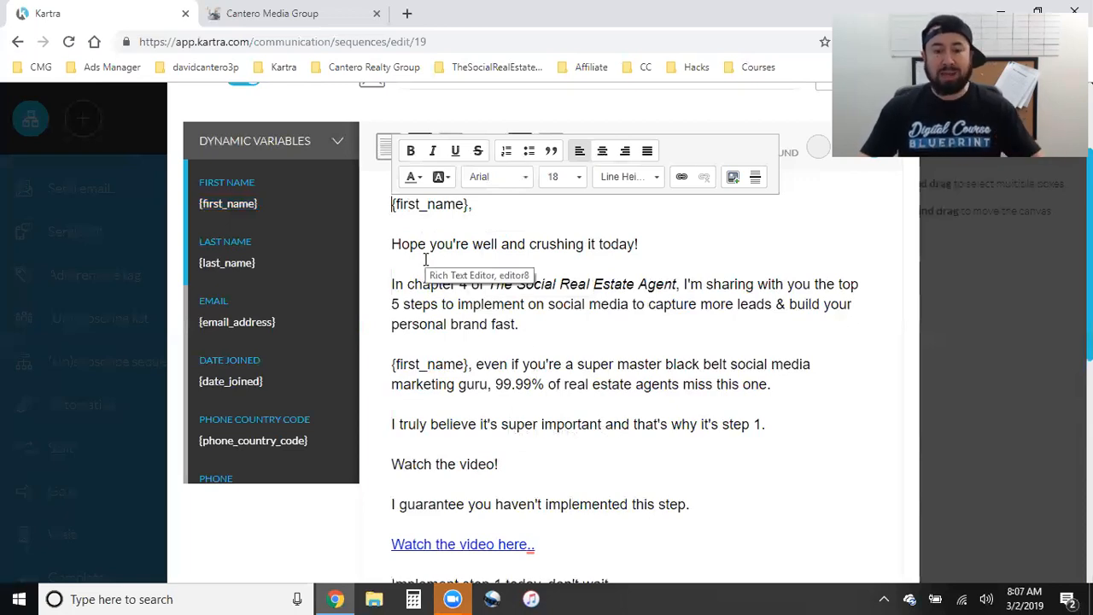
- Place the caret at the end of the first paragraph and collapse the dynamic variables list
{"action": "left_click", "coordinate": [598, 325]}
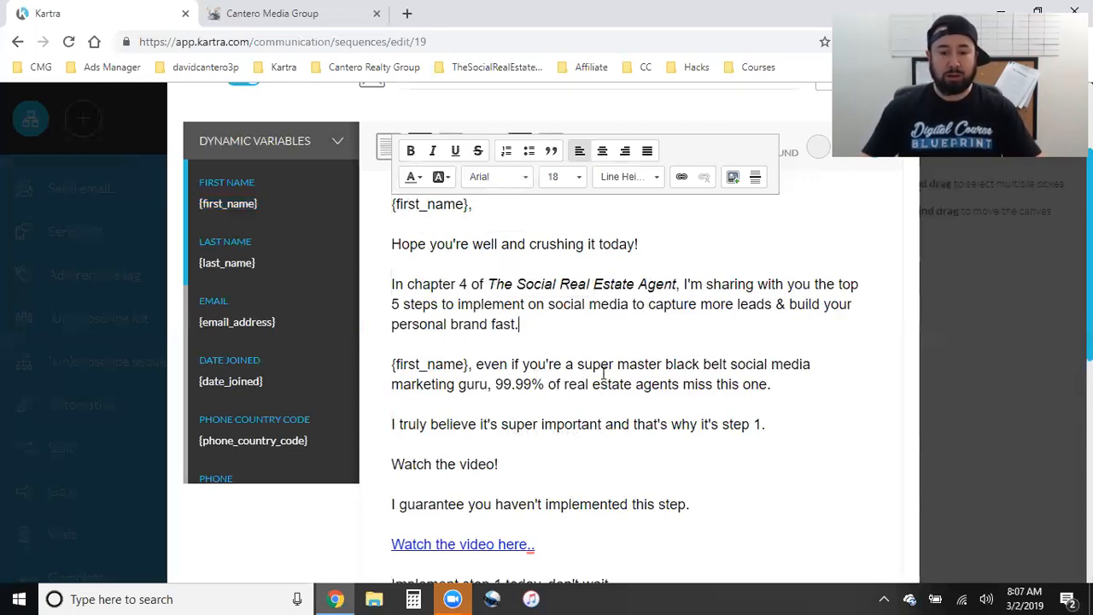
{"action": "left_click", "coordinate": [337, 153]}
{"action": "scroll", "coordinate": [307, 335], "scroll_direction": "up", "scroll_amount": 2}
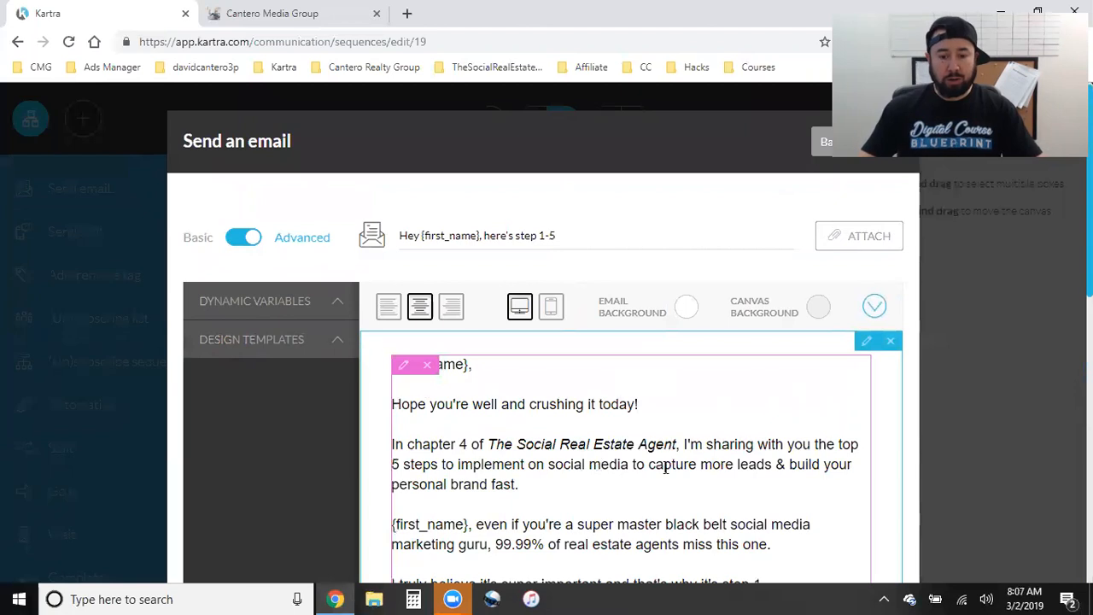
{"action": "scroll", "coordinate": [665, 467], "scroll_direction": "down", "scroll_amount": 2}
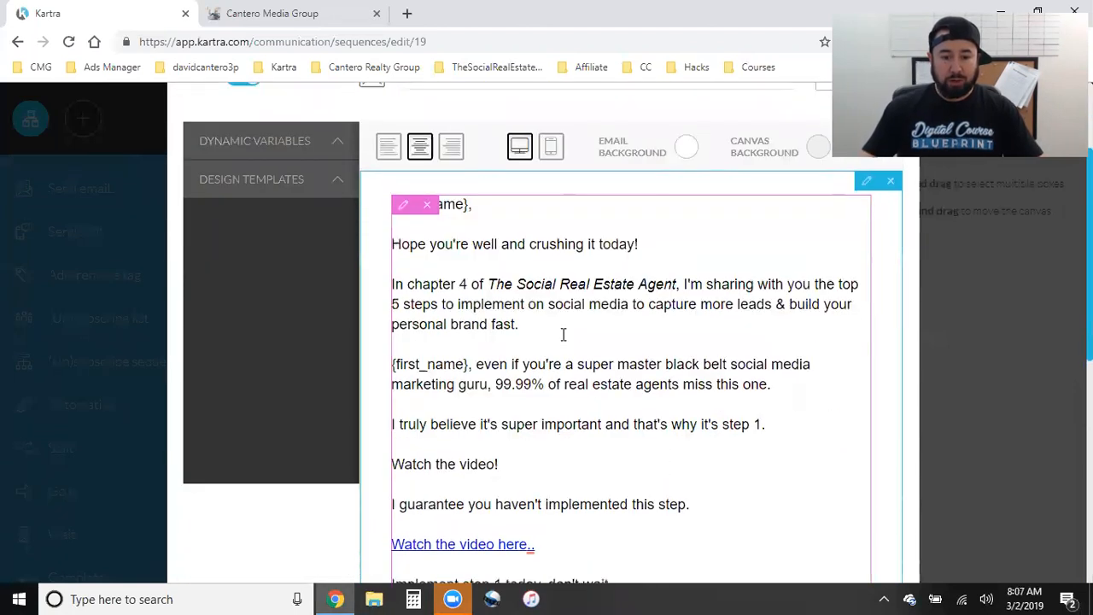
{"action": "scroll", "coordinate": [515, 402], "scroll_direction": "down", "scroll_amount": 2}
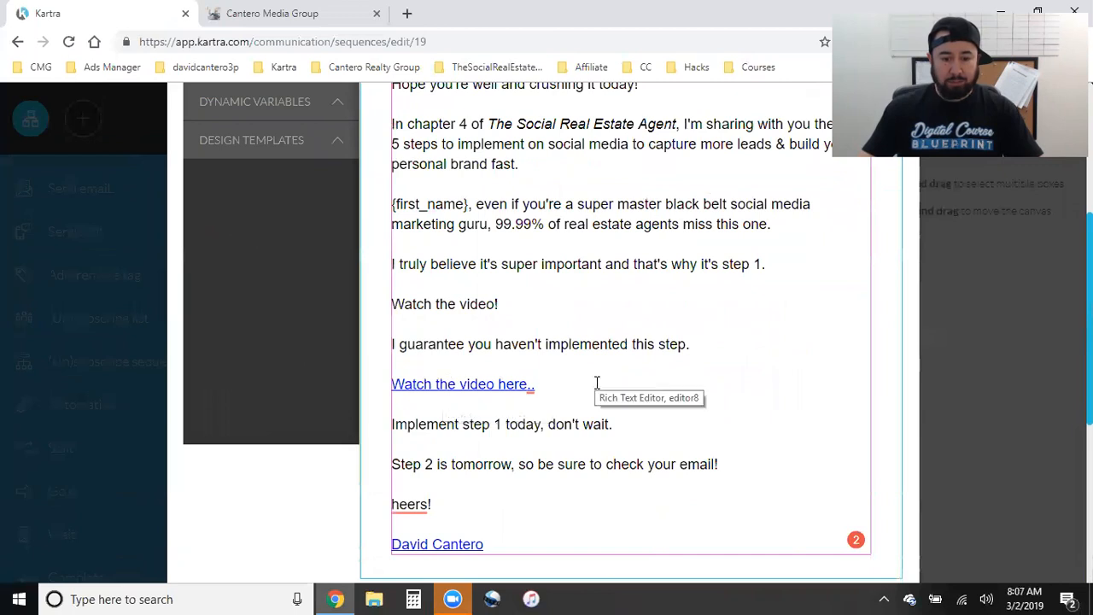
{"action": "scroll", "coordinate": [596, 390], "scroll_direction": "down", "scroll_amount": 1}
- Fix the sign-off 'heers!' to 'Cheers!' and select the embedded video block
{"action": "mouse_move", "coordinate": [407, 420]}
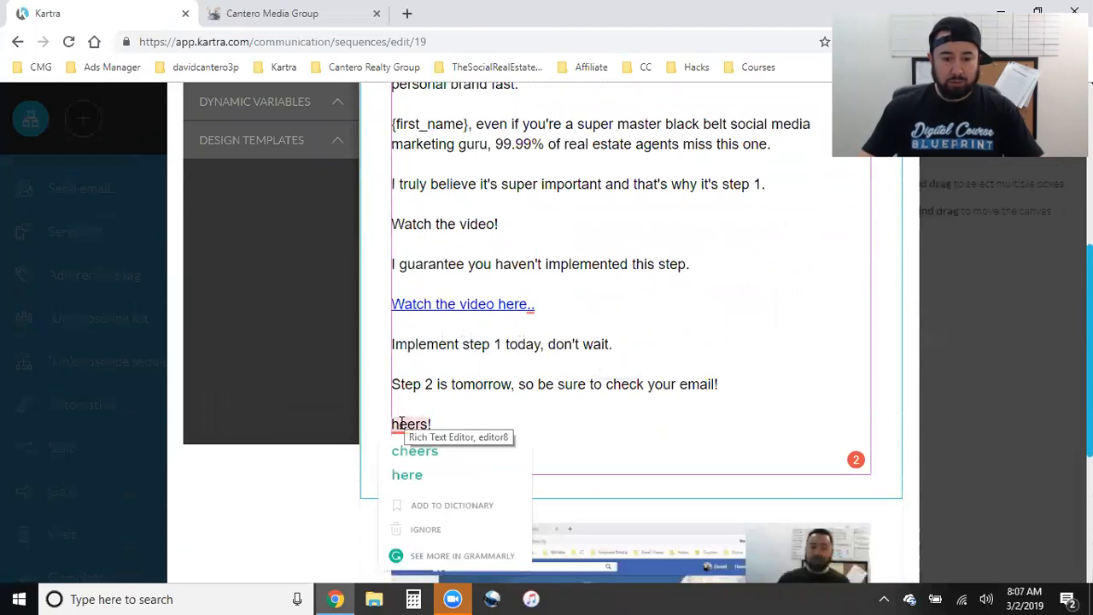
{"action": "left_click", "coordinate": [461, 430]}
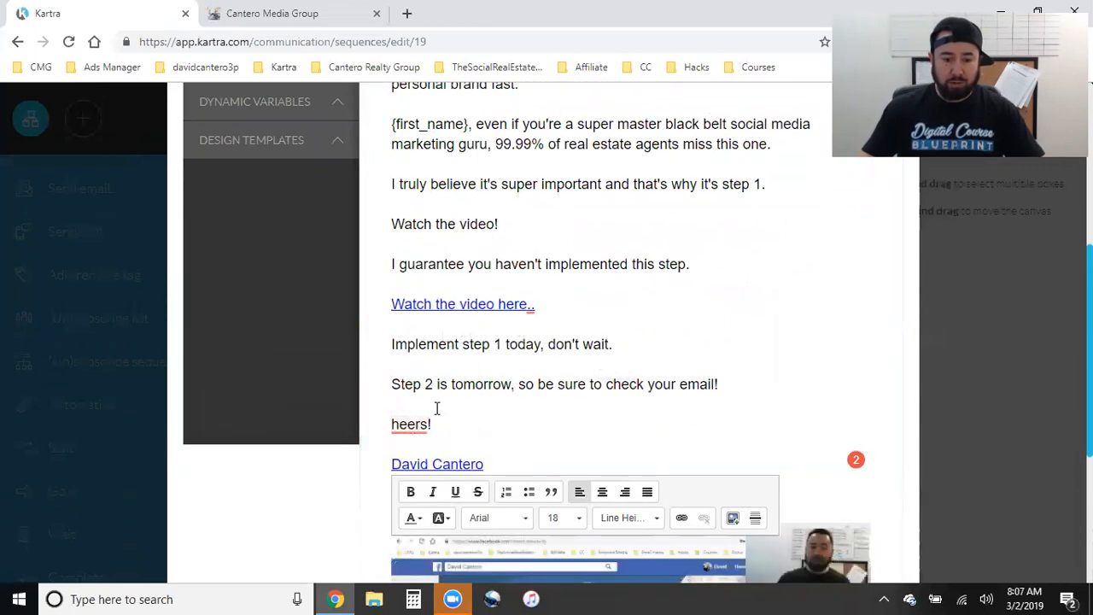
{"action": "key", "text": "Home"}
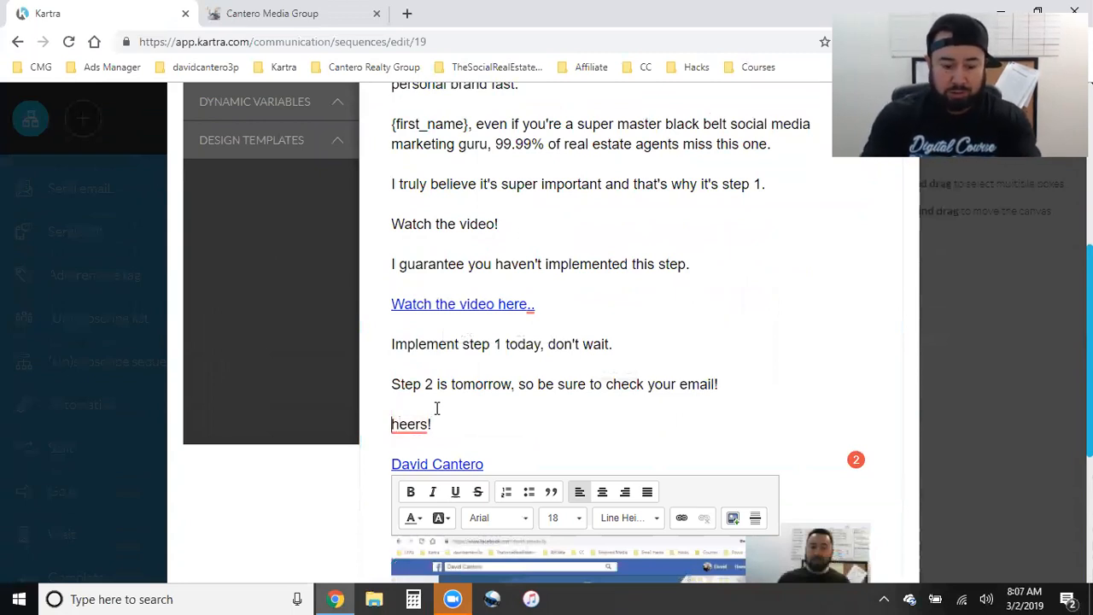
{"action": "type", "text": "C"}
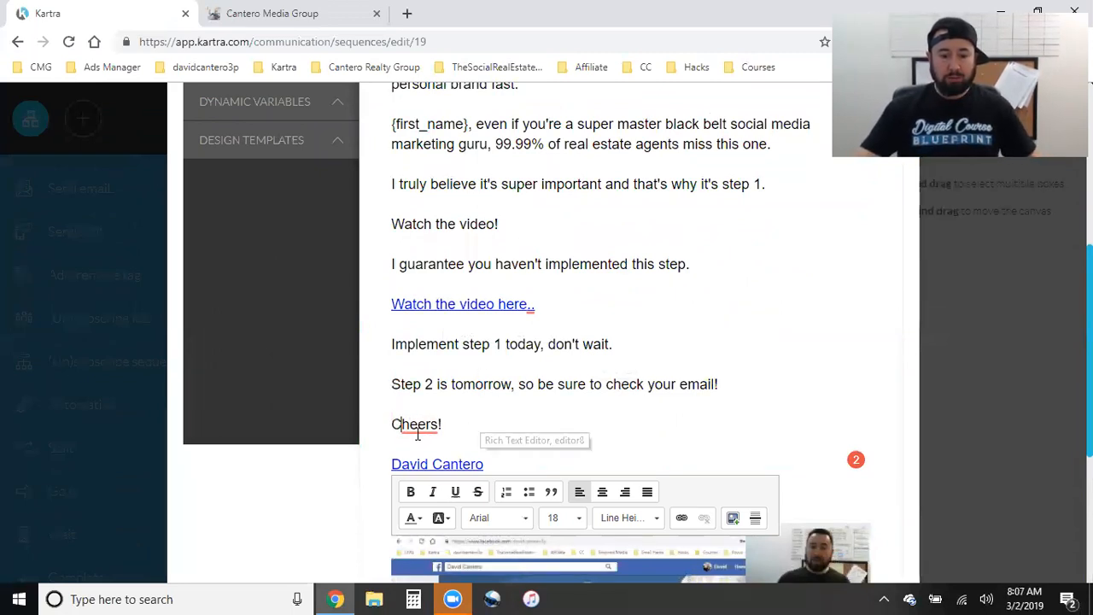
{"action": "left_click", "coordinate": [470, 434]}
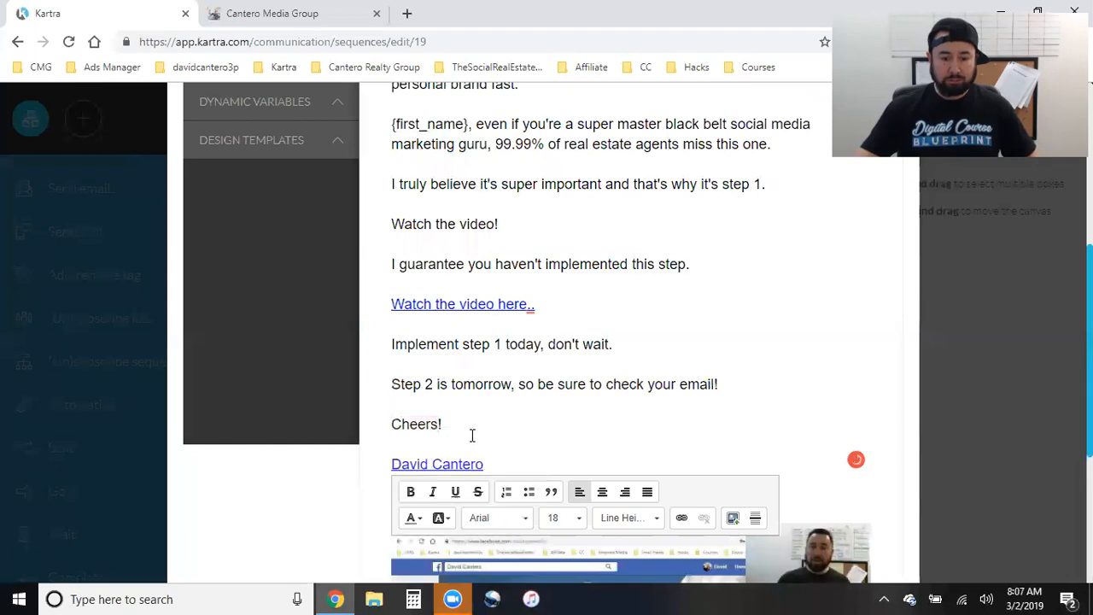
{"action": "scroll", "coordinate": [595, 405], "scroll_direction": "down", "scroll_amount": 3}
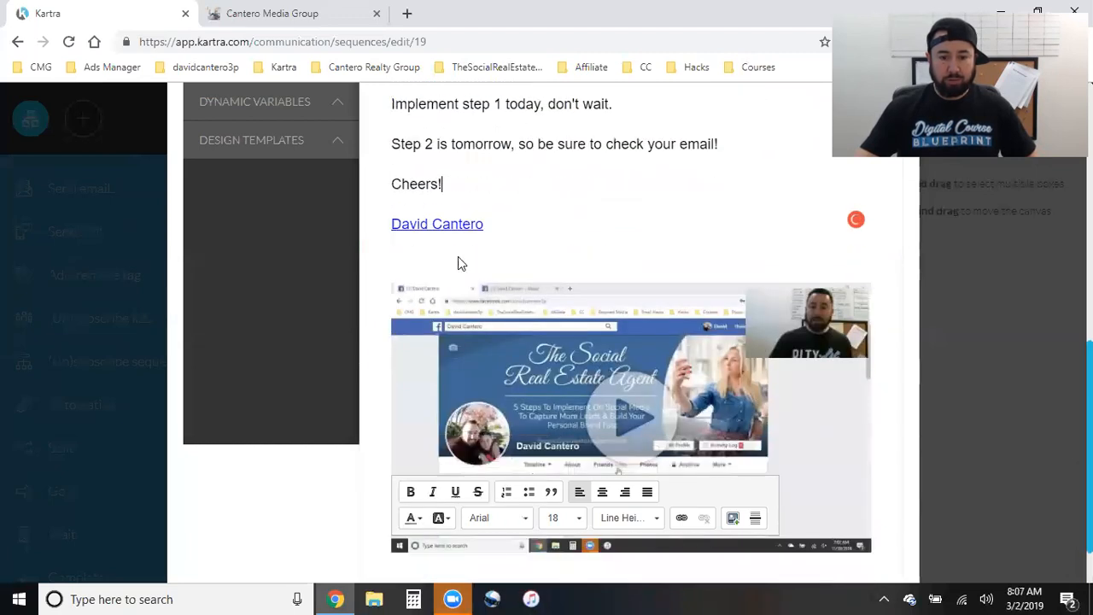
{"action": "scroll", "coordinate": [529, 325], "scroll_direction": "down", "scroll_amount": 2}
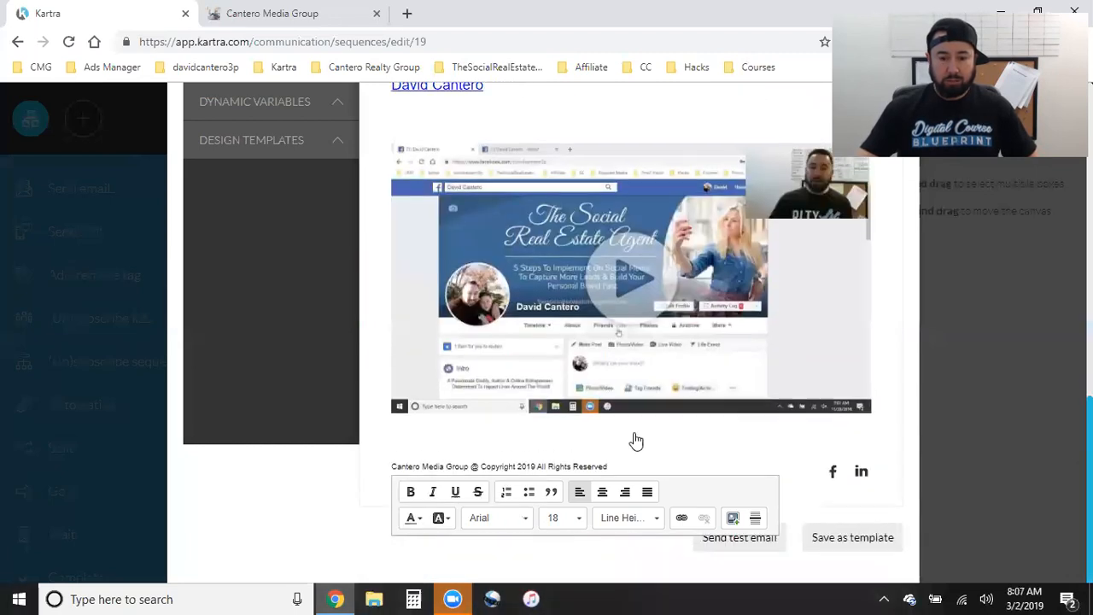
{"action": "scroll", "coordinate": [634, 439], "scroll_direction": "up", "scroll_amount": 2}
{"action": "left_click", "coordinate": [504, 393]}
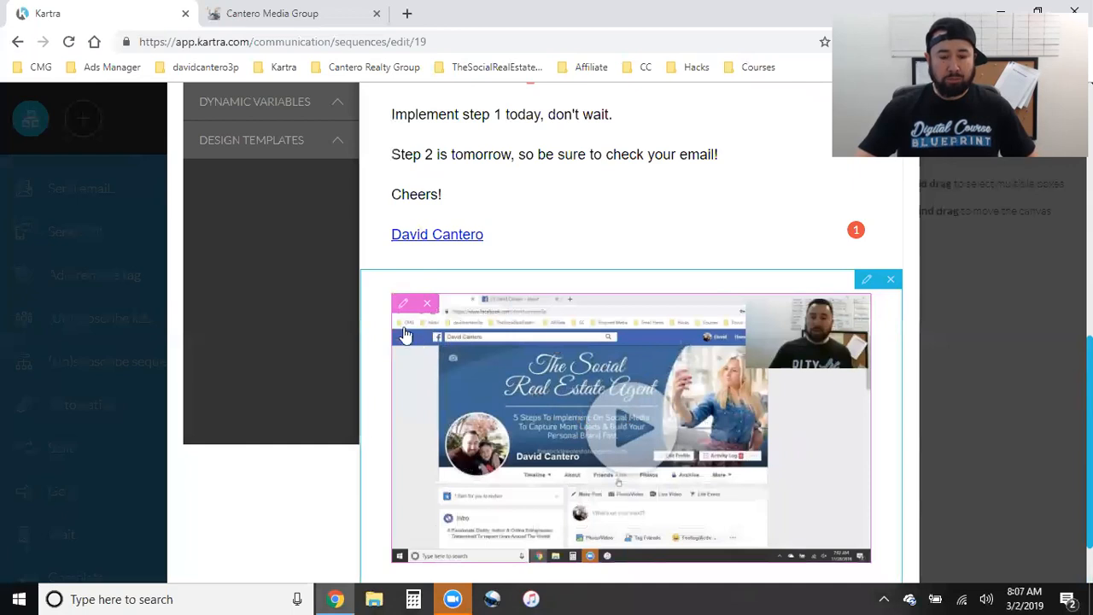
- Choose the Email Sequence video category and embed the Step 1 video in the email
{"action": "left_click", "coordinate": [404, 306]}
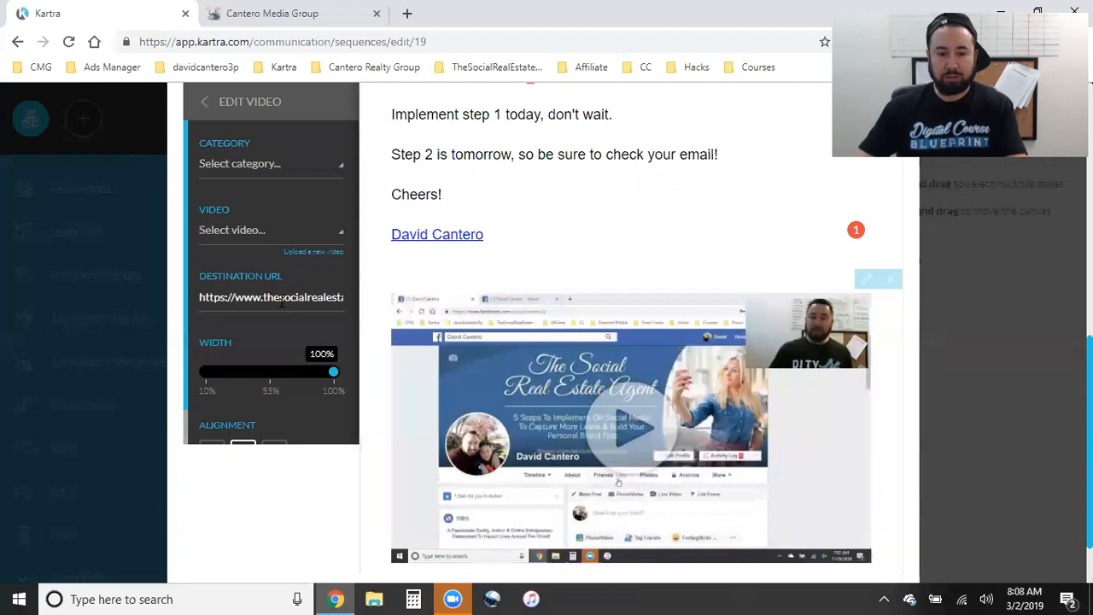
{"action": "scroll", "coordinate": [235, 199], "scroll_direction": "up", "scroll_amount": 2}
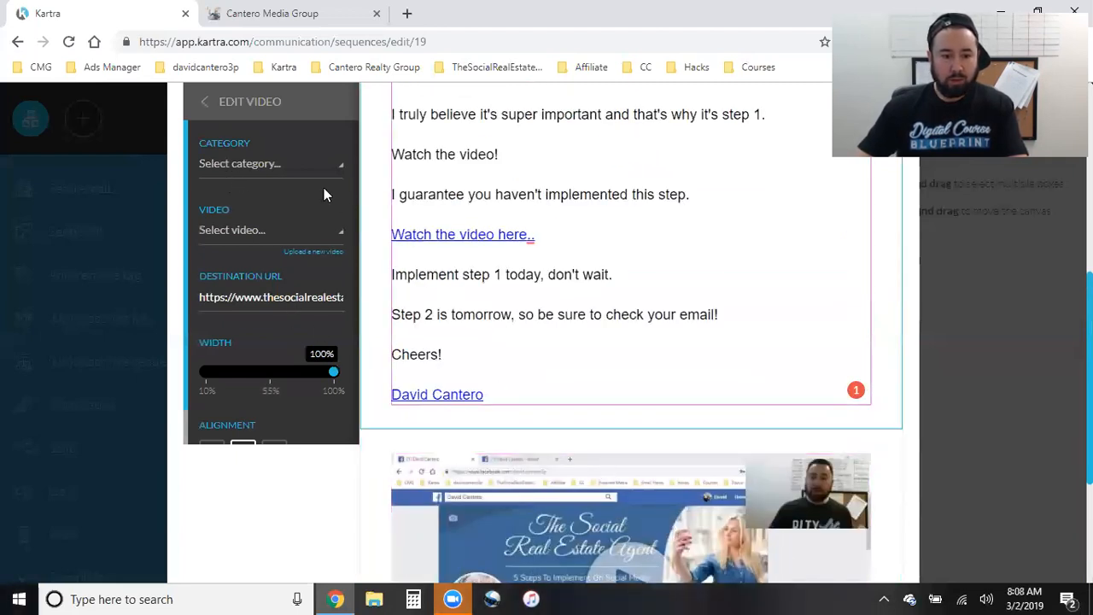
{"action": "left_click", "coordinate": [299, 167]}
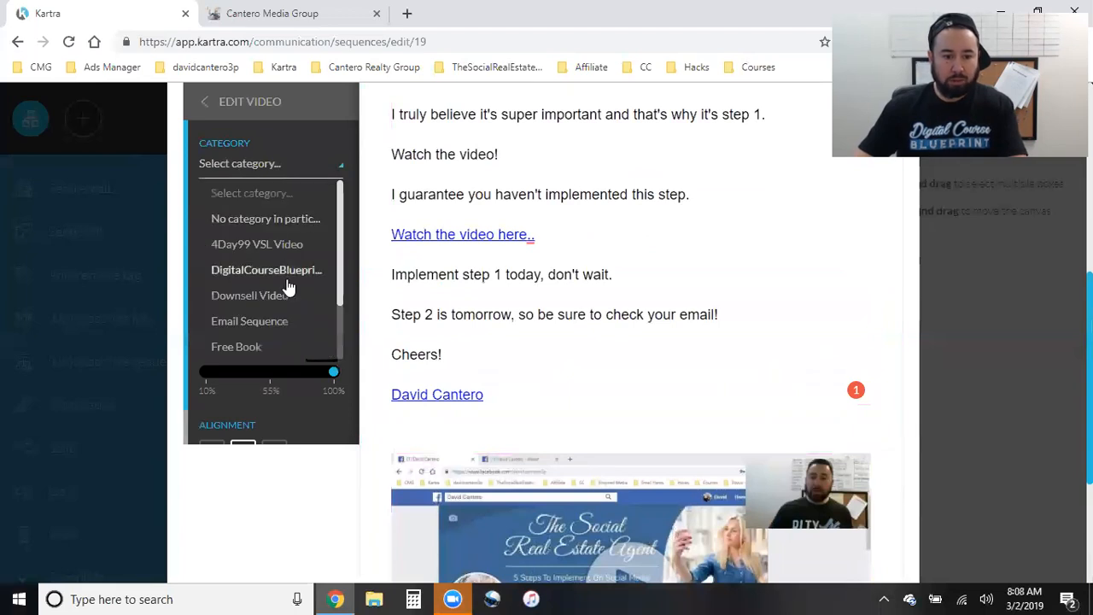
{"action": "scroll", "coordinate": [281, 282], "scroll_direction": "down", "scroll_amount": 1}
{"action": "scroll", "coordinate": [266, 286], "scroll_direction": "up", "scroll_amount": 4}
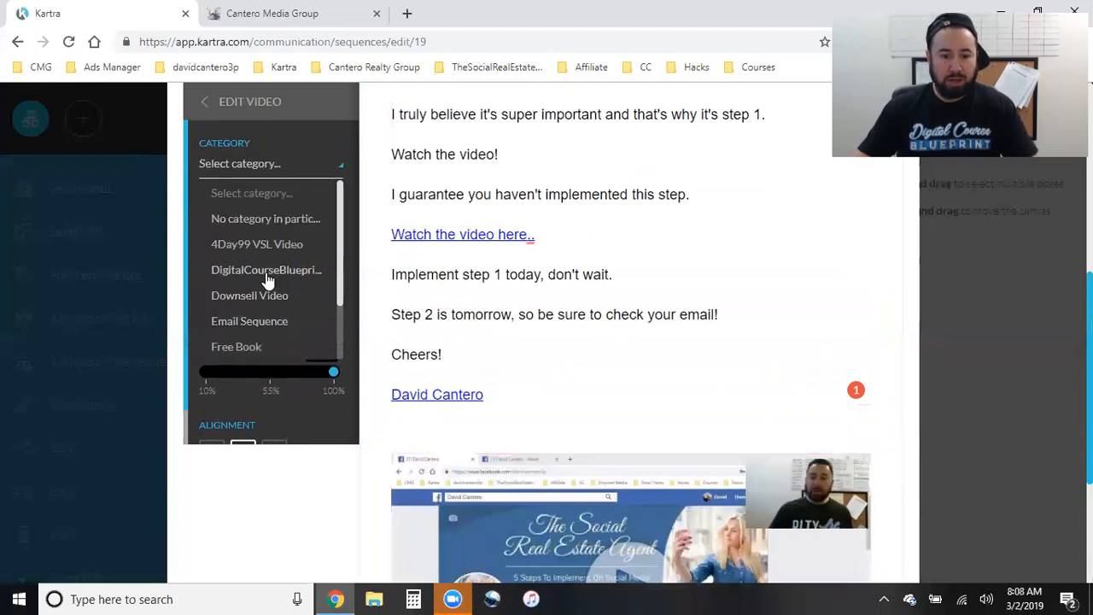
{"action": "scroll", "coordinate": [684, 407], "scroll_direction": "down", "scroll_amount": 5}
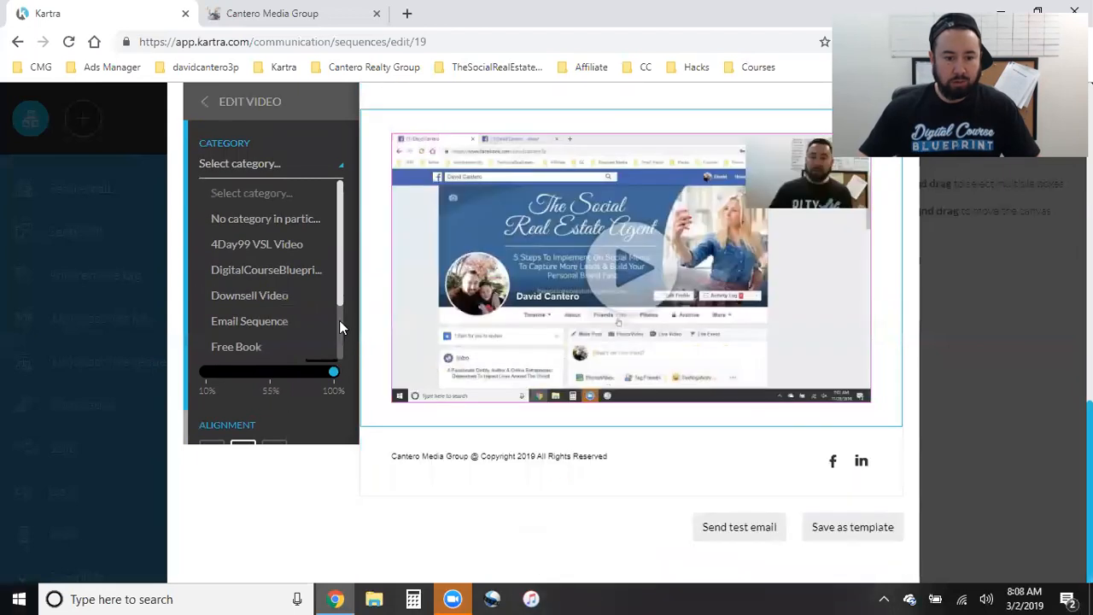
{"action": "left_click", "coordinate": [249, 323]}
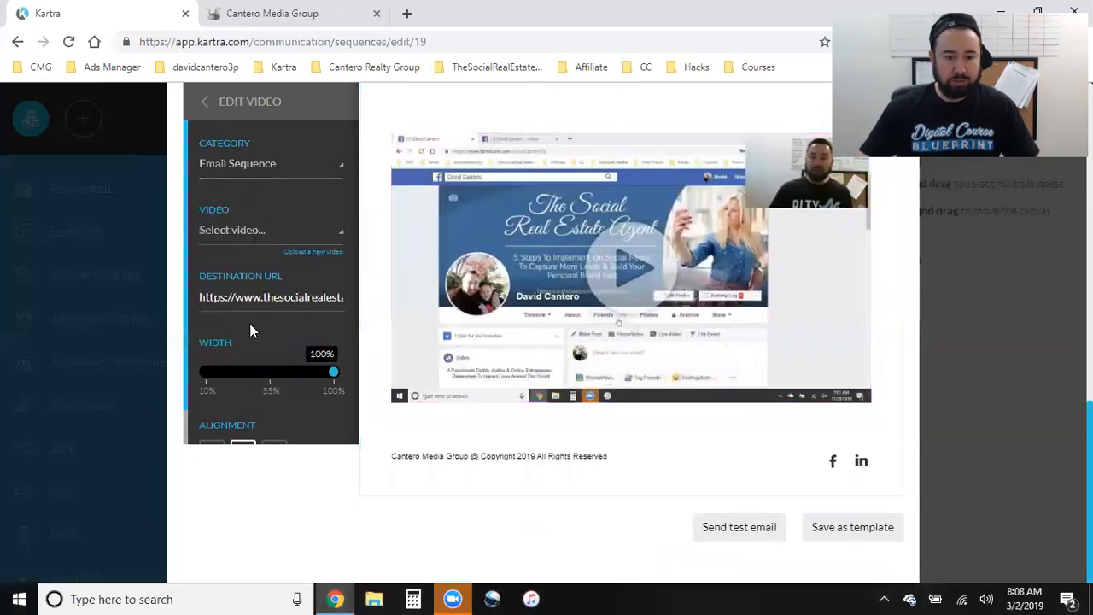
{"action": "left_click", "coordinate": [247, 244]}
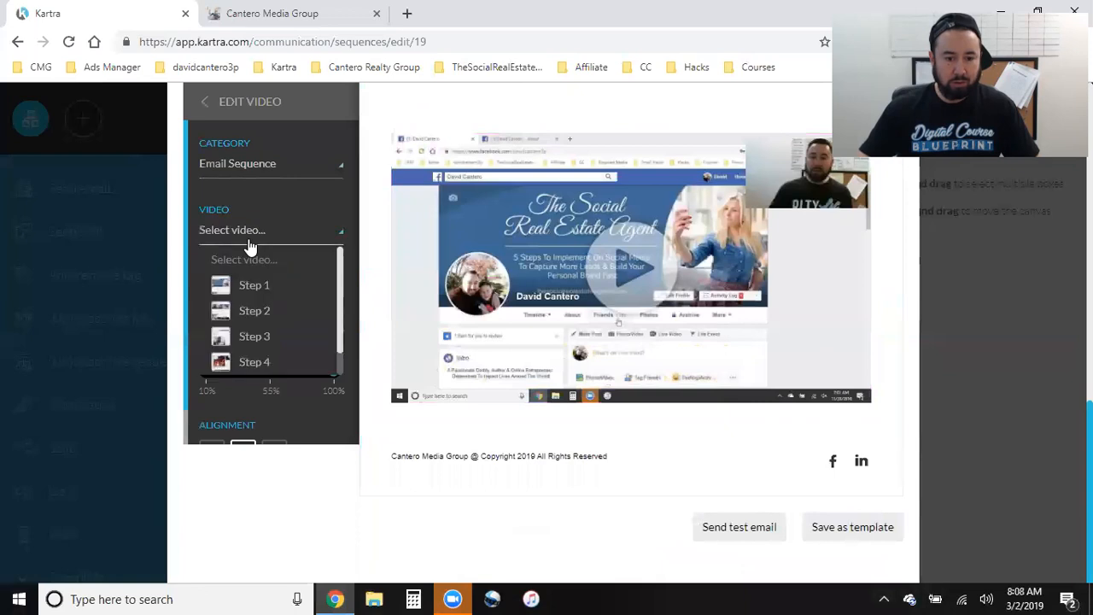
{"action": "left_click", "coordinate": [245, 292]}
- Review the Step 1 video settings at 100% width and reopen the category list
{"action": "scroll", "coordinate": [558, 397], "scroll_direction": "up", "scroll_amount": 5}
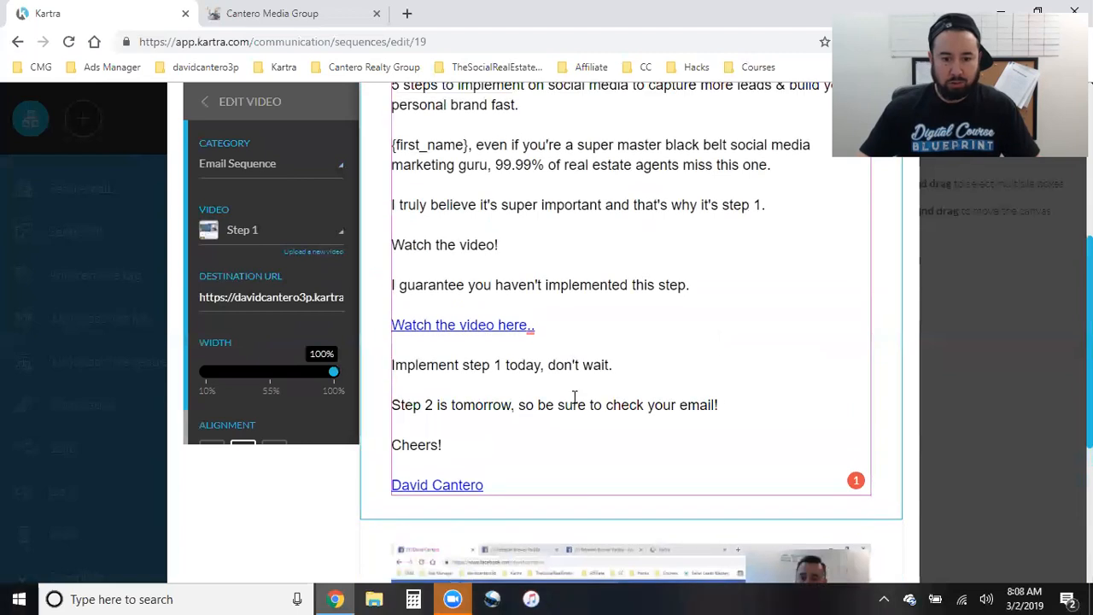
{"action": "scroll", "coordinate": [574, 397], "scroll_direction": "up", "scroll_amount": 3}
{"action": "scroll", "coordinate": [575, 357], "scroll_direction": "down", "scroll_amount": 3}
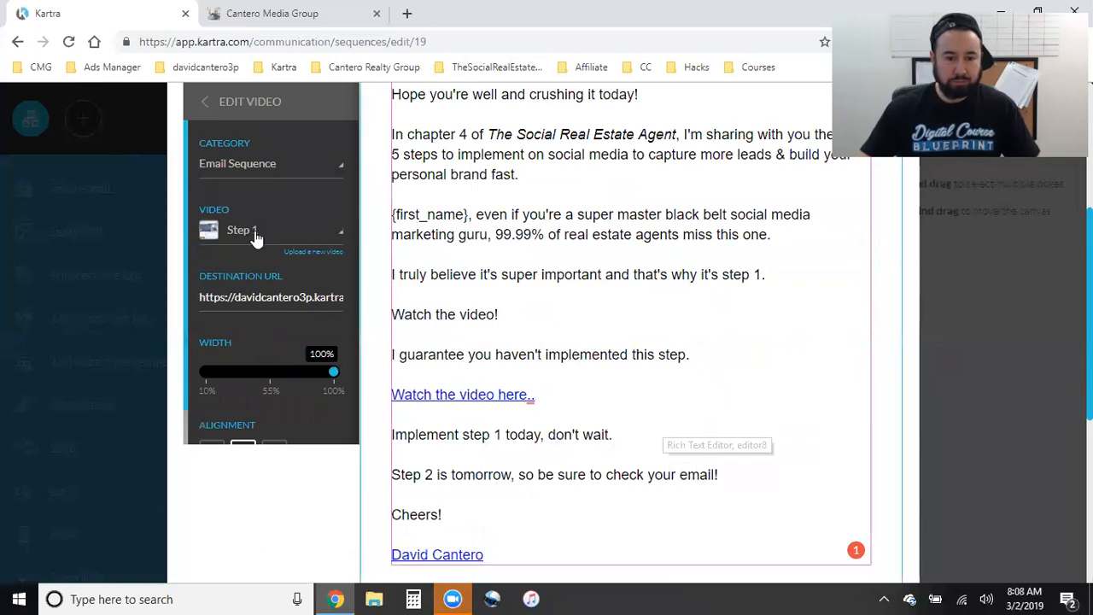
{"action": "scroll", "coordinate": [666, 457], "scroll_direction": "down", "scroll_amount": 3}
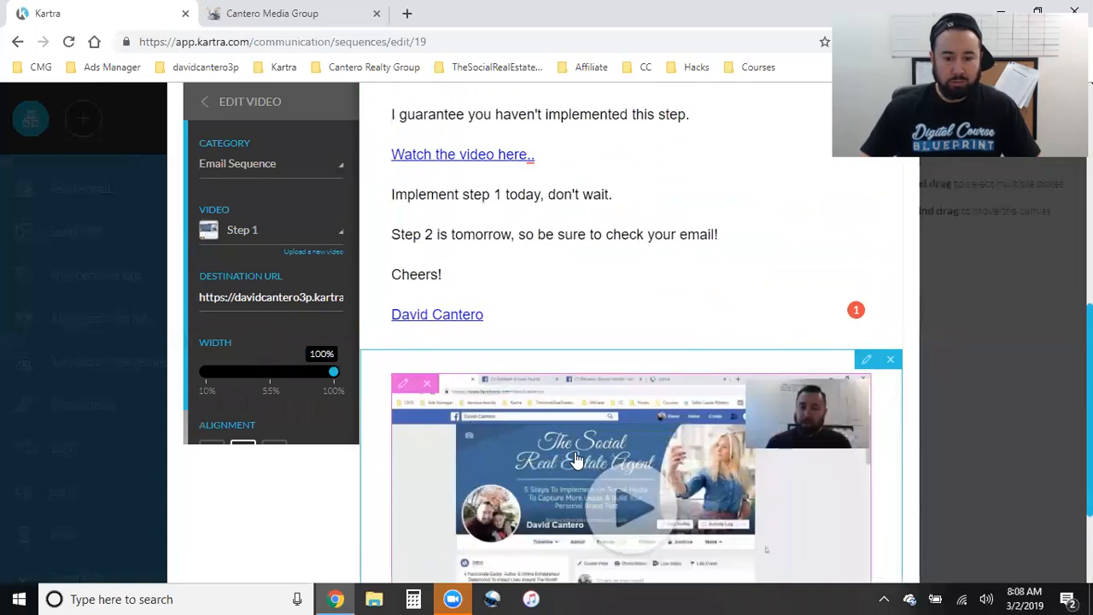
{"action": "scroll", "coordinate": [577, 459], "scroll_direction": "down", "scroll_amount": 2}
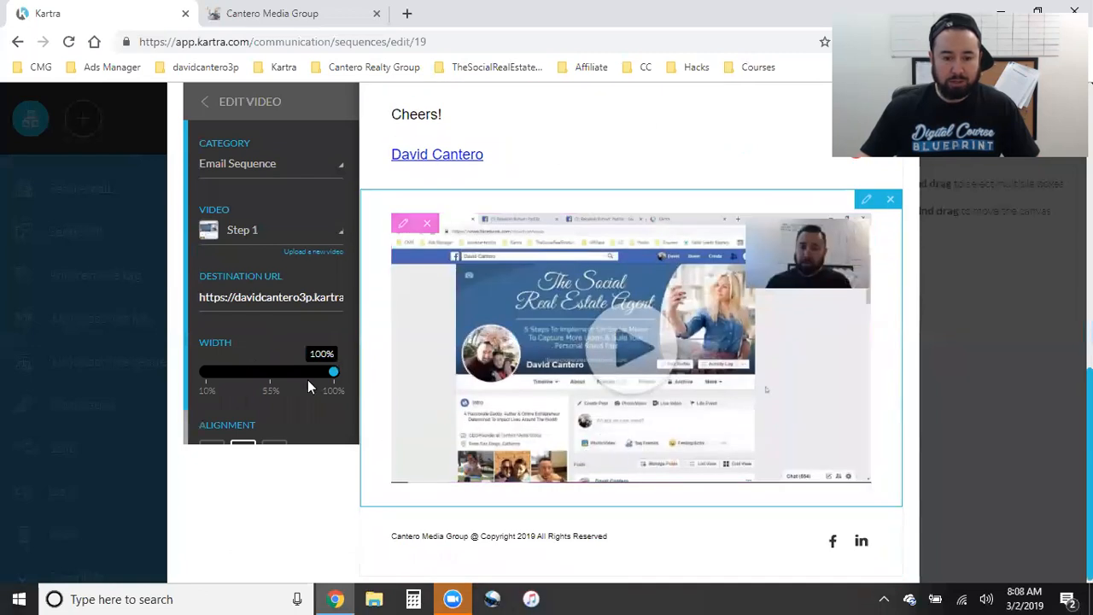
{"action": "scroll", "coordinate": [299, 382], "scroll_direction": "up", "scroll_amount": 1}
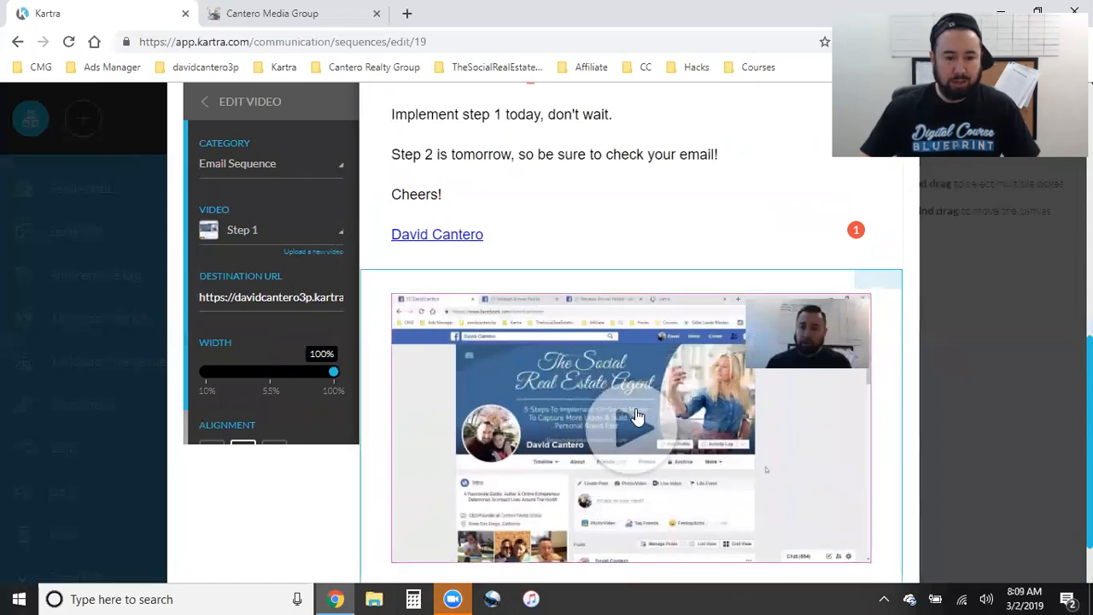
{"action": "left_click", "coordinate": [289, 171]}
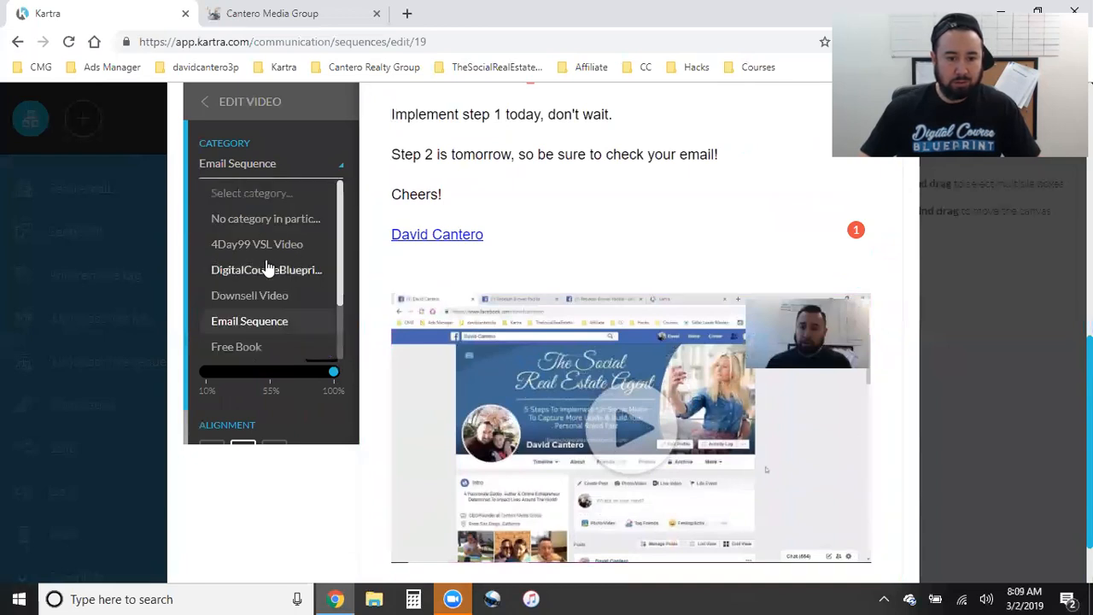
- Send a test of the Step 1 email to the autofilled address and close the confirmation
{"action": "left_click", "coordinate": [606, 202]}
{"action": "scroll", "coordinate": [639, 307], "scroll_direction": "down", "scroll_amount": 2}
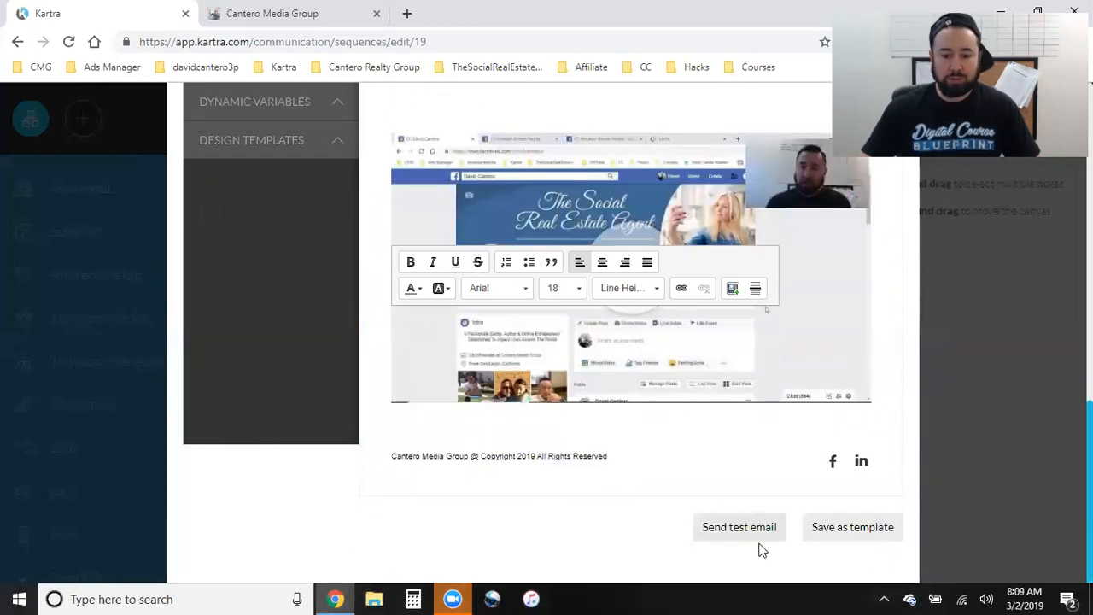
{"action": "left_click", "coordinate": [687, 534]}
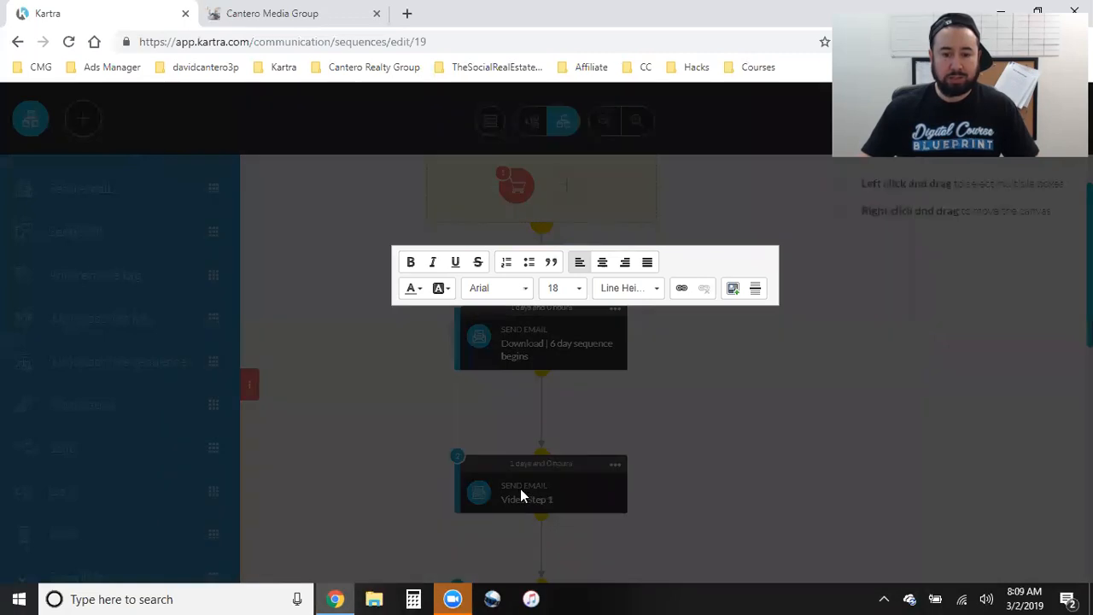
{"action": "left_click", "coordinate": [432, 252]}
{"action": "left_click", "coordinate": [432, 273]}
{"action": "left_click", "coordinate": [667, 149]}
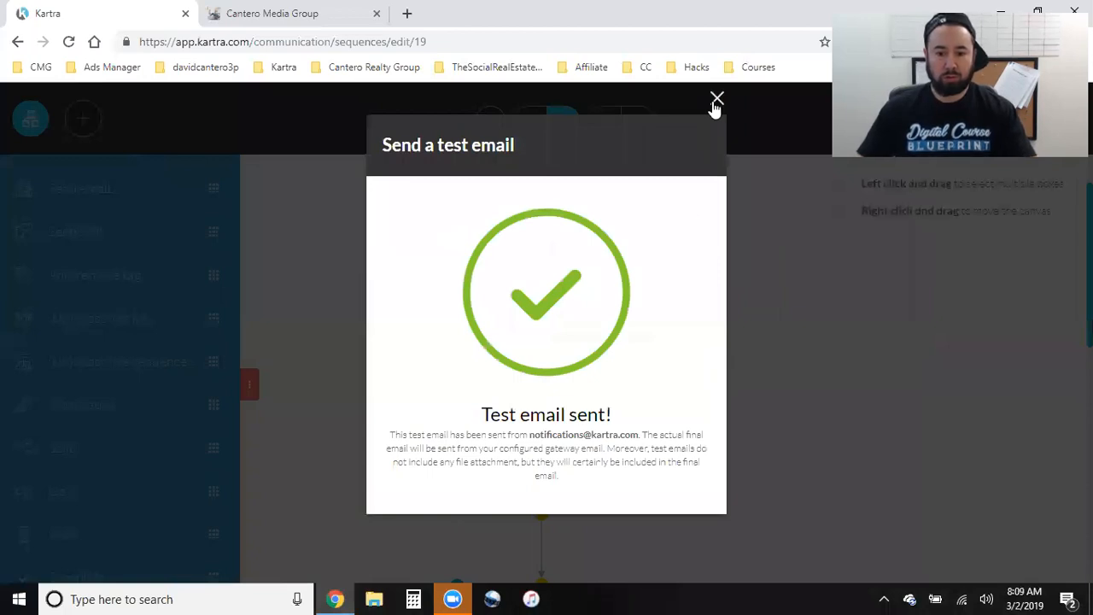
{"action": "left_click", "coordinate": [778, 386]}
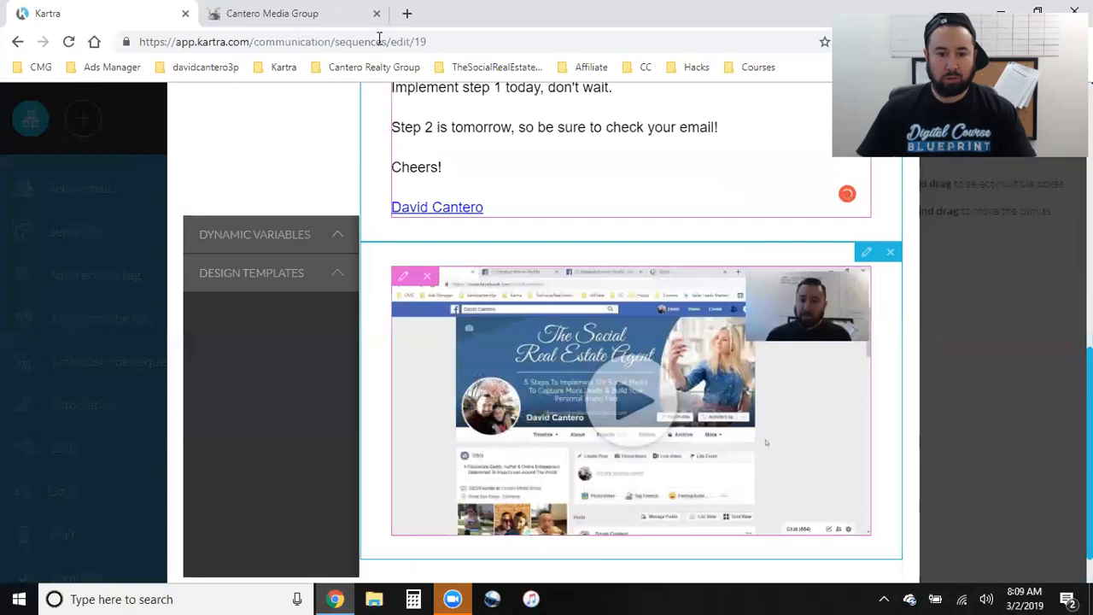
- Open a new tab and switch to the second Google account to reach its Gmail inbox
{"action": "key", "text": "ctrl+t"}
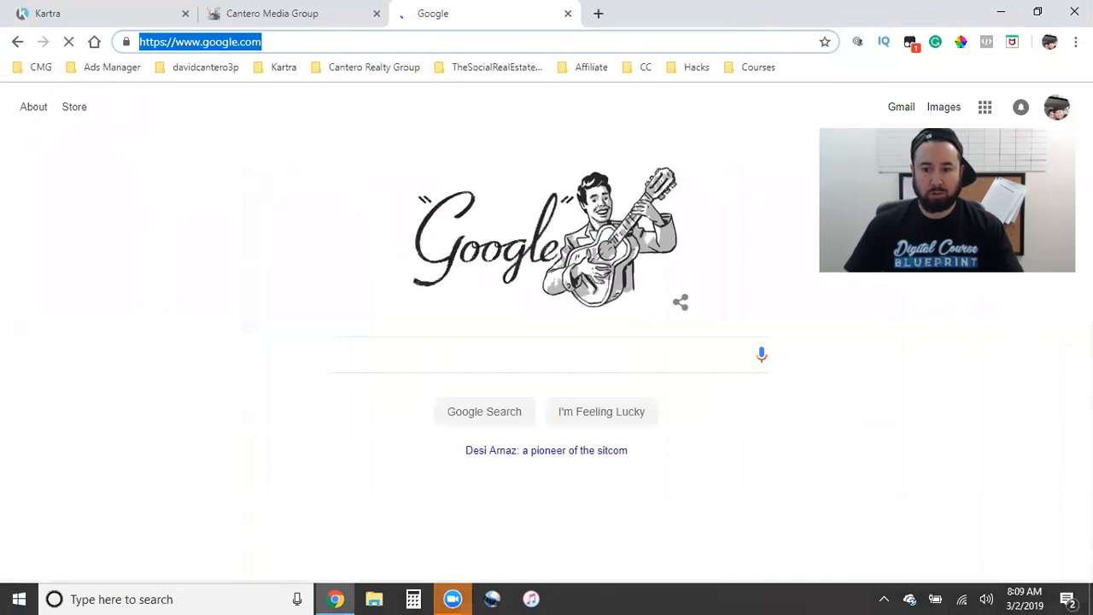
{"action": "left_click", "coordinate": [1057, 110]}
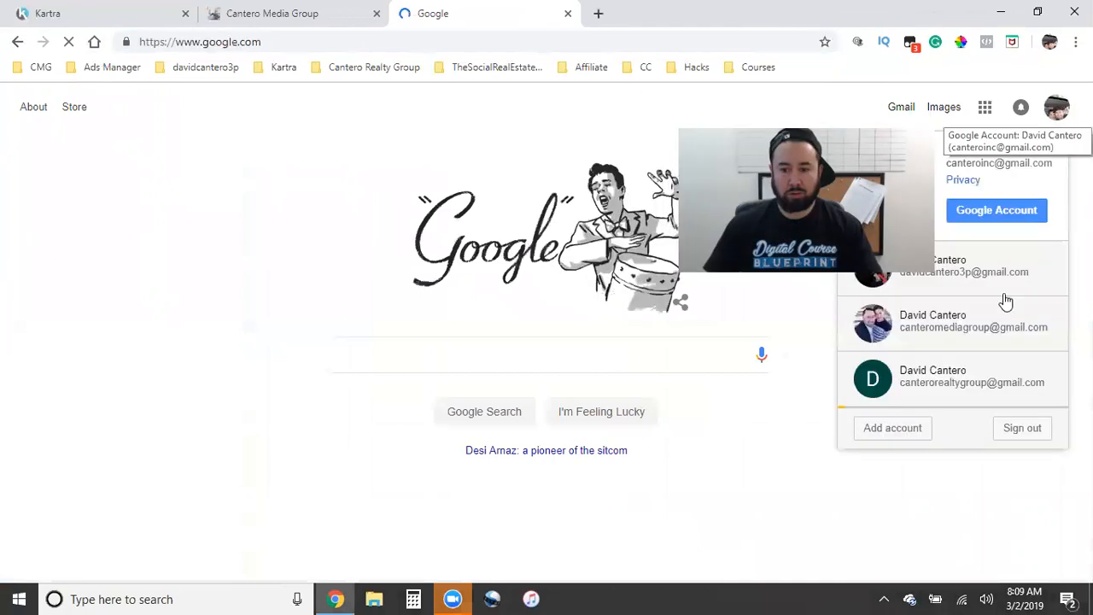
{"action": "left_click", "coordinate": [1011, 274]}
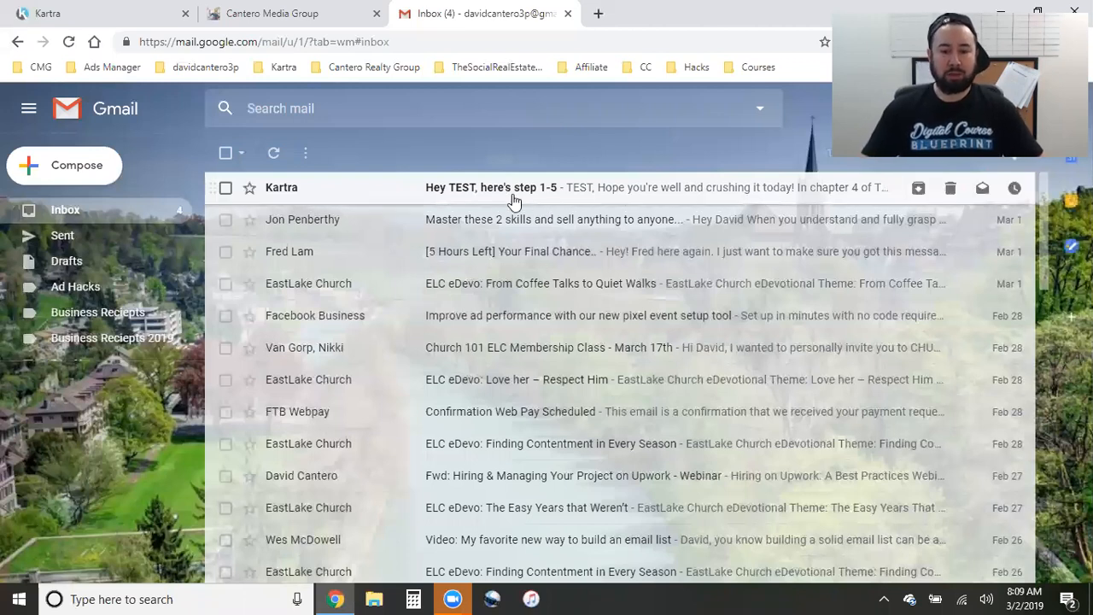
- Open the 'Hey TEST, here's step 1-5' email, follow its video to the Step 1 page, and close it
{"action": "left_click", "coordinate": [527, 195]}
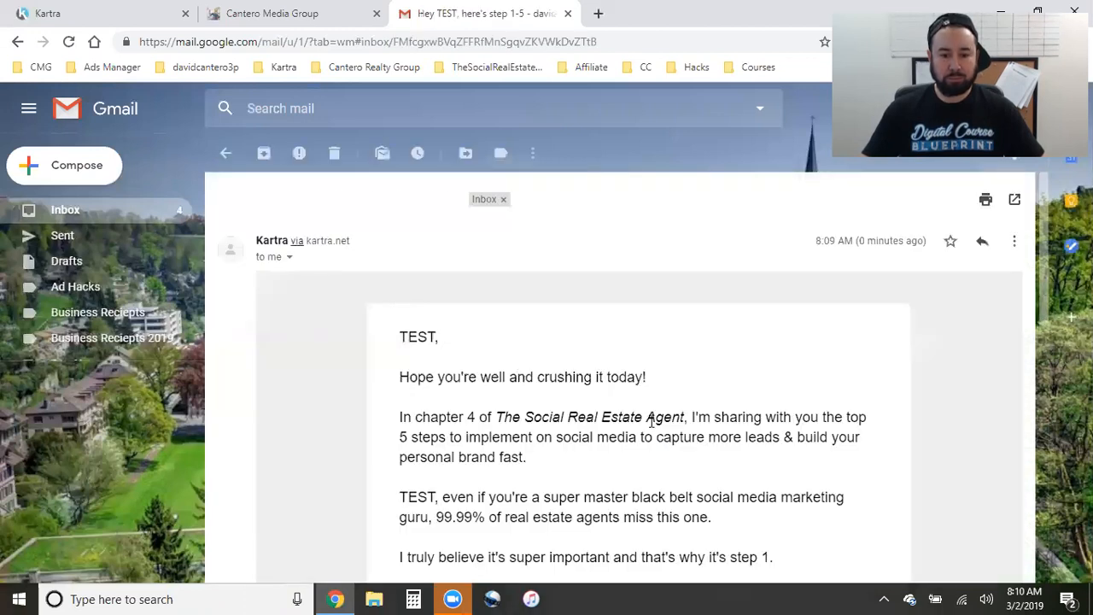
{"action": "scroll", "coordinate": [572, 434], "scroll_direction": "down", "scroll_amount": 2}
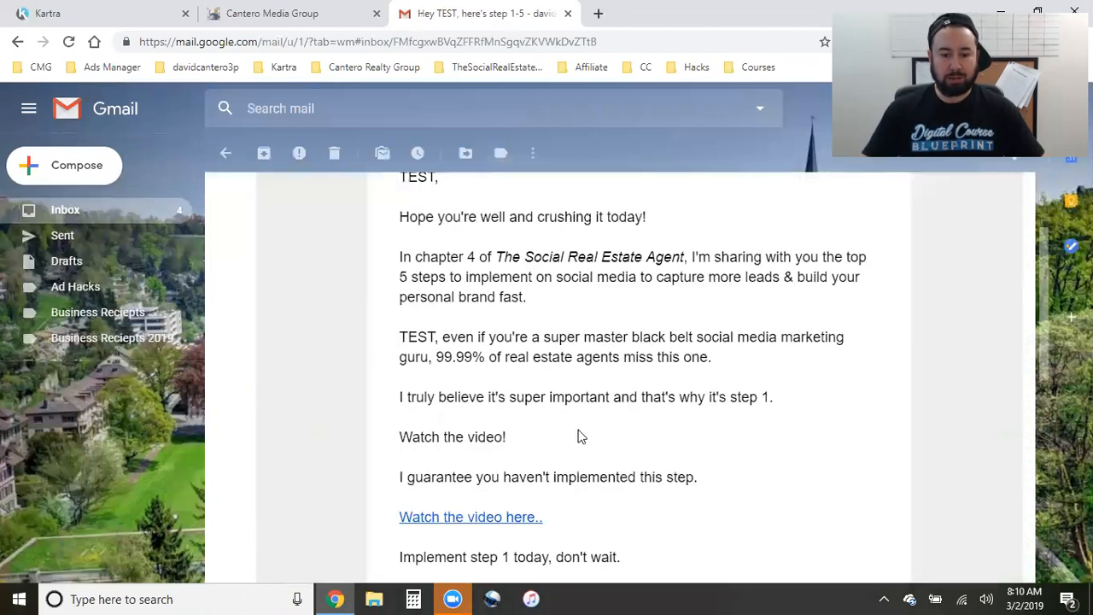
{"action": "scroll", "coordinate": [578, 437], "scroll_direction": "down", "scroll_amount": 7}
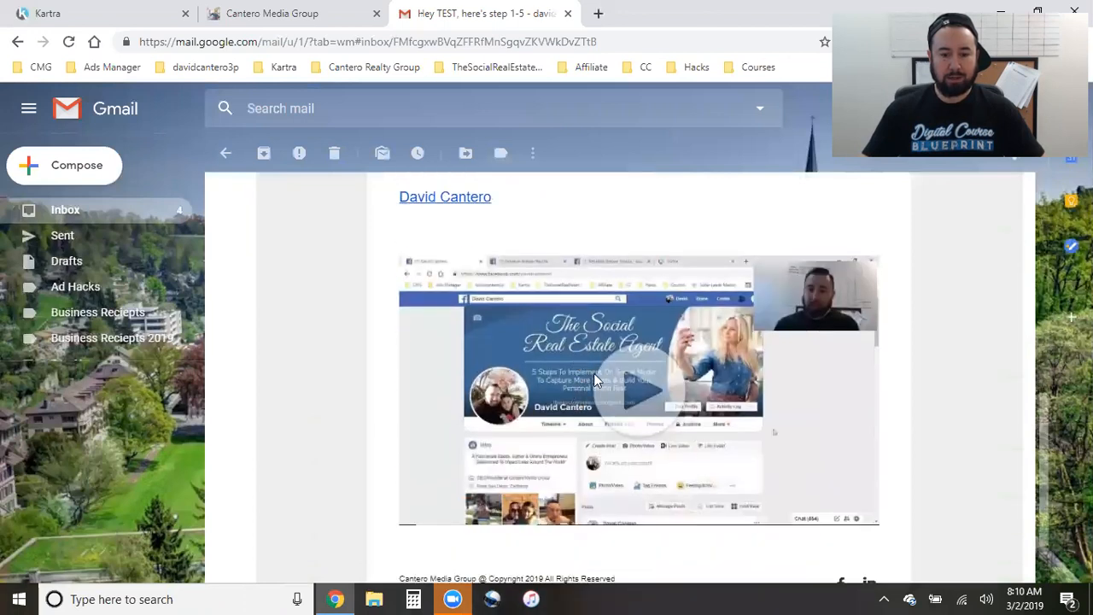
{"action": "left_click", "coordinate": [560, 353]}
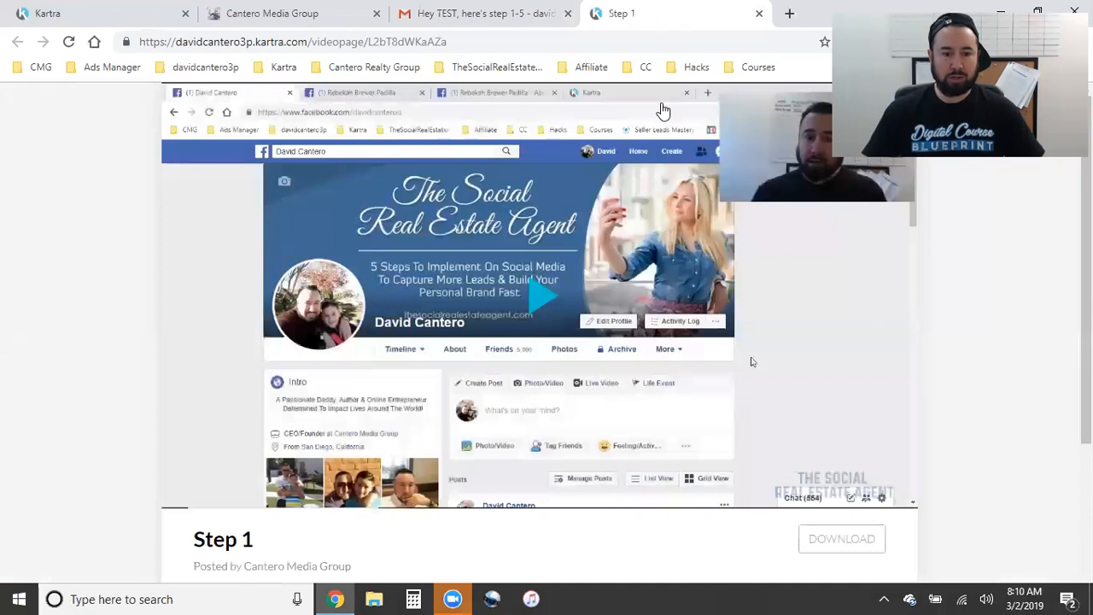
{"action": "left_click", "coordinate": [758, 15]}
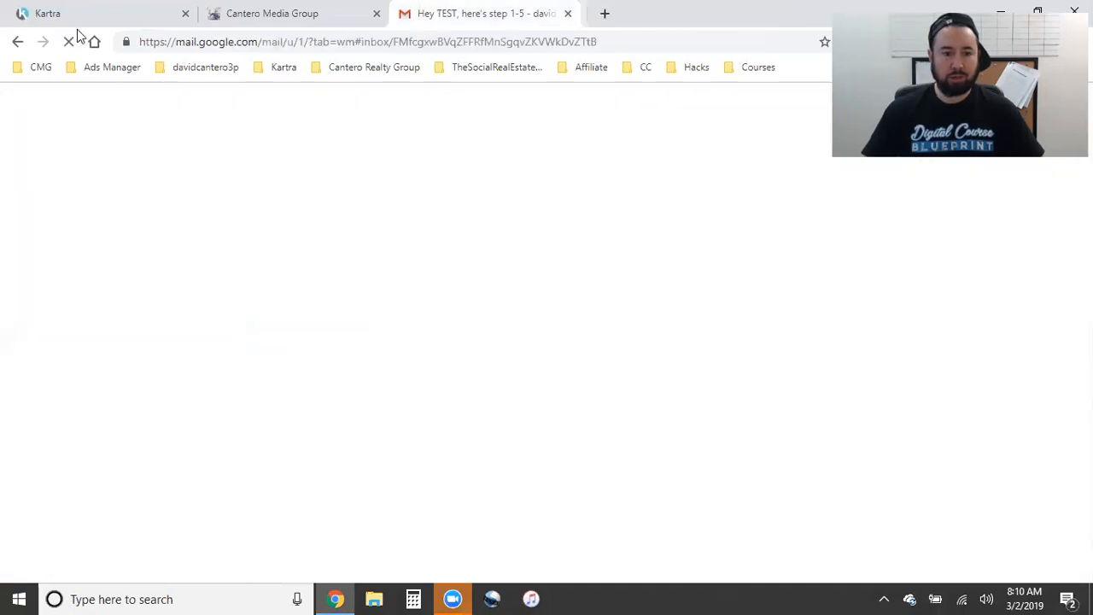
- Back in the email editor, set the embedded video's category to 'No category in particular'
{"action": "left_click", "coordinate": [66, 11]}
{"action": "scroll", "coordinate": [431, 370], "scroll_direction": "up", "scroll_amount": 10}
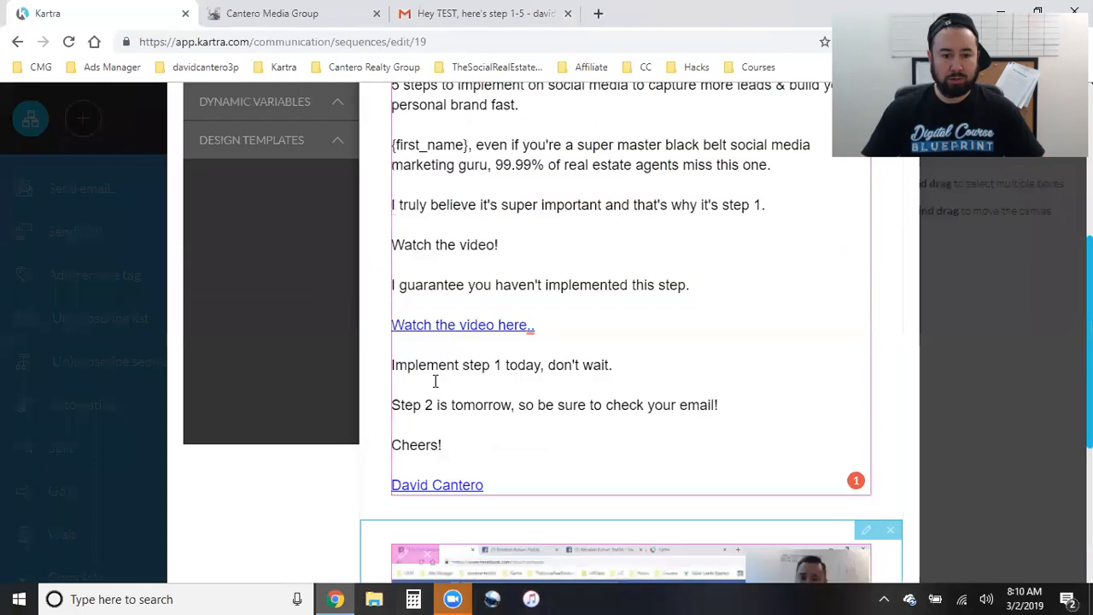
{"action": "left_click", "coordinate": [337, 313]}
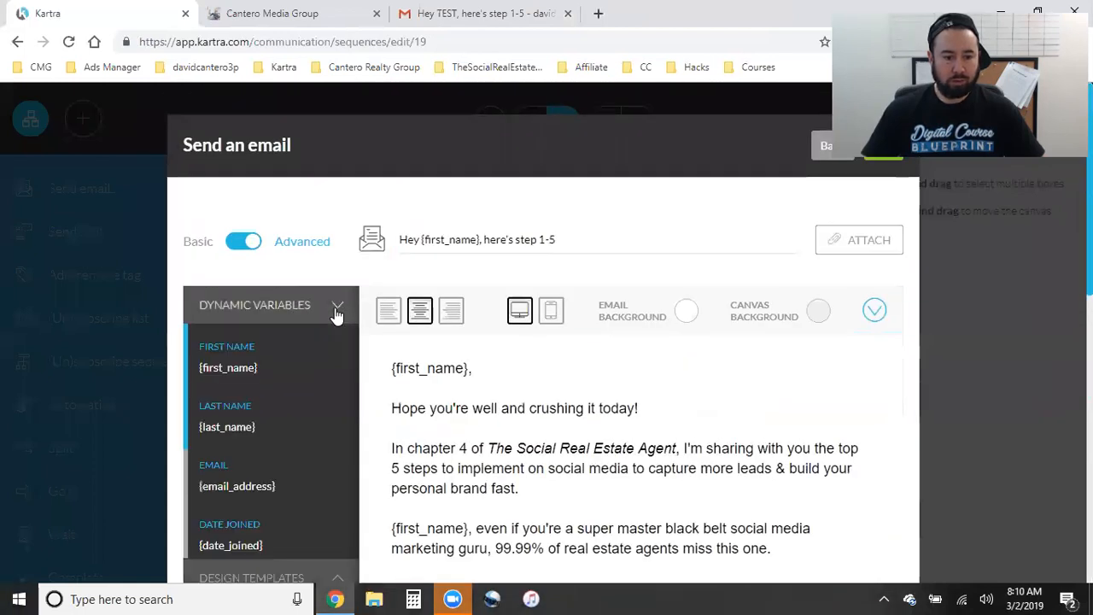
{"action": "scroll", "coordinate": [280, 388], "scroll_direction": "down", "scroll_amount": 3}
{"action": "scroll", "coordinate": [489, 403], "scroll_direction": "down", "scroll_amount": 15}
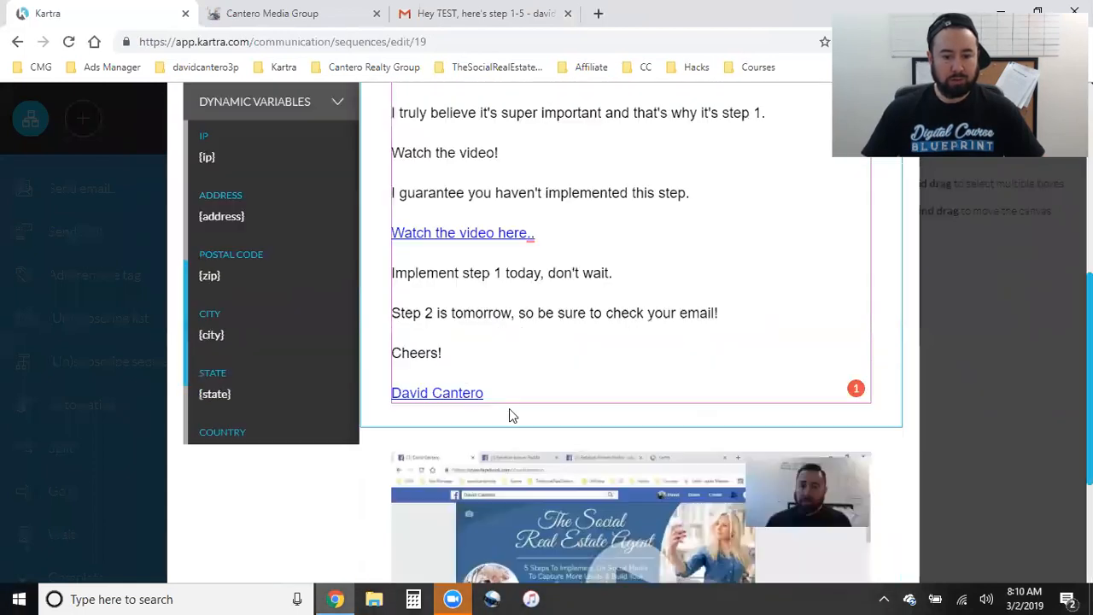
{"action": "left_click", "coordinate": [406, 147]}
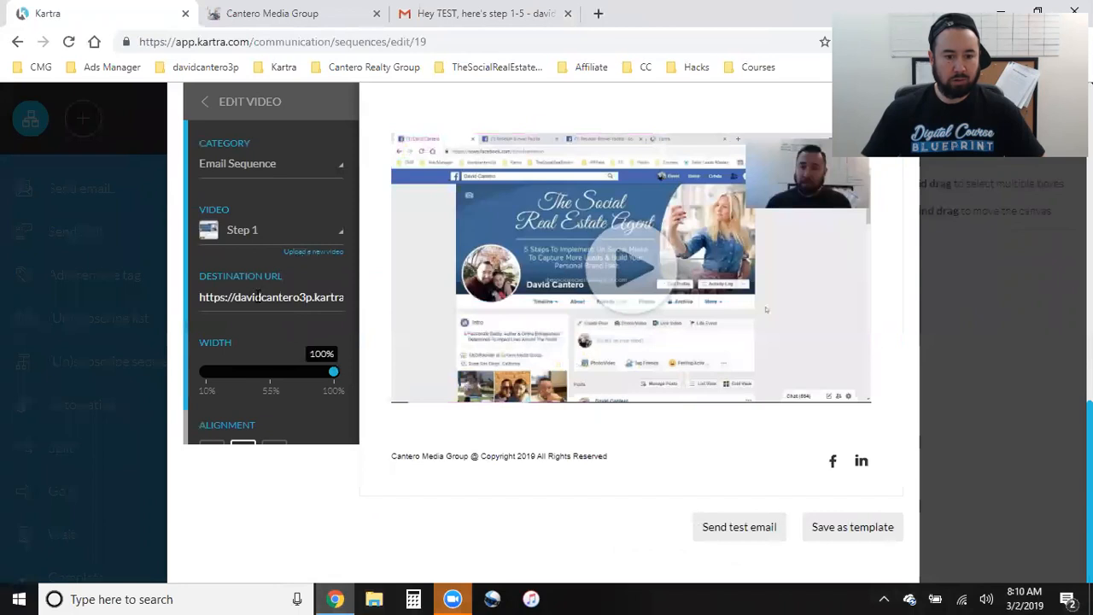
{"action": "left_click", "coordinate": [256, 163]}
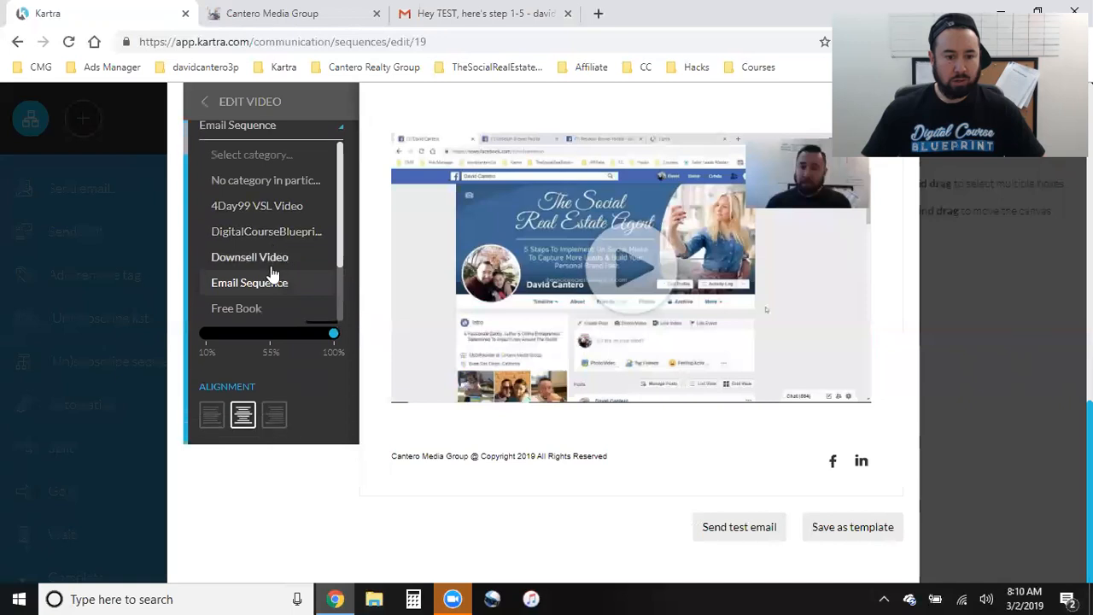
{"action": "scroll", "coordinate": [275, 273], "scroll_direction": "up", "scroll_amount": 1}
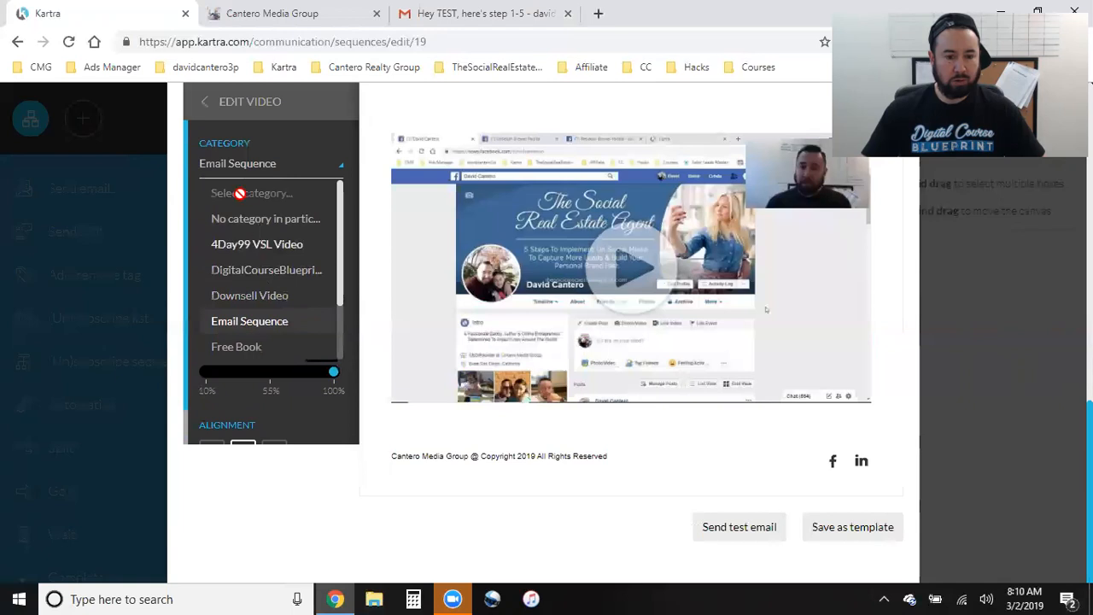
{"action": "left_click", "coordinate": [259, 222]}
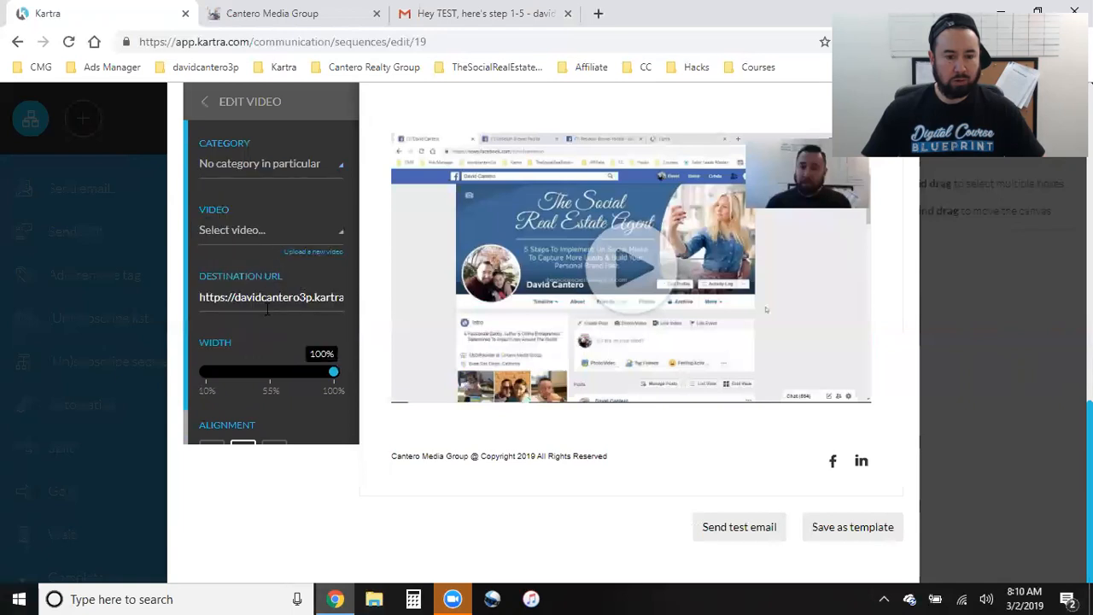
- Load thesocialrealestateagent.com/step1 in a new browser tab
{"action": "key", "text": "ctrl+t"}
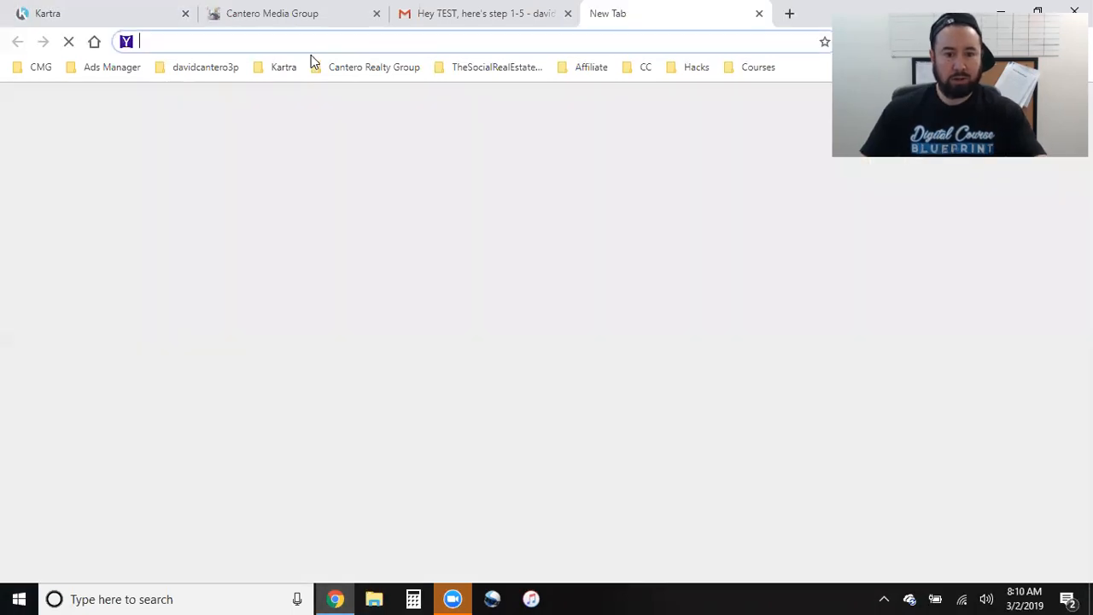
{"action": "type", "text": "th"}
{"action": "key", "text": "Right"}
{"action": "type", "text": "/fs"}
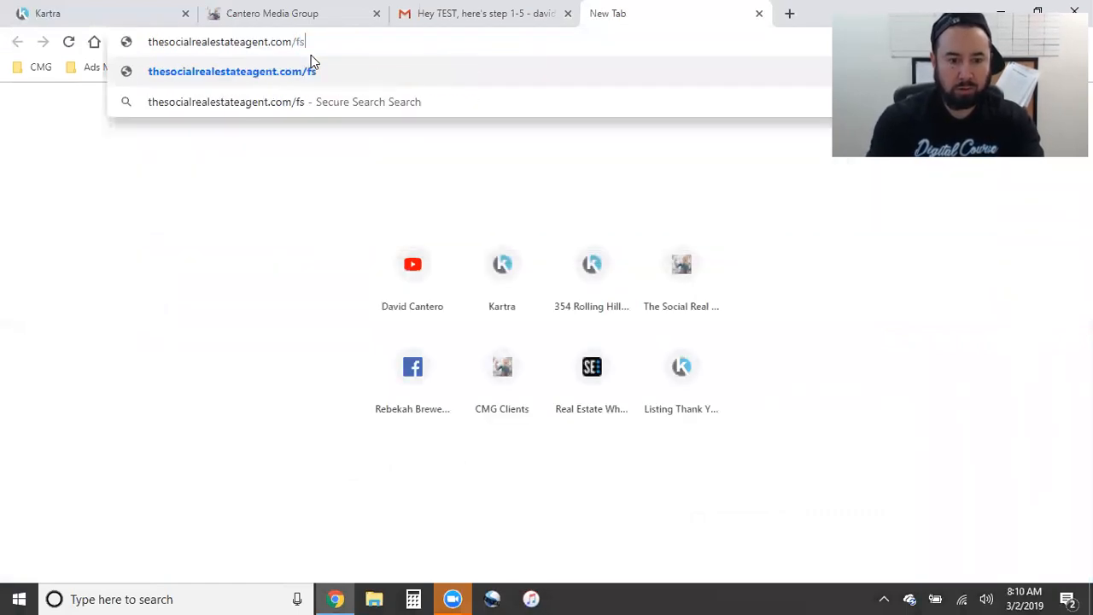
{"action": "key", "text": "BackSpace"}
{"action": "key", "text": "BackSpace"}
{"action": "type", "text": "s"}
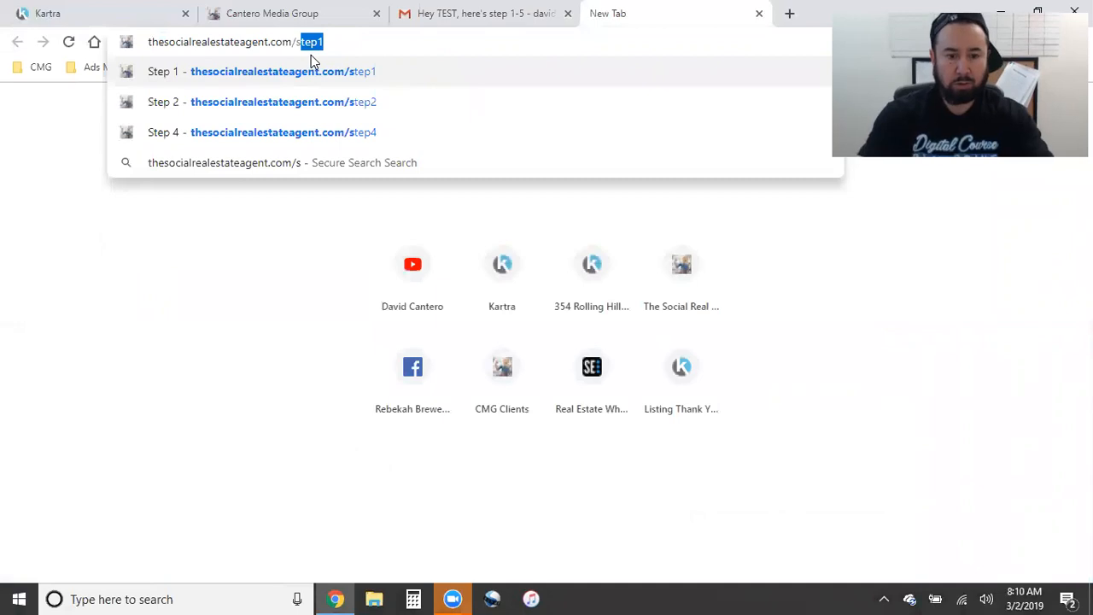
{"action": "key", "text": "Return"}
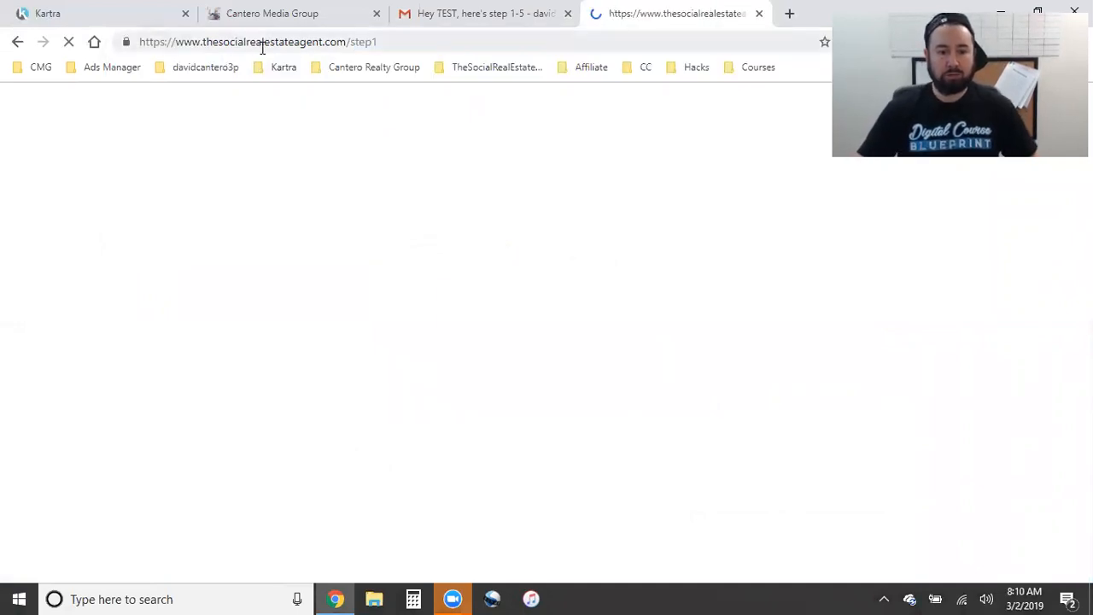
- Copy the Step 1 page address and go back to the Kartra email editor
{"action": "left_click", "coordinate": [264, 46]}
{"action": "right_click", "coordinate": [267, 42]}
{"action": "left_click", "coordinate": [314, 132]}
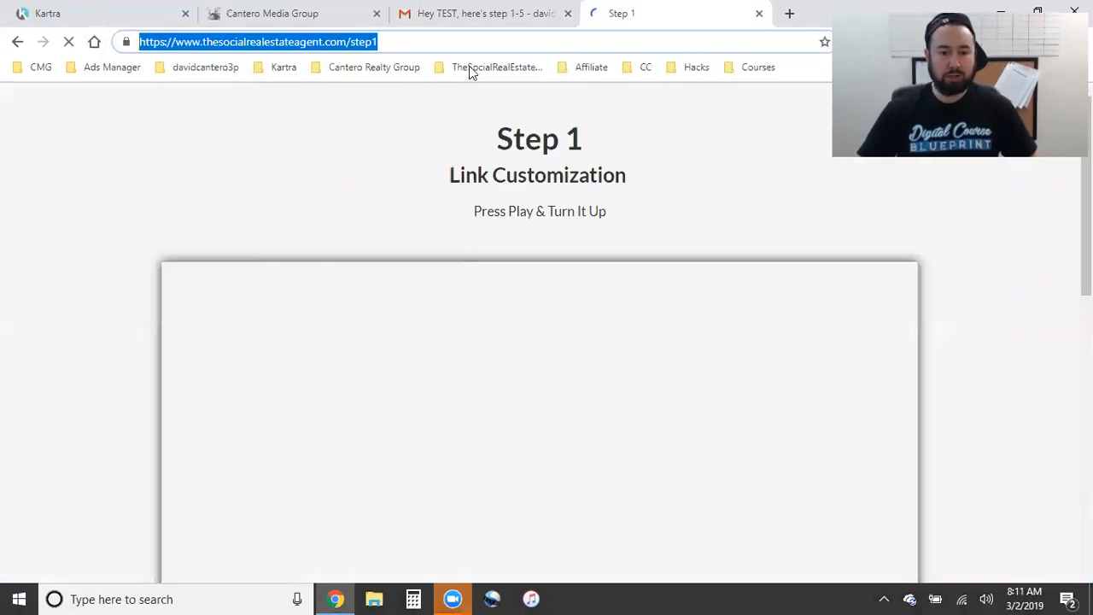
{"action": "left_click", "coordinate": [274, 7]}
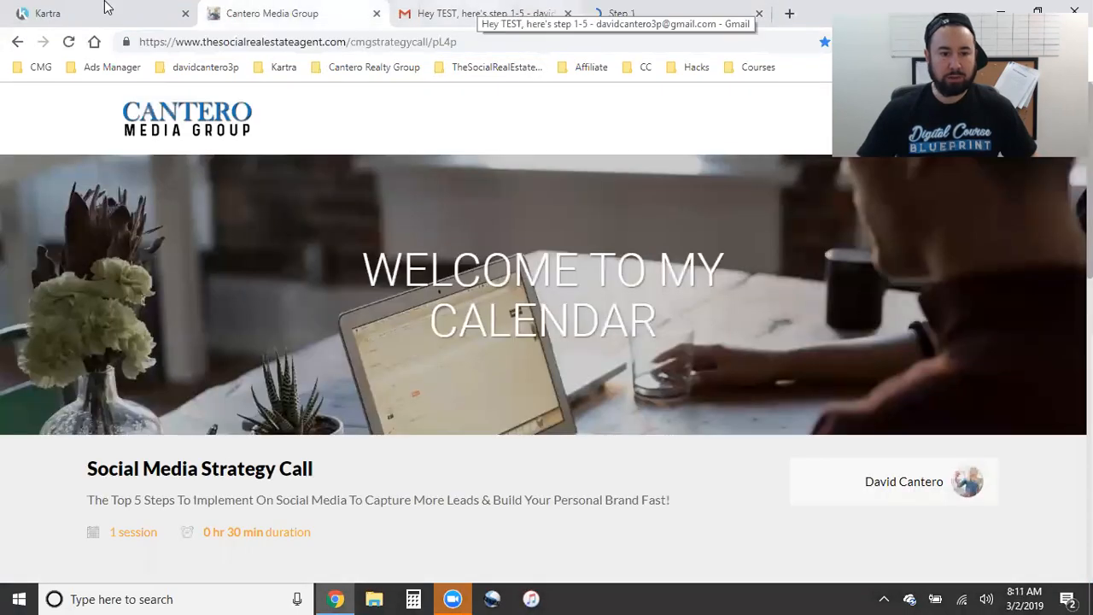
{"action": "left_click", "coordinate": [103, 7]}
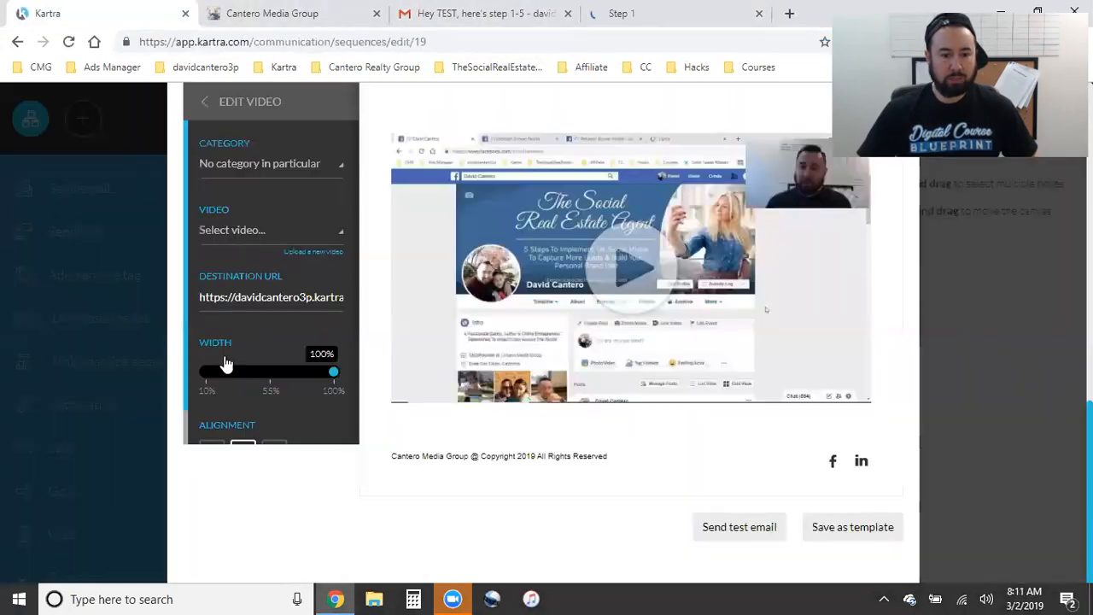
- Paste thesocialrealestateagent.com/step1 as the video's destination URL and delete the outdated Gmail test email
{"action": "triple_click", "coordinate": [235, 298]}
{"action": "key", "text": "ctrl+v"}
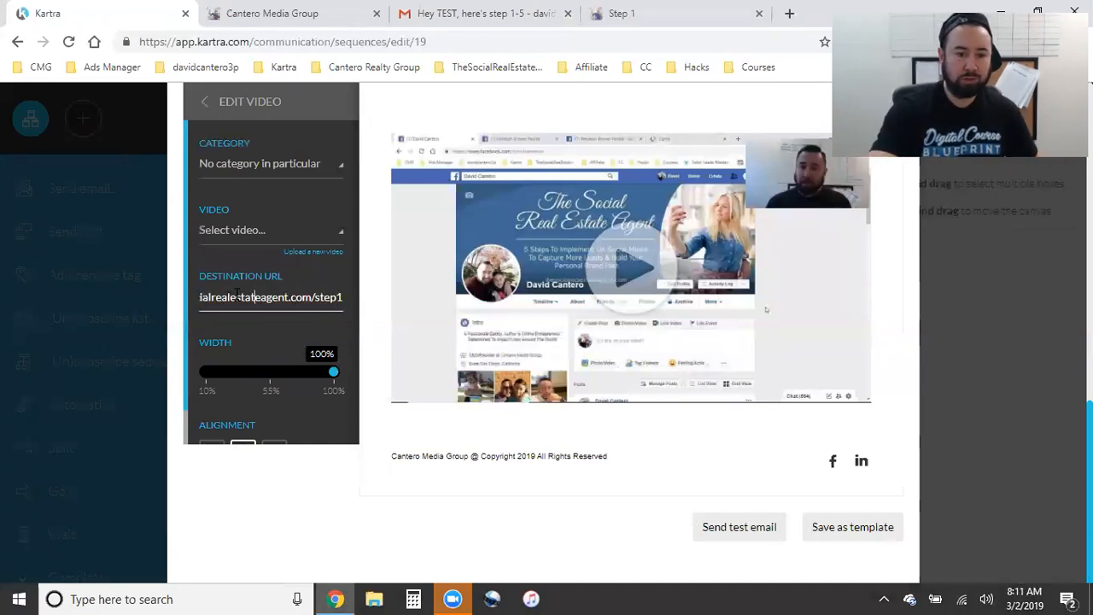
{"action": "key", "text": "Left"}
{"action": "key", "text": "Left"}
{"action": "key", "text": "Left"}
{"action": "key", "text": "Left"}
{"action": "key", "text": "Left"}
{"action": "key", "text": "Left"}
{"action": "key", "text": "Left"}
{"action": "key", "text": "Left"}
{"action": "key", "text": "Left"}
{"action": "key", "text": "Left"}
{"action": "key", "text": "Left"}
{"action": "key", "text": "Left"}
{"action": "key", "text": "Left"}
{"action": "key", "text": "Left"}
{"action": "key", "text": "Left"}
{"action": "key", "text": "Left"}
{"action": "key", "text": "Left"}
{"action": "key", "text": "Left"}
{"action": "key", "text": "Left"}
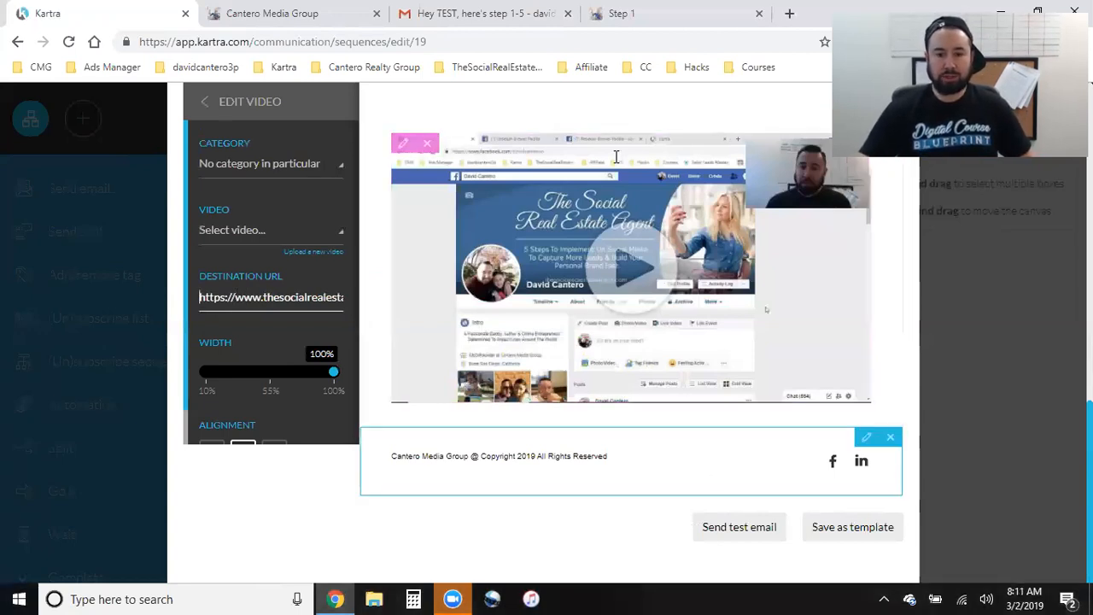
{"action": "left_click", "coordinate": [448, 13]}
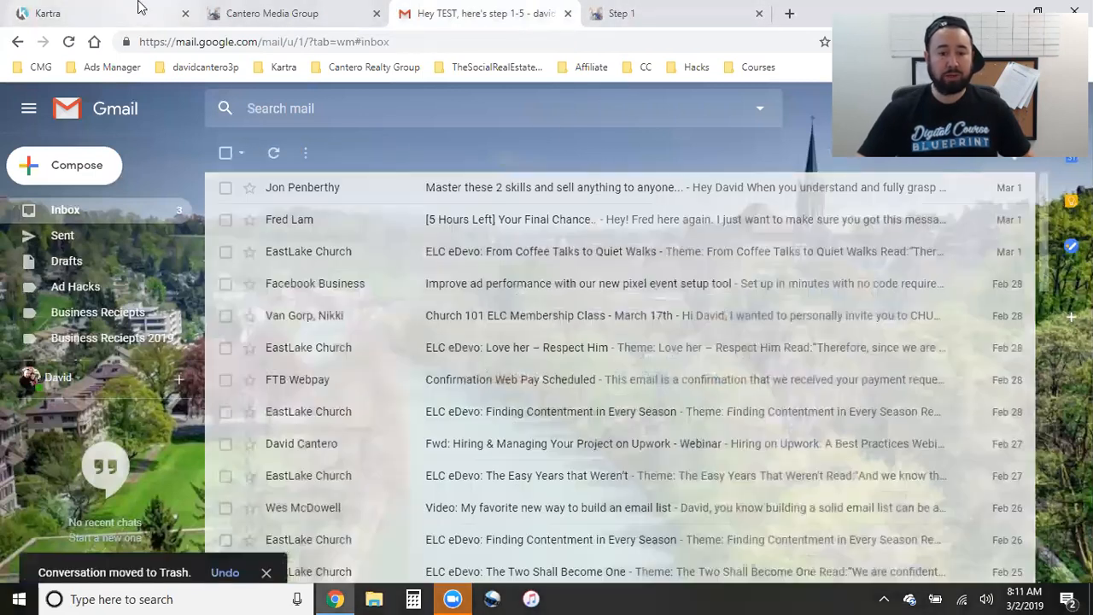
{"action": "left_click", "coordinate": [140, 11]}
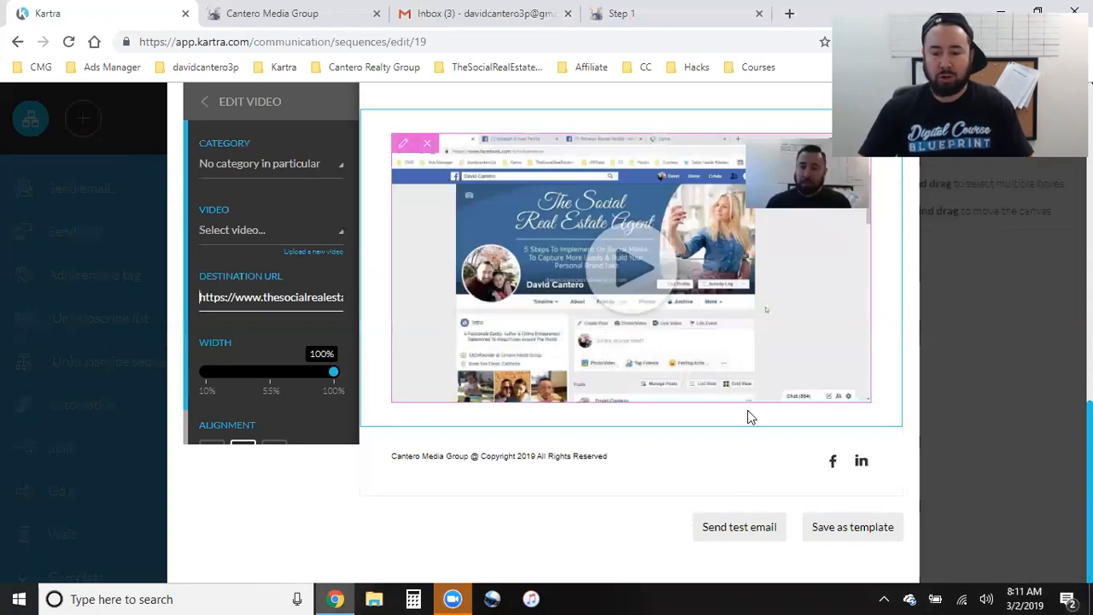
- Send a test of the Video Step 1 email to the second Gmail address, then view Gmail
{"action": "left_click", "coordinate": [589, 517]}
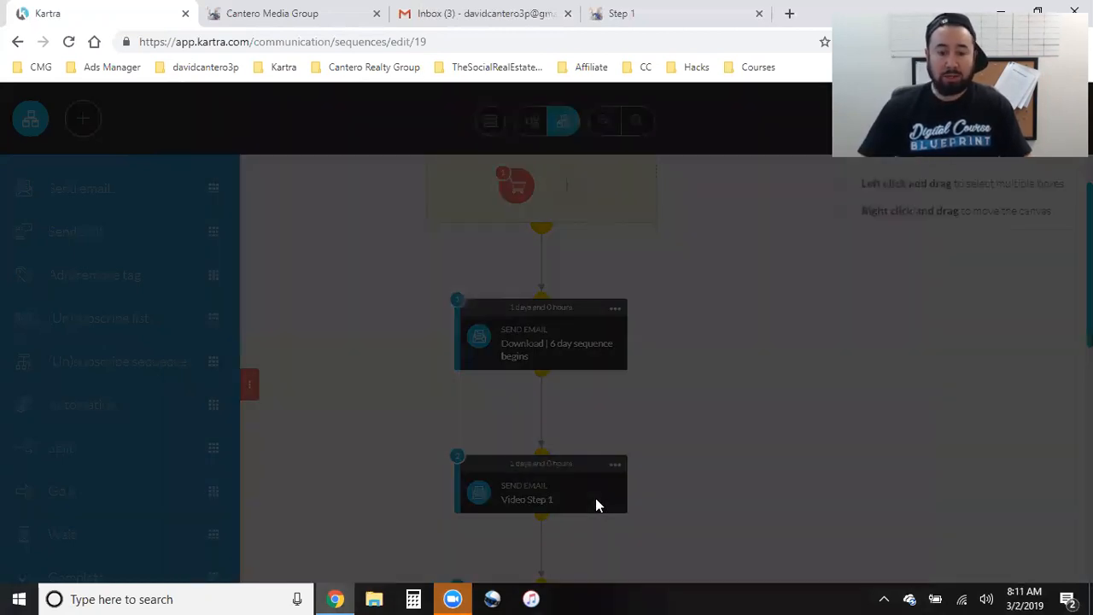
{"action": "left_click", "coordinate": [465, 238]}
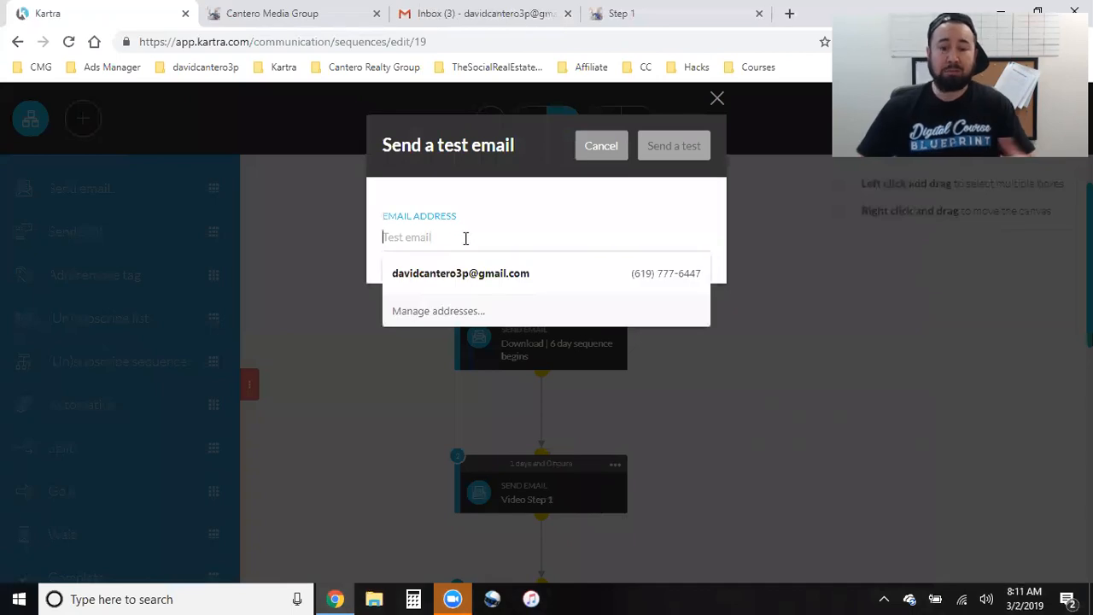
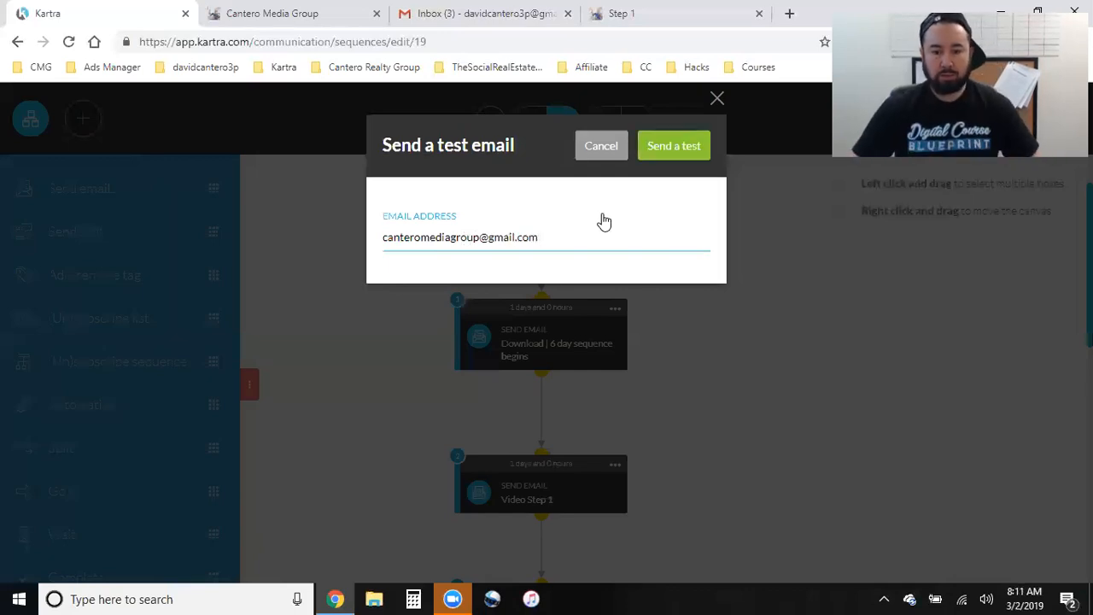
{"action": "left_click", "coordinate": [670, 148]}
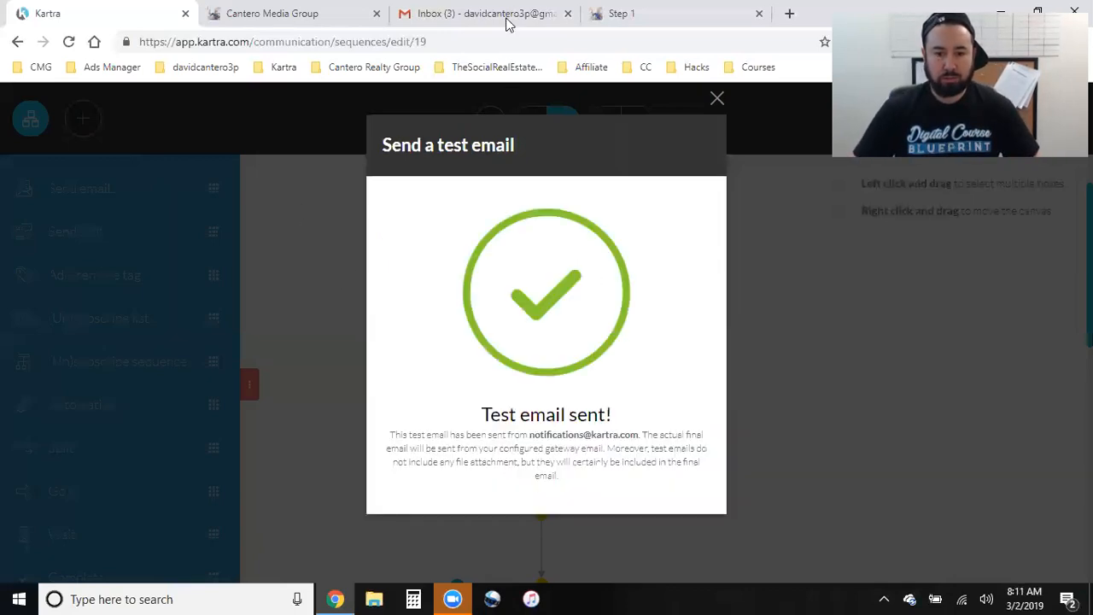
{"action": "left_click", "coordinate": [478, 12]}
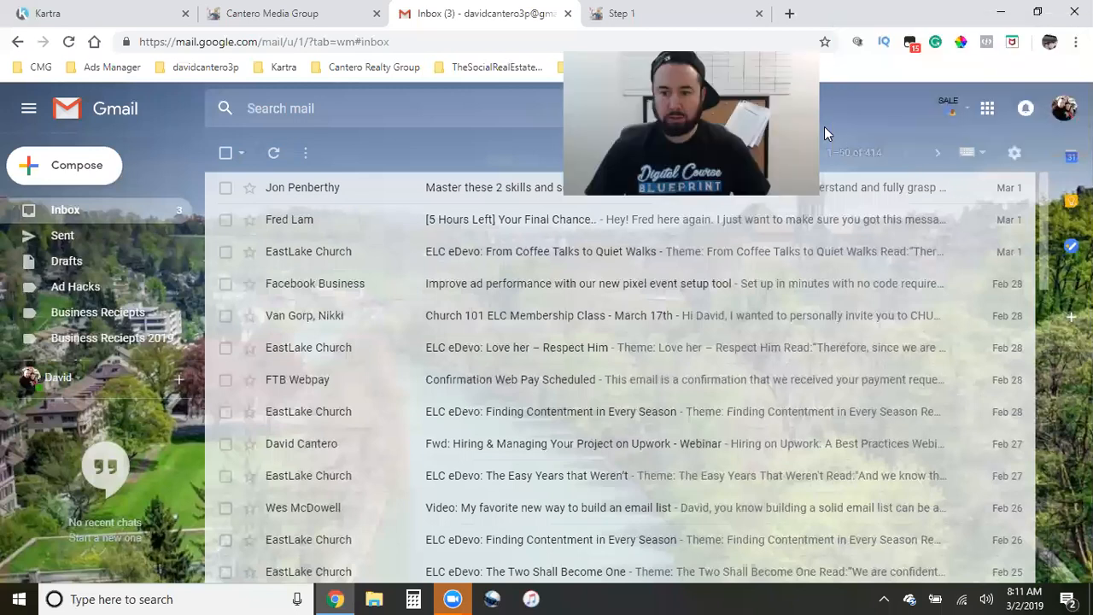
- Switch to the second Google account, refresh for the 'Hey TEST, here's step 1-5' email, close extra tabs
{"action": "left_click", "coordinate": [1064, 108]}
{"action": "left_click", "coordinate": [903, 319]}
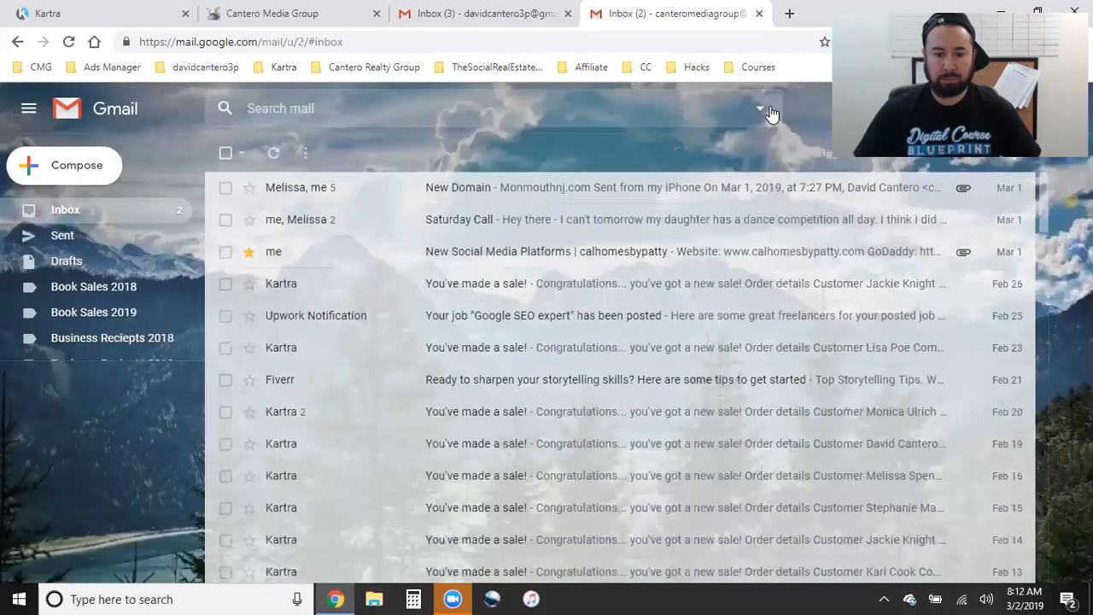
{"action": "left_click", "coordinate": [67, 211]}
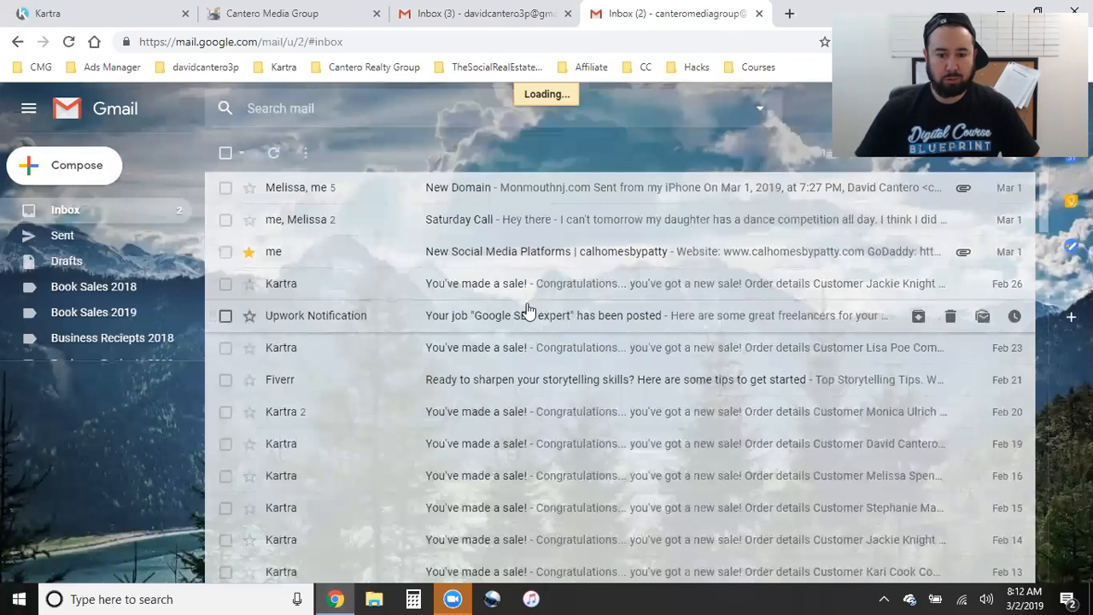
{"action": "left_click", "coordinate": [568, 13]}
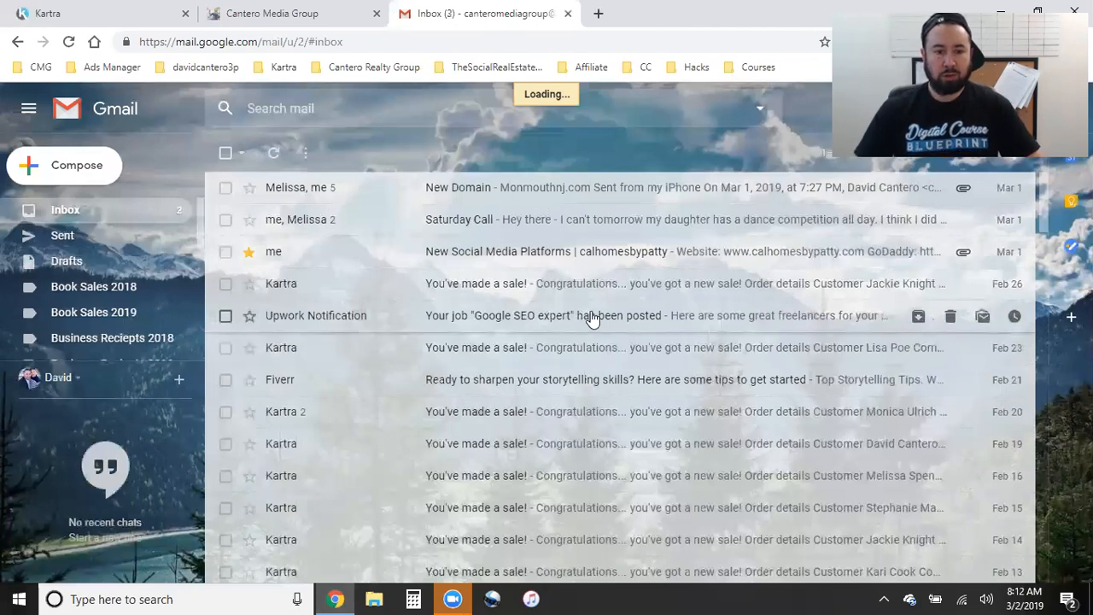
{"action": "left_click", "coordinate": [377, 14]}
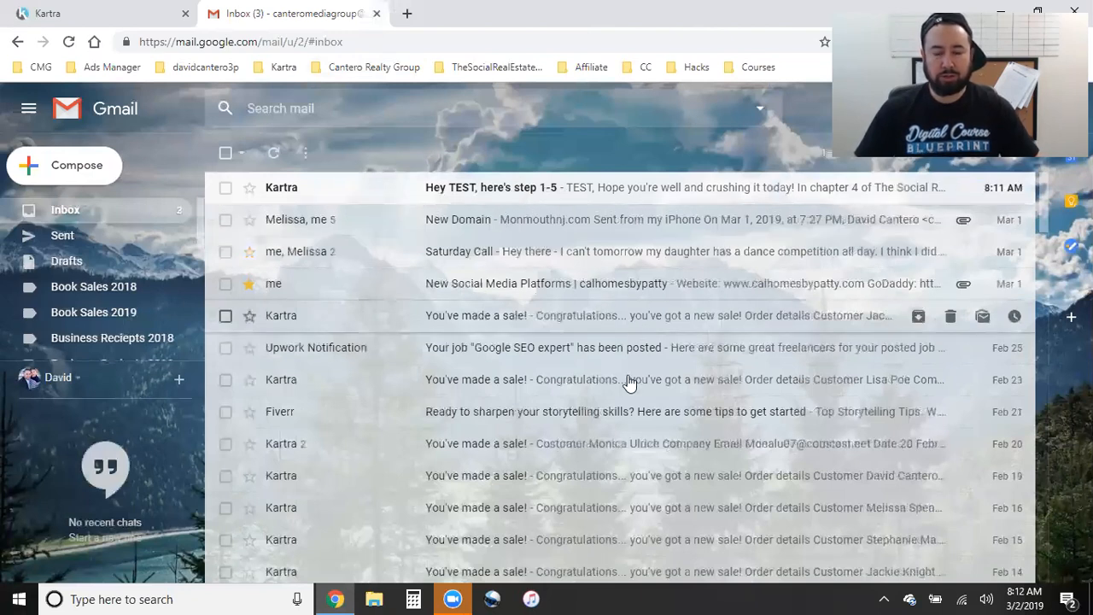
- Scroll the 'Hey TEST' email to its video thumbnail and follow it to the Step 1 page
{"action": "scroll", "coordinate": [659, 417], "scroll_direction": "down", "scroll_amount": 2}
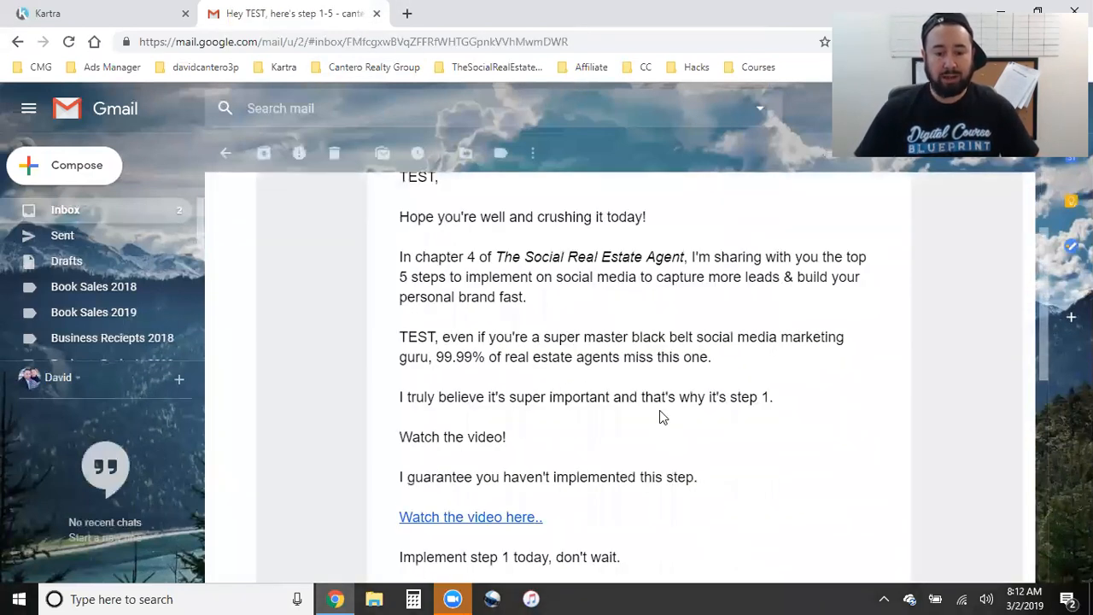
{"action": "scroll", "coordinate": [659, 417], "scroll_direction": "down", "scroll_amount": 5}
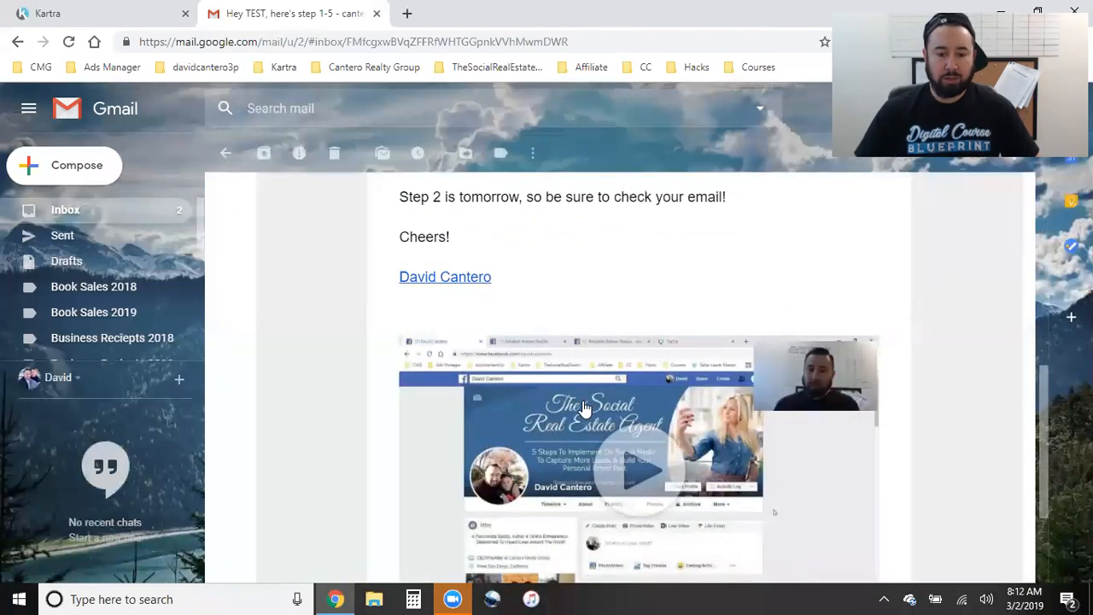
{"action": "left_click", "coordinate": [583, 400]}
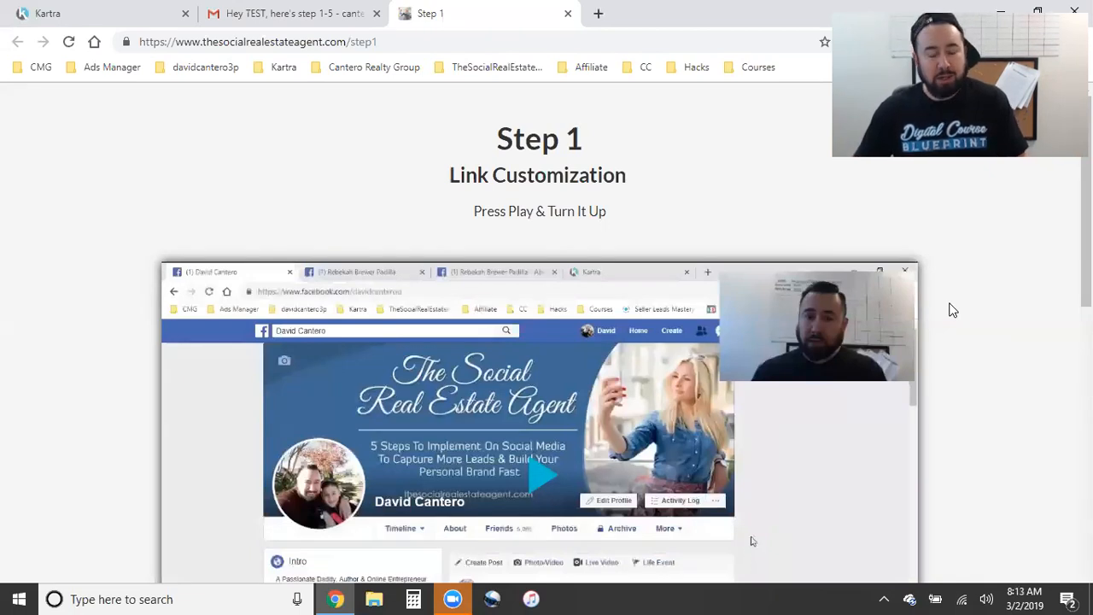
- Compare the test email's video with the Step 1 page video, then return to Kartra
{"action": "left_click", "coordinate": [277, 12]}
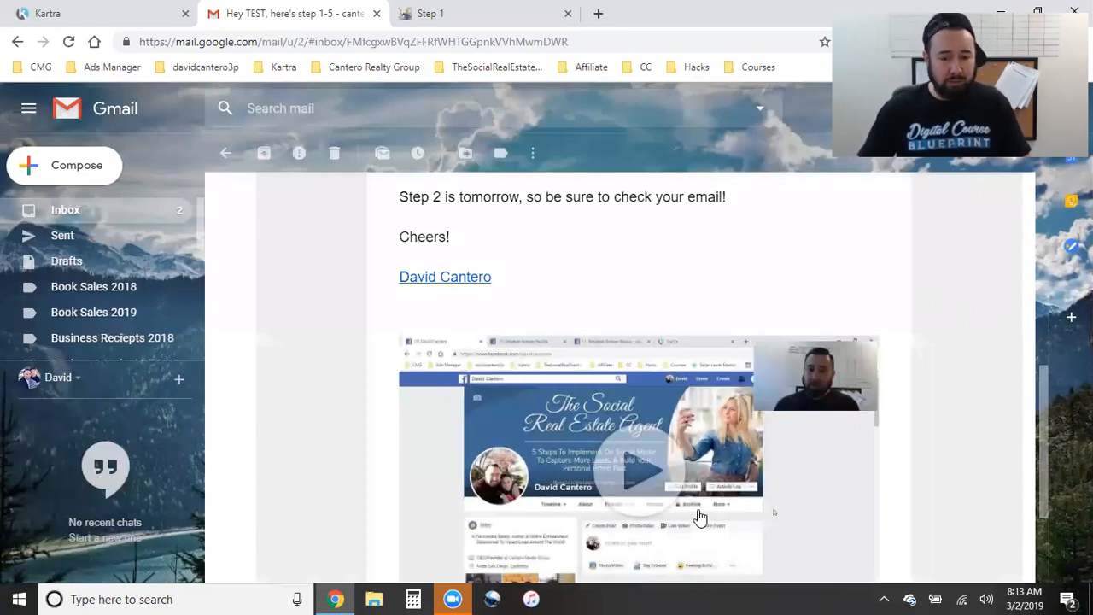
{"action": "left_click", "coordinate": [476, 12]}
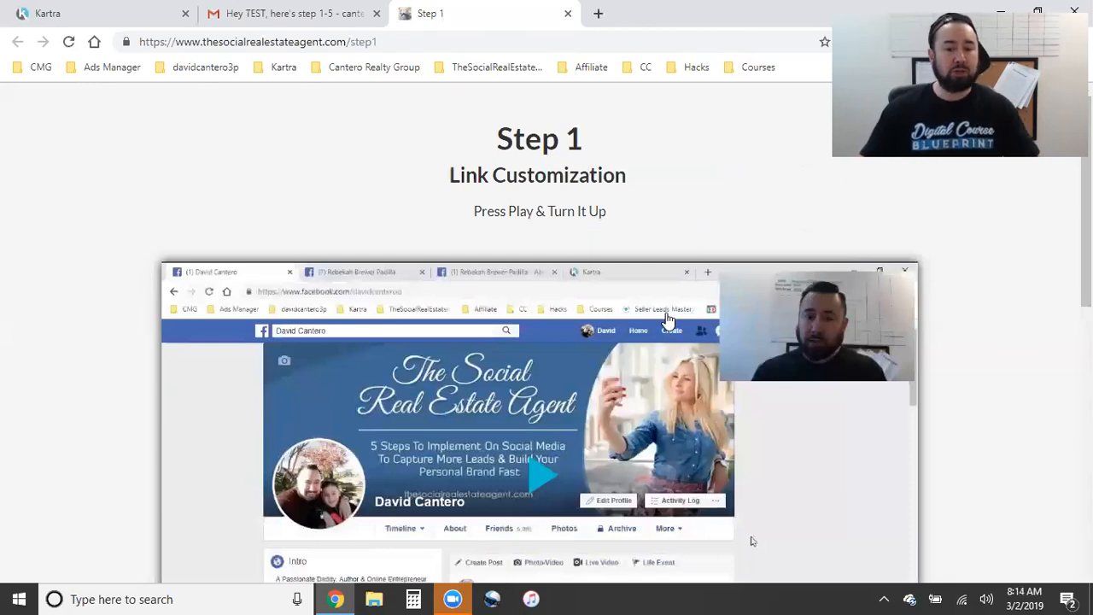
{"action": "left_click", "coordinate": [303, 12]}
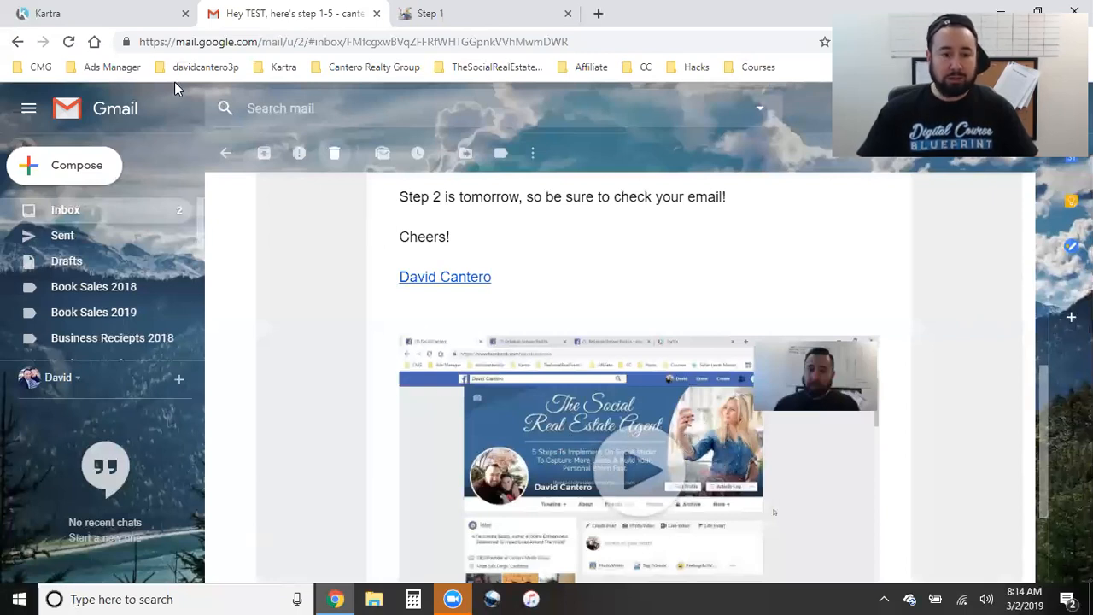
{"action": "left_click", "coordinate": [107, 13]}
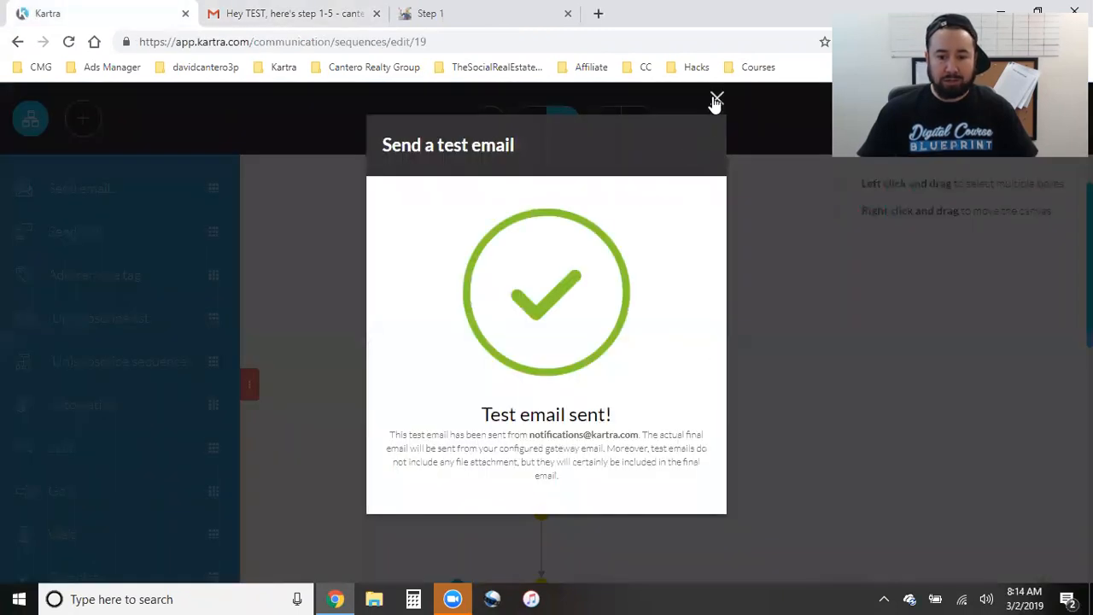
- Dismiss the 'Test email sent!' confirmation and save the Video Step 1 email content
{"action": "left_click", "coordinate": [717, 98]}
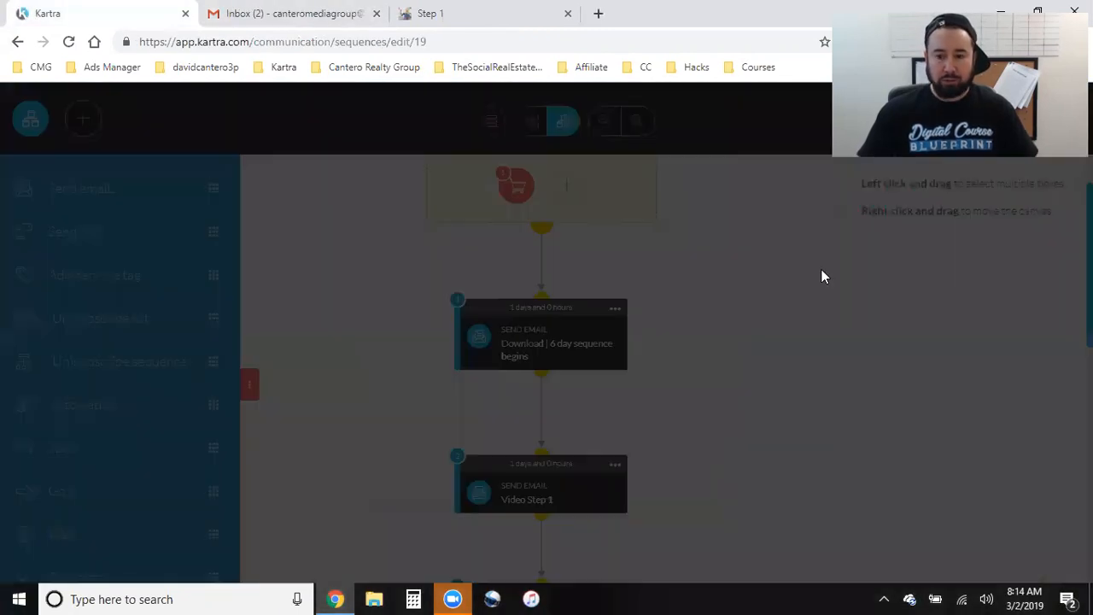
{"action": "scroll", "coordinate": [734, 425], "scroll_direction": "up", "scroll_amount": 2}
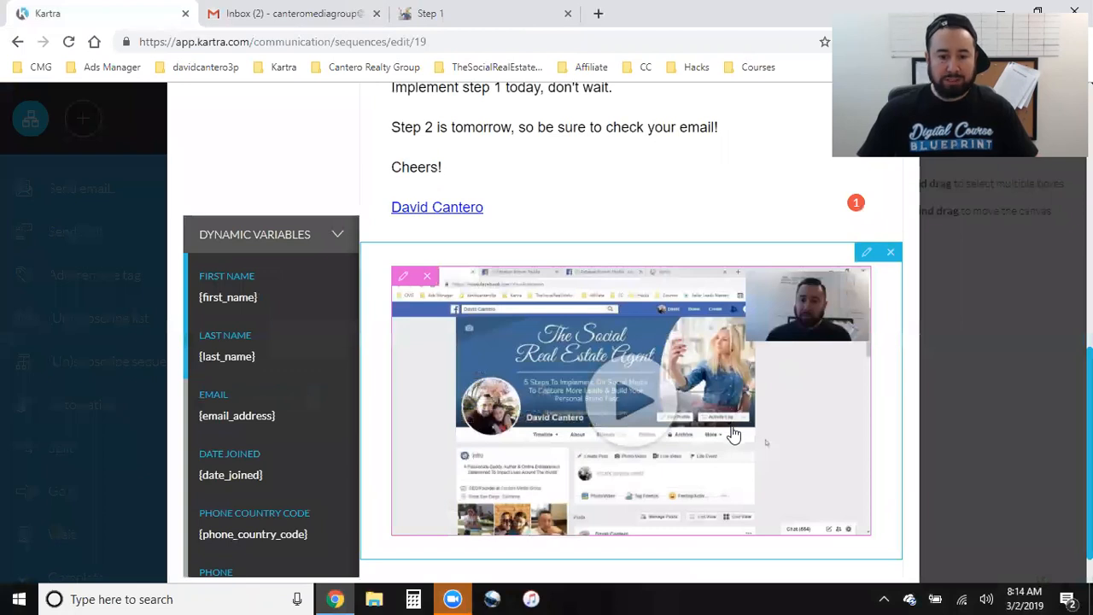
{"action": "scroll", "coordinate": [733, 431], "scroll_direction": "up", "scroll_amount": 10}
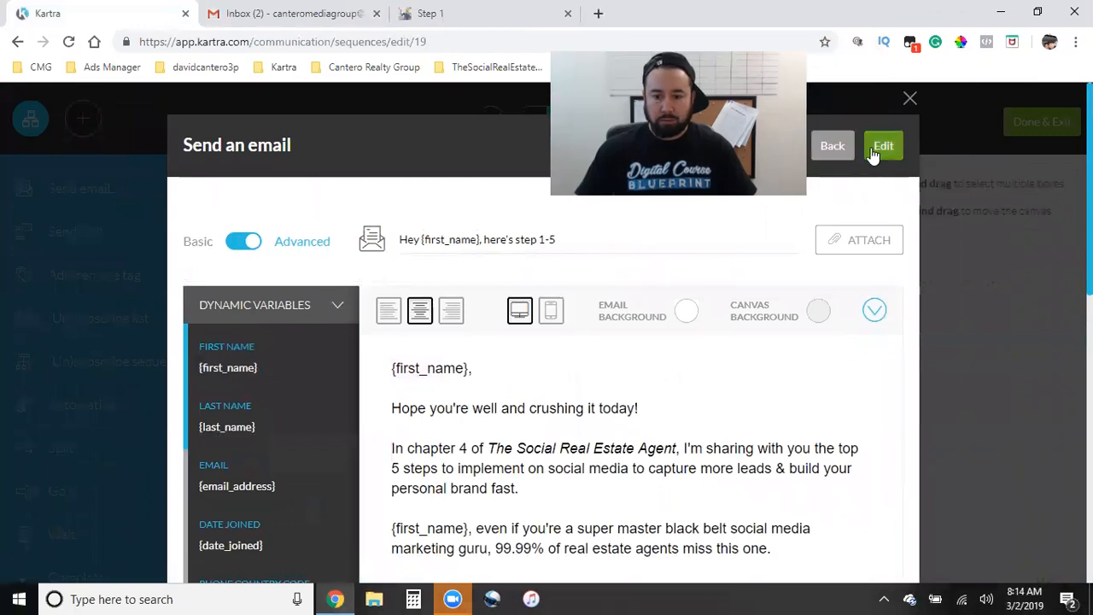
{"action": "left_click", "coordinate": [872, 154]}
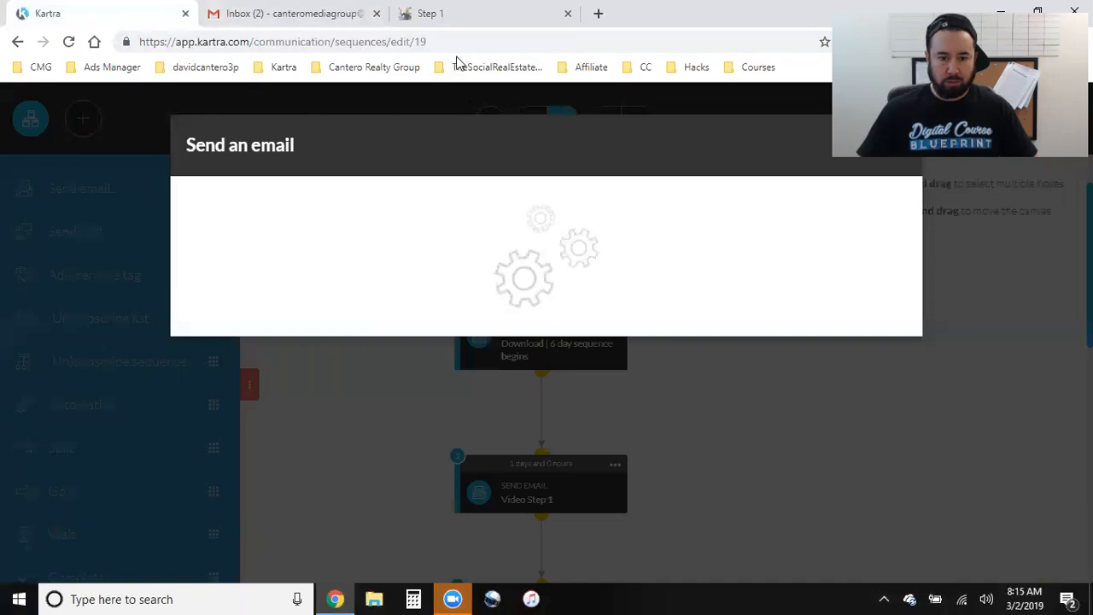
- Close the leftover Gmail and Step 1 pages and the Video Step 1 email settings
{"action": "left_click", "coordinate": [376, 14]}
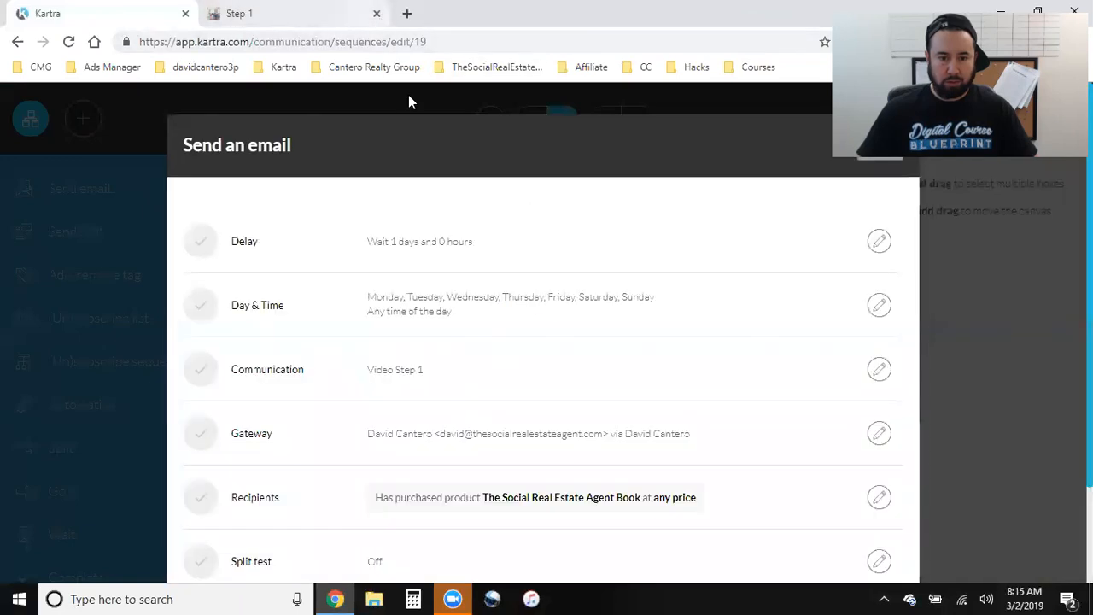
{"action": "left_click", "coordinate": [376, 13]}
{"action": "scroll", "coordinate": [669, 422], "scroll_direction": "down", "scroll_amount": 2}
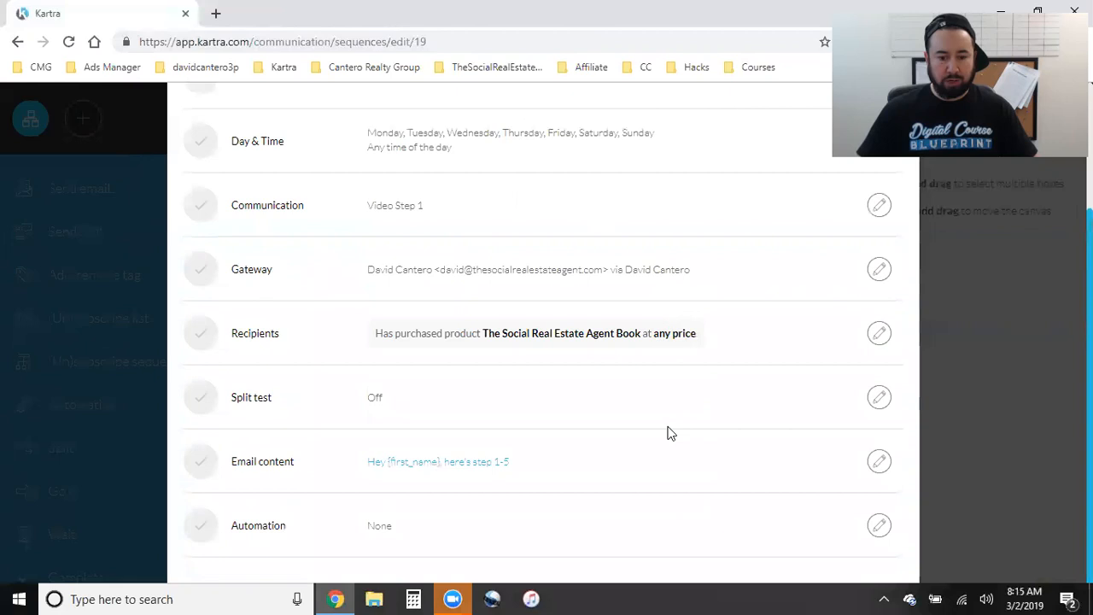
{"action": "scroll", "coordinate": [672, 434], "scroll_direction": "up", "scroll_amount": 3}
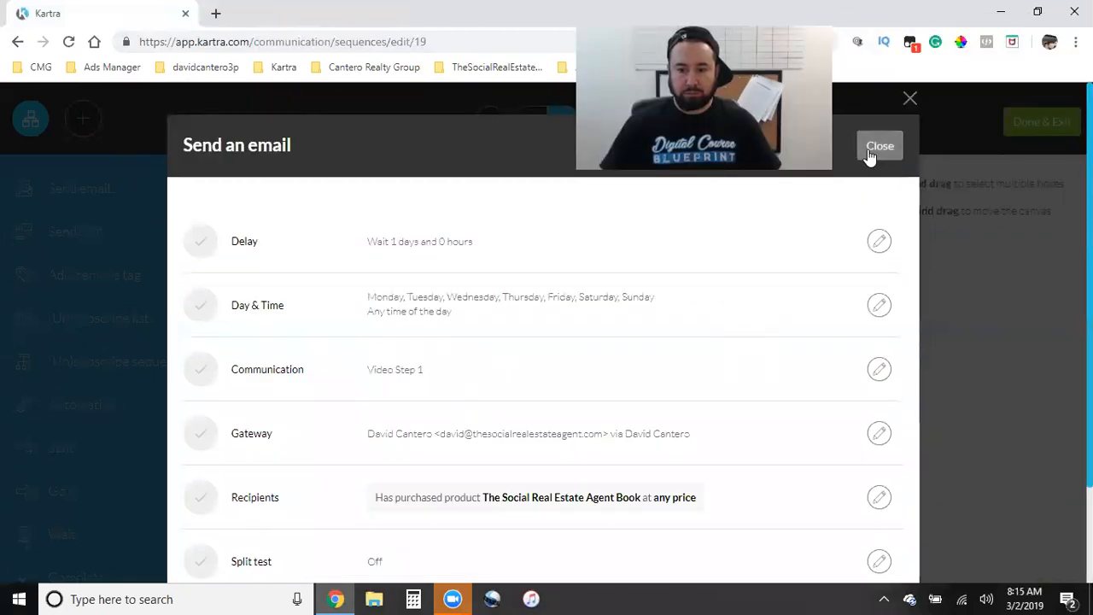
{"action": "left_click", "coordinate": [870, 159]}
{"action": "scroll", "coordinate": [783, 478], "scroll_direction": "down", "scroll_amount": 5}
- Open the Video Step 2 email's settings in the sequence
{"action": "left_click", "coordinate": [614, 275]}
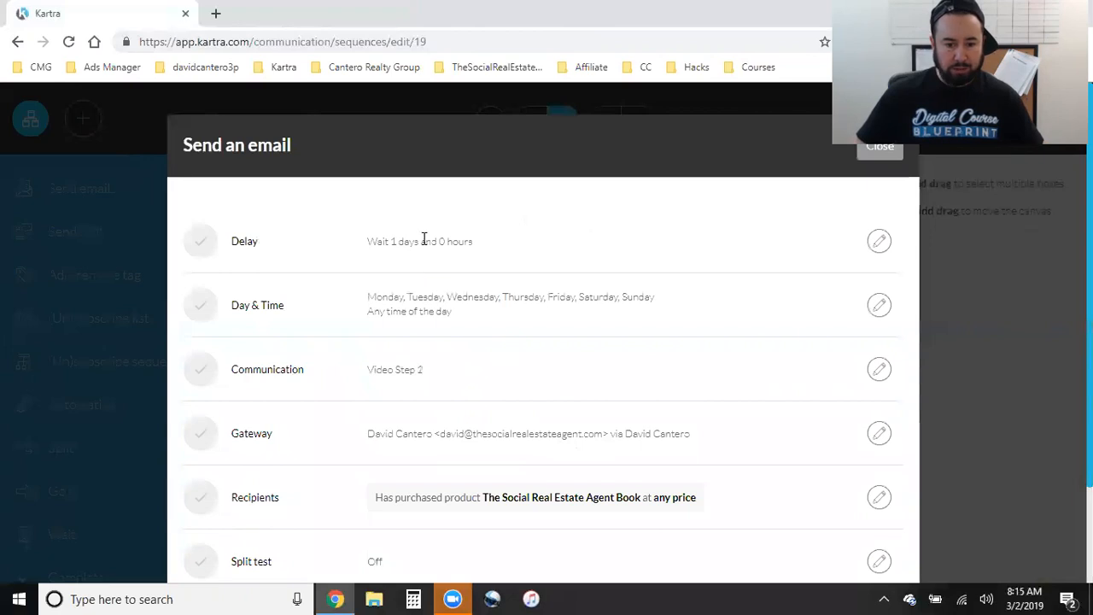
{"action": "left_click_drag", "start_coordinate": [468, 331], "coordinate": [422, 306]}
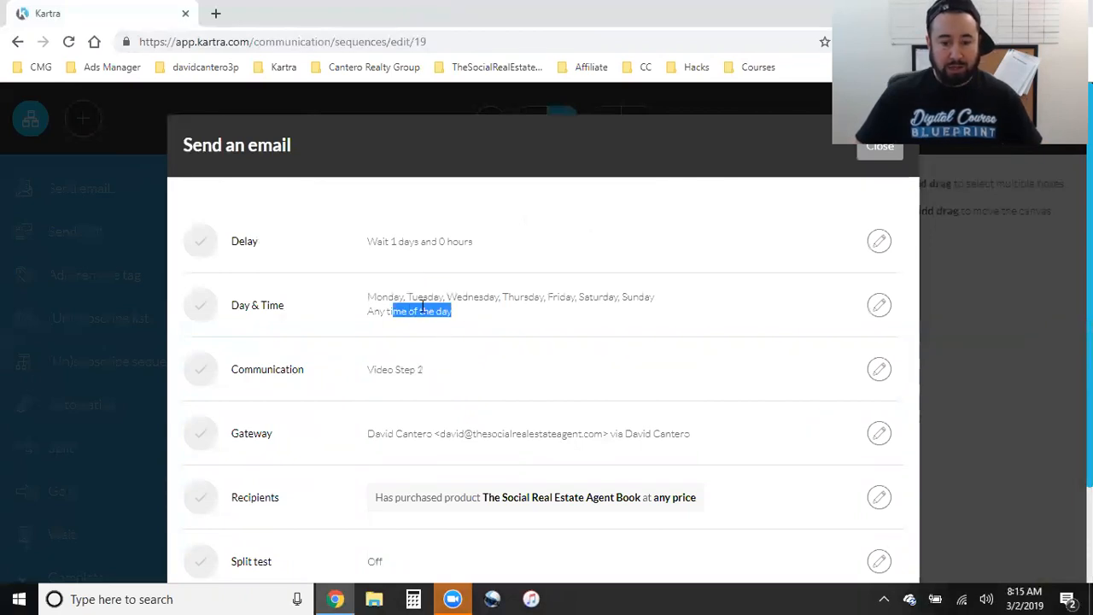
{"action": "left_click", "coordinate": [395, 300]}
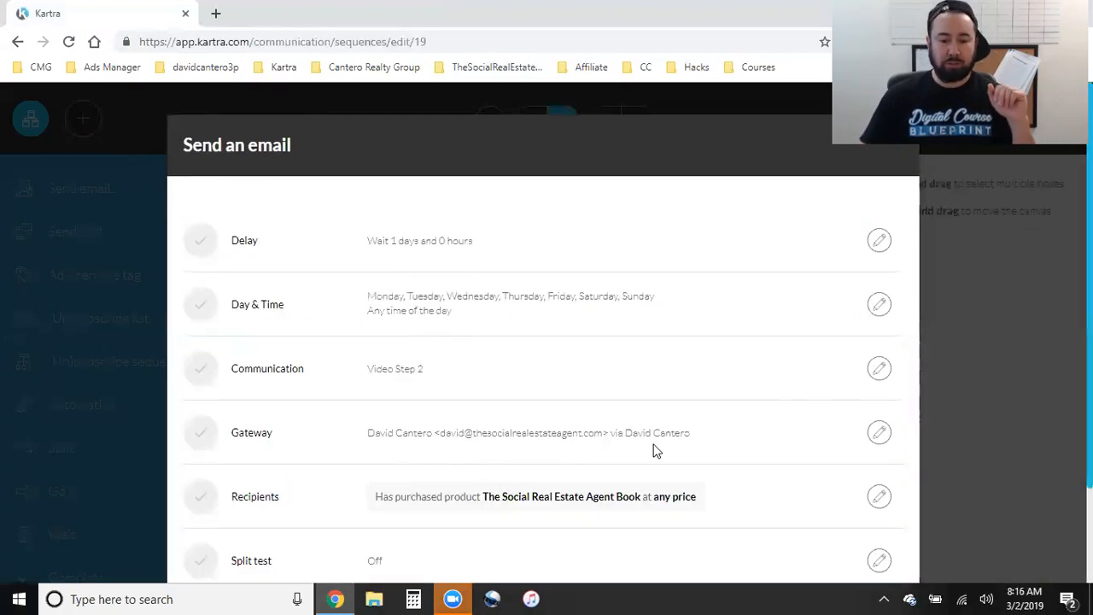
{"action": "scroll", "coordinate": [692, 448], "scroll_direction": "down", "scroll_amount": 2}
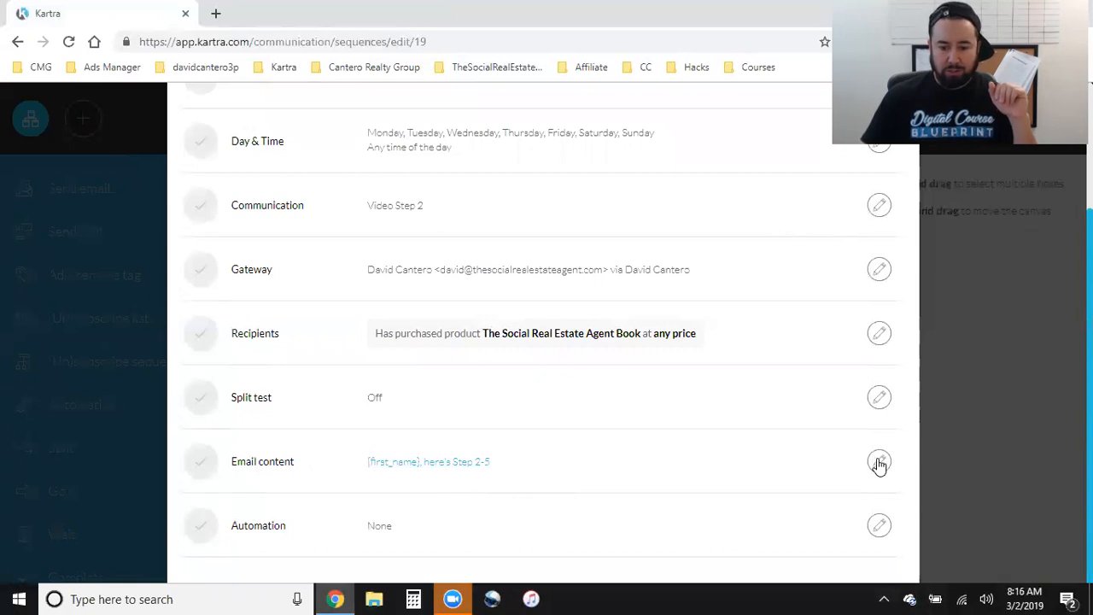
- Confirm the Video Step 2 video's destination URL ends in /step2 and save the email content
{"action": "left_click", "coordinate": [425, 442]}
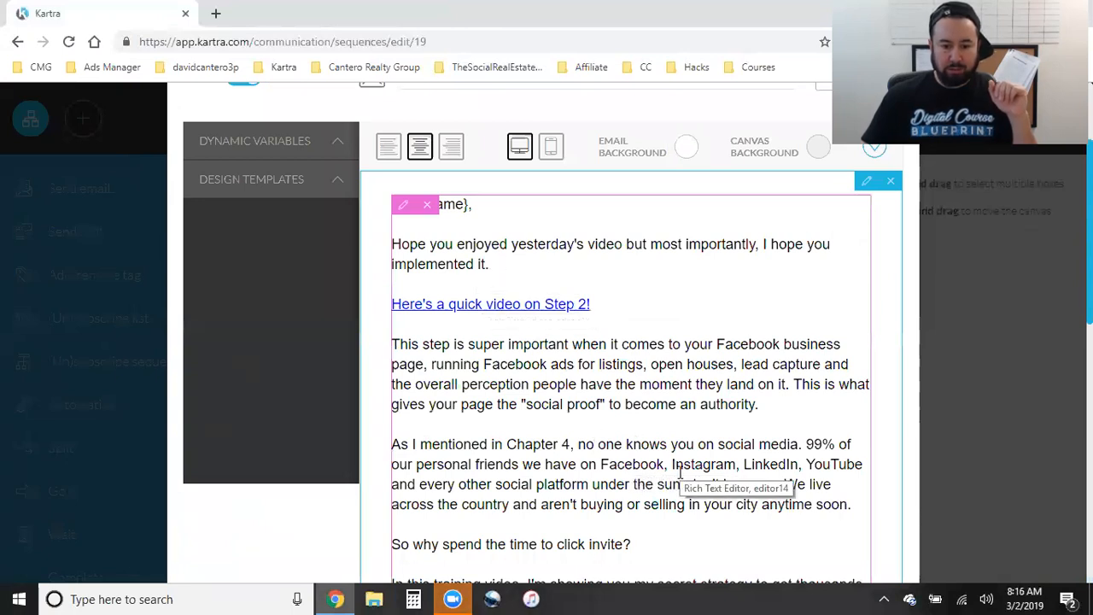
{"action": "scroll", "coordinate": [681, 472], "scroll_direction": "down", "scroll_amount": 3}
{"action": "scroll", "coordinate": [681, 472], "scroll_direction": "down", "scroll_amount": 5}
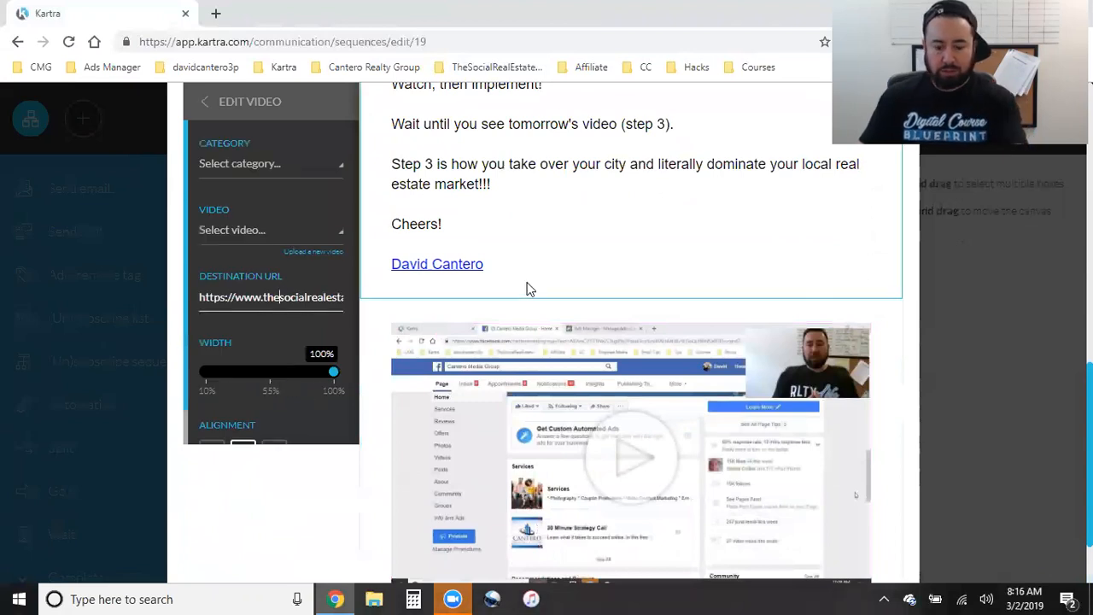
{"action": "key", "text": "Right"}
{"action": "key", "text": "Right"}
{"action": "key", "text": "Right"}
{"action": "key", "text": "Right"}
{"action": "key", "text": "Right"}
{"action": "key", "text": "Right"}
{"action": "key", "text": "Right"}
{"action": "key", "text": "Right"}
{"action": "key", "text": "Right"}
{"action": "key", "text": "Right"}
{"action": "key", "text": "Right"}
{"action": "key", "text": "Right"}
{"action": "key", "text": "Right"}
{"action": "key", "text": "Right"}
{"action": "key", "text": "Right"}
{"action": "key", "text": "Right"}
{"action": "key", "text": "Right"}
{"action": "key", "text": "Right"}
{"action": "key", "text": "Right"}
{"action": "key", "text": "Right"}
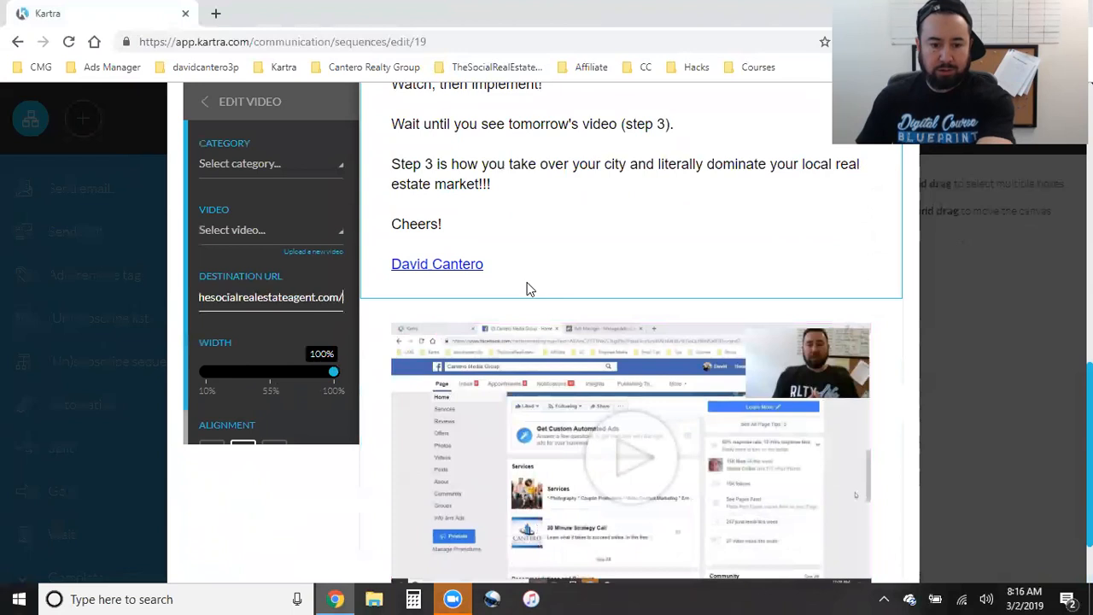
{"action": "scroll", "coordinate": [891, 385], "scroll_direction": "down", "scroll_amount": 3}
{"action": "scroll", "coordinate": [880, 397], "scroll_direction": "up", "scroll_amount": 10}
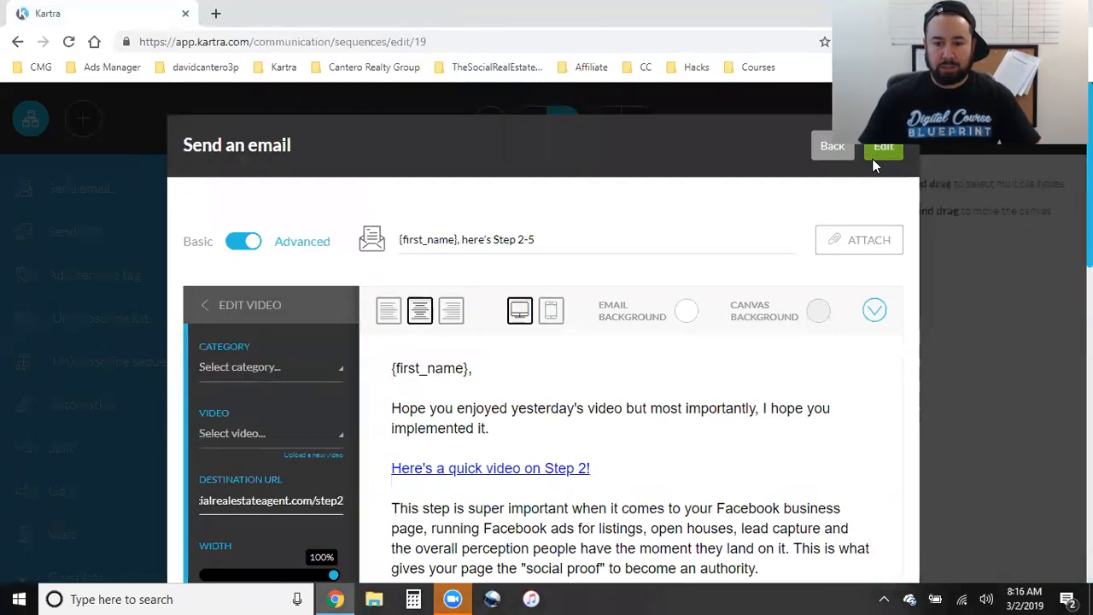
{"action": "left_click", "coordinate": [874, 159]}
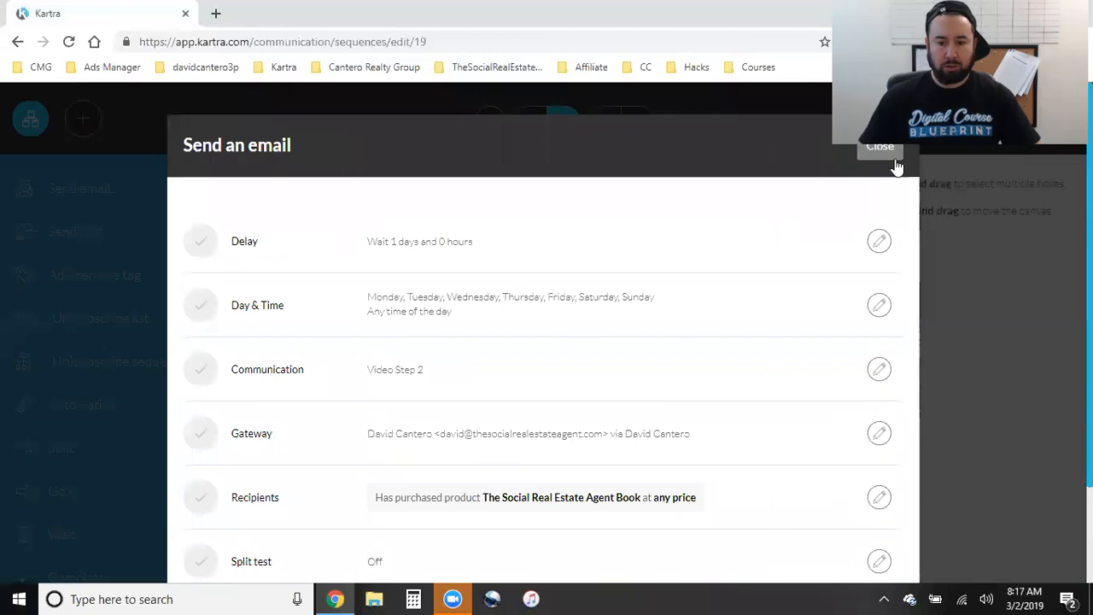
- Open the Video Step 3 email's body for editing
{"action": "scroll", "coordinate": [780, 453], "scroll_direction": "down", "scroll_amount": 2}
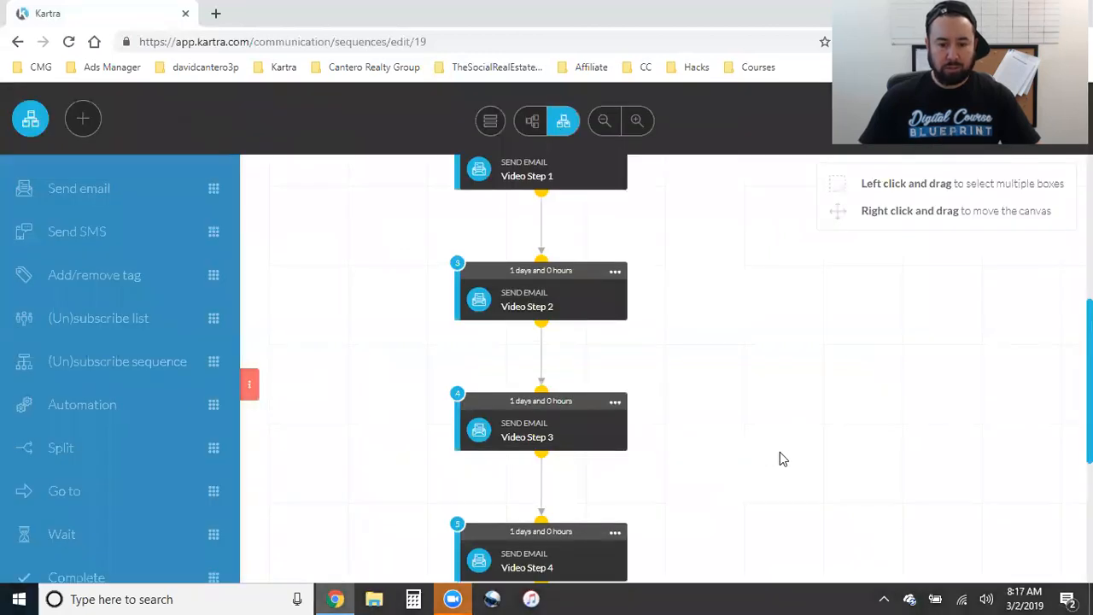
{"action": "left_click", "coordinate": [615, 245]}
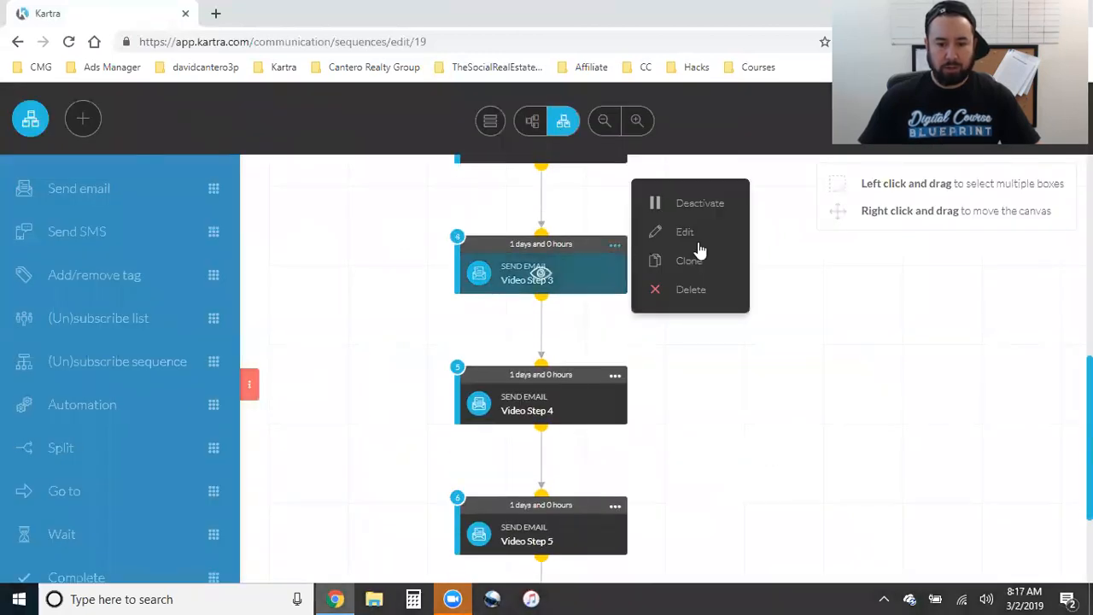
{"action": "left_click", "coordinate": [685, 232]}
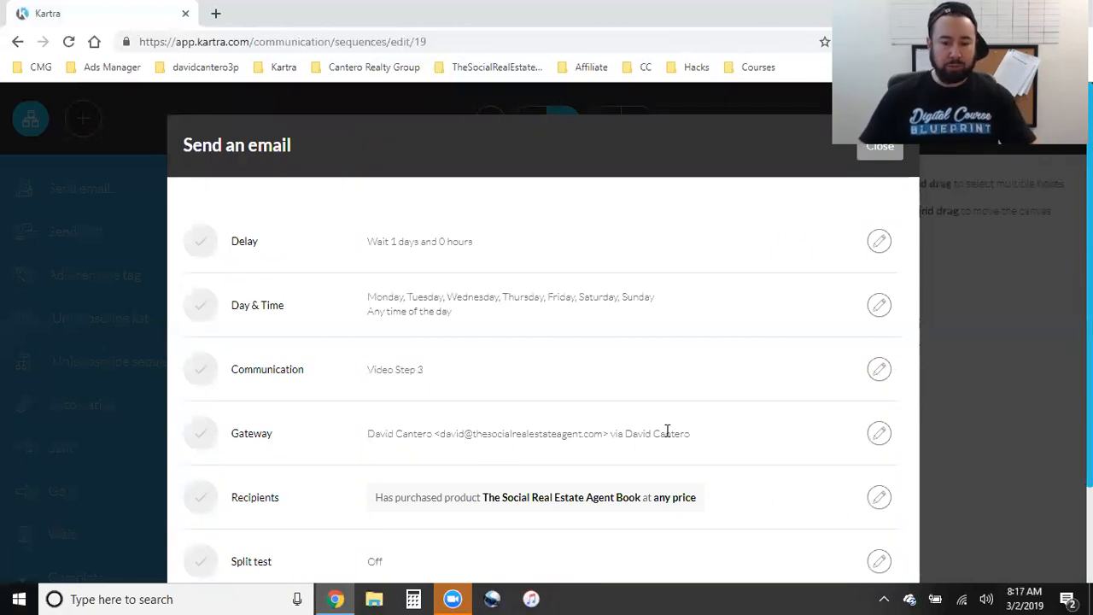
{"action": "scroll", "coordinate": [693, 435], "scroll_direction": "down", "scroll_amount": 2}
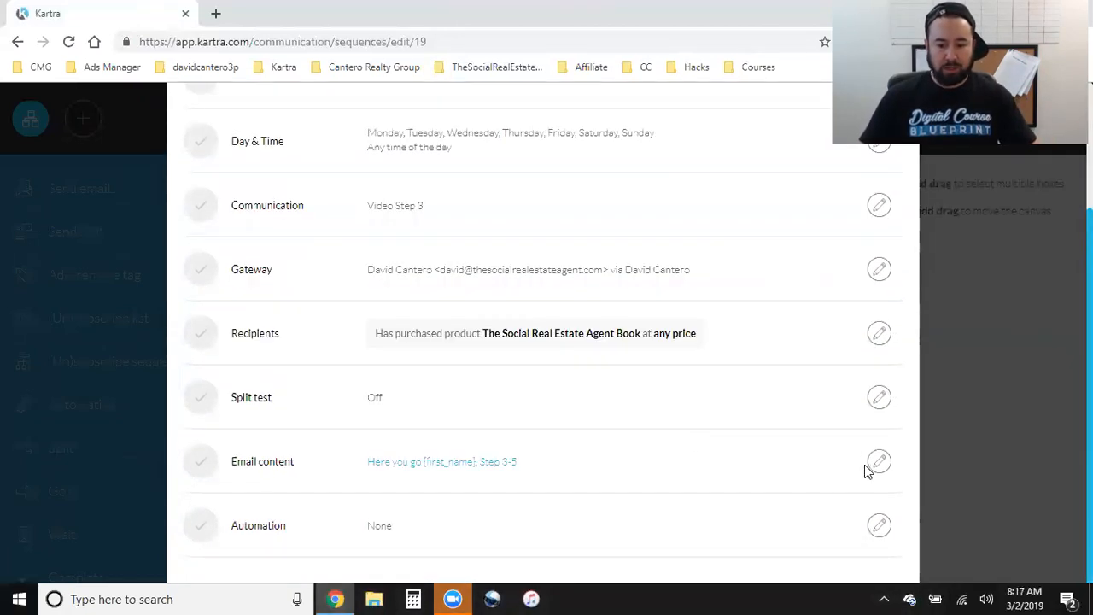
{"action": "left_click", "coordinate": [880, 462]}
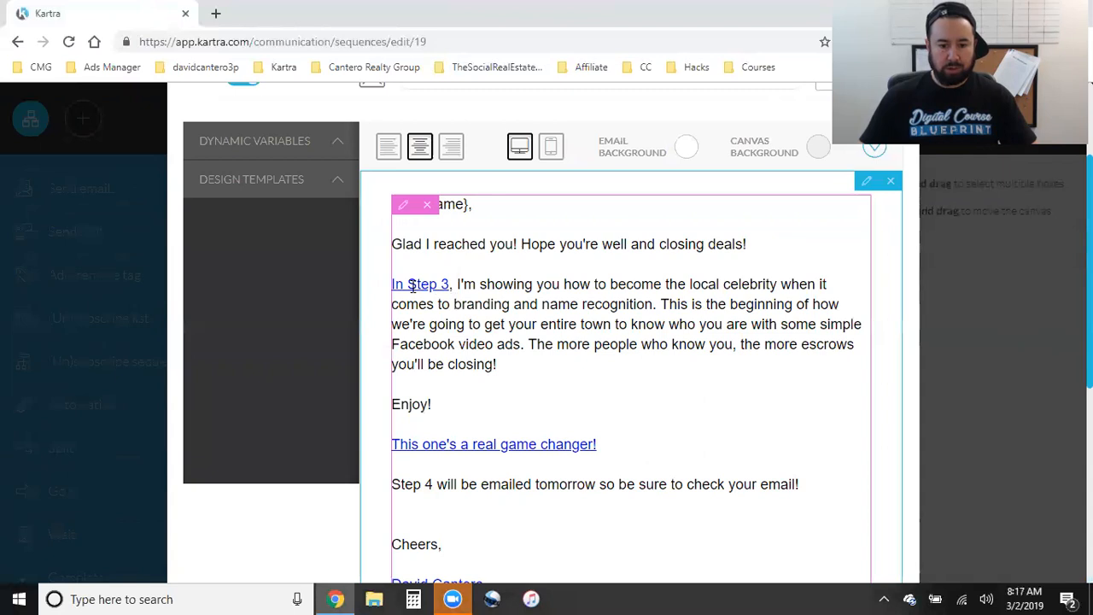
- Point the Video Step 3 video's destination URL to /step3 and save the email content
{"action": "scroll", "coordinate": [632, 462], "scroll_direction": "down", "scroll_amount": 4}
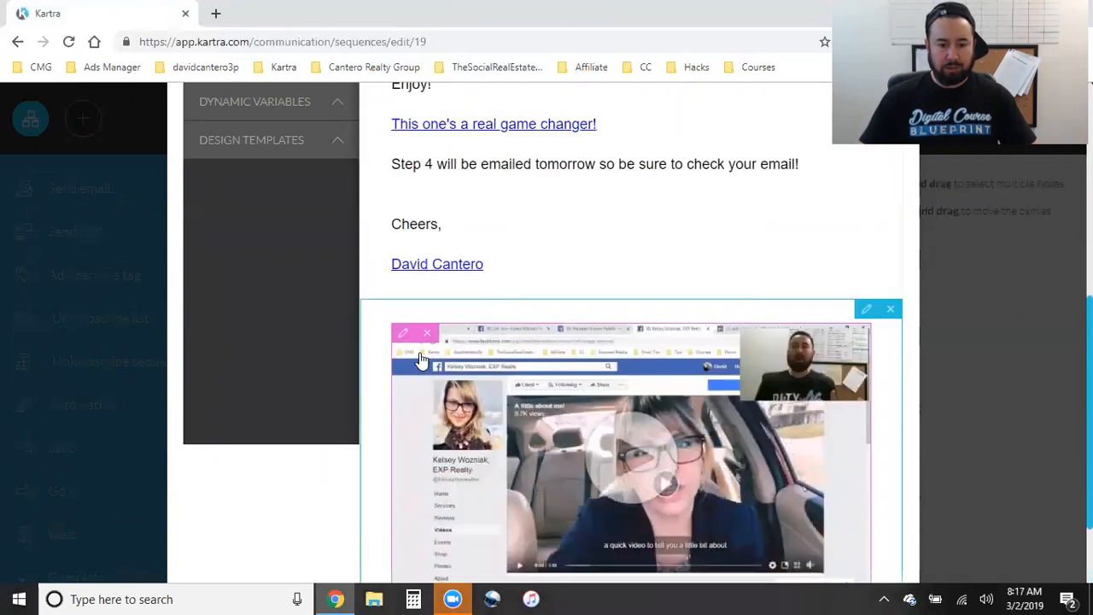
{"action": "left_click", "coordinate": [404, 335]}
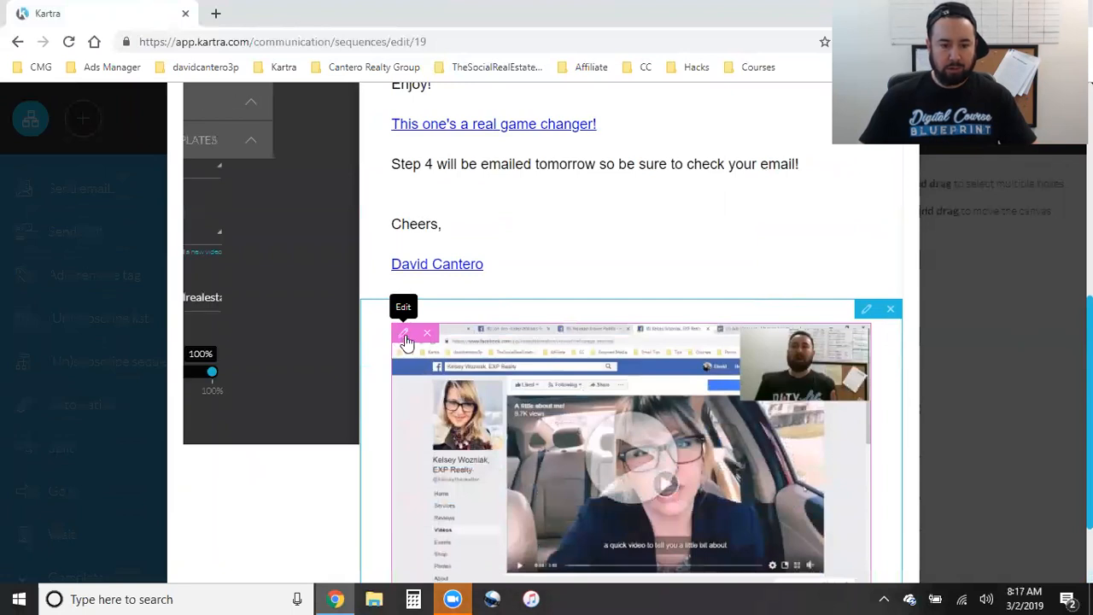
{"action": "left_click", "coordinate": [299, 297]}
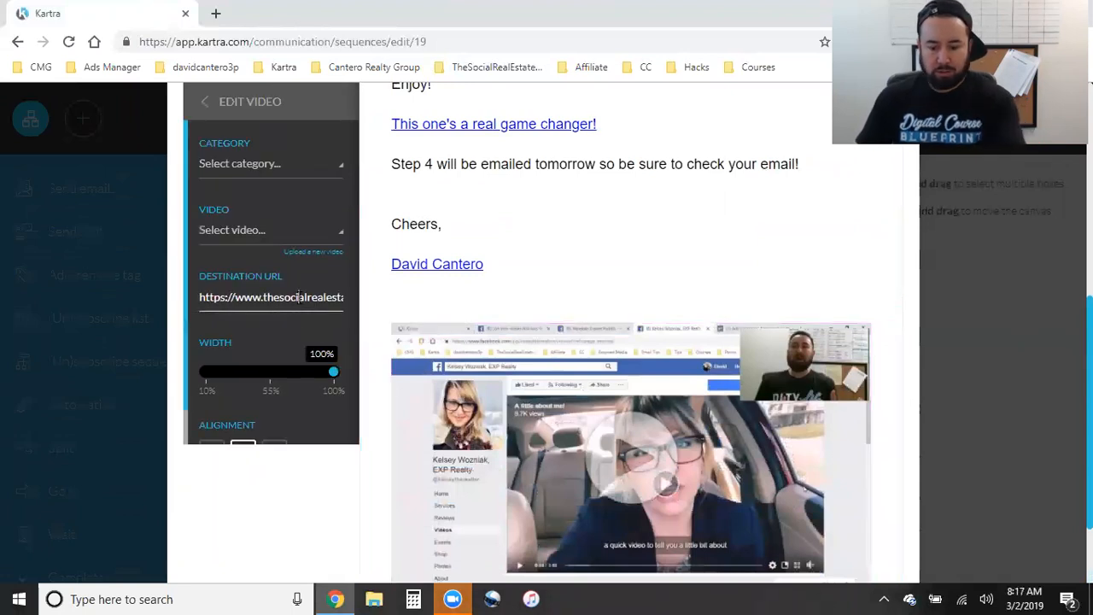
{"action": "key", "text": "Right"}
{"action": "key", "text": "Right"}
{"action": "key", "text": "Right"}
{"action": "key", "text": "Right"}
{"action": "key", "text": "Right"}
{"action": "key", "text": "Right"}
{"action": "key", "text": "Right"}
{"action": "key", "text": "Right"}
{"action": "key", "text": "Right"}
{"action": "key", "text": "Right"}
{"action": "key", "text": "Right"}
{"action": "key", "text": "Right"}
{"action": "key", "text": "Right"}
{"action": "key", "text": "Right"}
{"action": "key", "text": "Right"}
{"action": "key", "text": "Right"}
{"action": "key", "text": "Right"}
{"action": "key", "text": "Right"}
{"action": "key", "text": "Right"}
{"action": "key", "text": "Right"}
{"action": "key", "text": "Right"}
{"action": "key", "text": "Right"}
{"action": "key", "text": "Right"}
{"action": "key", "text": "Right"}
{"action": "key", "text": "Right"}
{"action": "key", "text": "Right"}
{"action": "key", "text": "Right"}
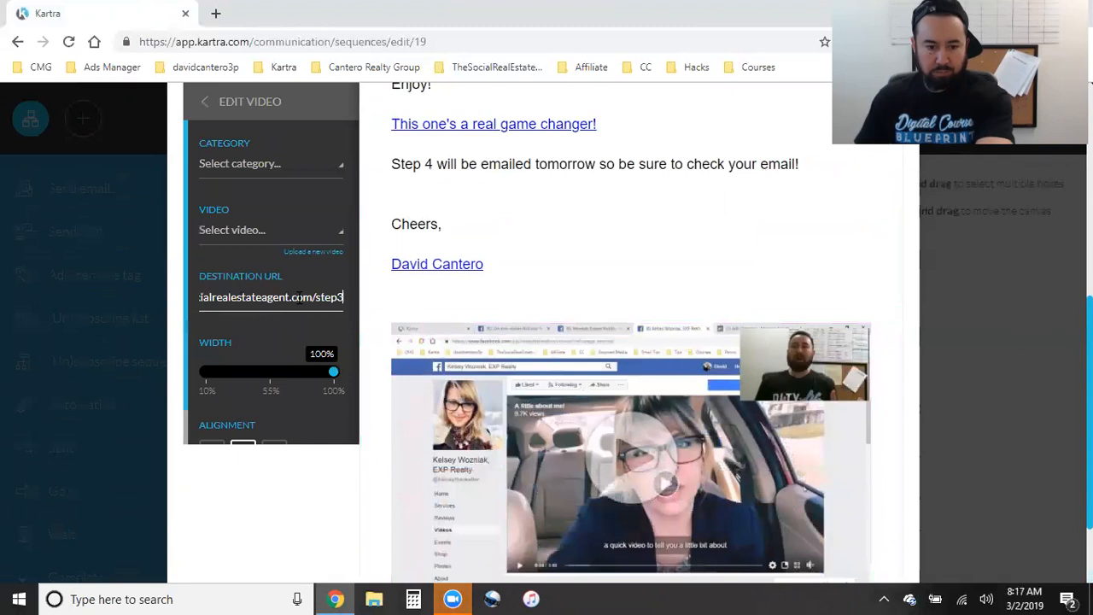
{"action": "scroll", "coordinate": [793, 389], "scroll_direction": "up", "scroll_amount": 1}
{"action": "scroll", "coordinate": [793, 389], "scroll_direction": "up", "scroll_amount": 4}
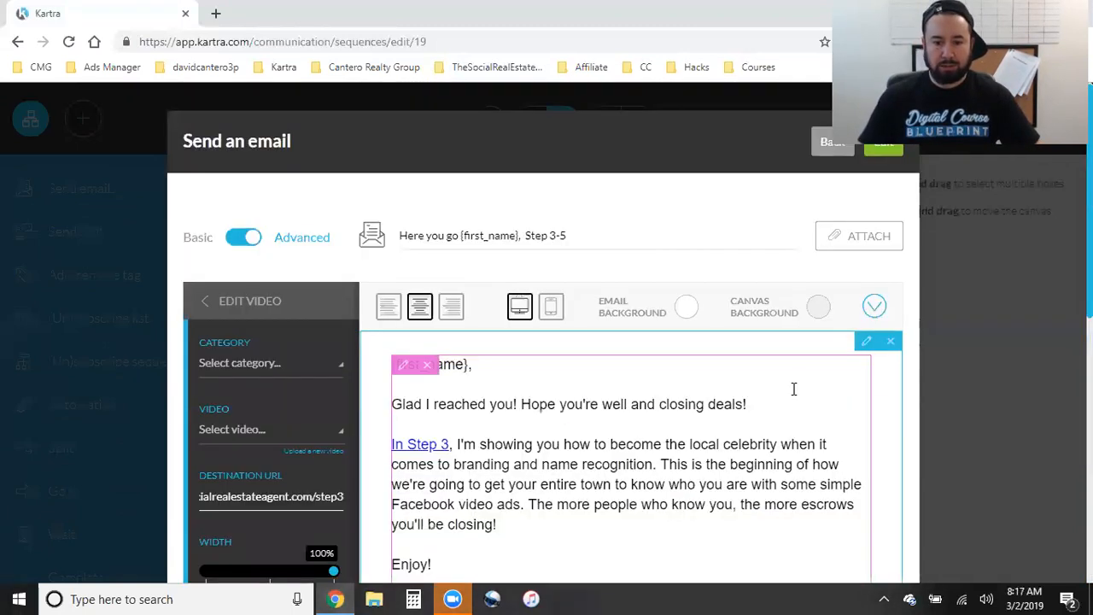
{"action": "left_click", "coordinate": [876, 146]}
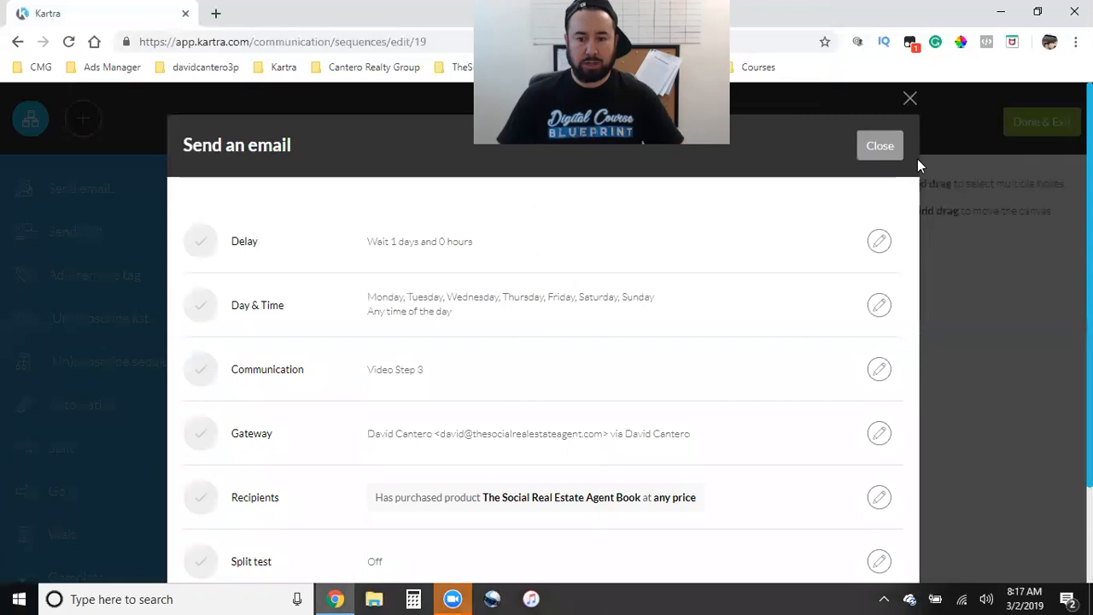
- Close Video Step 3's settings and open the Video Step 4 'great momentum' email body
{"action": "left_click", "coordinate": [919, 158]}
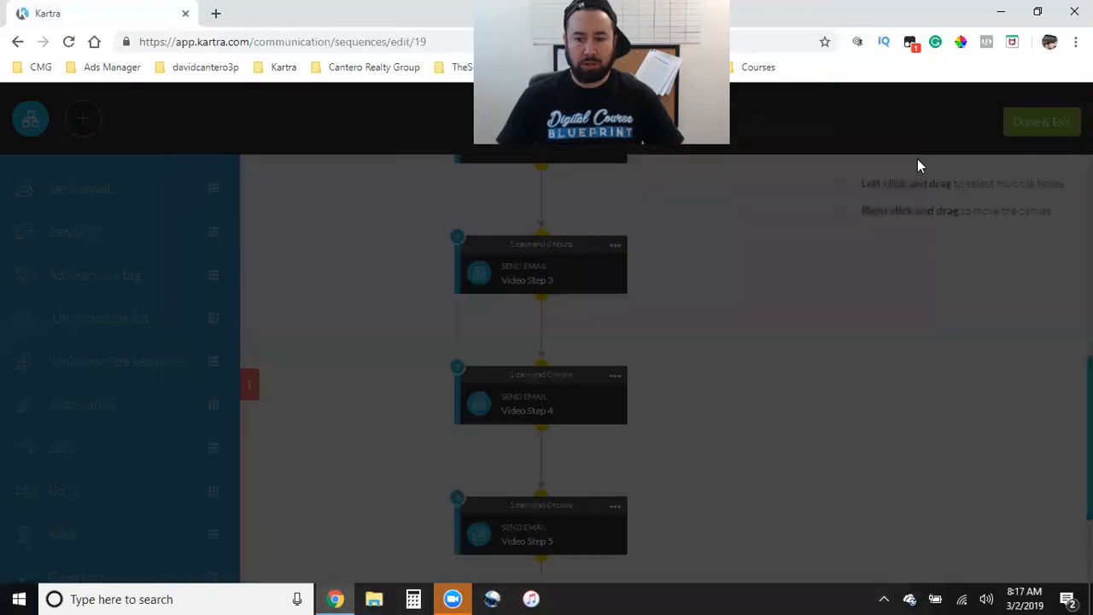
{"action": "scroll", "coordinate": [664, 330], "scroll_direction": "down", "scroll_amount": 1}
{"action": "left_click", "coordinate": [617, 295]}
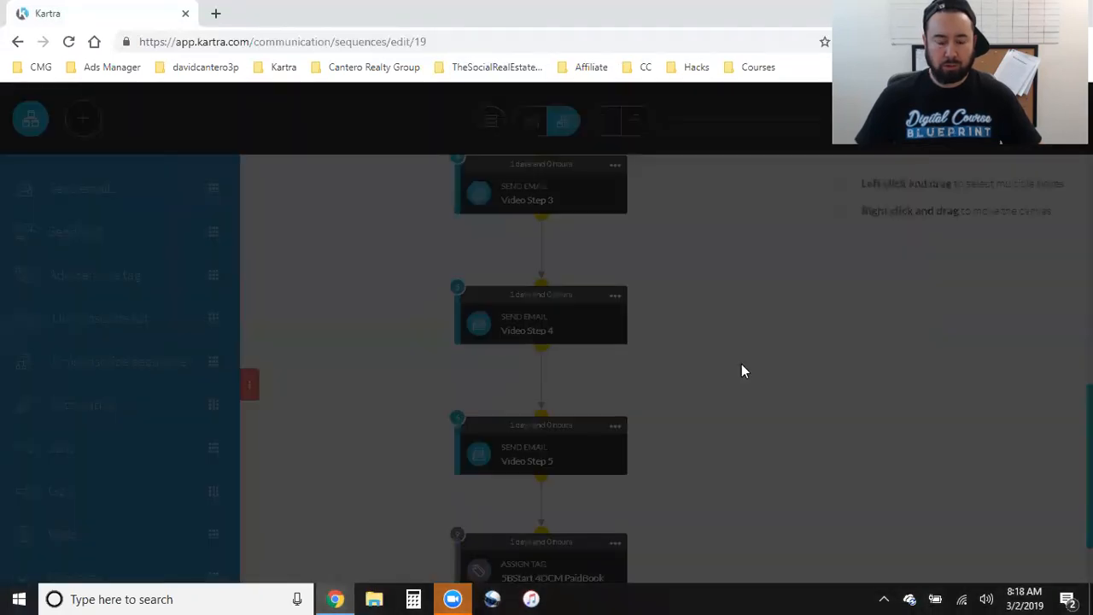
{"action": "scroll", "coordinate": [674, 427], "scroll_direction": "down", "scroll_amount": 2}
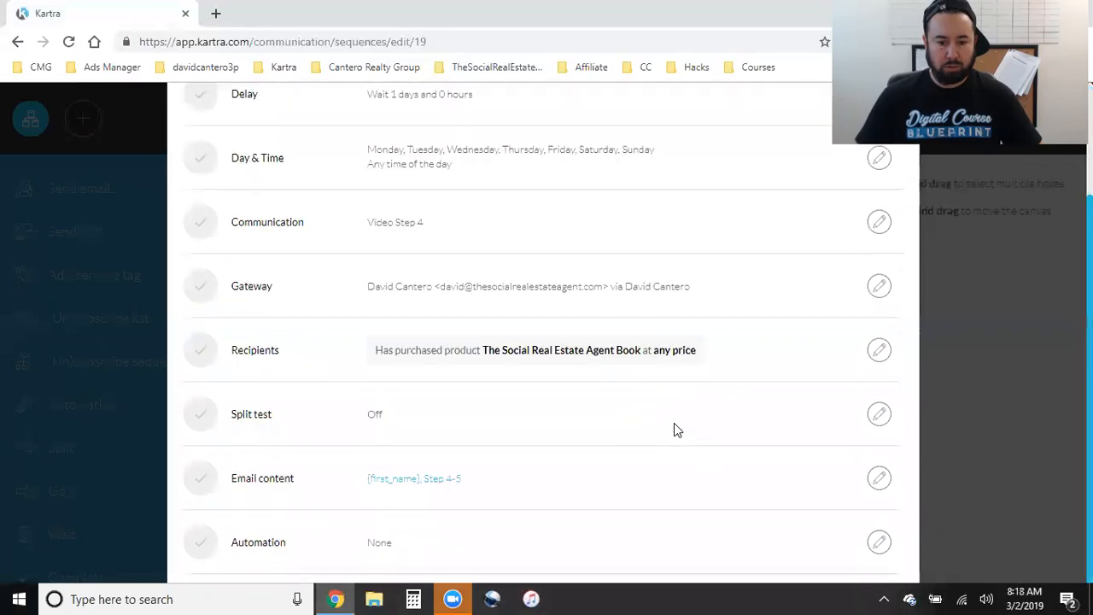
{"action": "left_click", "coordinate": [880, 461]}
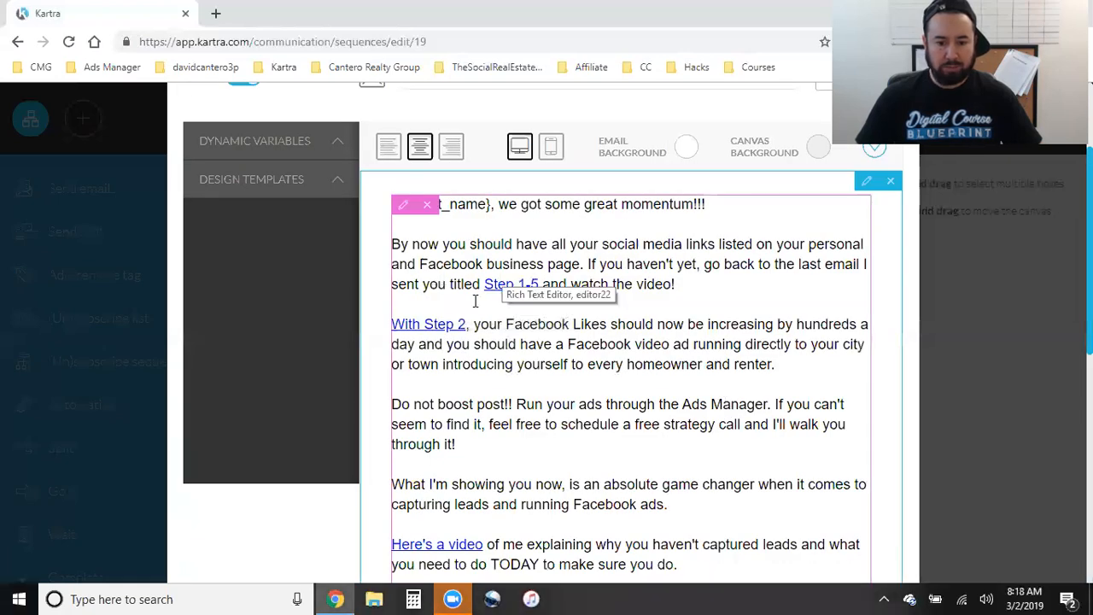
{"action": "scroll", "coordinate": [471, 329], "scroll_direction": "down", "scroll_amount": 2}
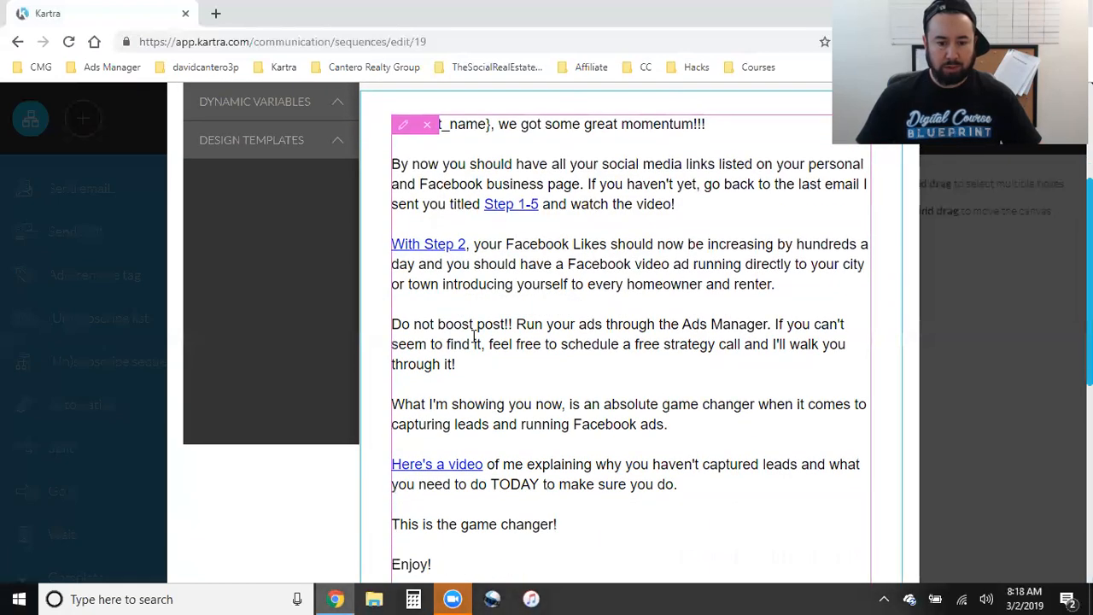
{"action": "scroll", "coordinate": [620, 394], "scroll_direction": "up", "scroll_amount": 3}
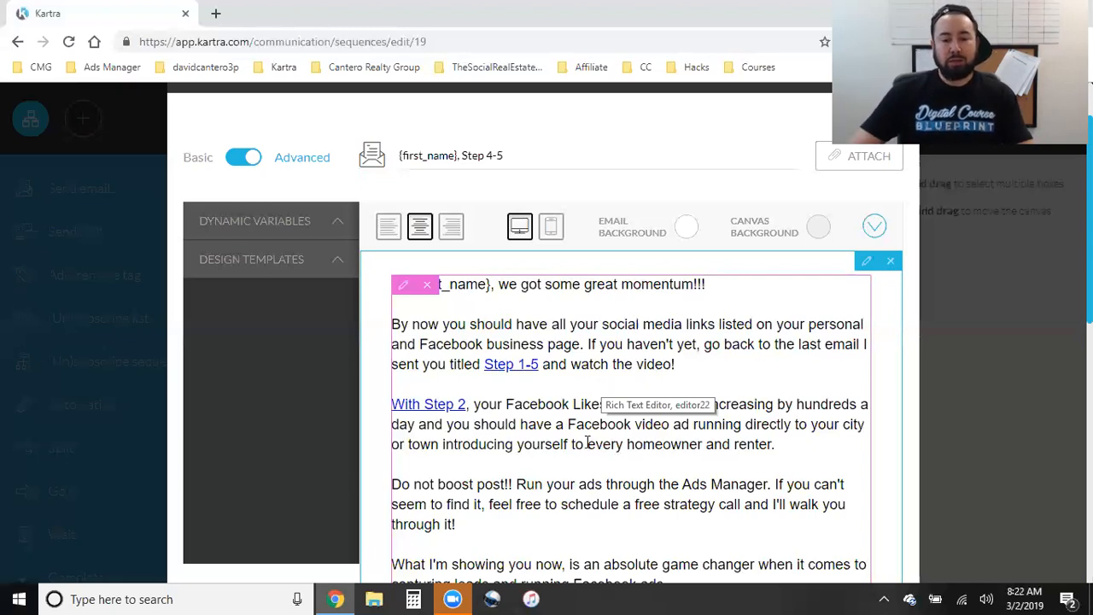
- Edit the Video Step 4 video block so its destination URL is thesocialrealestateagent.com/step4
{"action": "scroll", "coordinate": [607, 448], "scroll_direction": "down", "scroll_amount": 1}
{"action": "scroll", "coordinate": [612, 450], "scroll_direction": "down", "scroll_amount": 1}
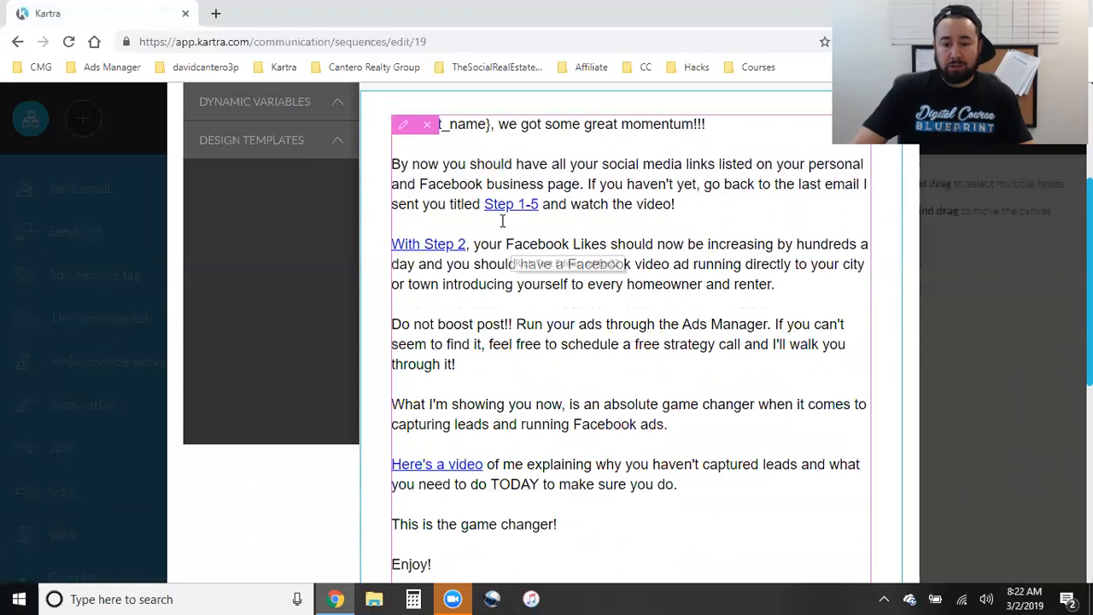
{"action": "scroll", "coordinate": [723, 421], "scroll_direction": "down", "scroll_amount": 3}
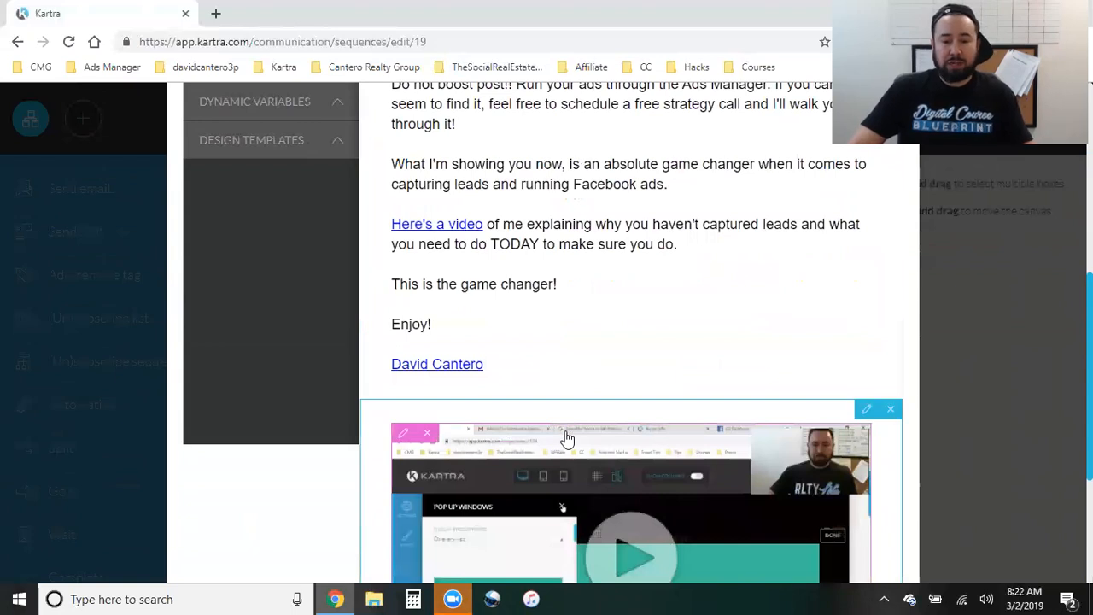
{"action": "scroll", "coordinate": [567, 438], "scroll_direction": "down", "scroll_amount": 1}
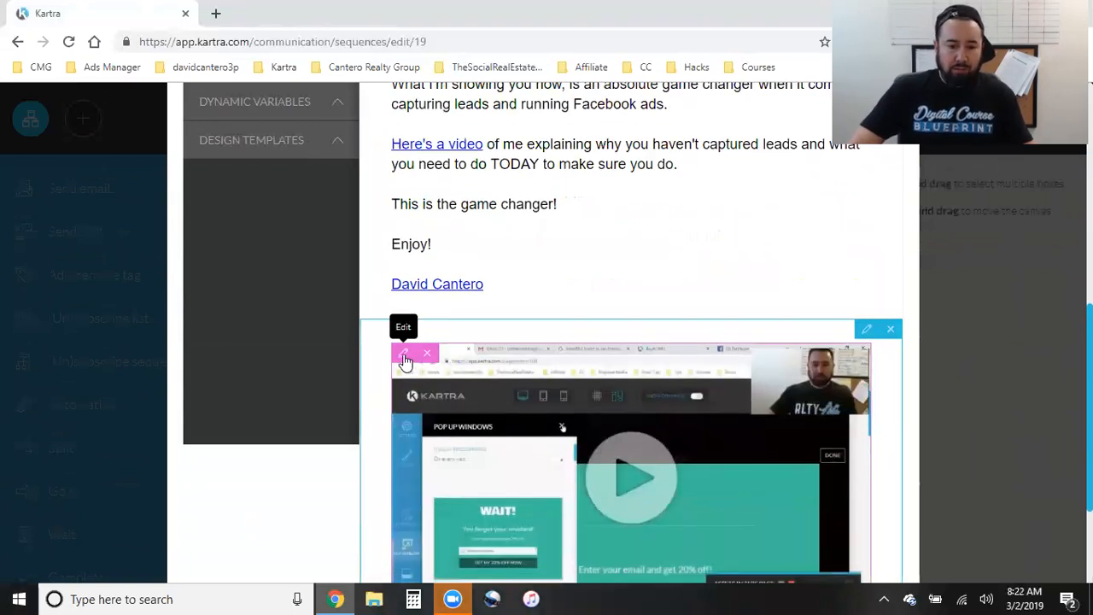
{"action": "left_click", "coordinate": [406, 361]}
{"action": "left_click", "coordinate": [280, 297]}
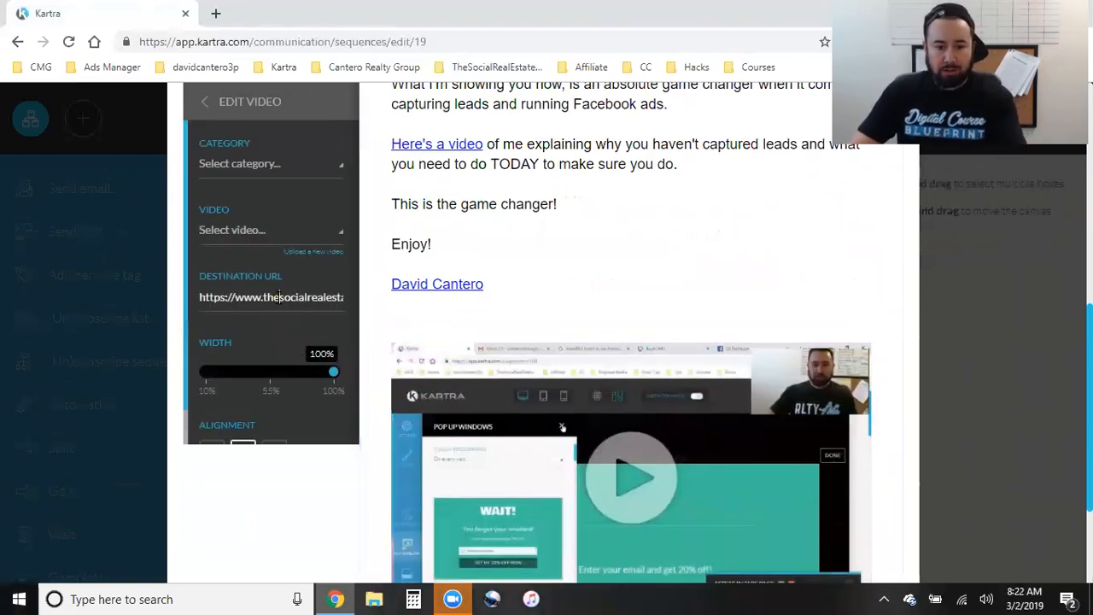
{"action": "key", "text": "Right"}
{"action": "key", "text": "Right"}
{"action": "key", "text": "Right"}
{"action": "key", "text": "Right"}
{"action": "key", "text": "Right"}
{"action": "key", "text": "Right"}
{"action": "key", "text": "Right"}
{"action": "key", "text": "Right"}
{"action": "key", "text": "Right"}
{"action": "key", "text": "Right"}
{"action": "key", "text": "Right"}
{"action": "key", "text": "Right"}
{"action": "key", "text": "Right"}
{"action": "key", "text": "Right"}
{"action": "key", "text": "Right"}
{"action": "key", "text": "Right"}
{"action": "key", "text": "Right"}
{"action": "key", "text": "Right"}
{"action": "key", "text": "Right"}
{"action": "key", "text": "Right"}
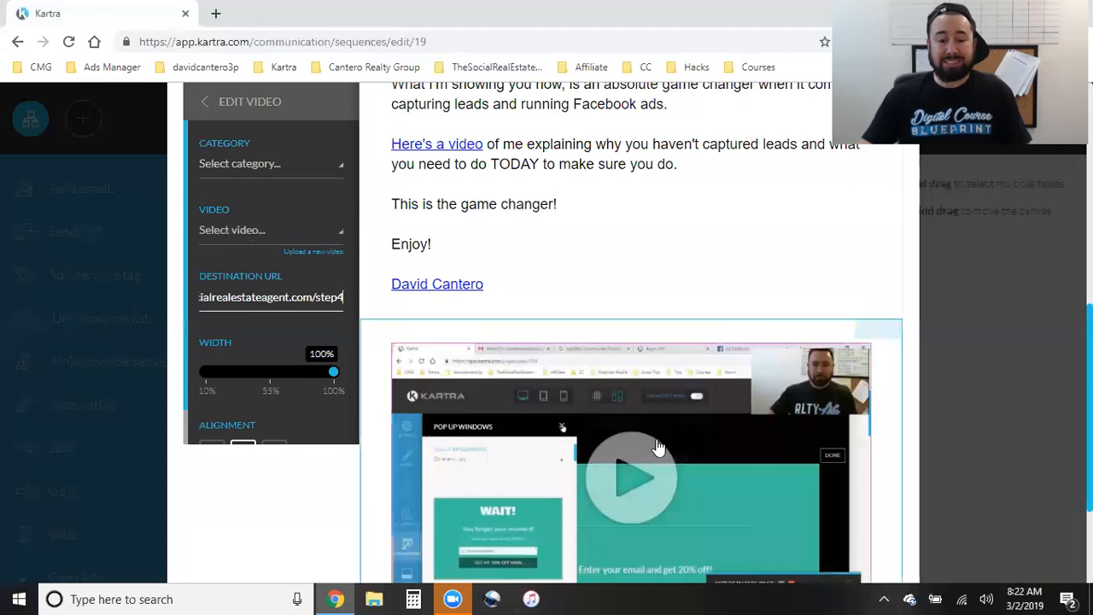
{"action": "scroll", "coordinate": [661, 443], "scroll_direction": "down", "scroll_amount": 3}
{"action": "scroll", "coordinate": [675, 447], "scroll_direction": "up", "scroll_amount": 10}
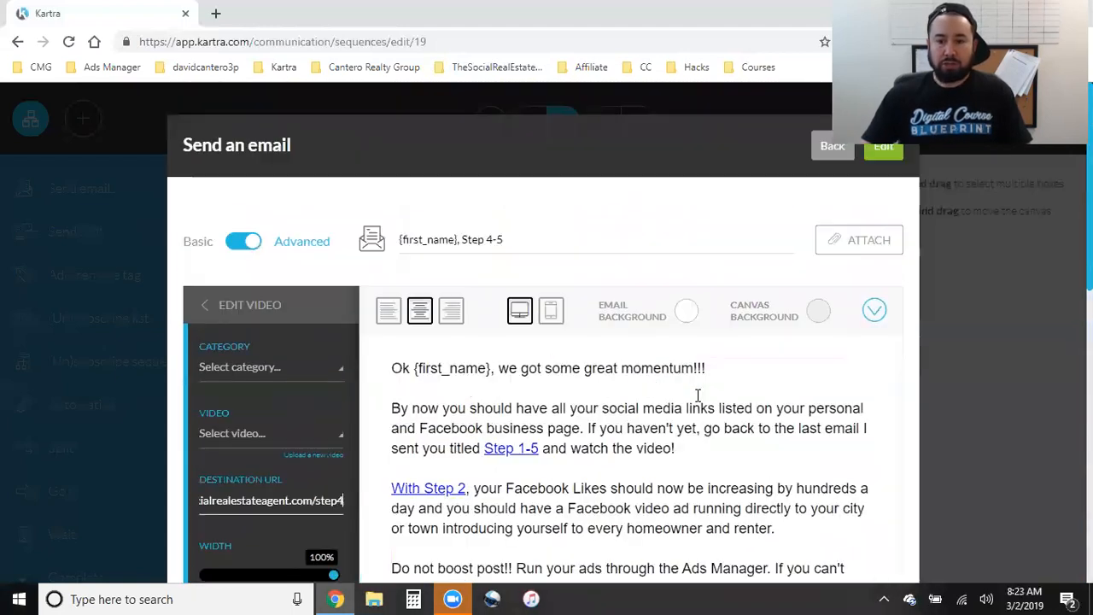
- Save the Video Step 4 email
{"action": "left_click", "coordinate": [888, 152]}
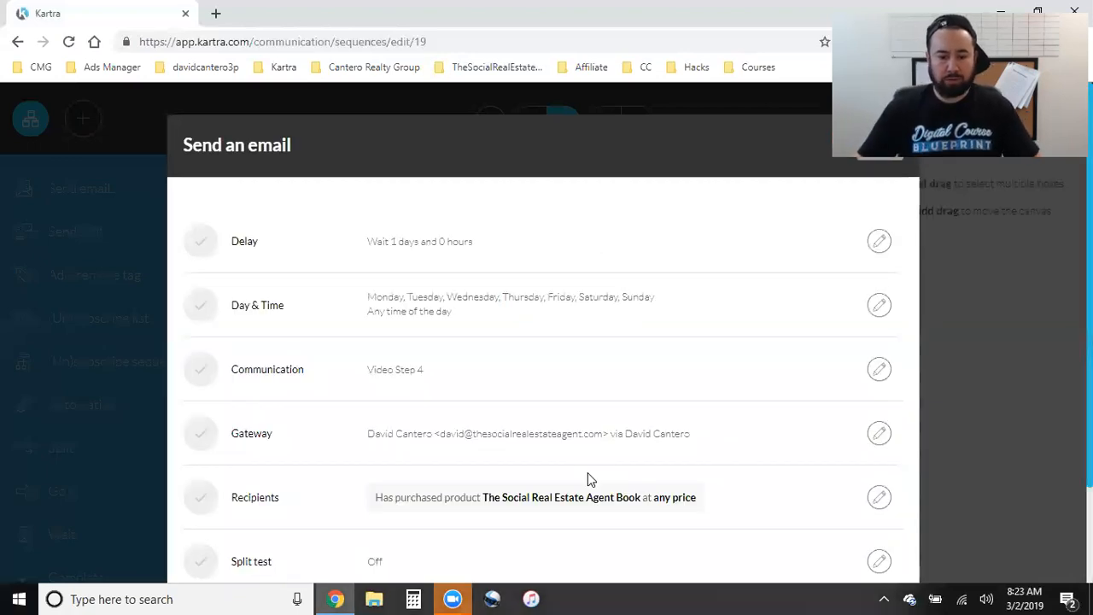
{"action": "scroll", "coordinate": [598, 466], "scroll_direction": "down", "scroll_amount": 3}
{"action": "scroll", "coordinate": [797, 476], "scroll_direction": "up", "scroll_amount": 3}
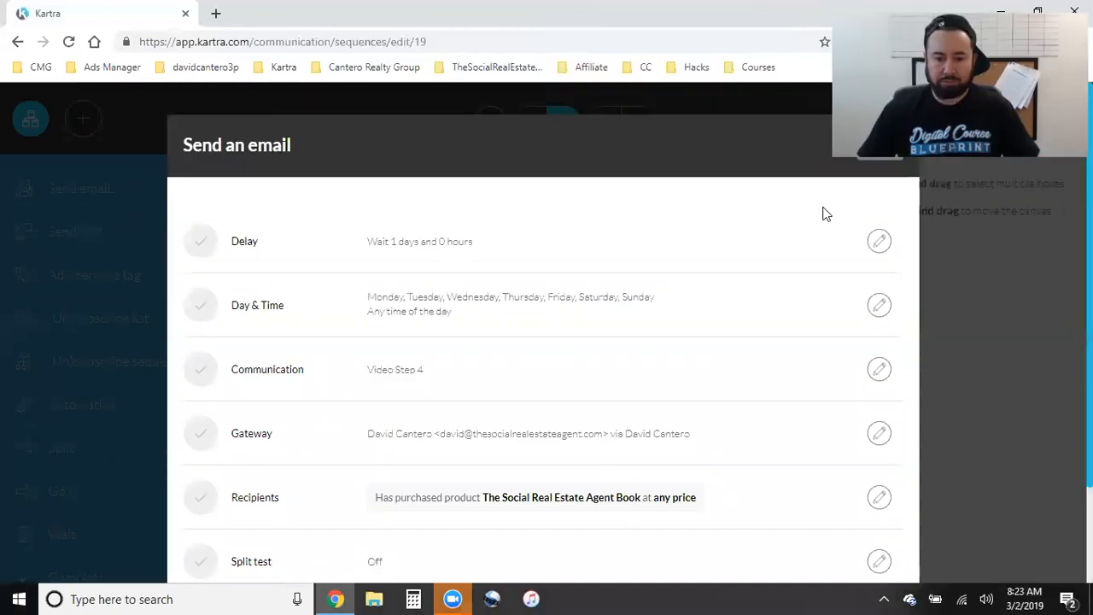
- Open the Video Step 5 email settings, with its 1-day delay and 'last step' content
{"action": "key", "text": "Escape"}
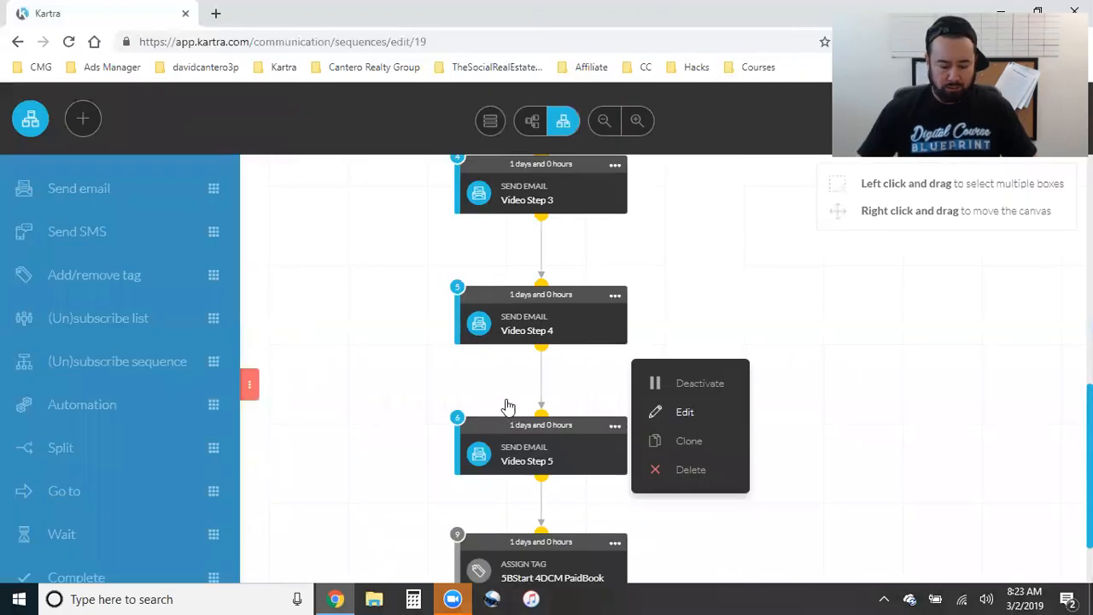
{"action": "key", "text": "Return"}
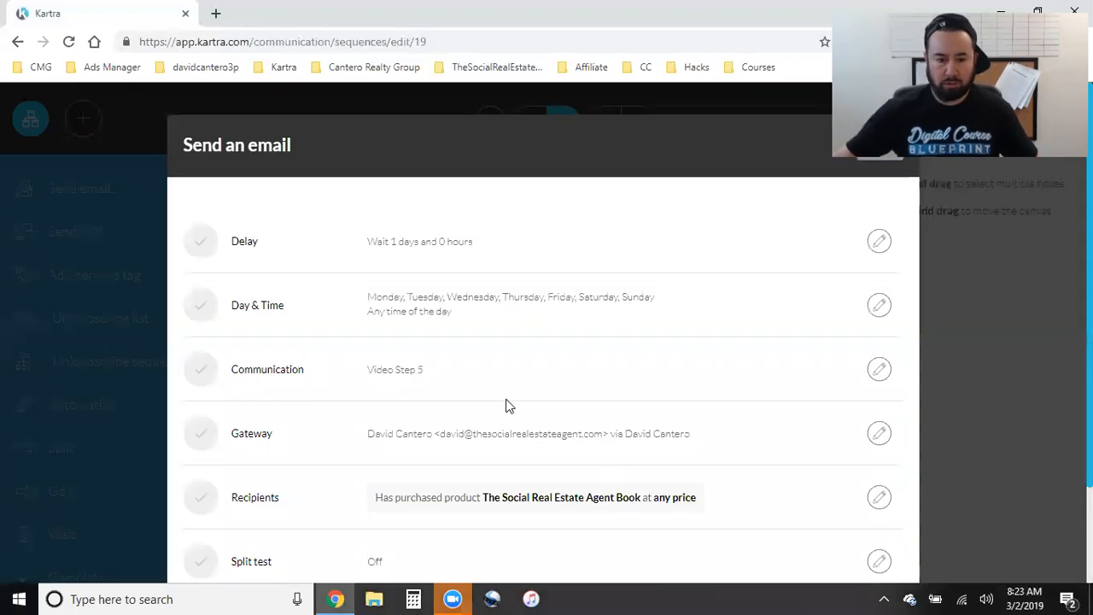
{"action": "scroll", "coordinate": [612, 435], "scroll_direction": "down", "scroll_amount": 2}
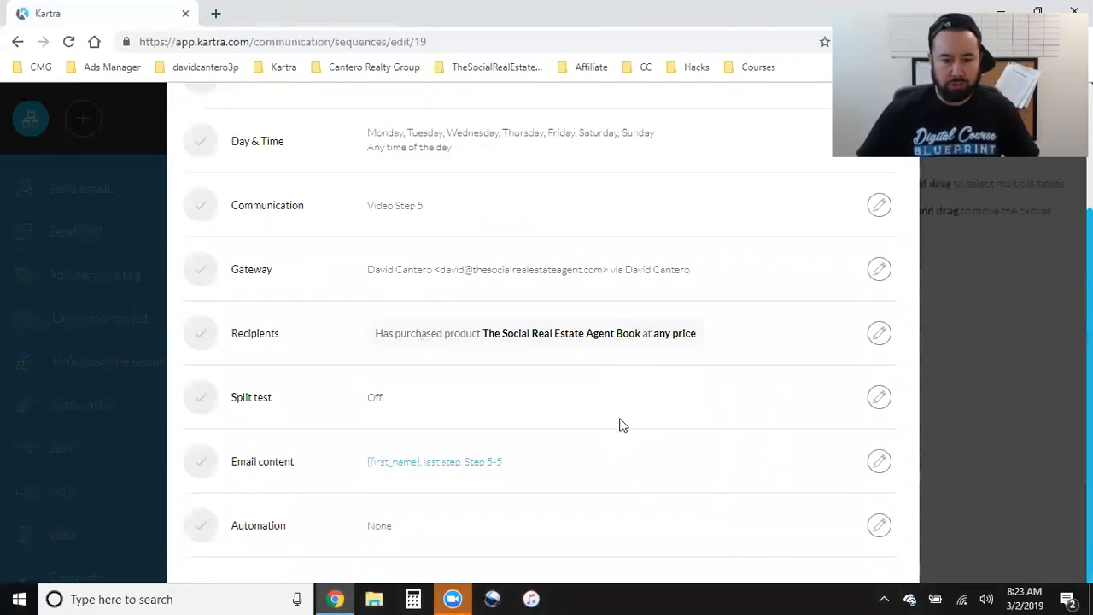
{"action": "scroll", "coordinate": [623, 428], "scroll_direction": "up", "scroll_amount": 2}
{"action": "scroll", "coordinate": [622, 427], "scroll_direction": "up", "scroll_amount": 1}
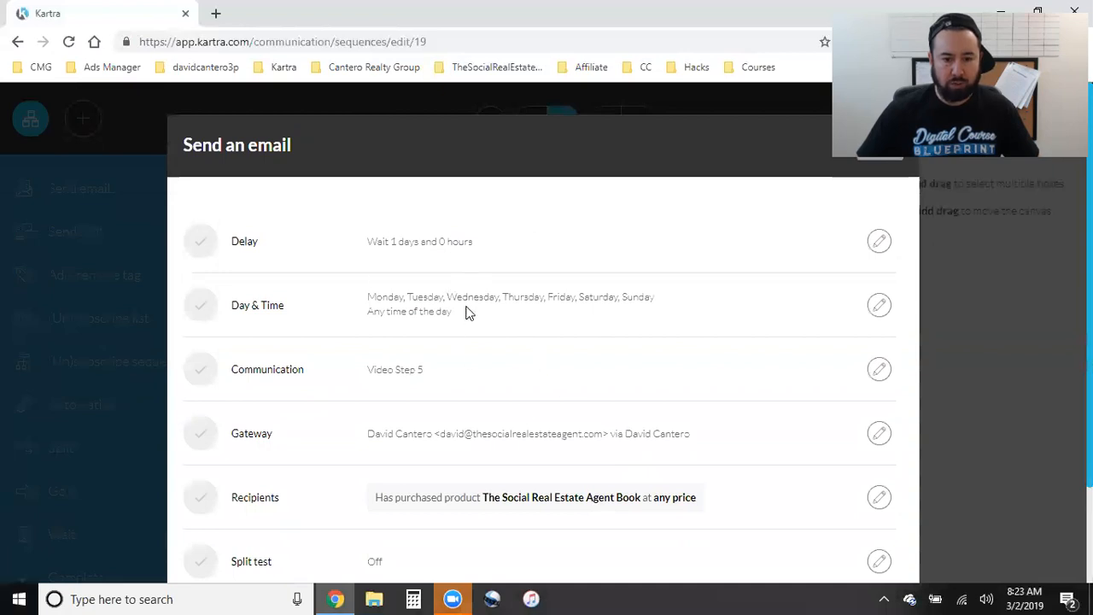
{"action": "scroll", "coordinate": [551, 390], "scroll_direction": "down", "scroll_amount": 2}
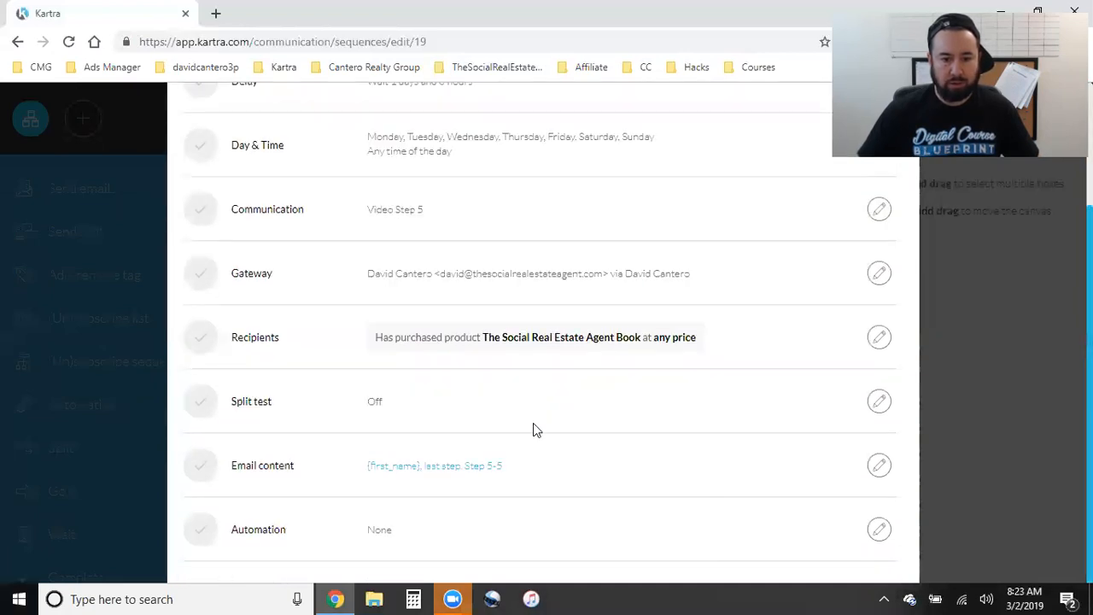
{"action": "scroll", "coordinate": [535, 429], "scroll_direction": "down", "scroll_amount": 1}
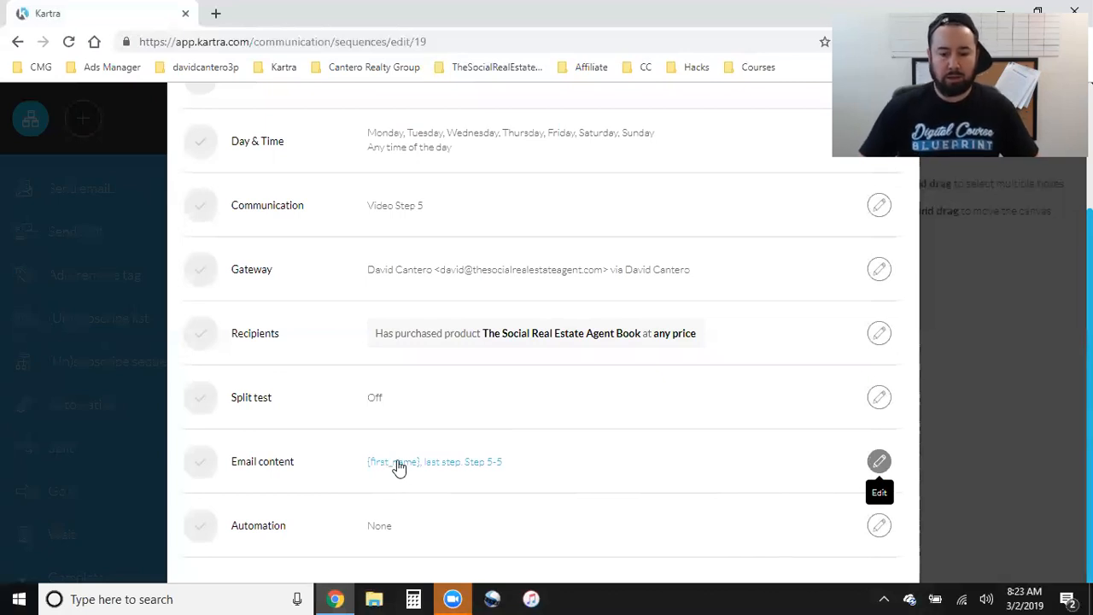
- Edit the Video Step 5 email body text and review its Steps 2–4 recap down to 'Step 5!'
{"action": "left_click", "coordinate": [399, 467]}
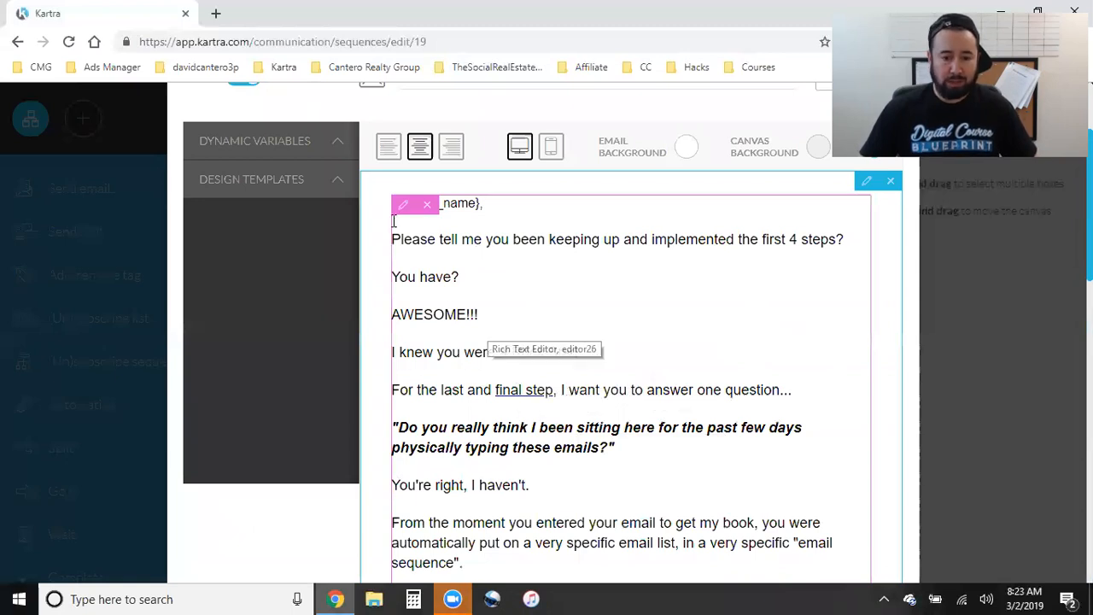
{"action": "left_click", "coordinate": [403, 208]}
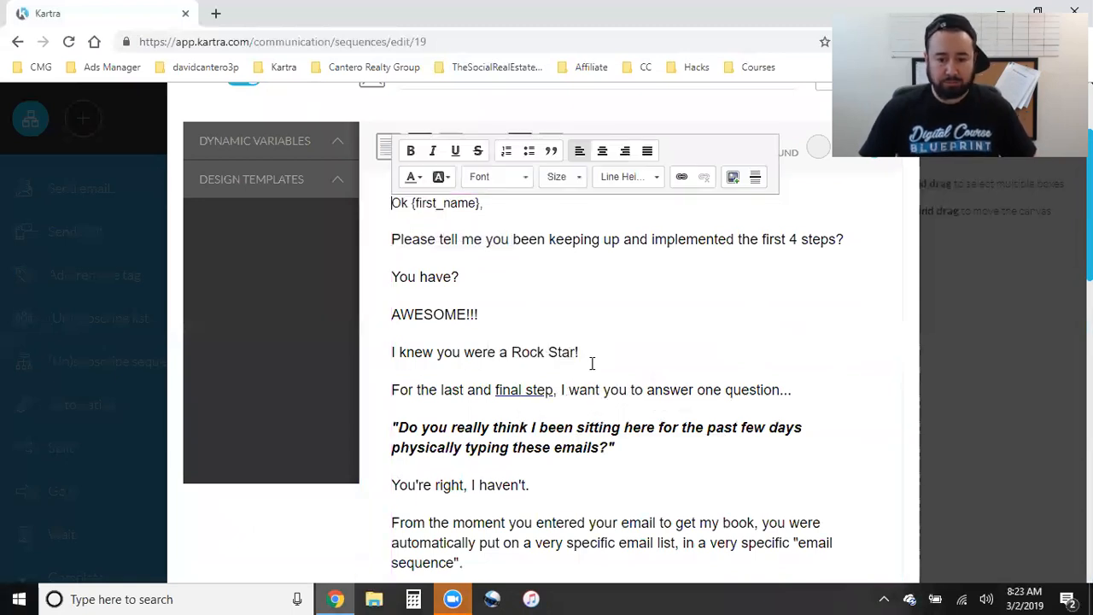
{"action": "scroll", "coordinate": [649, 406], "scroll_direction": "up", "scroll_amount": 2}
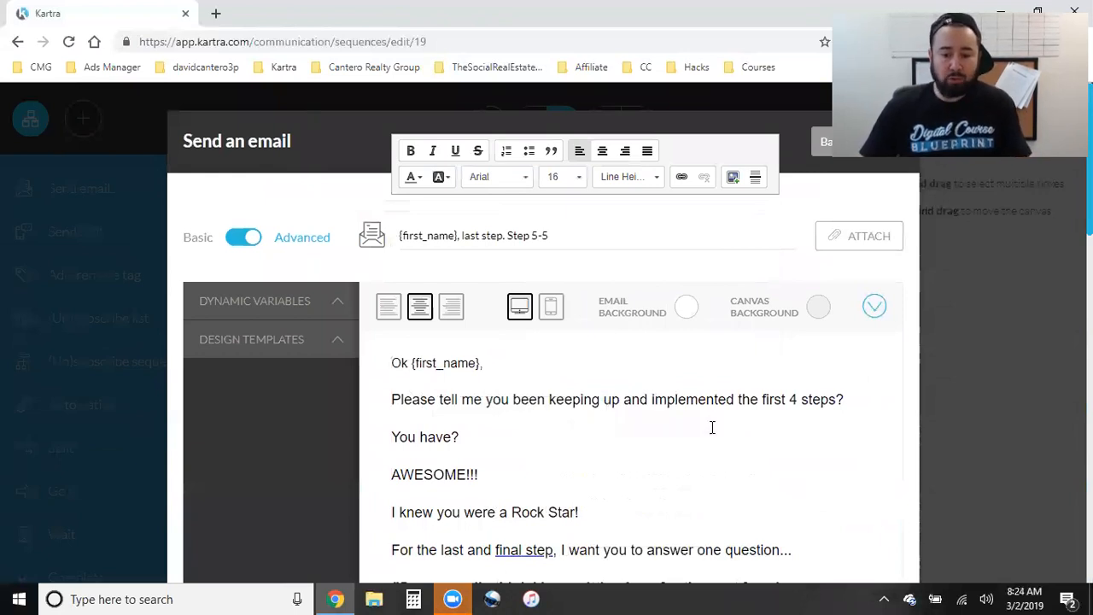
{"action": "scroll", "coordinate": [713, 427], "scroll_direction": "down", "scroll_amount": 1}
{"action": "scroll", "coordinate": [627, 421], "scroll_direction": "down", "scroll_amount": 1}
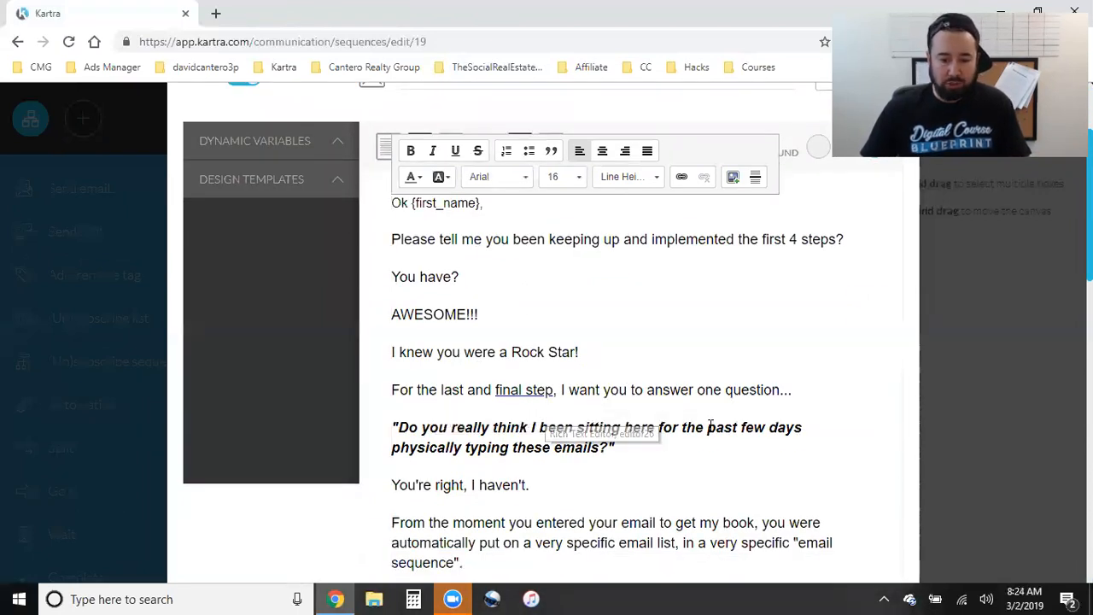
{"action": "scroll", "coordinate": [683, 432], "scroll_direction": "down", "scroll_amount": 1}
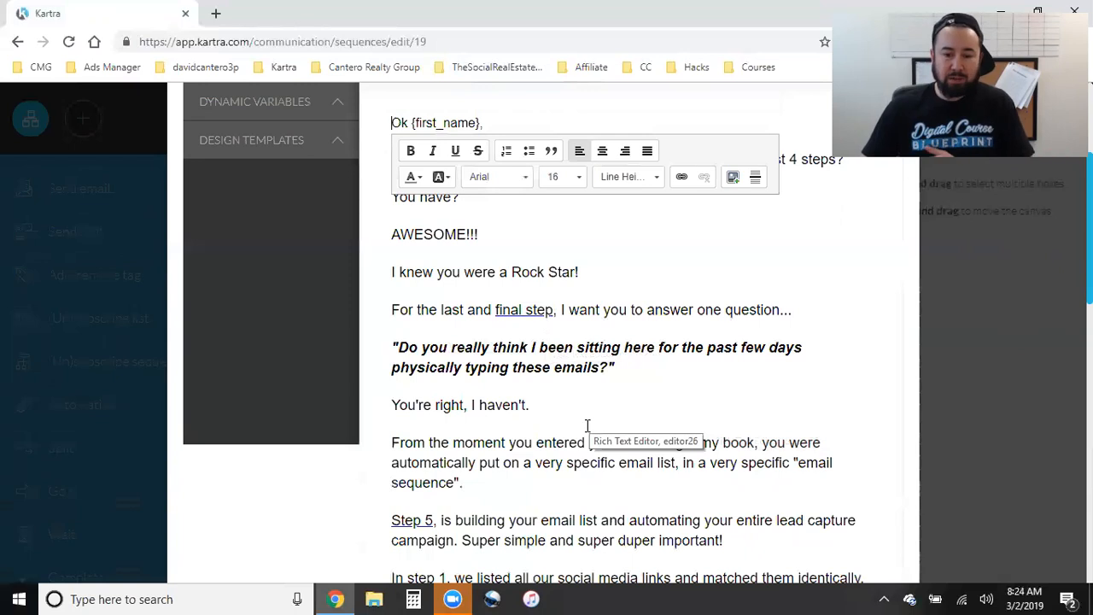
{"action": "scroll", "coordinate": [587, 425], "scroll_direction": "down", "scroll_amount": 1}
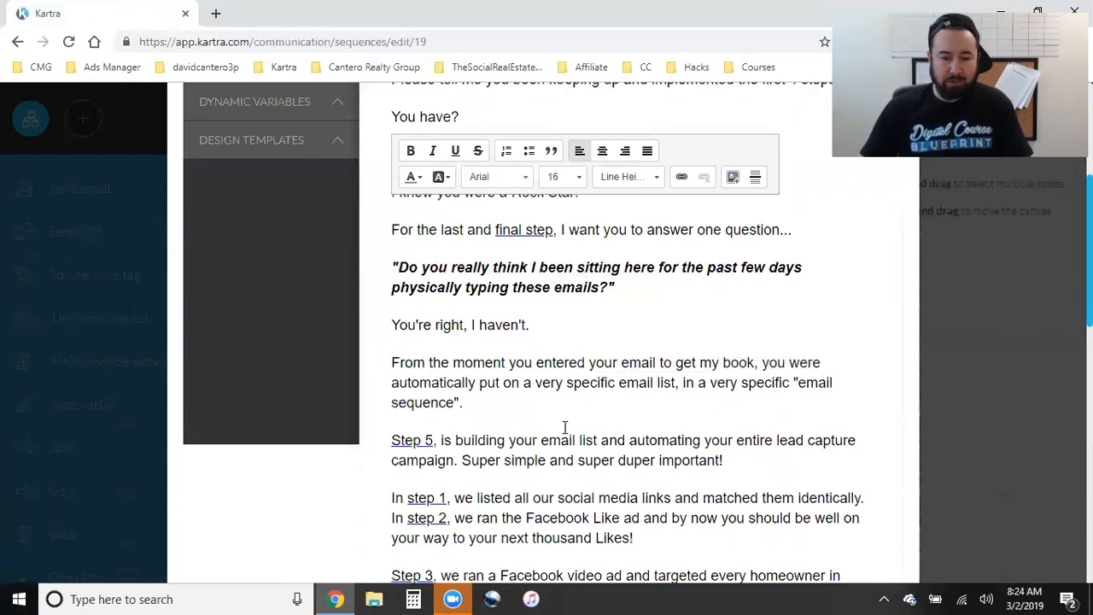
{"action": "scroll", "coordinate": [539, 405], "scroll_direction": "down", "scroll_amount": 1}
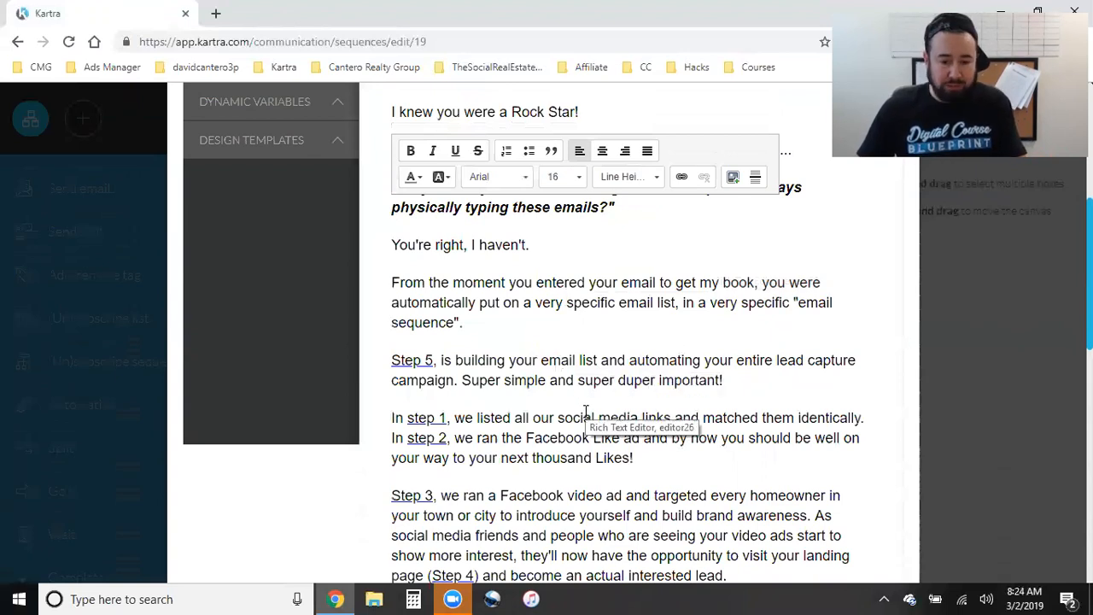
{"action": "scroll", "coordinate": [586, 410], "scroll_direction": "down", "scroll_amount": 1}
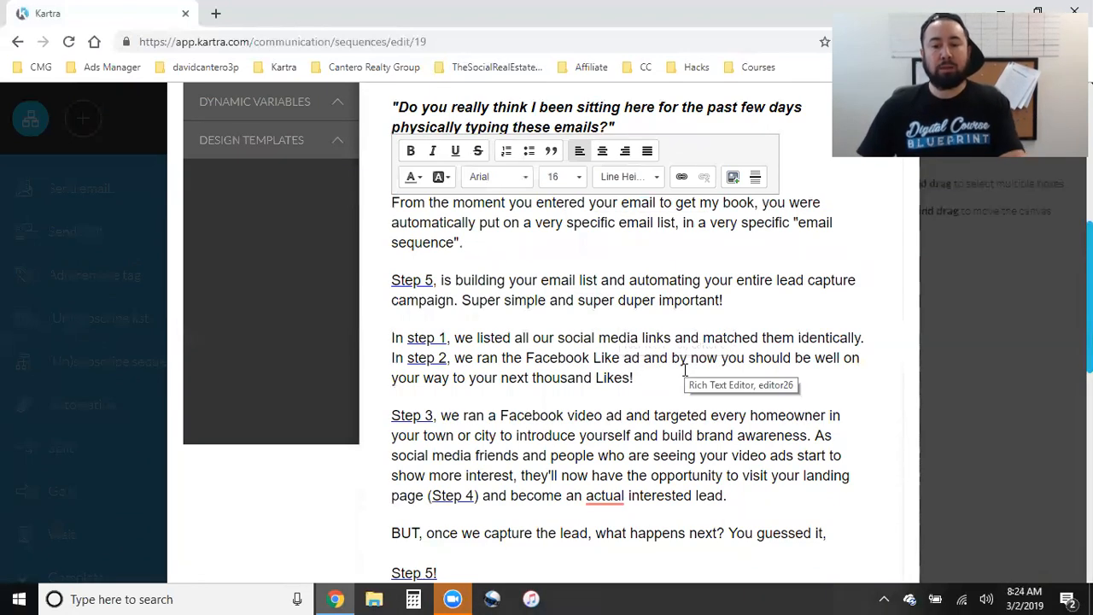
{"action": "scroll", "coordinate": [684, 370], "scroll_direction": "down", "scroll_amount": 1}
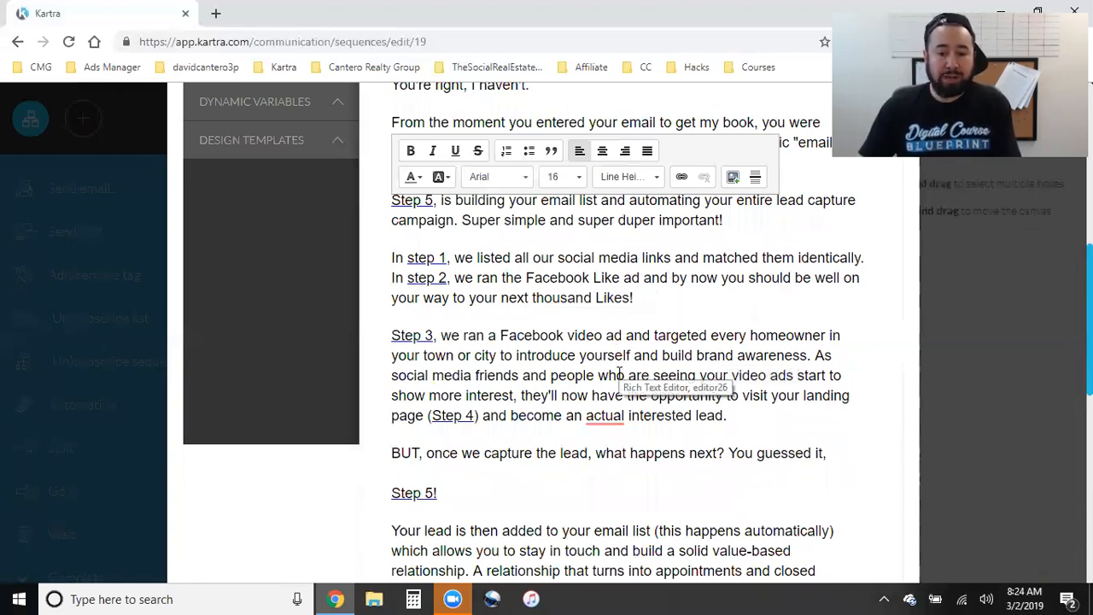
{"action": "scroll", "coordinate": [662, 376], "scroll_direction": "down", "scroll_amount": 1}
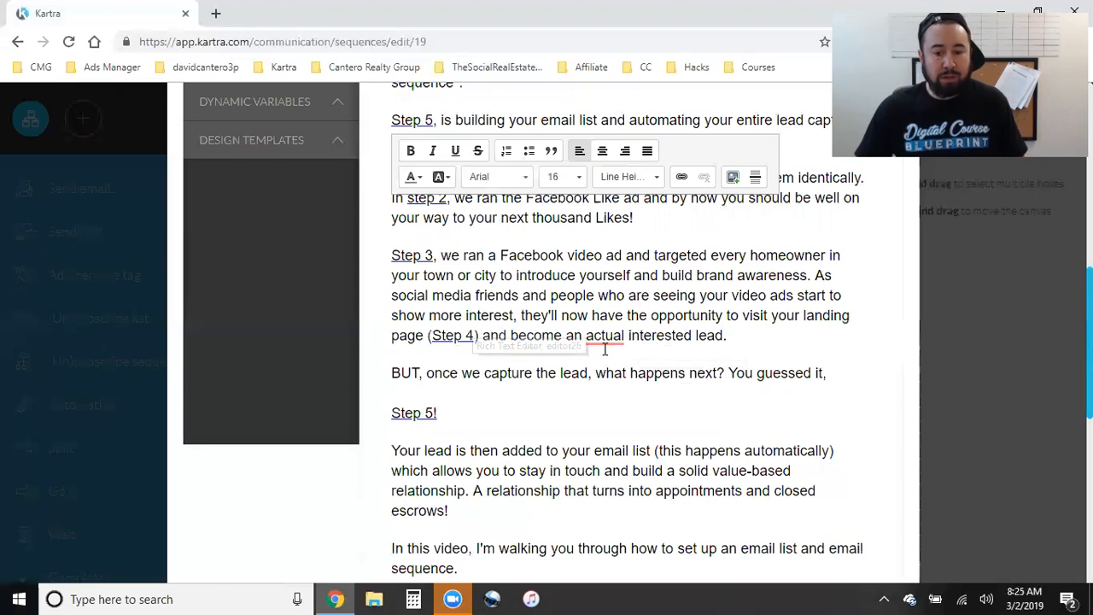
{"action": "mouse_move", "coordinate": [622, 335]}
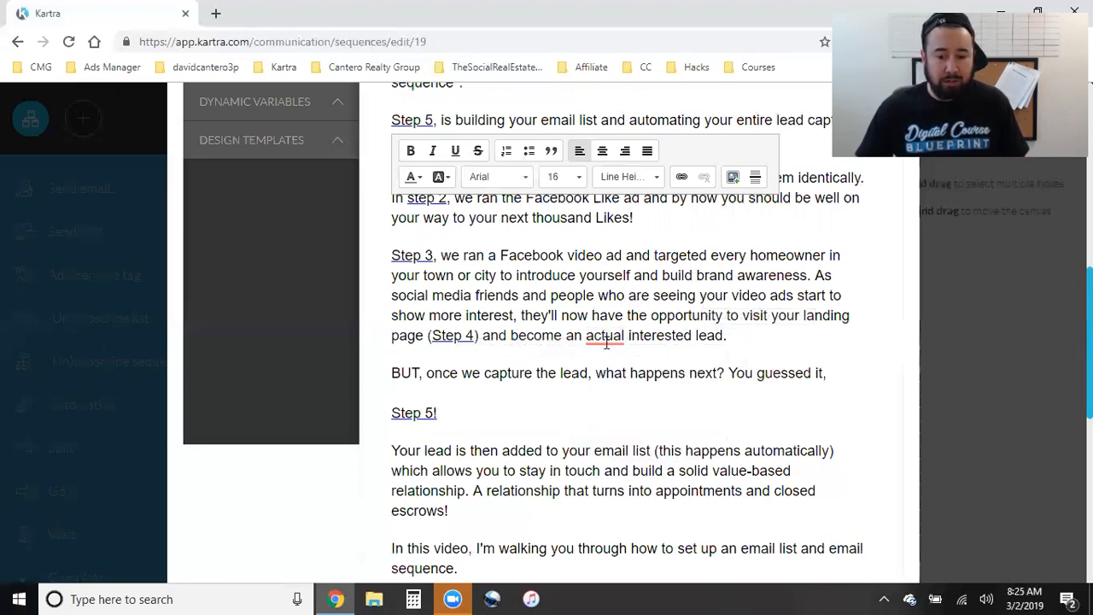
- Delete the word 'actual' before 'interested' and add a comma after 'final step'
{"action": "key", "text": "BackSpace"}
{"action": "key", "text": "BackSpace"}
{"action": "key", "text": "BackSpace"}
{"action": "key", "text": "BackSpace"}
{"action": "key", "text": "BackSpace"}
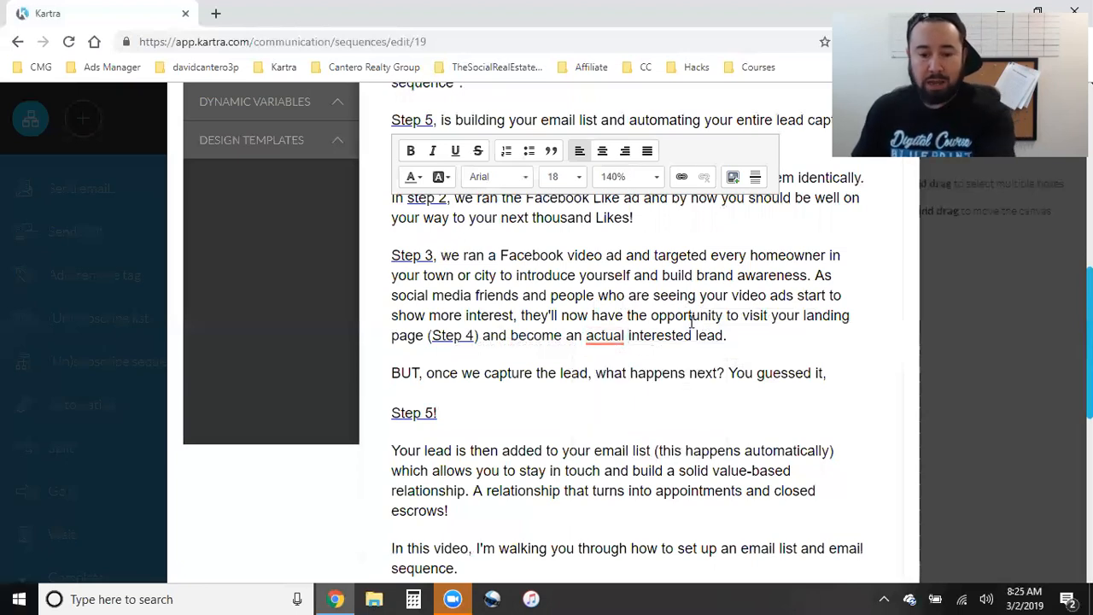
{"action": "key", "text": "BackSpace"}
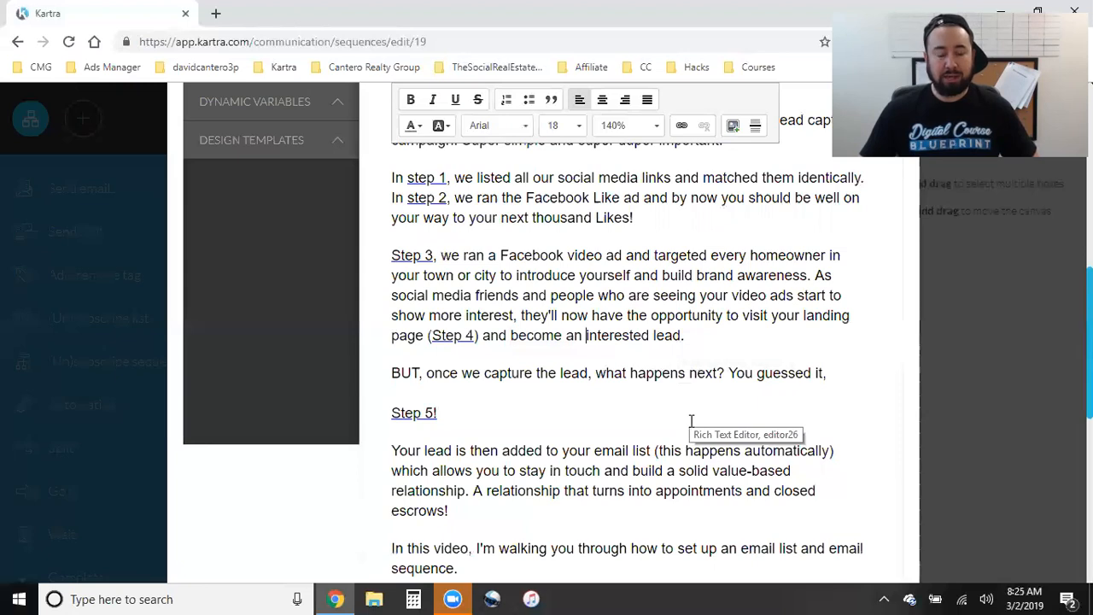
{"action": "scroll", "coordinate": [544, 424], "scroll_direction": "down", "scroll_amount": 2}
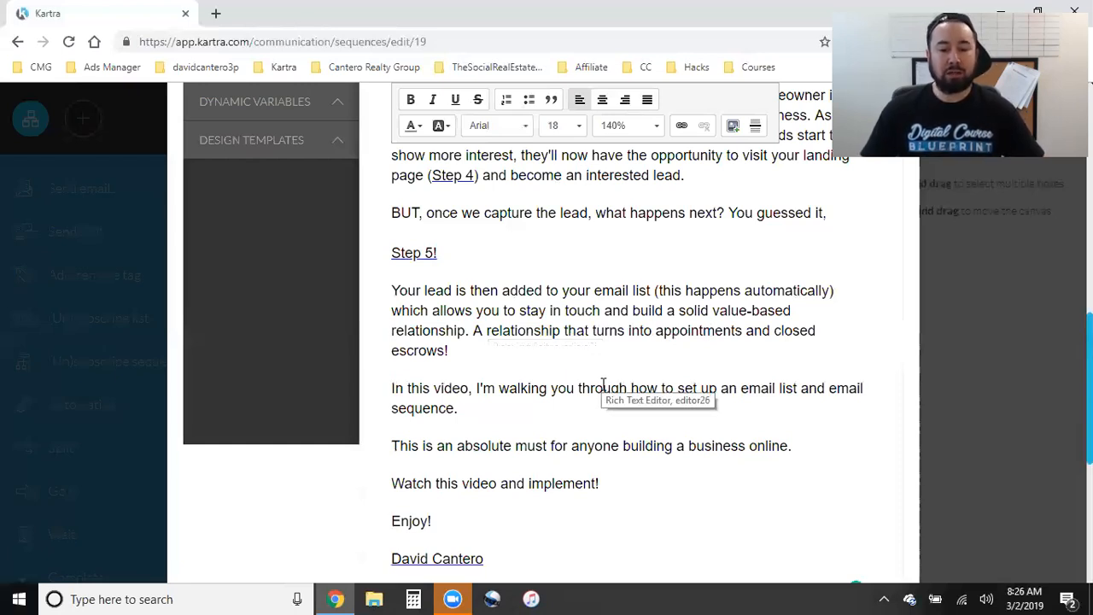
{"action": "scroll", "coordinate": [589, 376], "scroll_direction": "down", "scroll_amount": 1}
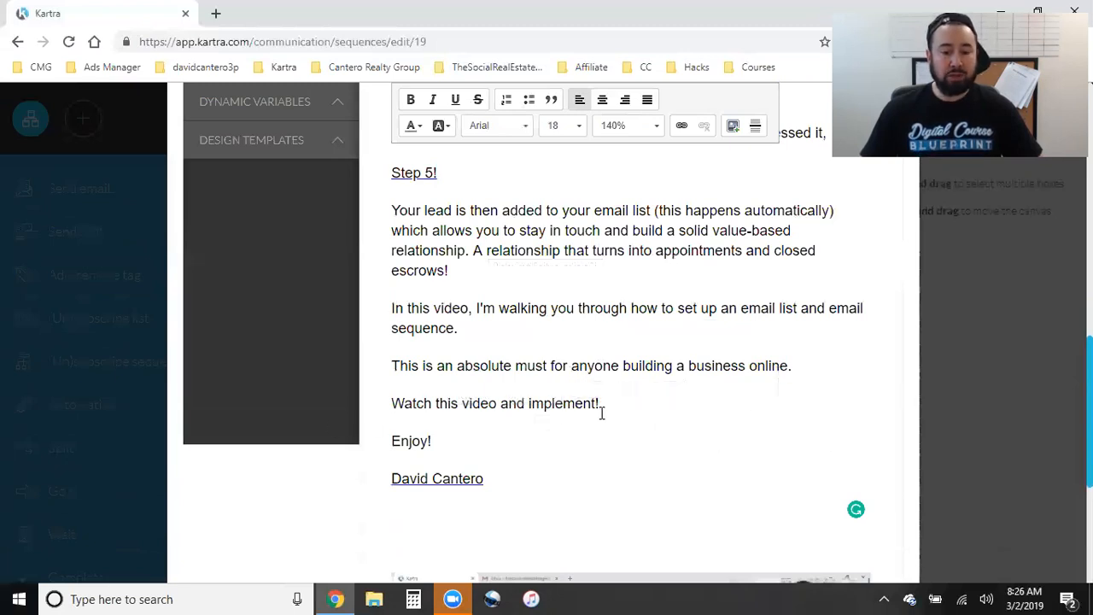
{"action": "scroll", "coordinate": [599, 417], "scroll_direction": "down", "scroll_amount": 2}
{"action": "scroll", "coordinate": [594, 440], "scroll_direction": "up", "scroll_amount": 8}
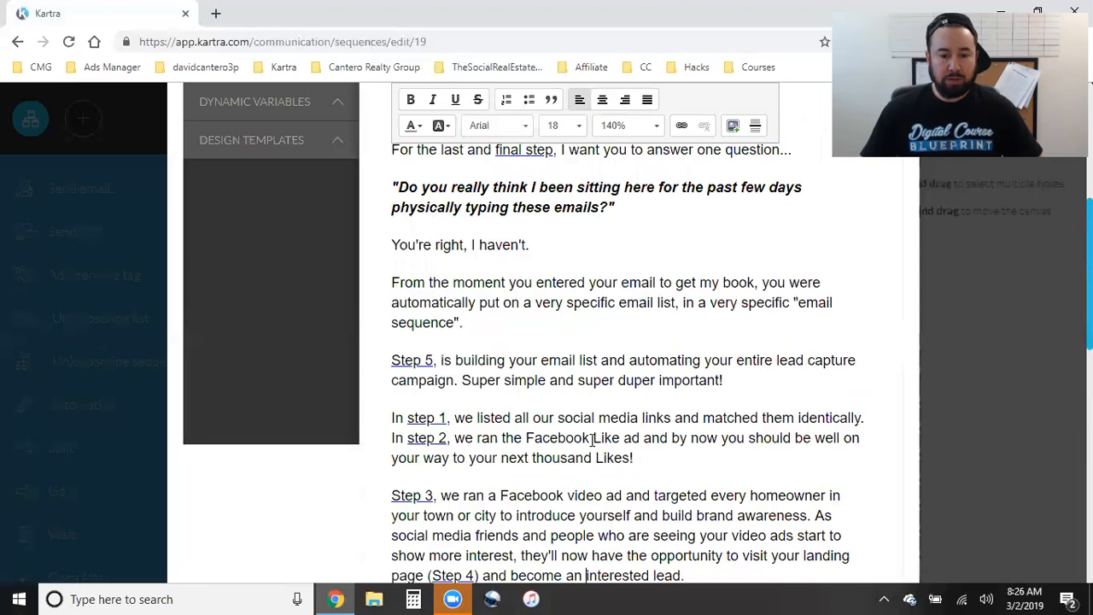
{"action": "scroll", "coordinate": [566, 442], "scroll_direction": "up", "scroll_amount": 5}
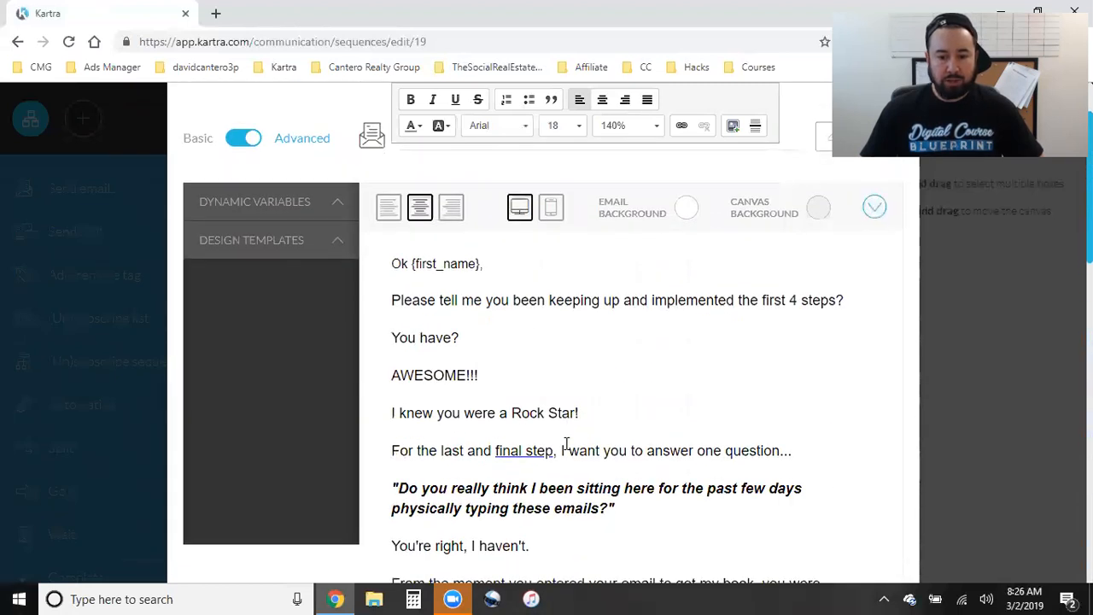
{"action": "scroll", "coordinate": [567, 442], "scroll_direction": "down", "scroll_amount": 1}
{"action": "left_click", "coordinate": [556, 389]}
{"action": "type", "text": ","}
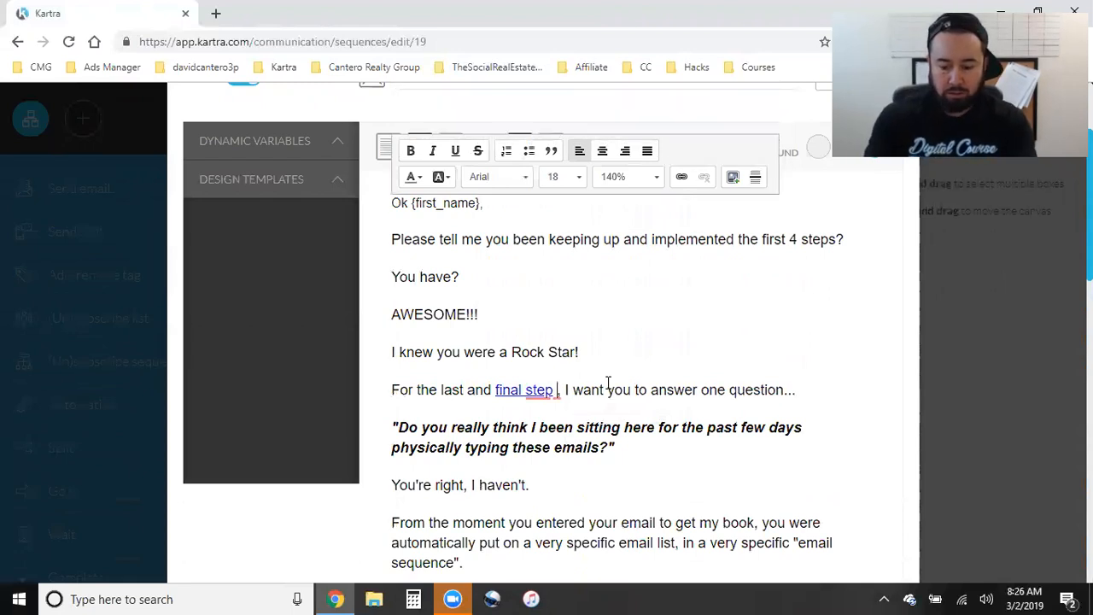
{"action": "key", "text": "BackSpace"}
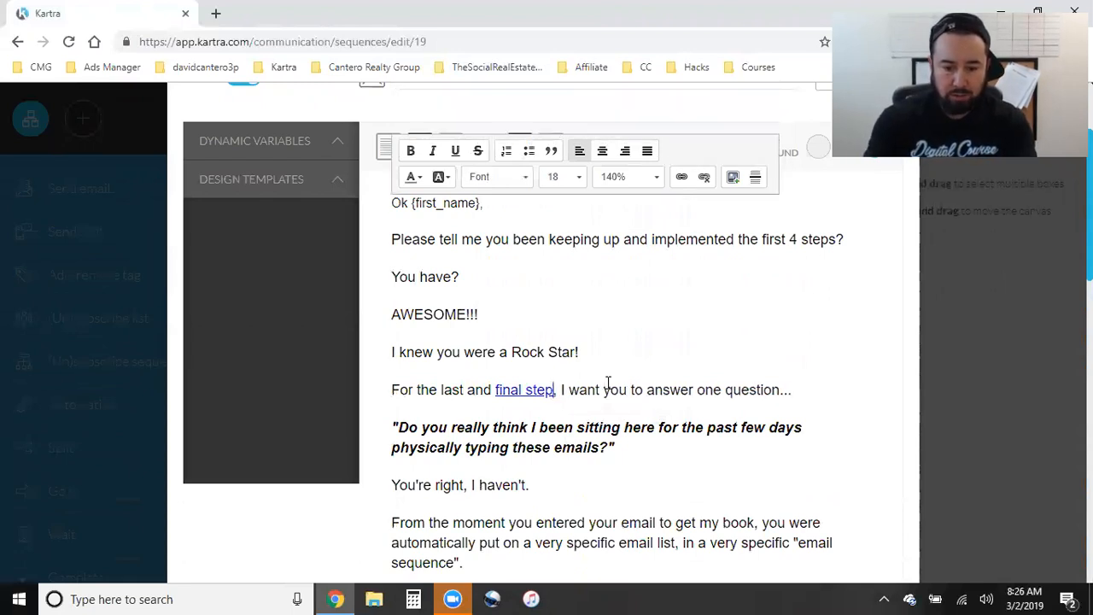
- Turn the Step 5, Step 1, Step 2, Step 3 and Step 4 mentions into links
{"action": "key", "text": "Down"}
{"action": "key", "text": "Down"}
{"action": "key", "text": "Down"}
{"action": "key", "text": "Down"}
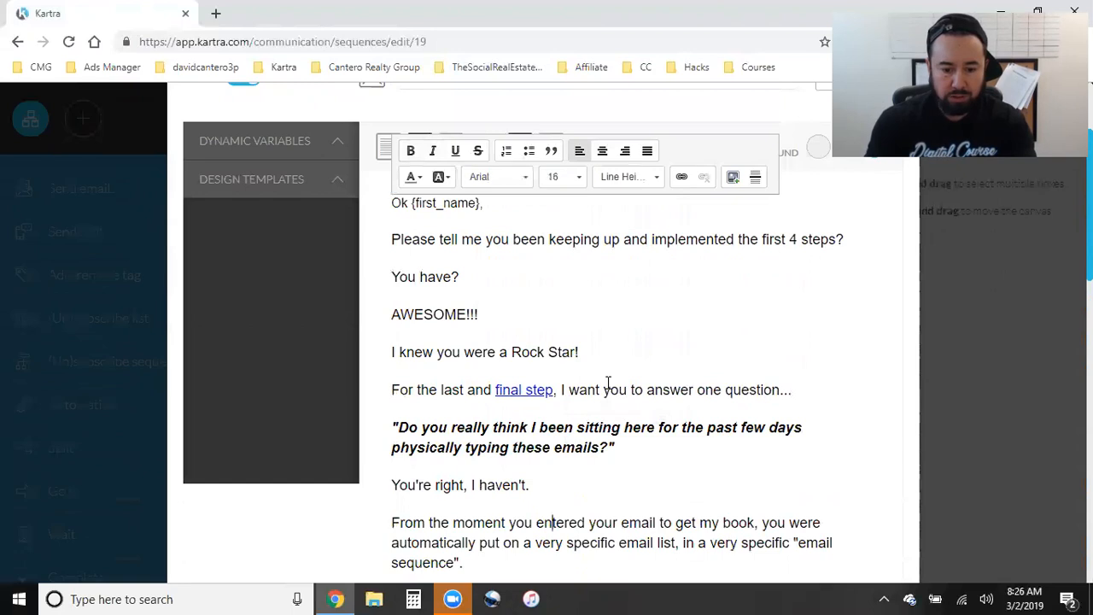
{"action": "scroll", "coordinate": [609, 381], "scroll_direction": "down", "scroll_amount": 2}
{"action": "scroll", "coordinate": [609, 382], "scroll_direction": "down", "scroll_amount": 1}
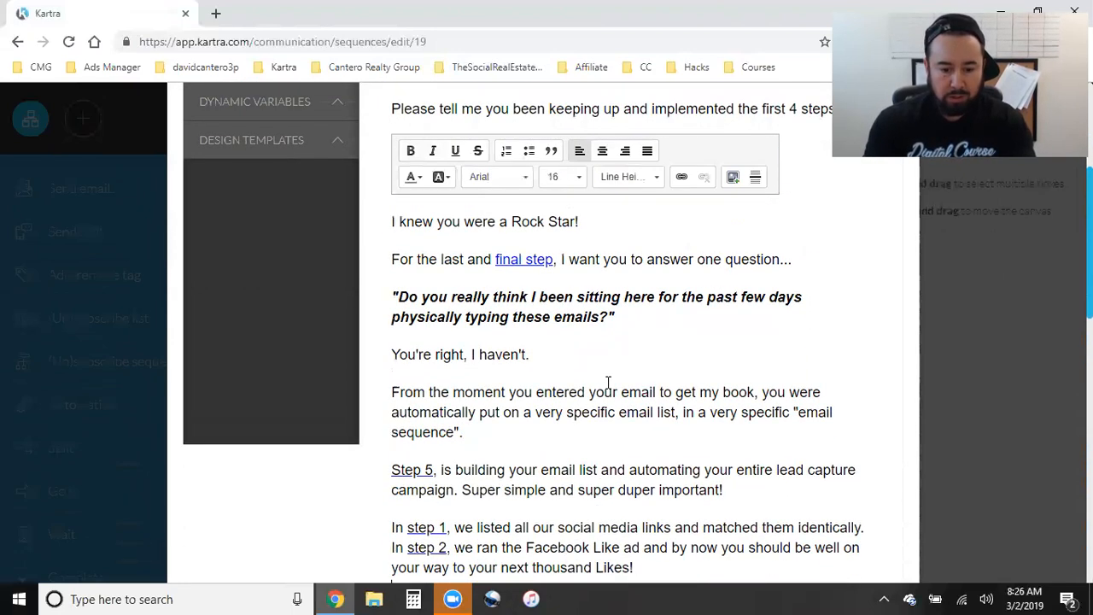
{"action": "key", "text": "Left"}
{"action": "key", "text": "Left"}
{"action": "key", "text": "Left"}
{"action": "key", "text": "Left"}
{"action": "key", "text": "Left"}
{"action": "key", "text": "Left"}
{"action": "key", "text": "Left"}
{"action": "key", "text": "Left"}
{"action": "key", "text": "Left"}
{"action": "key", "text": "Left"}
{"action": "key", "text": "Left"}
{"action": "key", "text": "Left"}
{"action": "key", "text": "Left"}
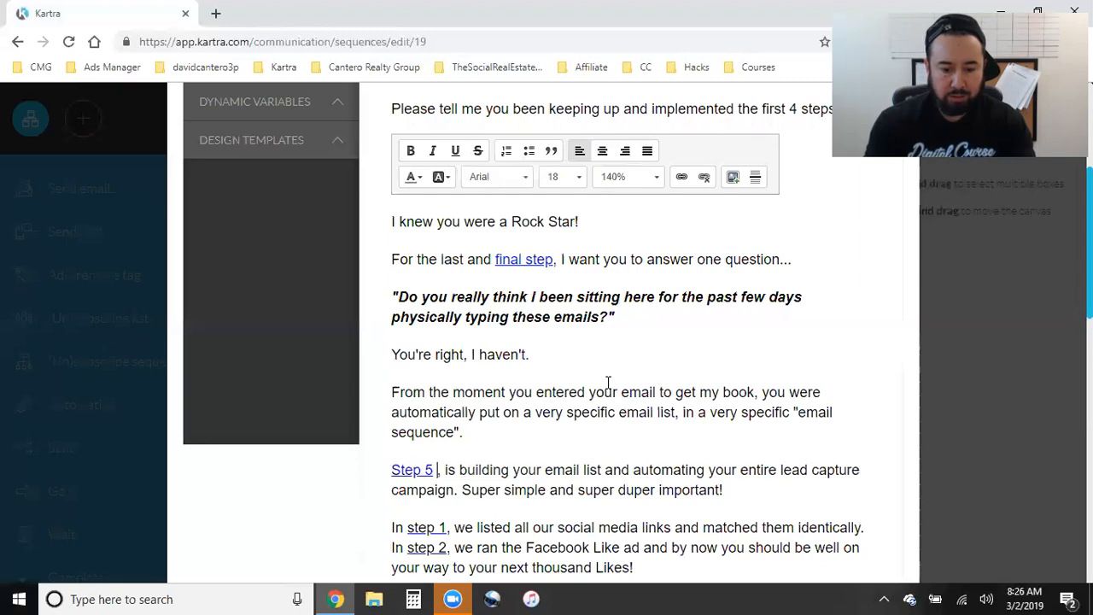
{"action": "key", "text": "BackSpace"}
{"action": "key", "text": "Down"}
{"action": "key", "text": "Down"}
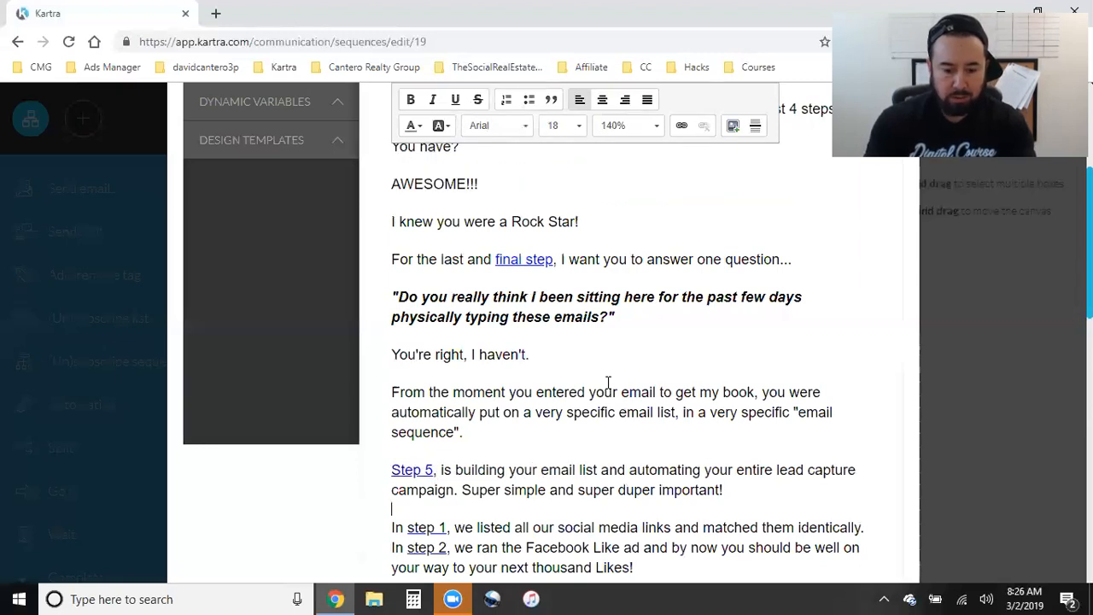
{"action": "key", "text": "BackSpace"}
{"action": "key", "text": "Down"}
{"action": "key", "text": "Down"}
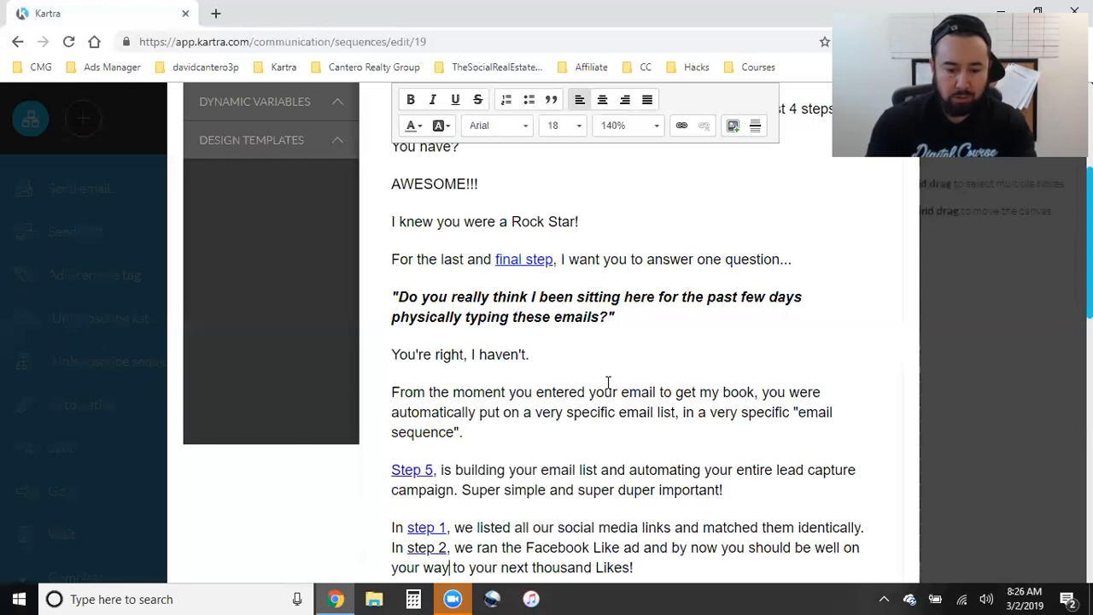
{"action": "key", "text": "BackSpace"}
{"action": "key", "text": "Down"}
{"action": "key", "text": "Down"}
{"action": "key", "text": "Down"}
{"action": "key", "text": "Down"}
{"action": "key", "text": "Down"}
{"action": "key", "text": "Down"}
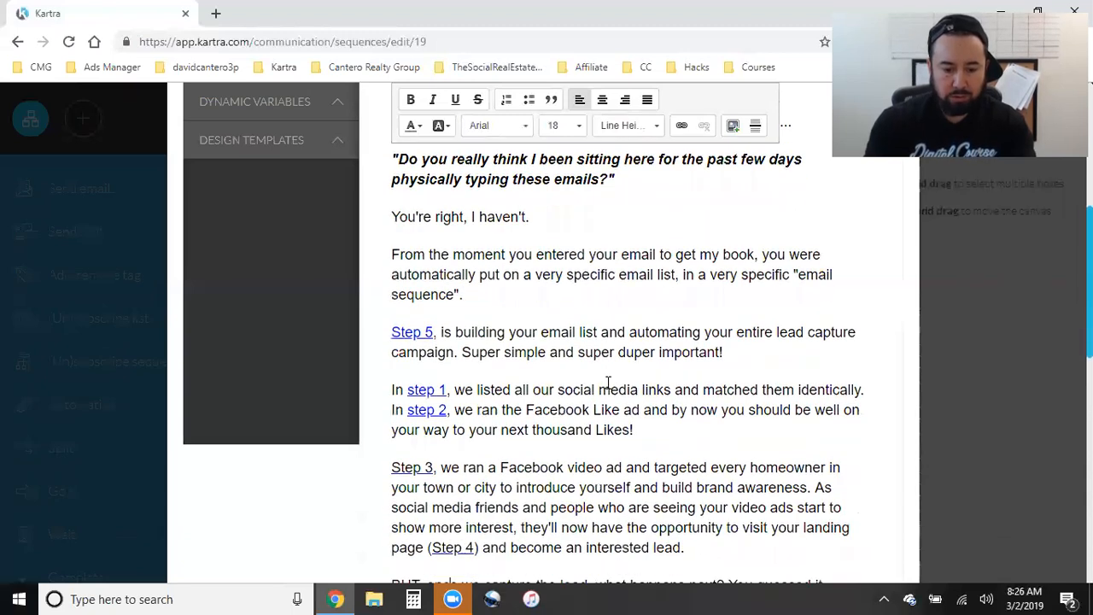
{"action": "key", "text": "Up"}
{"action": "key", "text": "Left"}
{"action": "key", "text": "Up"}
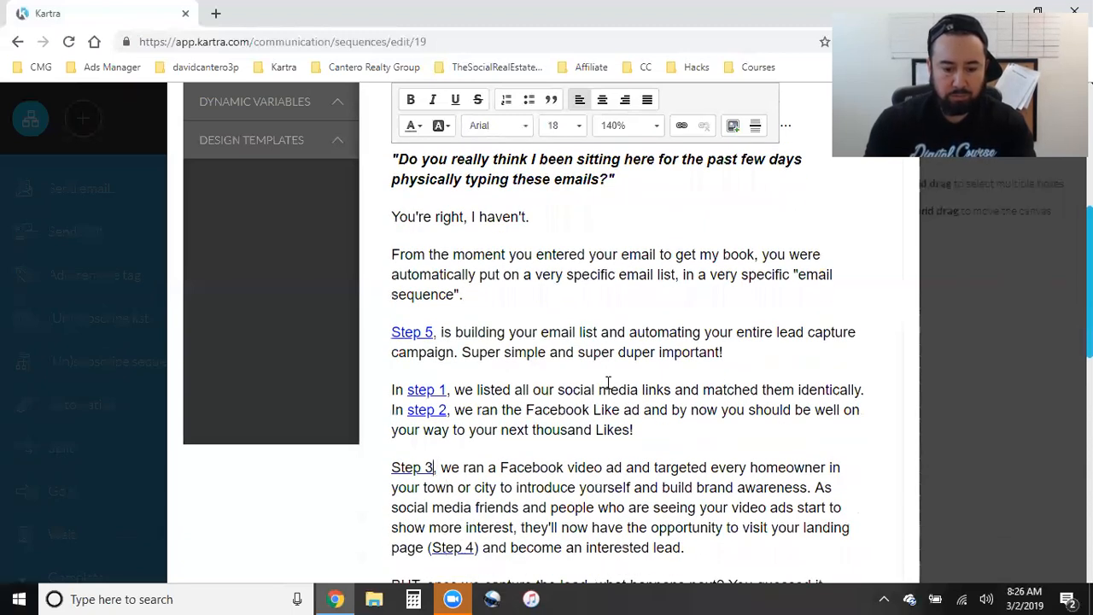
{"action": "key", "text": "BackSpace"}
{"action": "key", "text": "Down"}
{"action": "key", "text": "Down"}
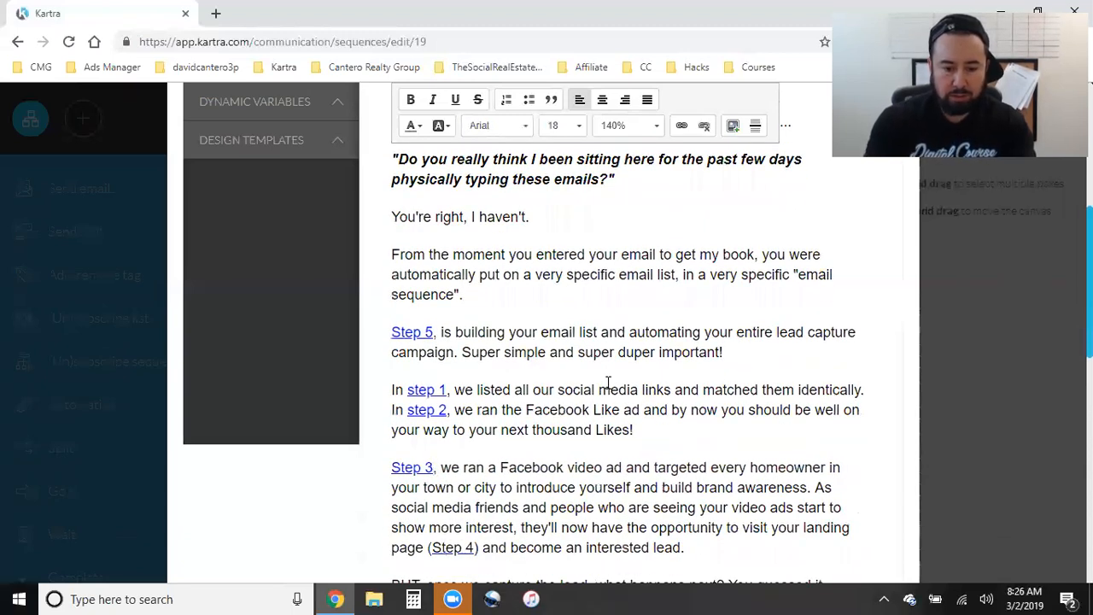
{"action": "key", "text": "Right"}
{"action": "key", "text": "Right"}
{"action": "key", "text": "Right"}
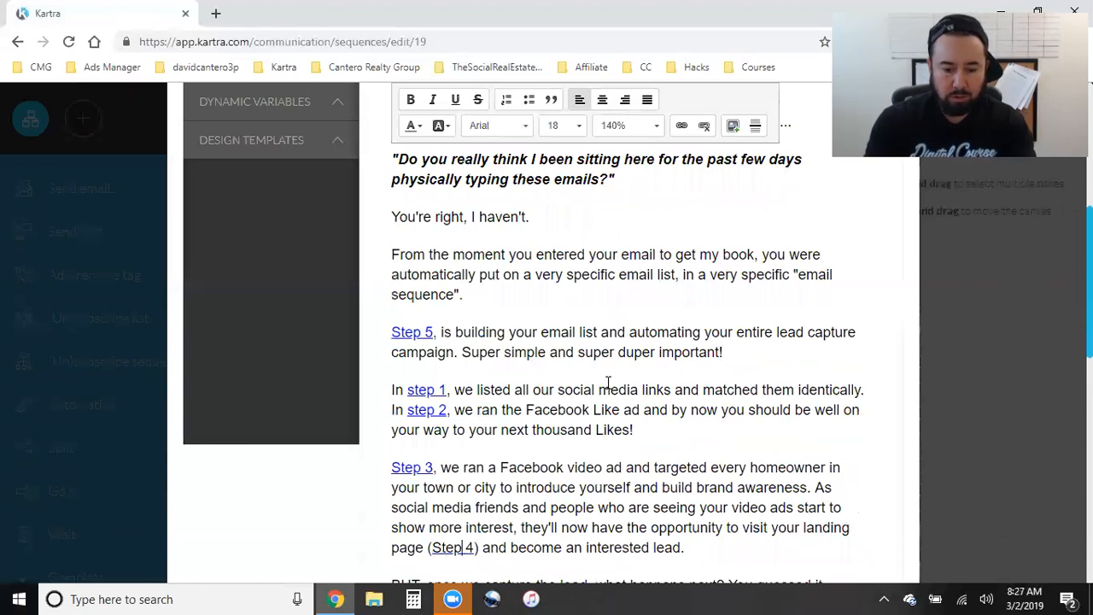
{"action": "key", "text": "BackSpace"}
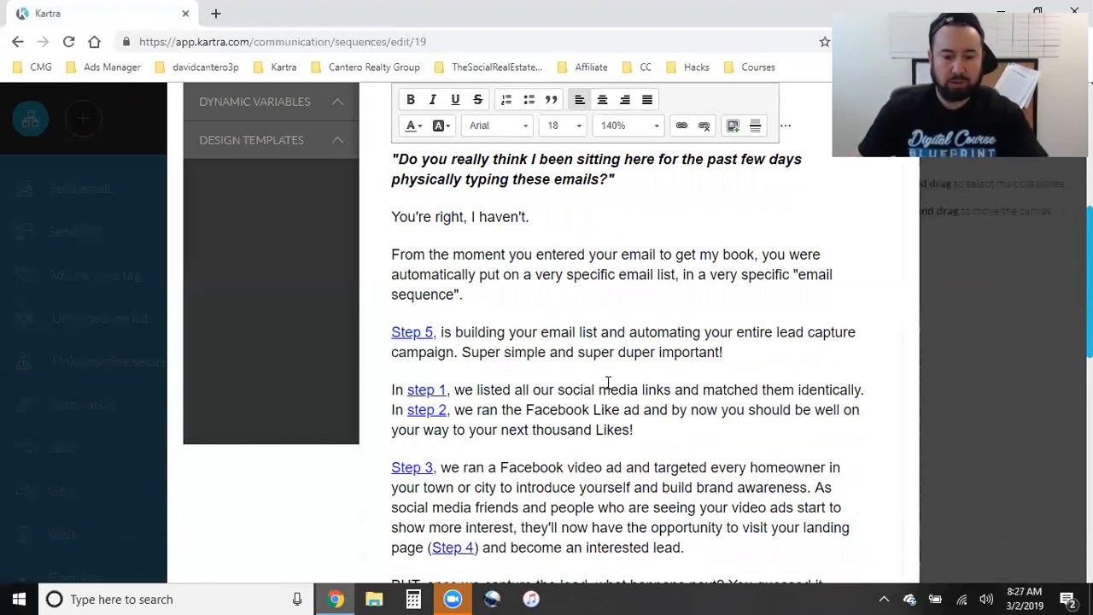
- Turn the 'Step 5!' line and the signature name into links
{"action": "scroll", "coordinate": [703, 300], "scroll_direction": "down", "scroll_amount": 2}
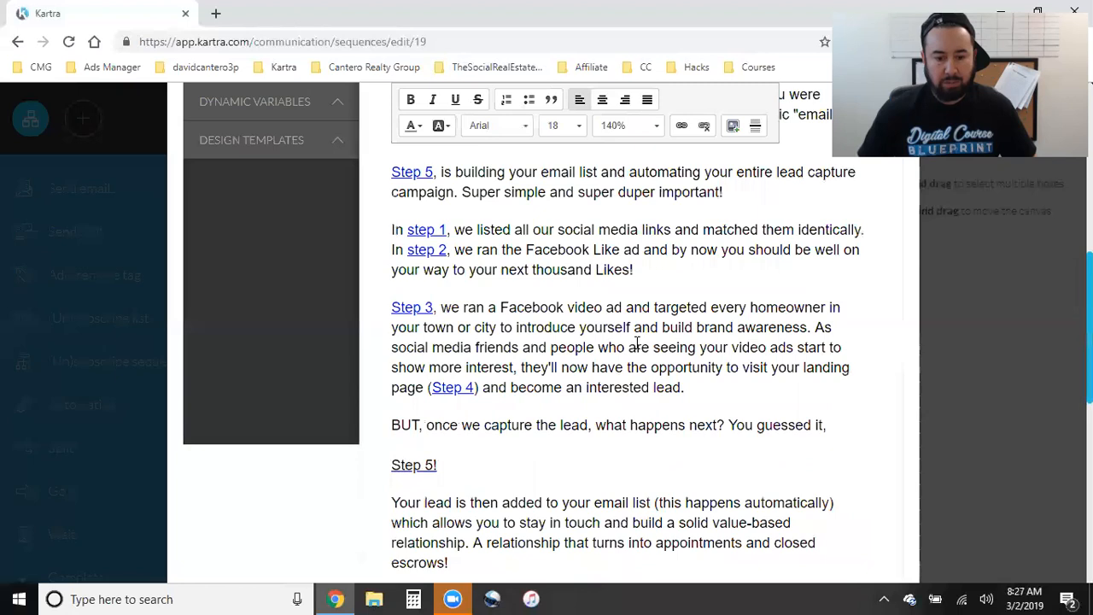
{"action": "left_click", "coordinate": [441, 468]}
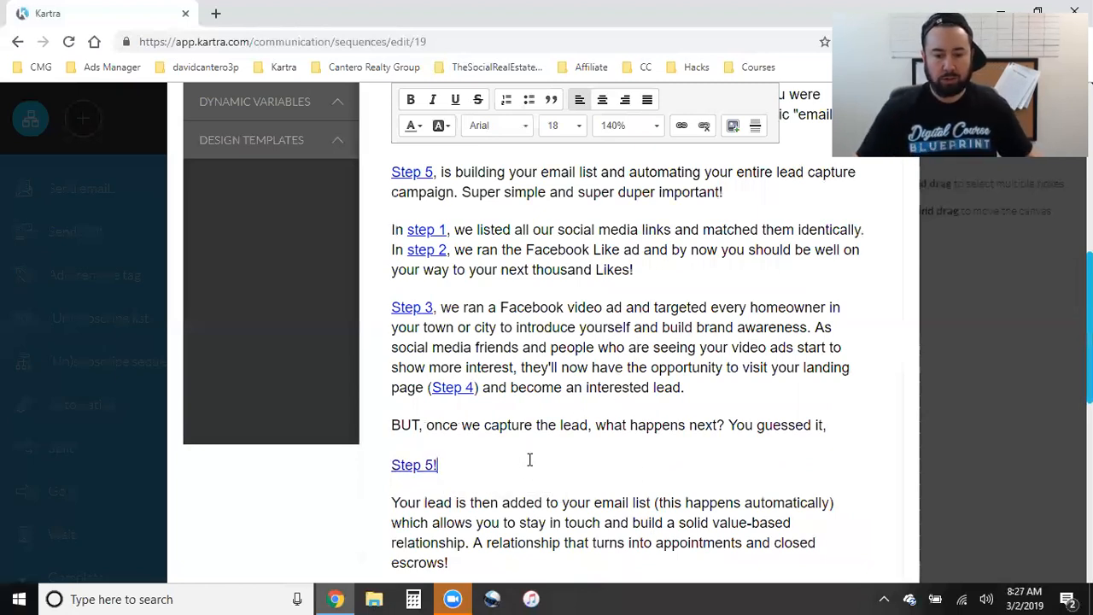
{"action": "scroll", "coordinate": [527, 457], "scroll_direction": "down", "scroll_amount": 2}
{"action": "scroll", "coordinate": [529, 459], "scroll_direction": "down", "scroll_amount": 1}
{"action": "left_click", "coordinate": [482, 521]}
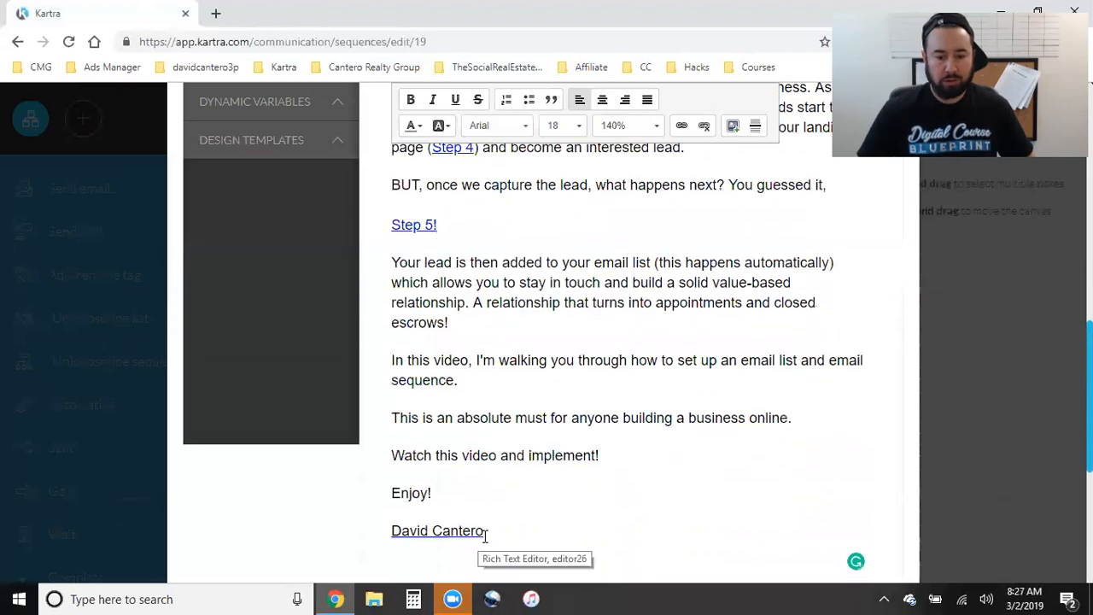
{"action": "key", "text": "BackSpace"}
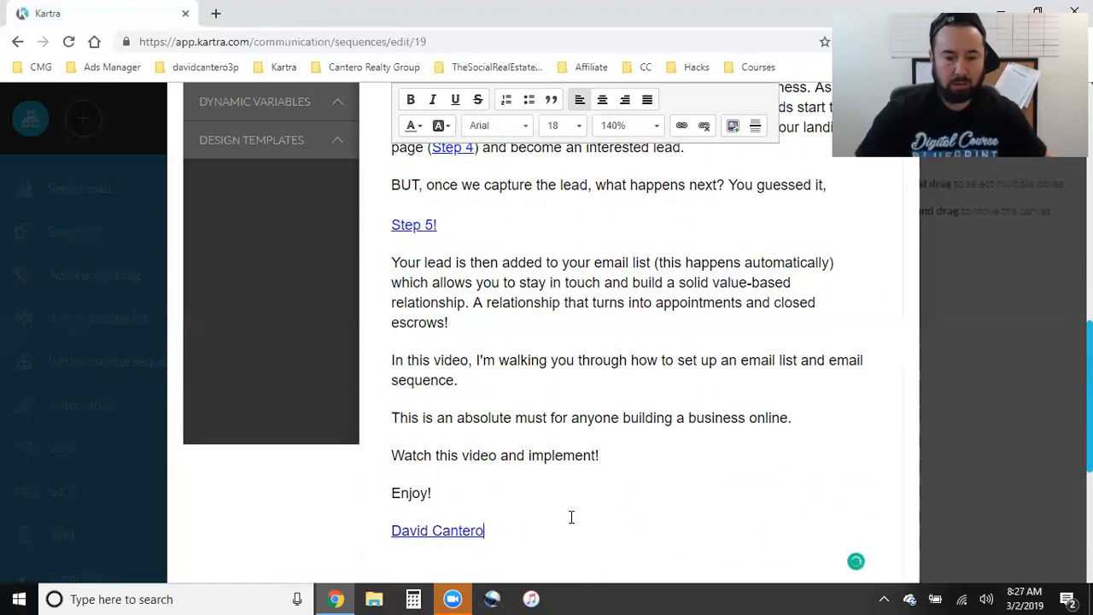
{"action": "left_click_drag", "start_coordinate": [476, 360], "coordinate": [546, 362]}
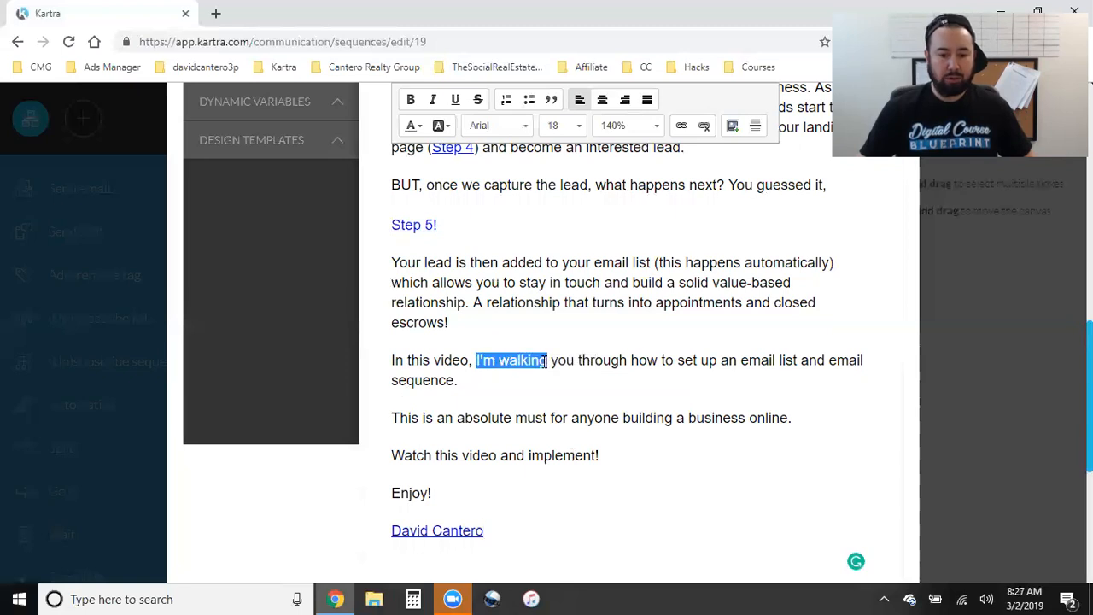
{"action": "left_click", "coordinate": [682, 128]}
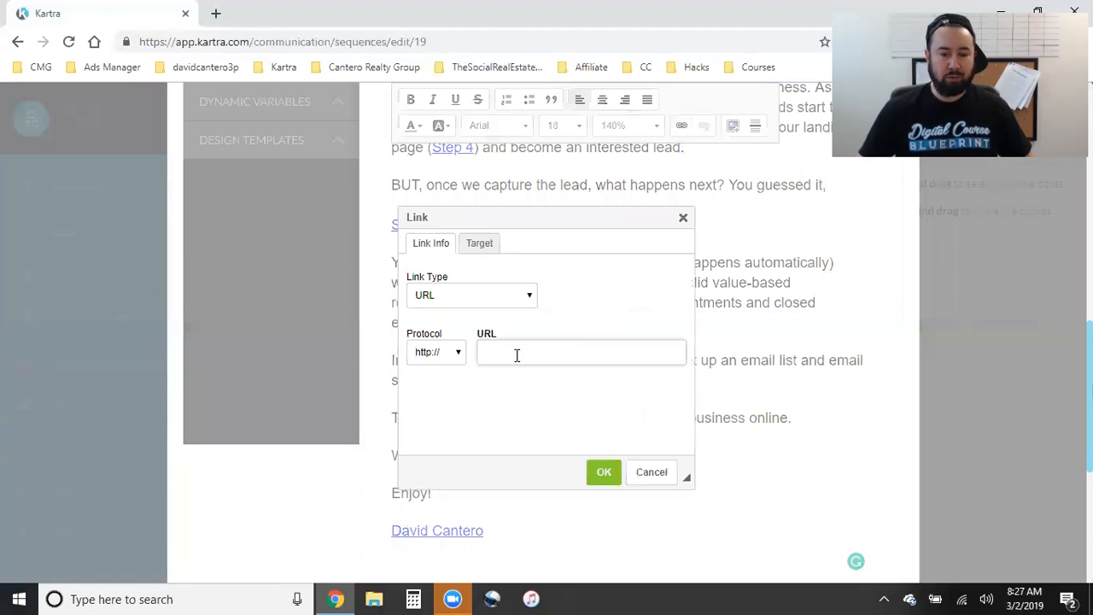
{"action": "left_click", "coordinate": [649, 477]}
{"action": "scroll", "coordinate": [586, 415], "scroll_direction": "down", "scroll_amount": 5}
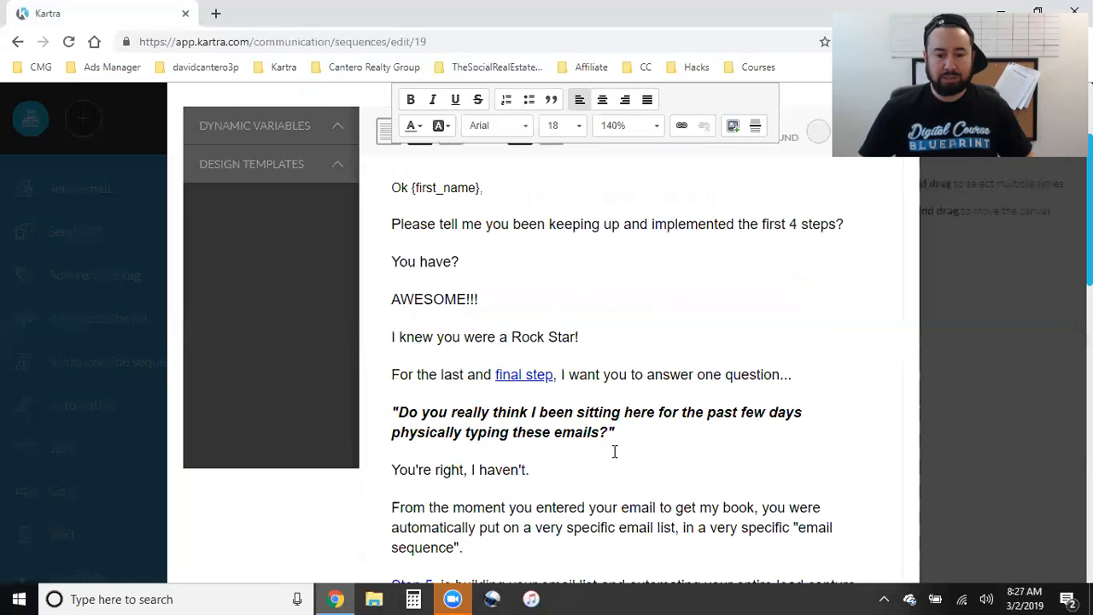
{"action": "scroll", "coordinate": [624, 441], "scroll_direction": "down", "scroll_amount": 3}
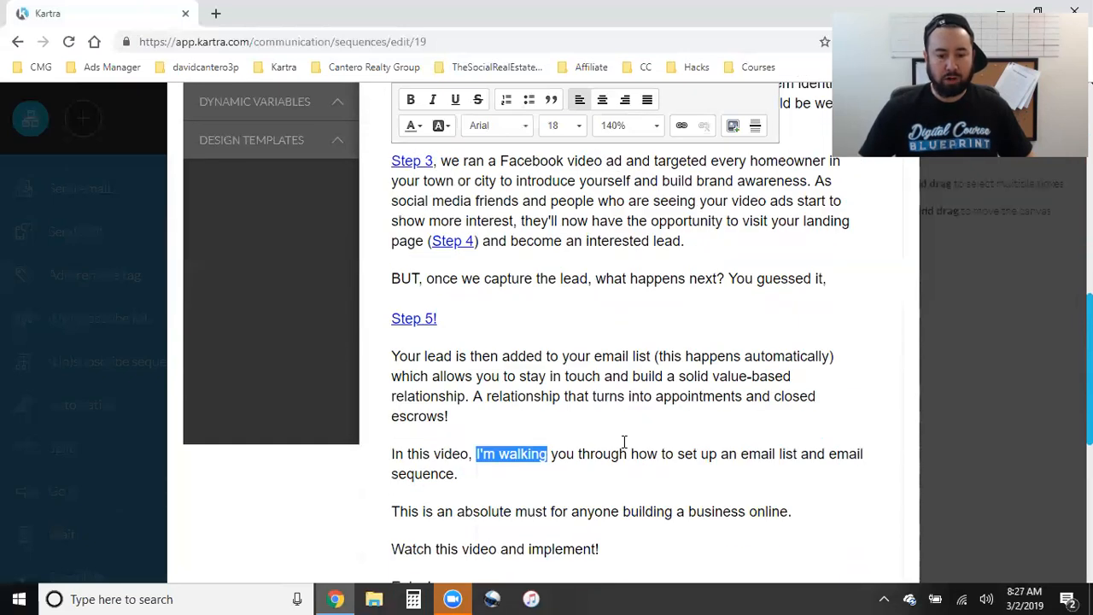
{"action": "scroll", "coordinate": [611, 443], "scroll_direction": "down", "scroll_amount": 3}
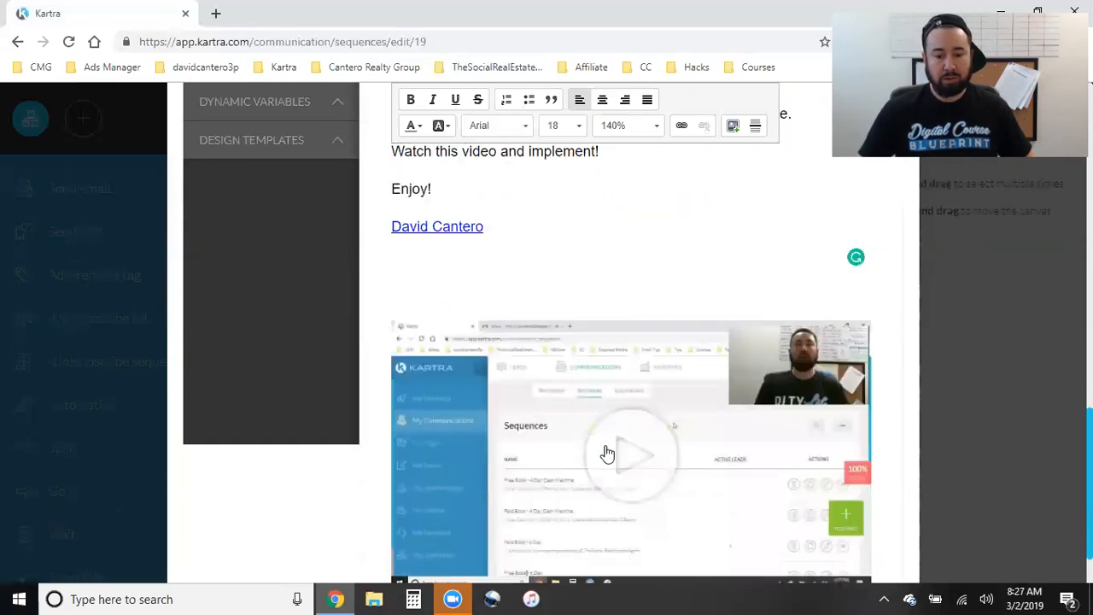
- Confirm the embedded video's Destination URL points to the step5 page, then save the email
{"action": "left_click", "coordinate": [474, 366]}
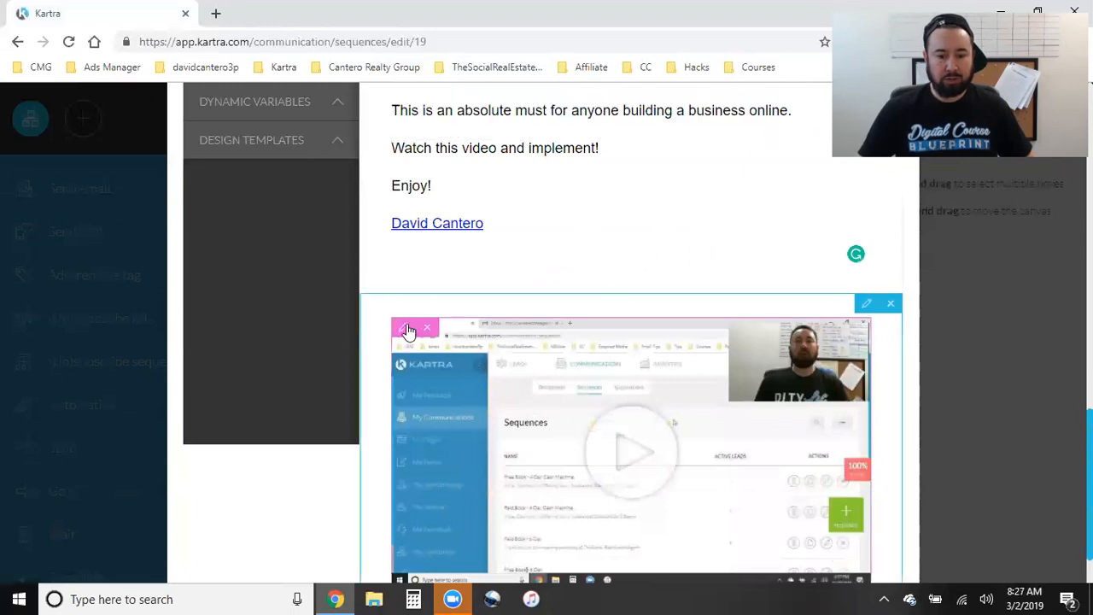
{"action": "left_click", "coordinate": [407, 331]}
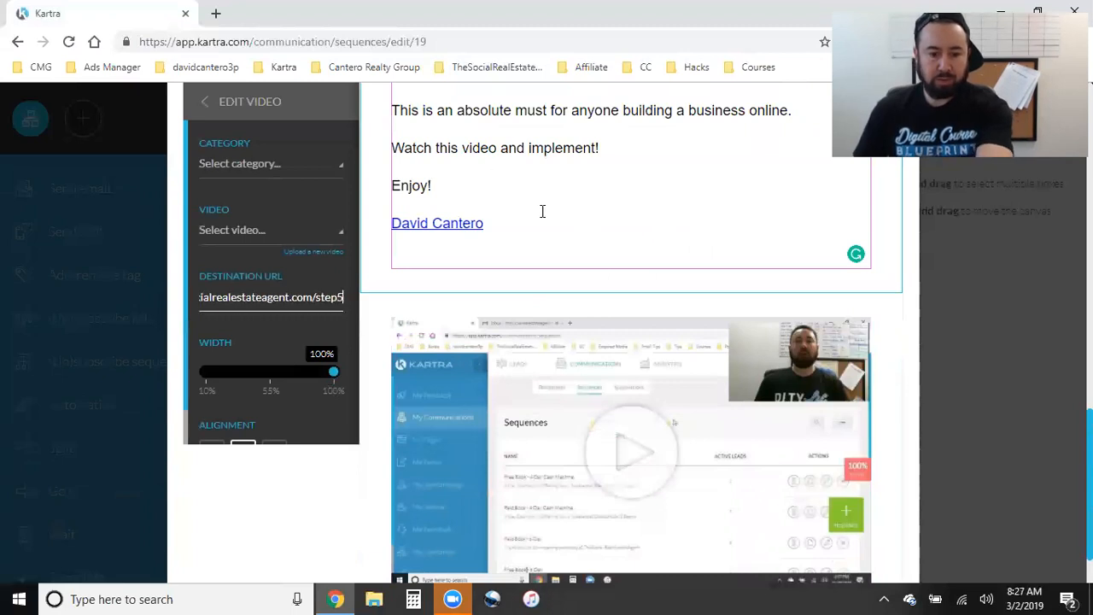
{"action": "scroll", "coordinate": [773, 440], "scroll_direction": "down", "scroll_amount": 2}
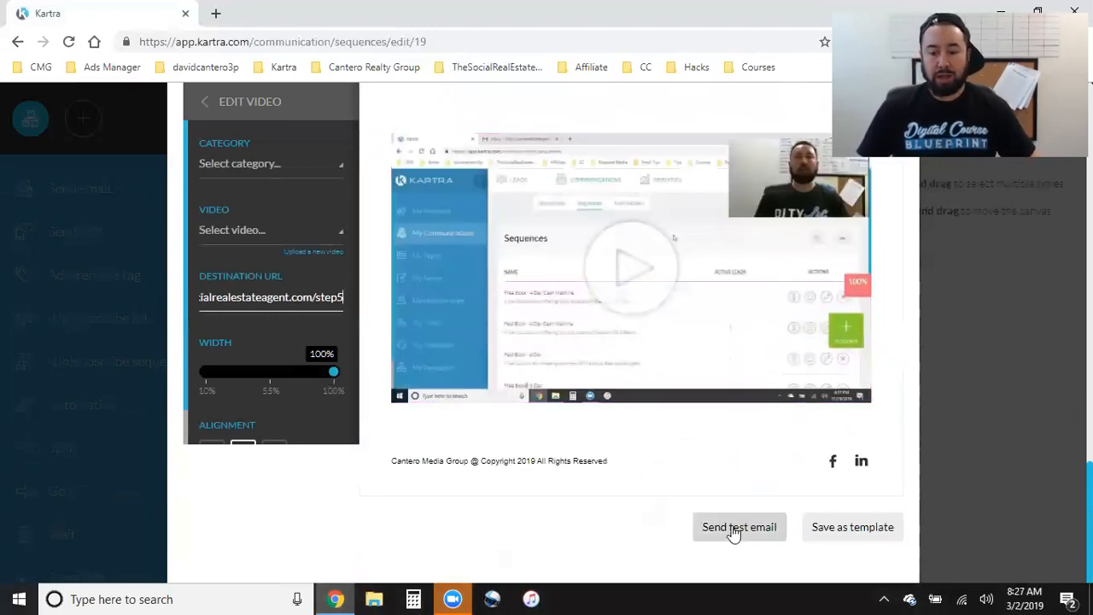
{"action": "scroll", "coordinate": [689, 419], "scroll_direction": "up", "scroll_amount": 8}
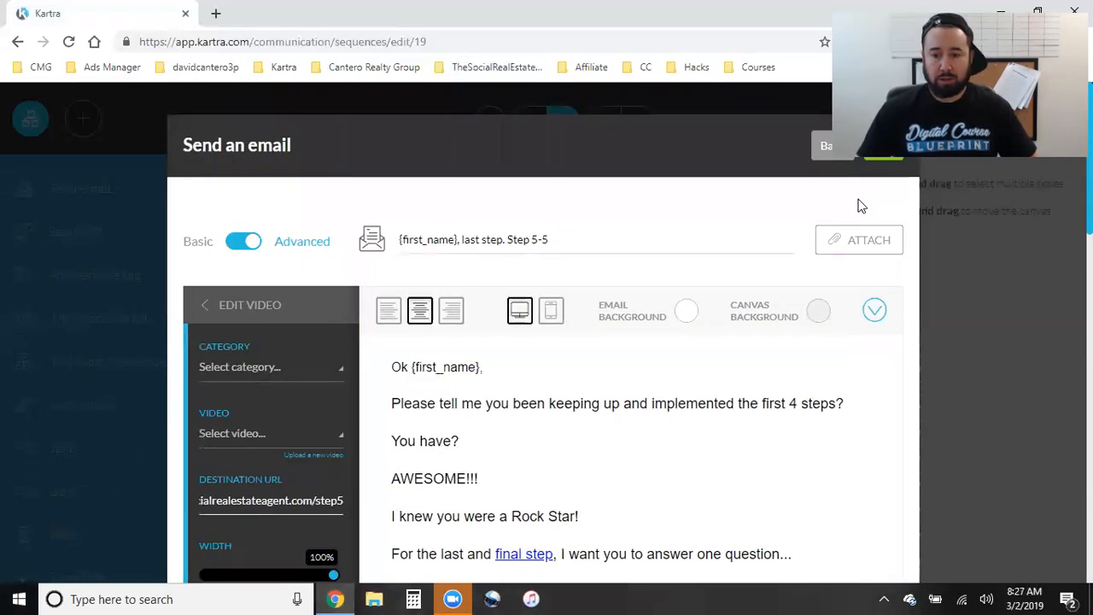
{"action": "left_click", "coordinate": [883, 146]}
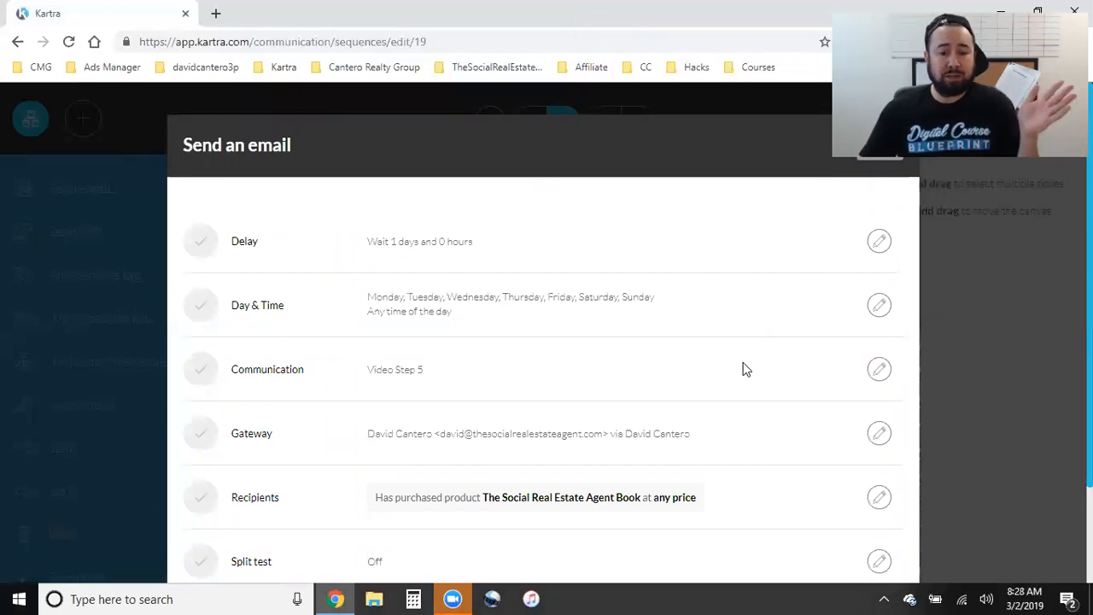
- Close the Video Step 5 email settings, returning to the sequence flow
{"action": "scroll", "coordinate": [737, 417], "scroll_direction": "down", "scroll_amount": 2}
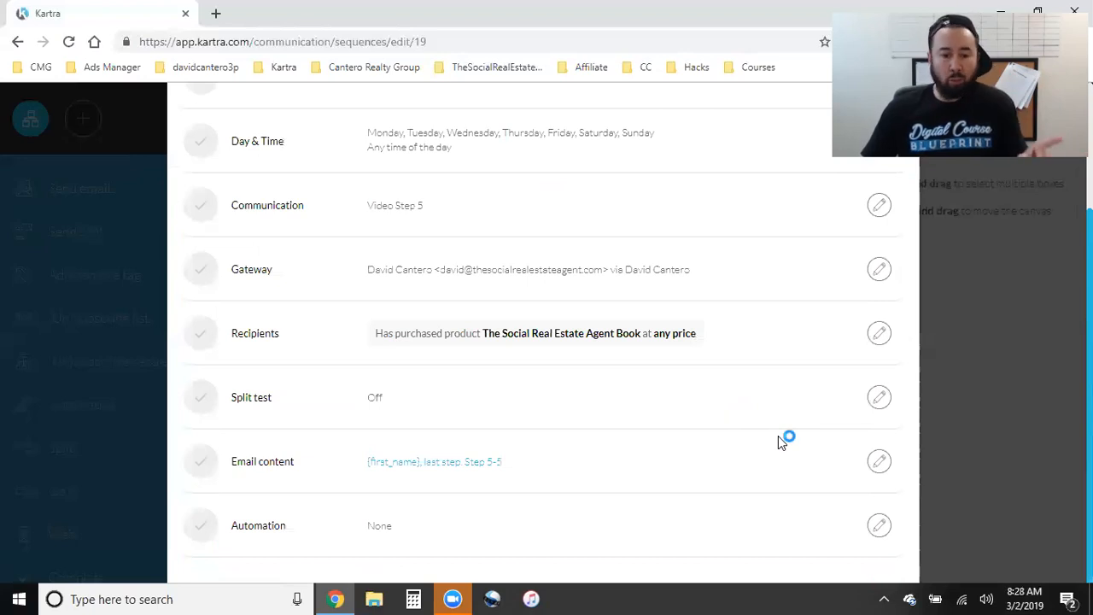
{"action": "scroll", "coordinate": [778, 438], "scroll_direction": "up", "scroll_amount": 2}
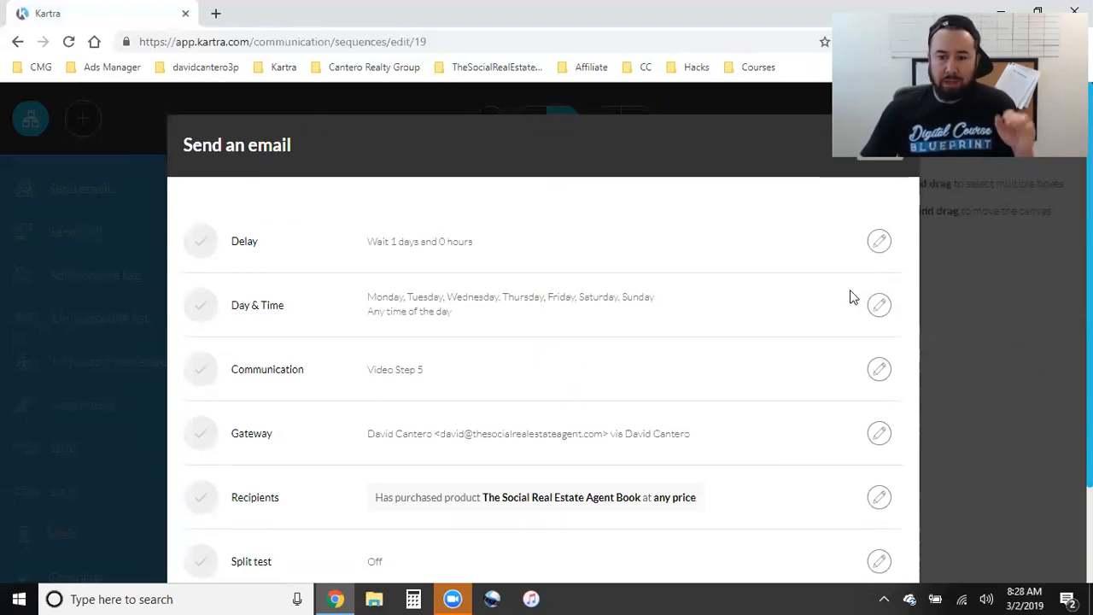
{"action": "left_click", "coordinate": [879, 148]}
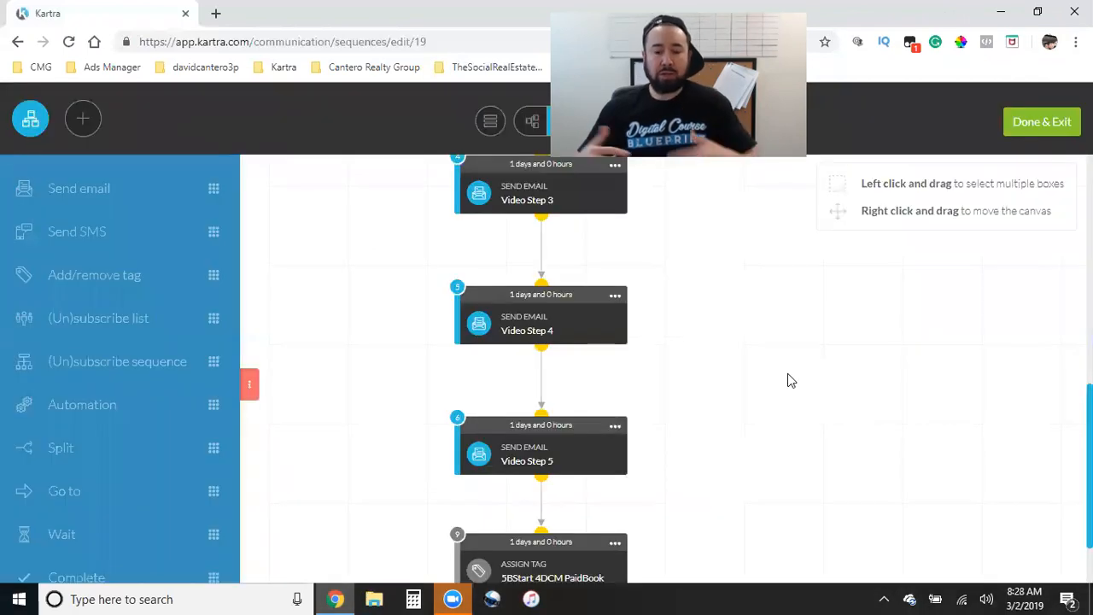